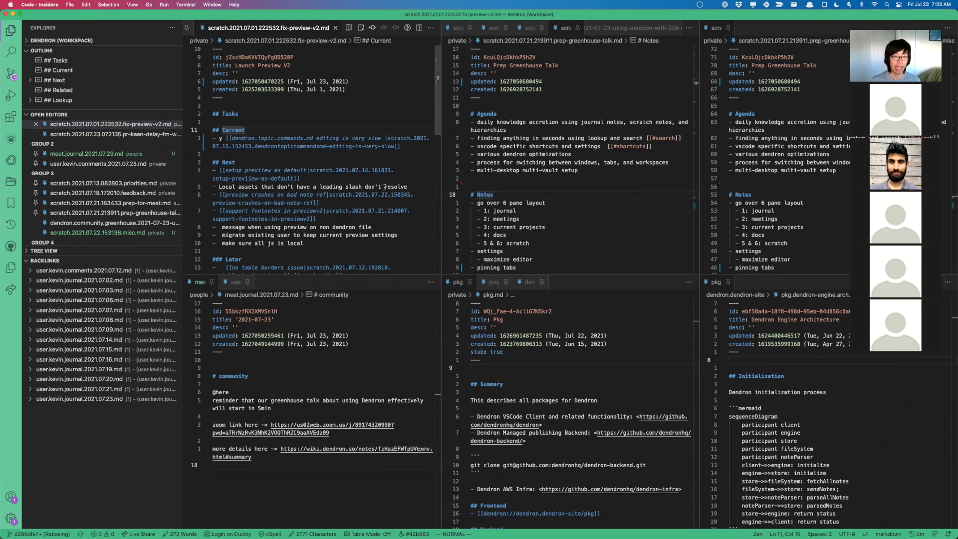
# Open the Backlog note with its Next and Later tasks in pane 1 and maximise that pane
pyautogui.press('super+1')
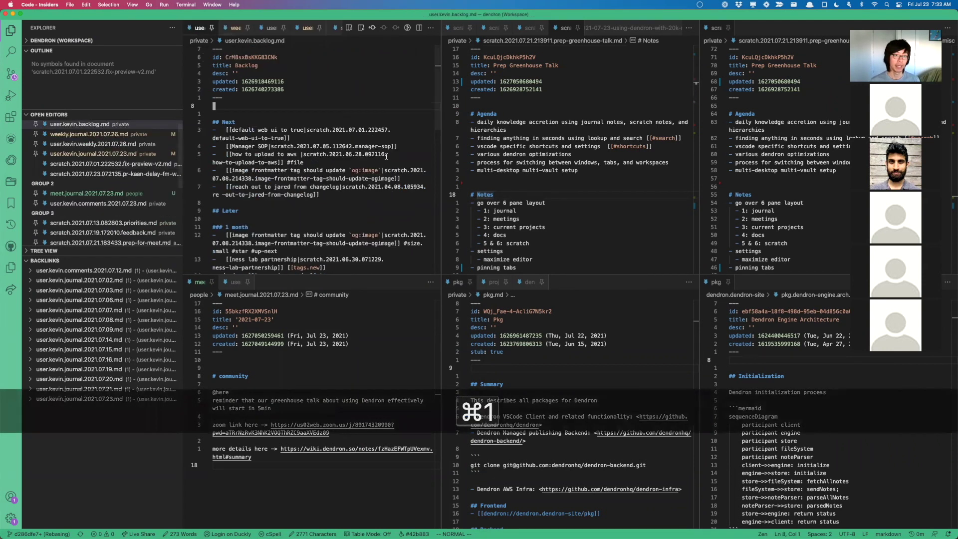
pyautogui.press('ctrl+super+r')
pyautogui.click(312, 120)
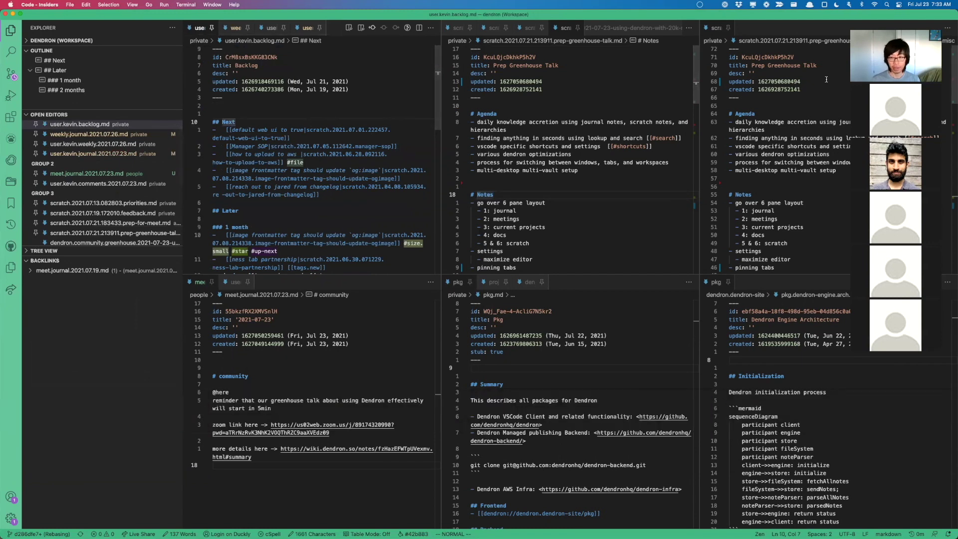
pyautogui.click(291, 97)
pyautogui.press('ctrl+super+m')
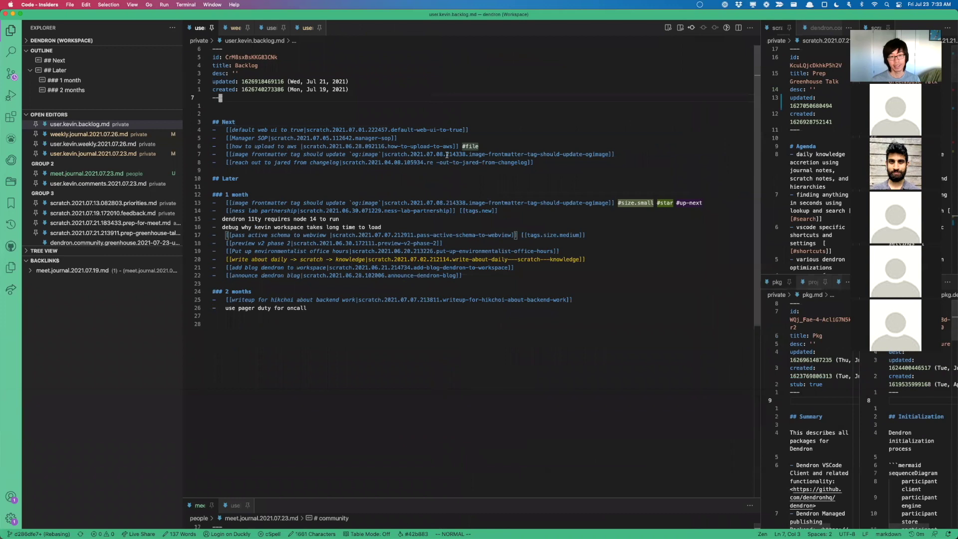
pyautogui.click(353, 102)
pyautogui.click(307, 27)
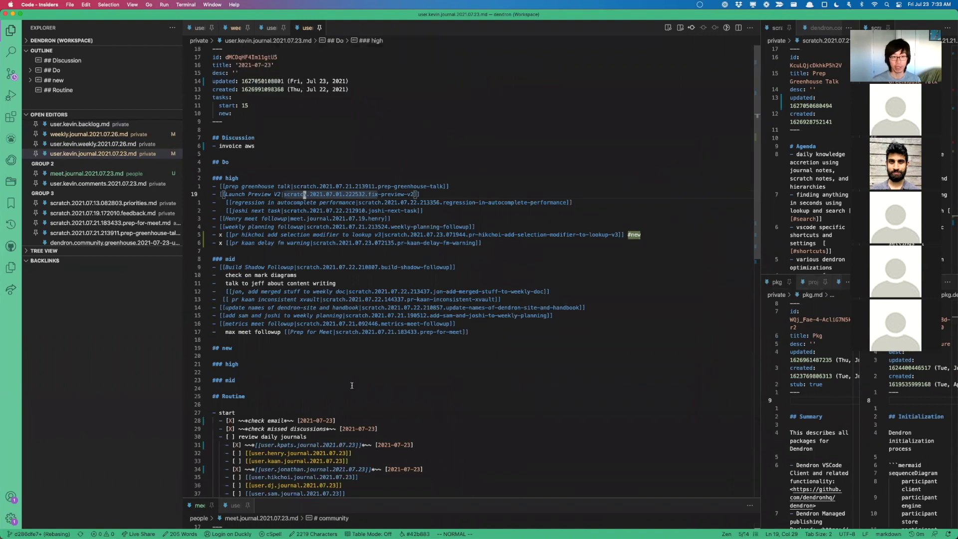
pyautogui.click(269, 26)
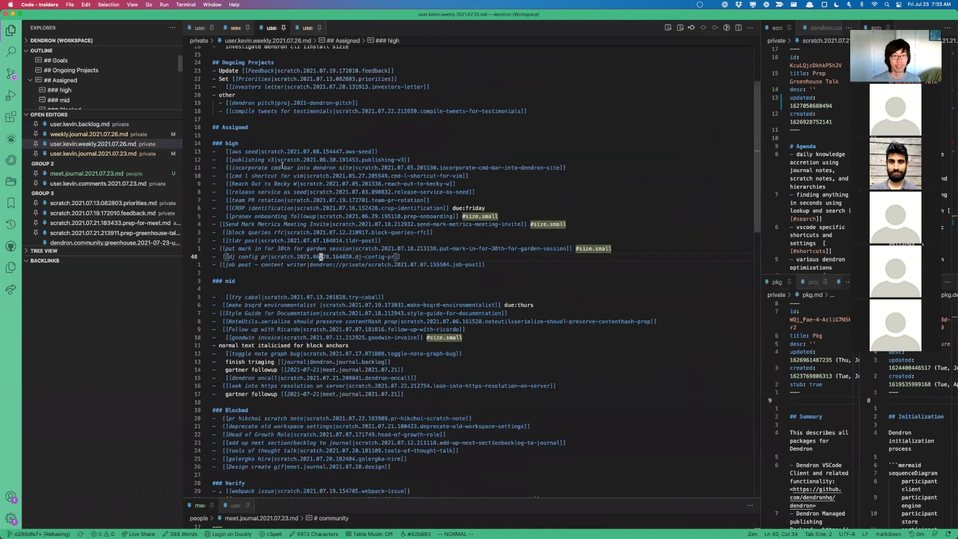
pyautogui.click(235, 27)
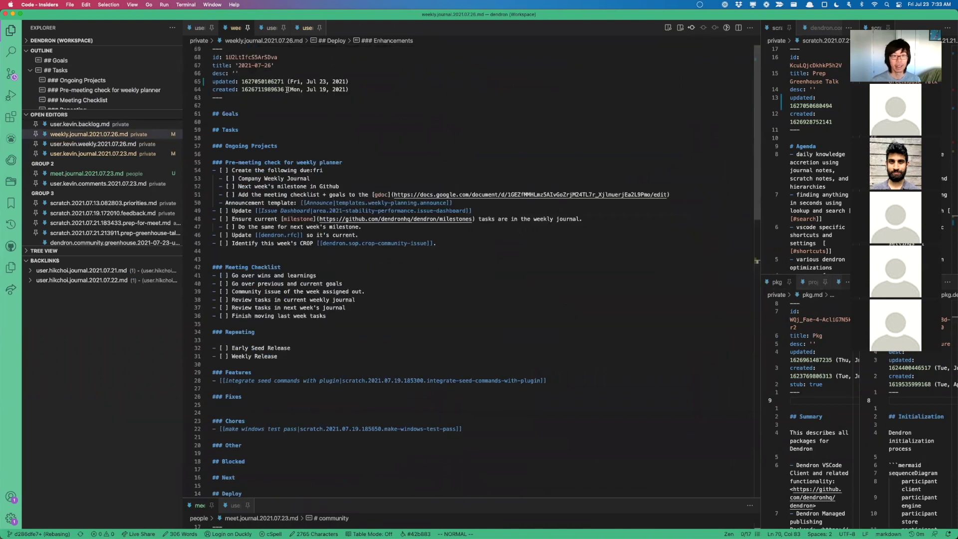
pyautogui.click(200, 27)
pyautogui.click(305, 27)
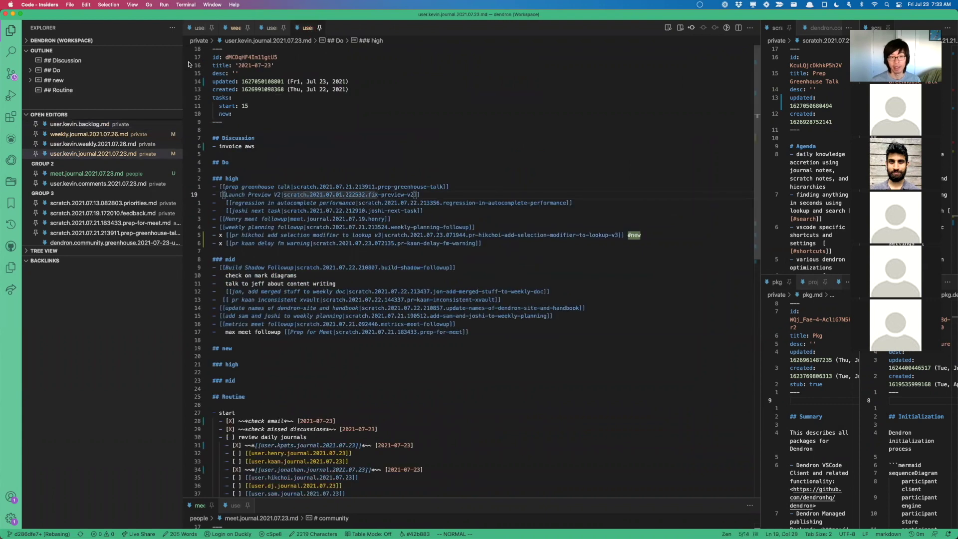
pyautogui.press('super')
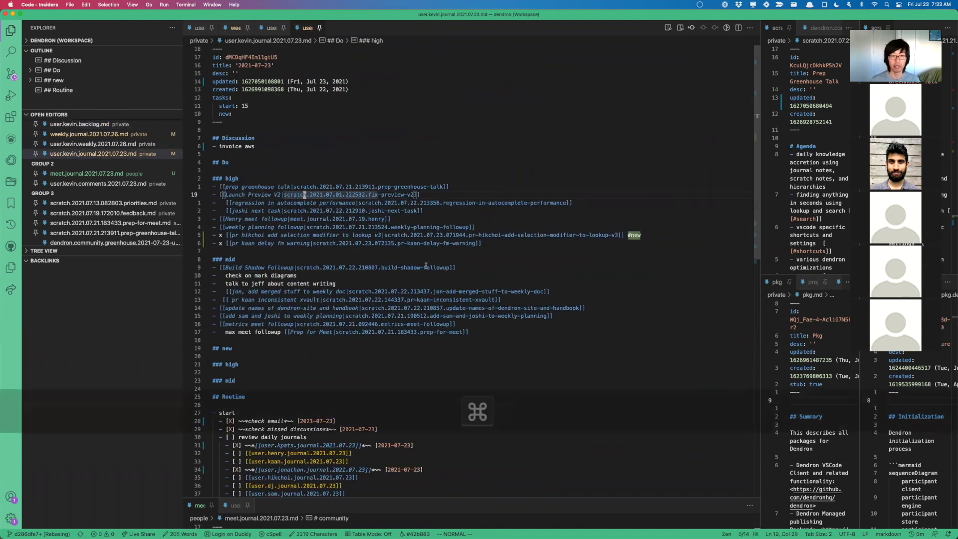
pyautogui.press('super+2')
pyautogui.press('super+1')
pyautogui.press('ctrl+super')
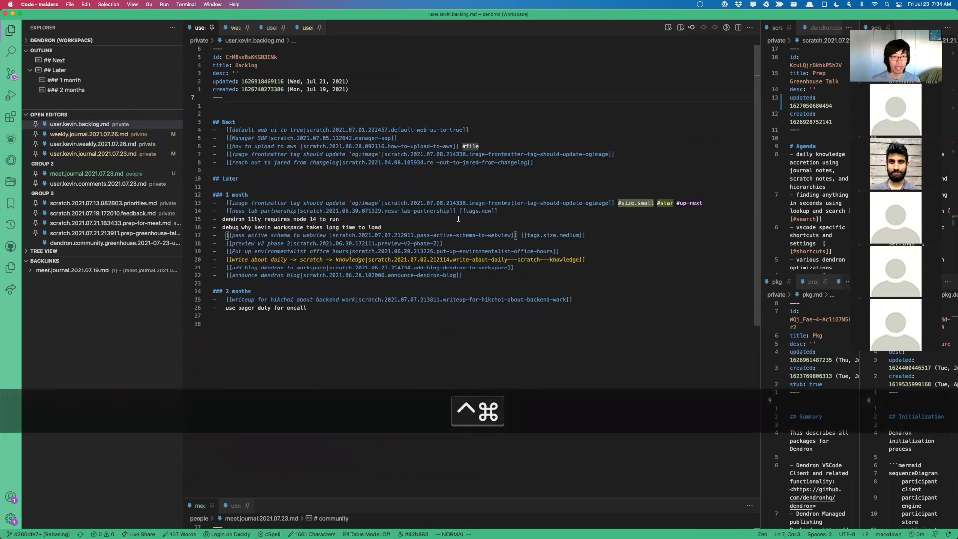
pyautogui.press('ctrl+super+t')
pyautogui.press('ctrl+super+t')
pyautogui.click(419, 178)
# Focus the lower pane and settle on the 2021-07-23 meet journal note after checking the comments tab
pyautogui.hotkey('ctrl', 'w')
pyautogui.press('j')
pyautogui.click(458, 170)
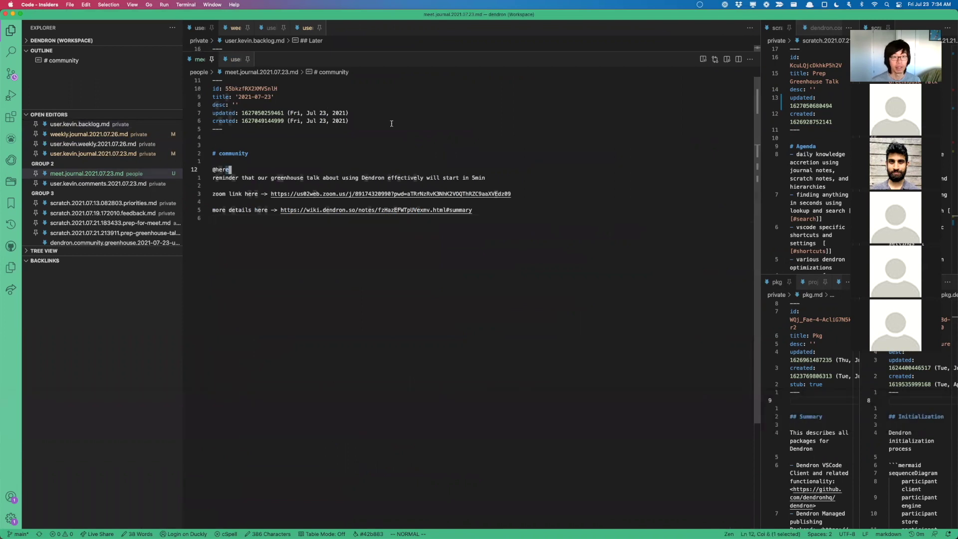
pyautogui.click(234, 59)
pyautogui.click(195, 59)
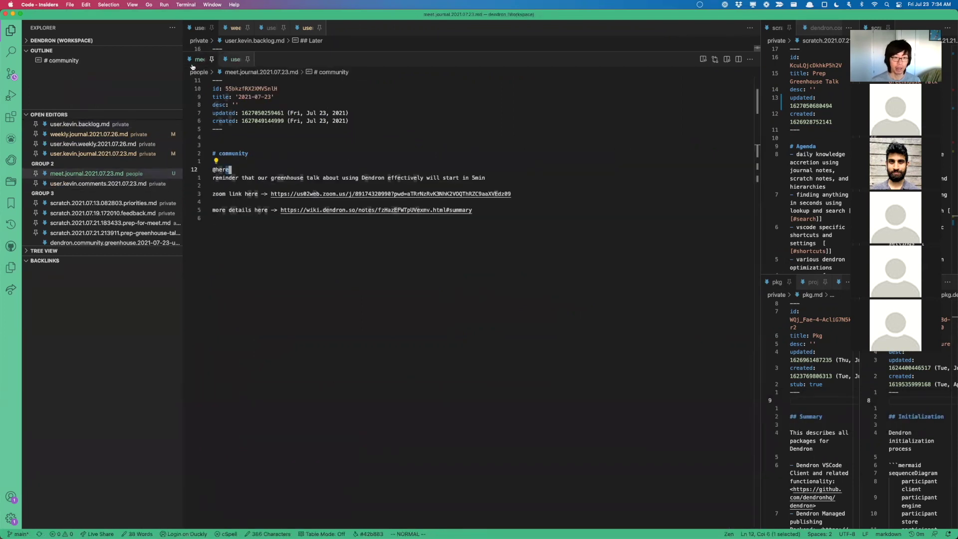
pyautogui.click(234, 62)
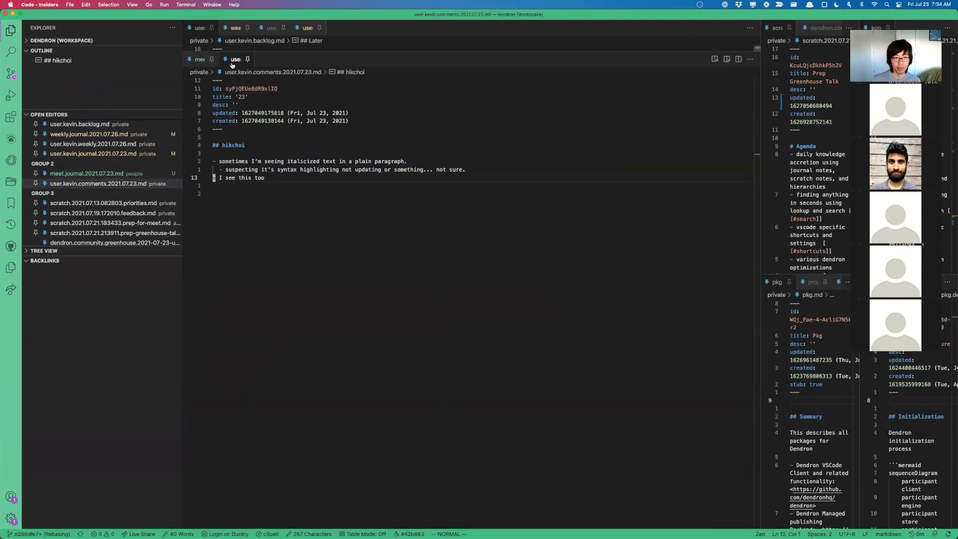
pyautogui.click(198, 62)
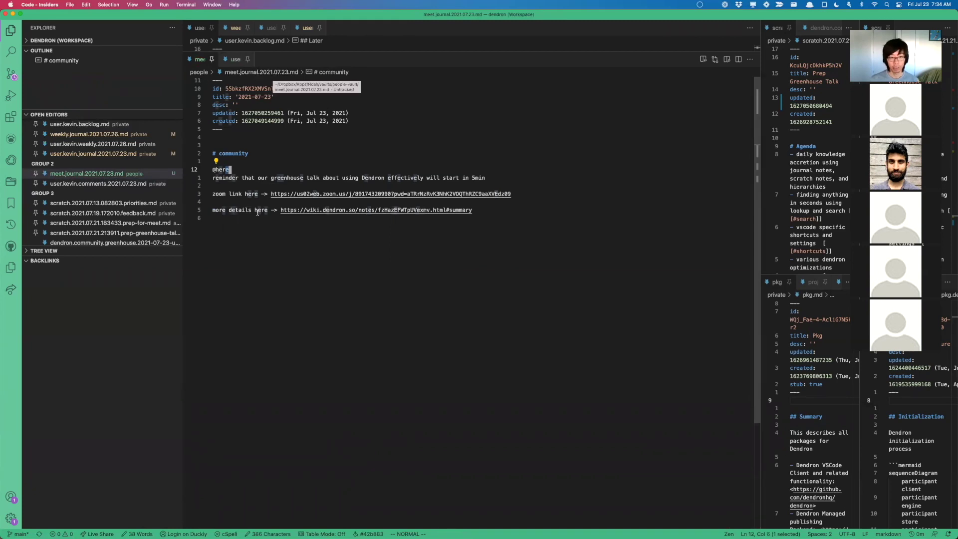
pyautogui.click(248, 137)
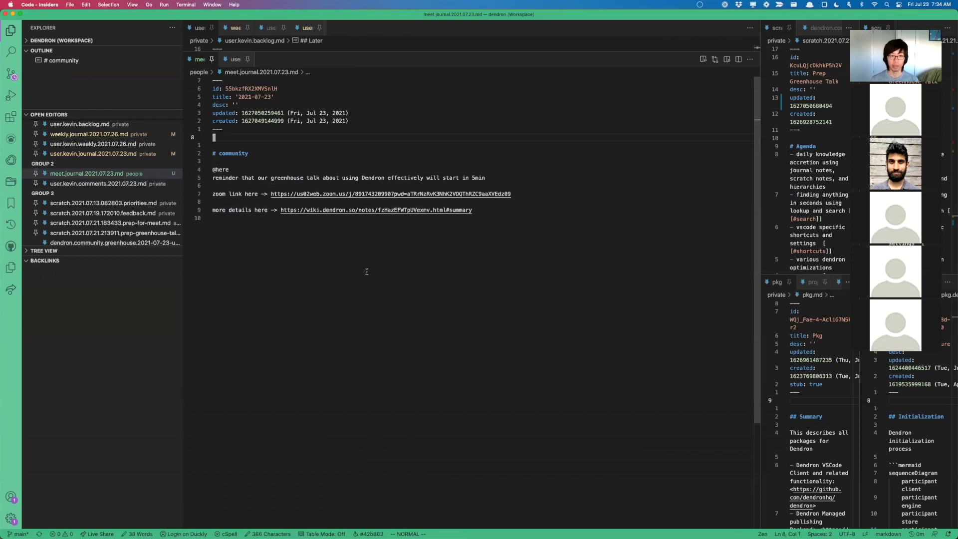
pyautogui.moveTo(567, 235); pyautogui.dragTo(213, 169)
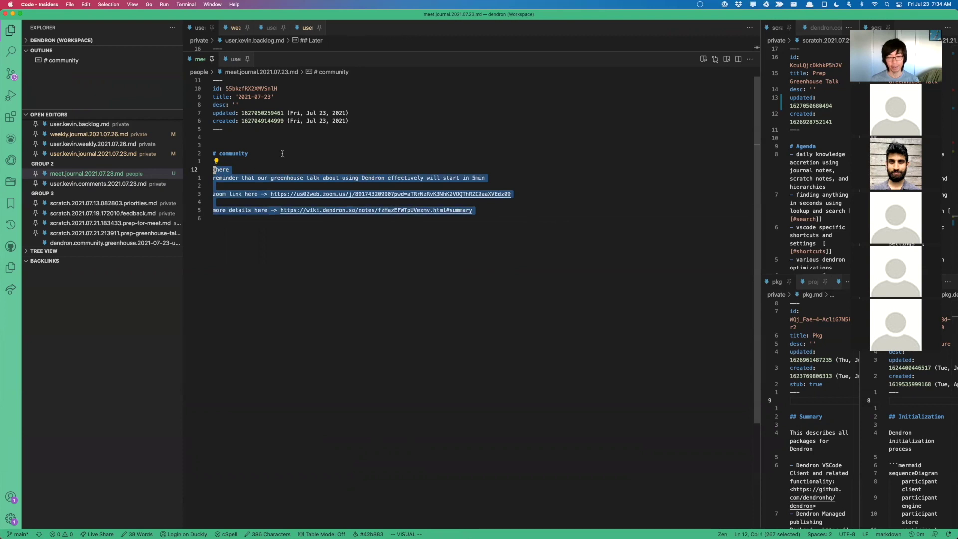
pyautogui.press('super+Tab')
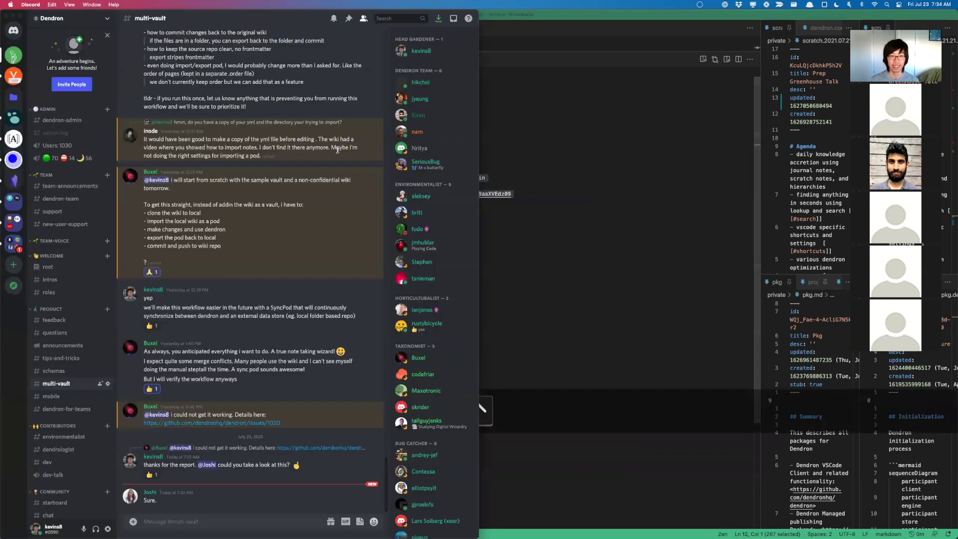
# Look at Discord's announcements channel, then return to the meet journal note in the editor
pyautogui.press('super+Tab')
pyautogui.press('super+c')
pyautogui.press('super+Tab')
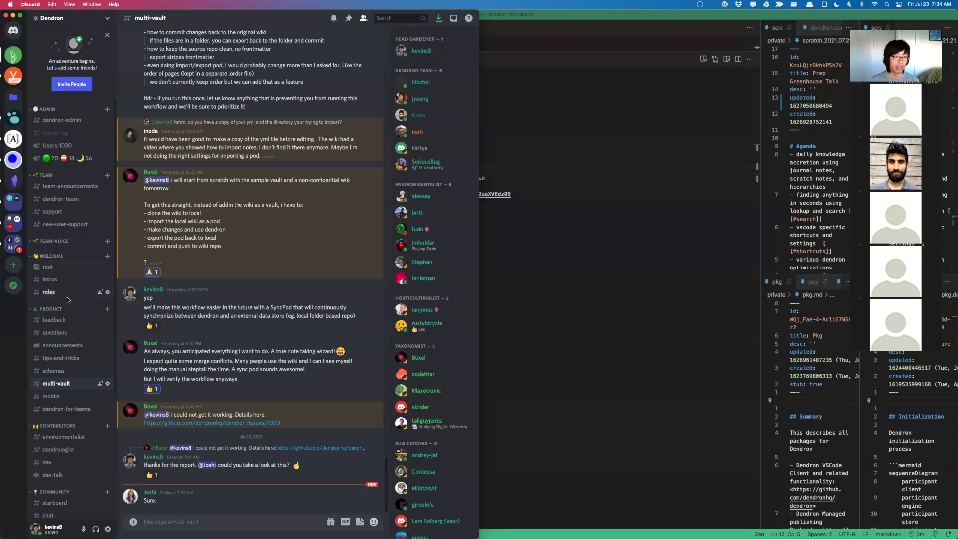
pyautogui.click(62, 346)
pyautogui.press('super+Tab')
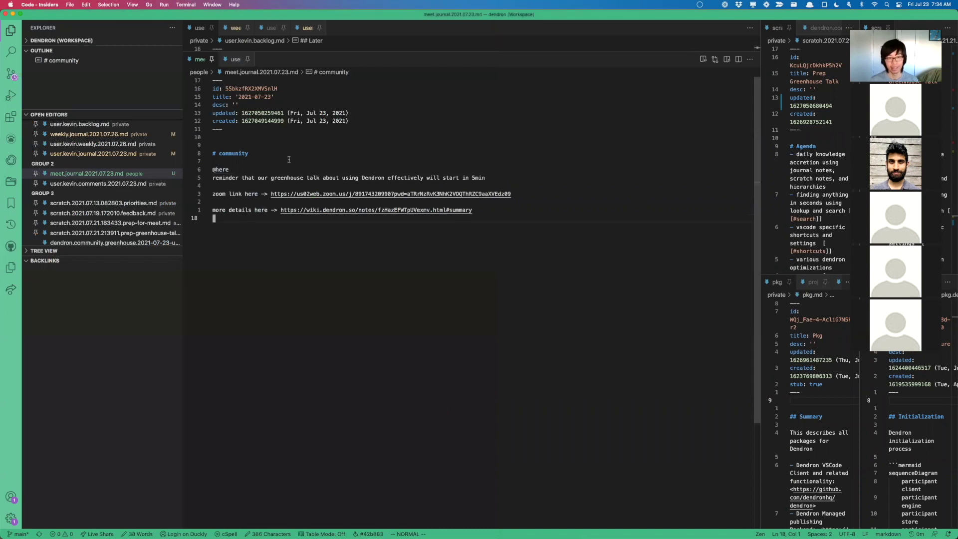
# Browse sibling meet journal and comments notes via the breadcrumb, ending on the 2021-07-23 comments note
pyautogui.click(312, 178)
pyautogui.click(256, 72)
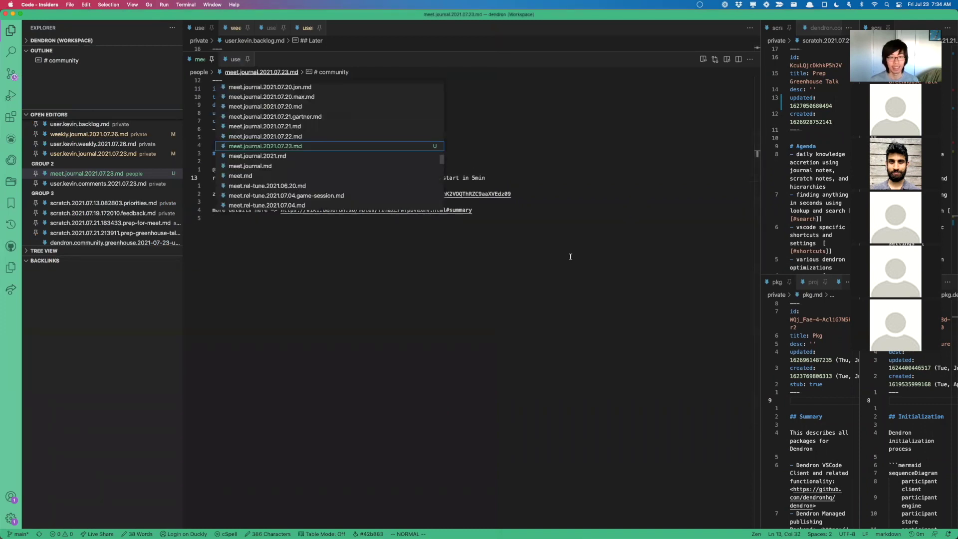
pyautogui.click(650, 159)
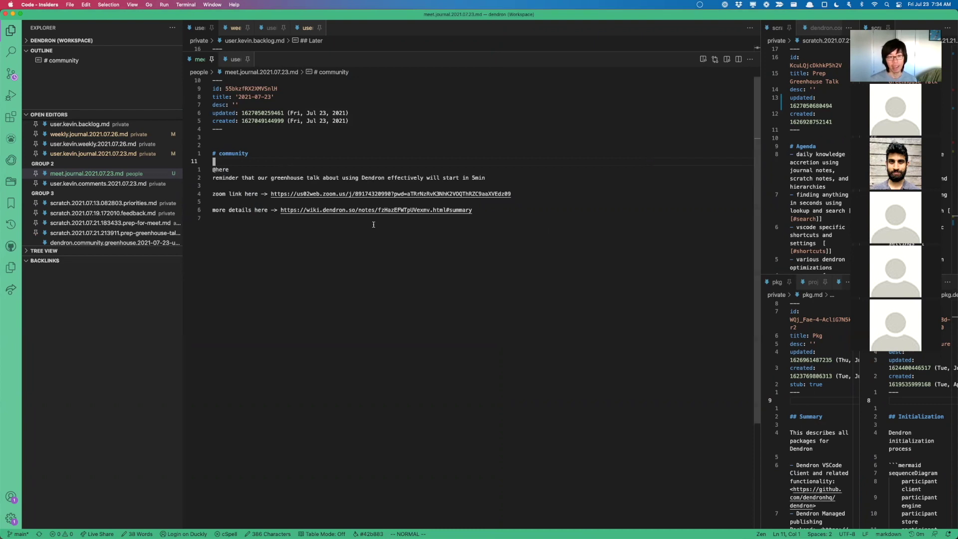
pyautogui.click(236, 61)
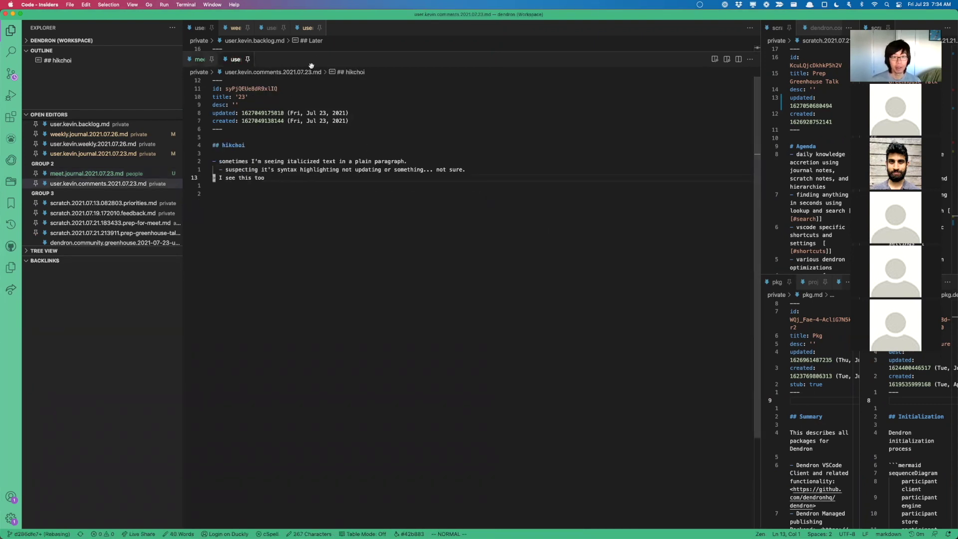
pyautogui.click(572, 201)
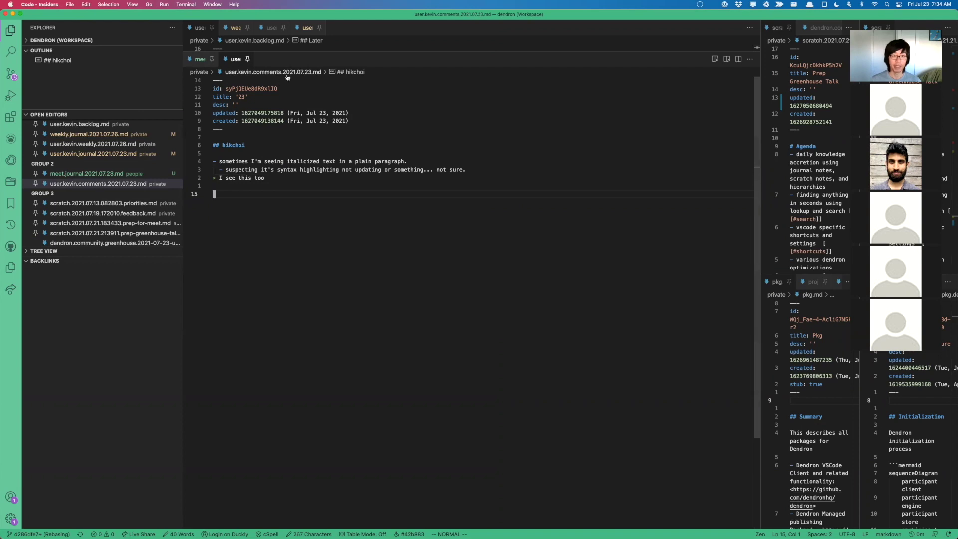
pyautogui.click(265, 74)
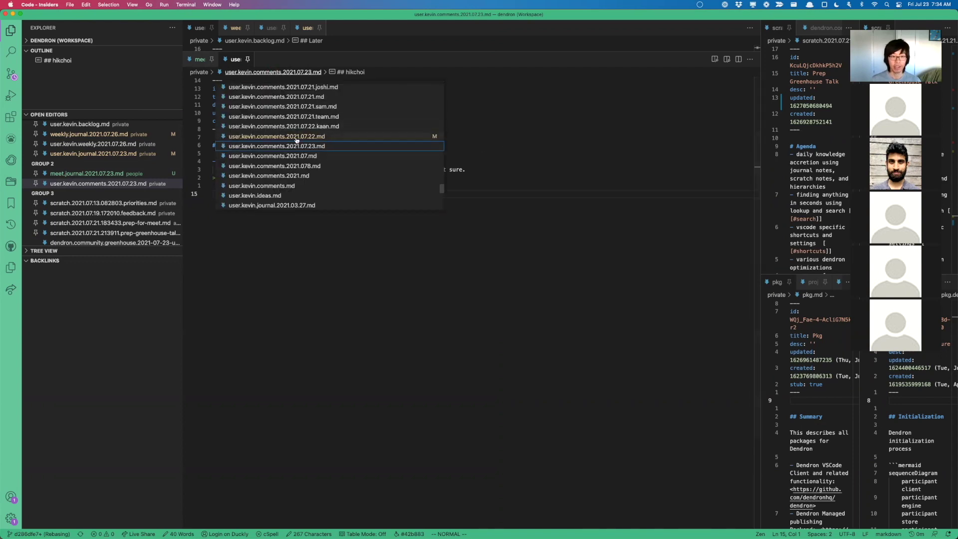
pyautogui.click(338, 146)
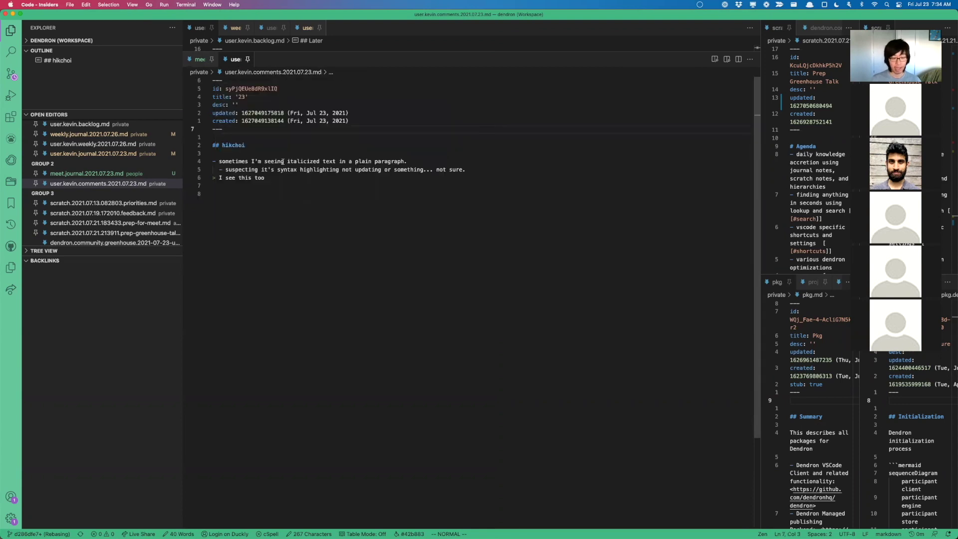
pyautogui.click(317, 145)
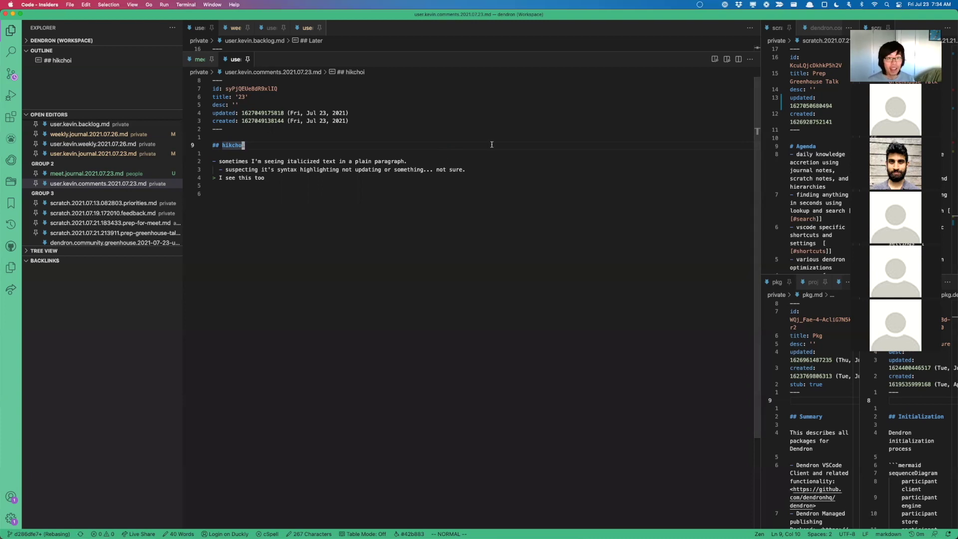
# Move focus across the Backlog, comments and greenhouse talk panes with Ctrl+W
pyautogui.hotkey('ctrl', 'w')
pyautogui.press('k')
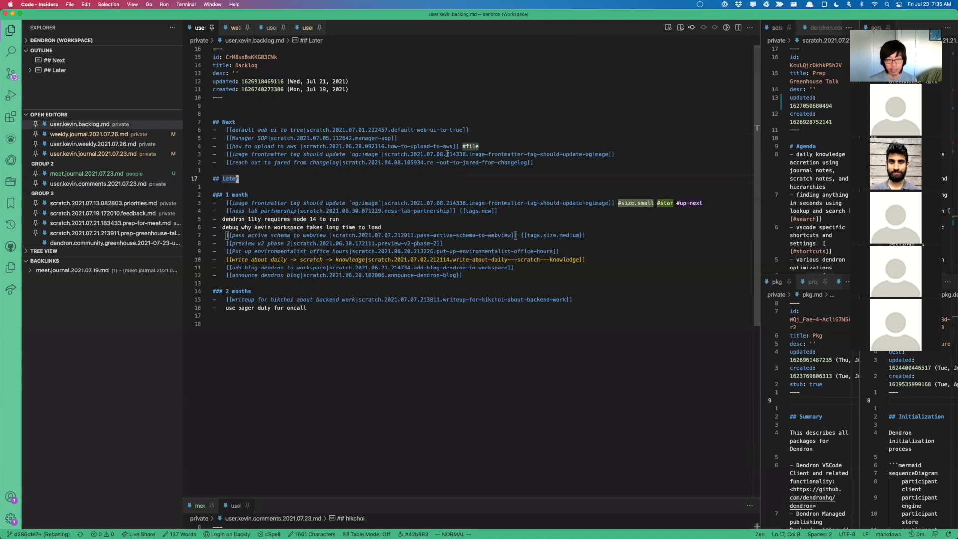
pyautogui.hotkey('ctrl', 'w')
pyautogui.press('j')
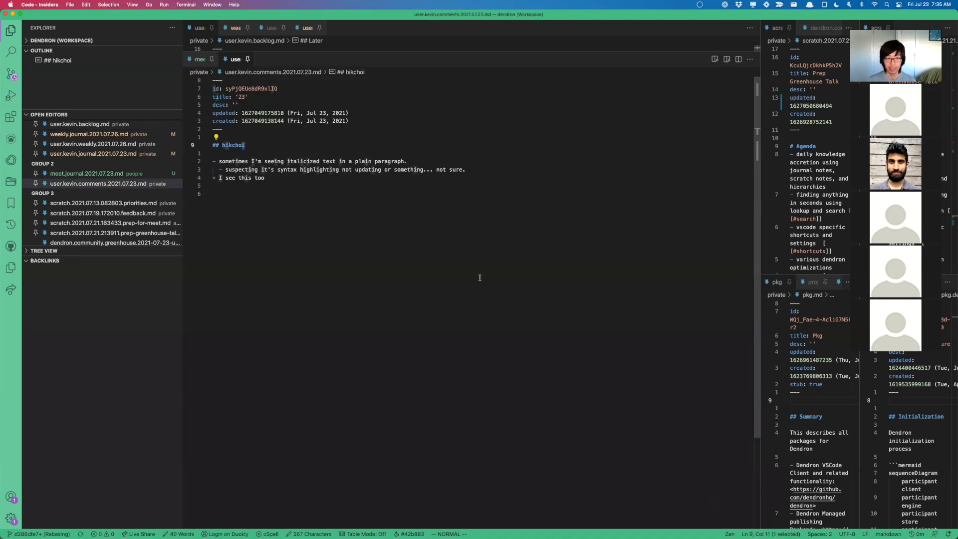
pyautogui.hotkey('ctrl', 'w')
# Enlarge the Prep Greenhouse Talk note pane
pyautogui.press('l')
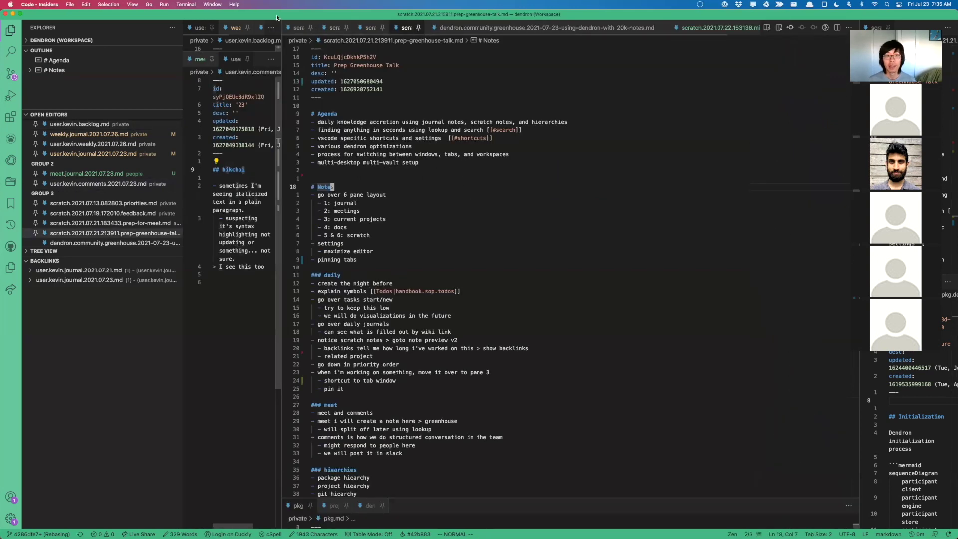
pyautogui.press('ctrl+super+r')
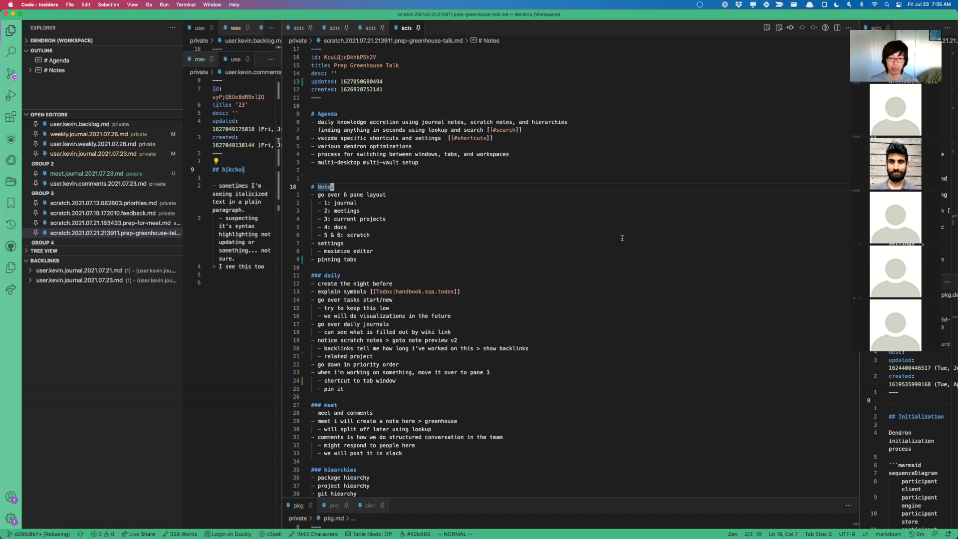
pyautogui.press('8')
pyautogui.press('j')
pyautogui.press('e')
pyautogui.press('e')
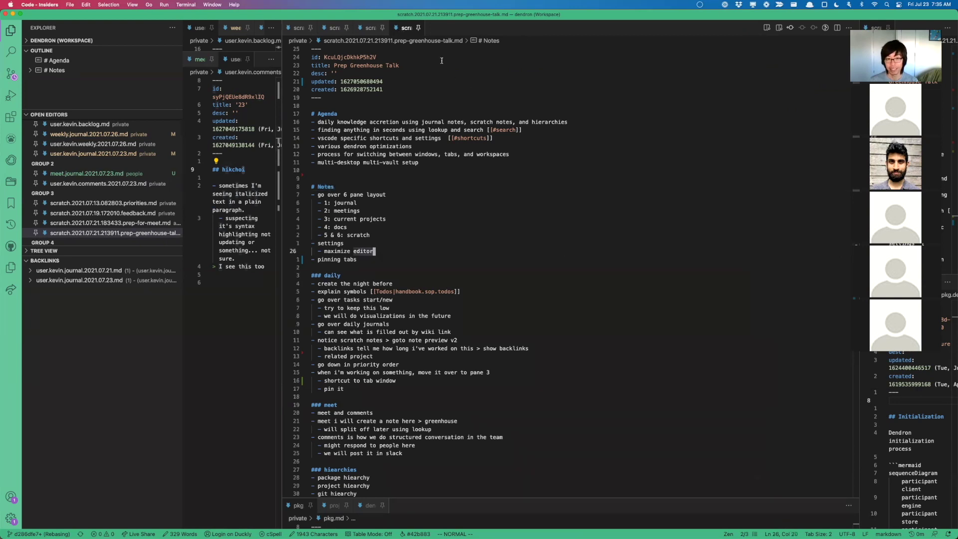
# Check the prep-for-meet and priorities scratch tabs, return to Greenhouse Talk, and re-pin it
pyautogui.click(364, 29)
pyautogui.click(334, 28)
pyautogui.click(299, 29)
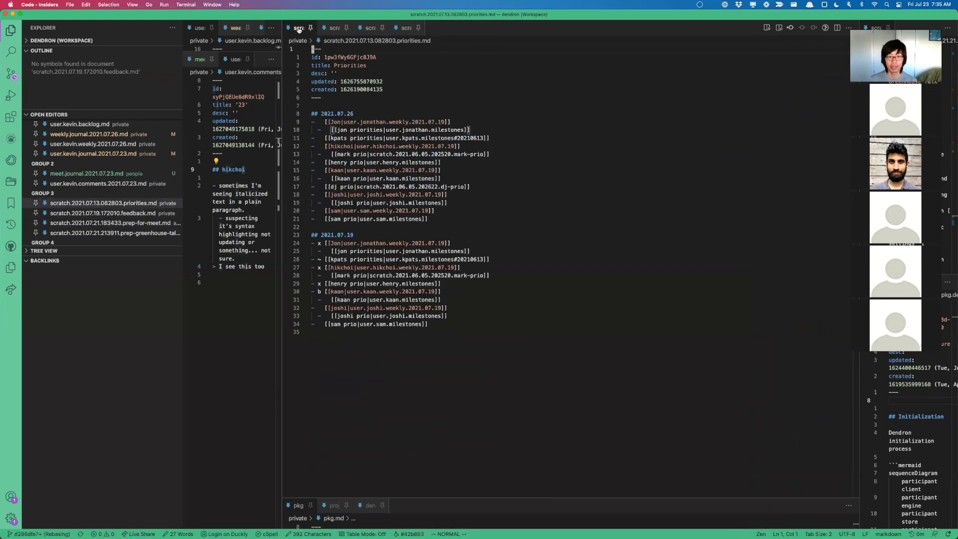
pyautogui.click(403, 28)
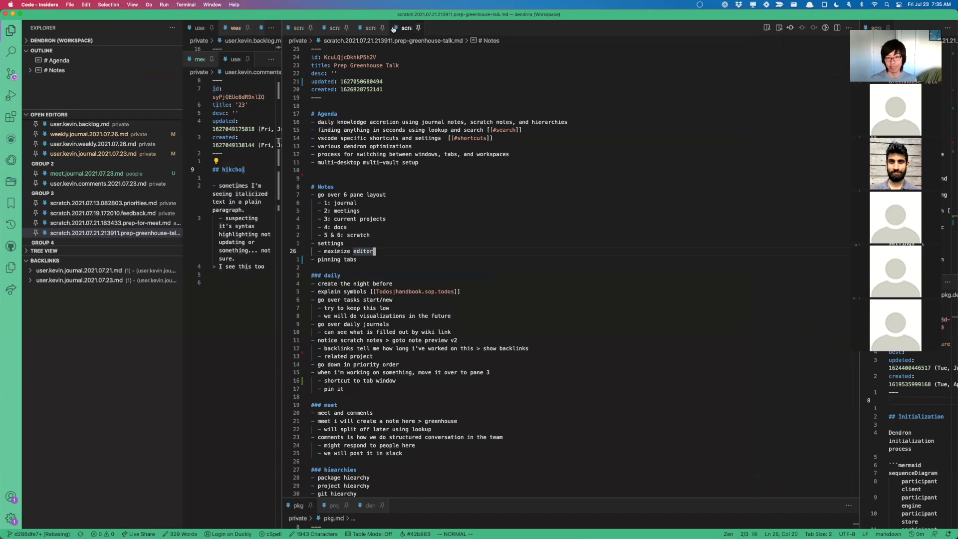
pyautogui.click(420, 27)
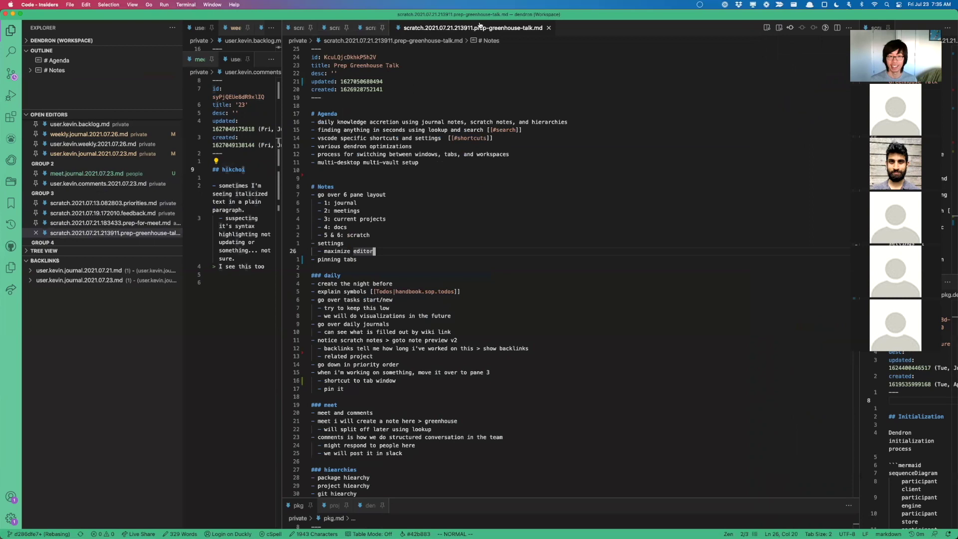
pyautogui.hotkey('shift', 'Return')
# Briefly expand the comments pane, then restore the even six-pane layout
pyautogui.press('super+k')
pyautogui.press('super+m')
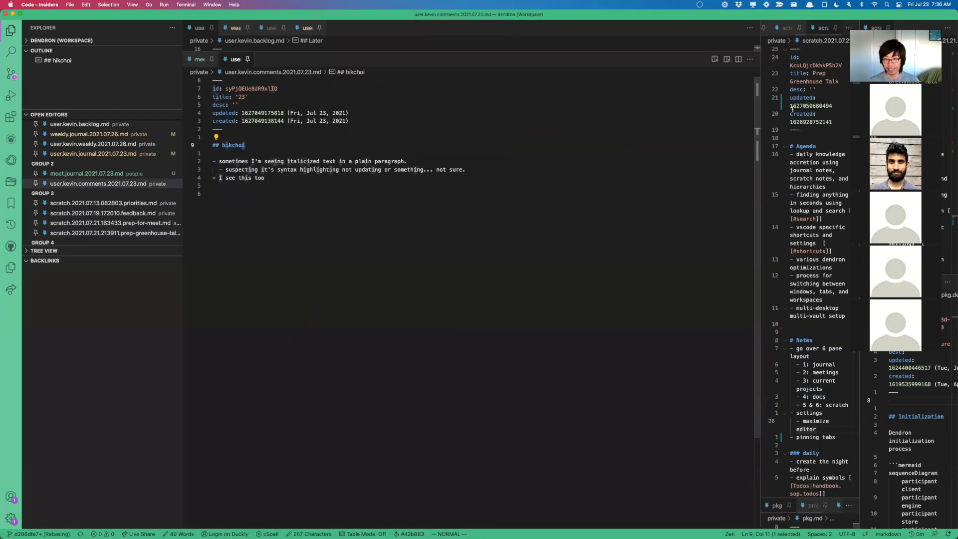
pyautogui.press('super+k')
pyautogui.press('super+m')
pyautogui.press('ctrl+super+m')
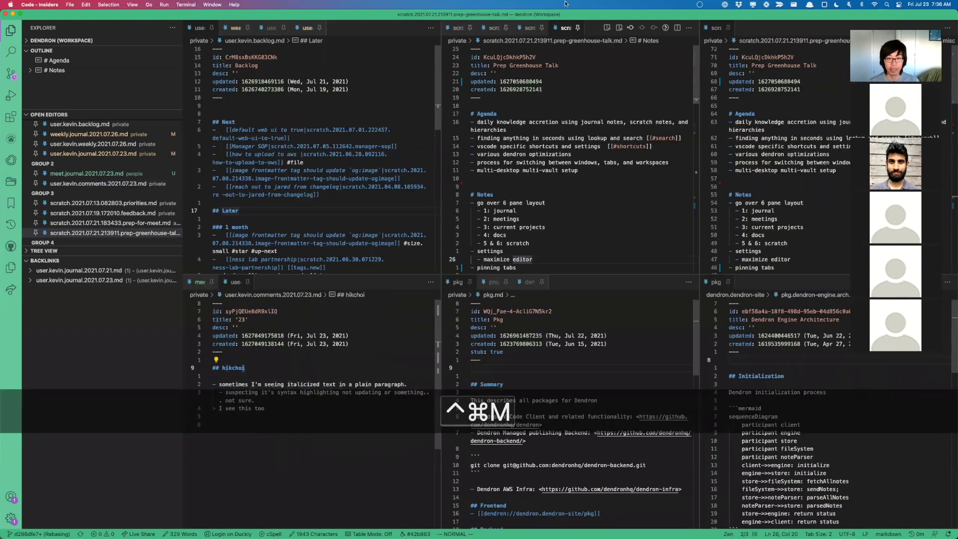
# Show the 2021.07.23 journal in the top-left pane
pyautogui.press('ctrl+super+p')
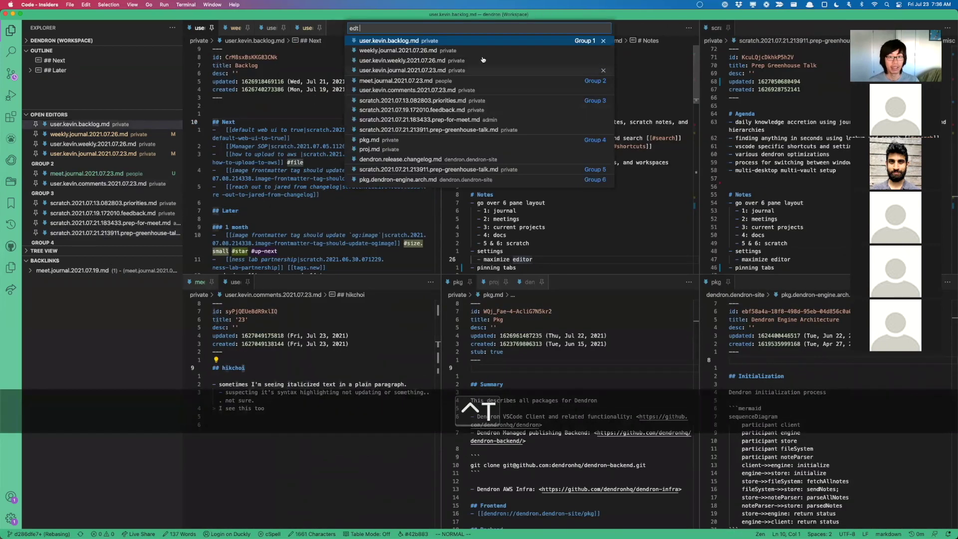
pyautogui.press('Escape')
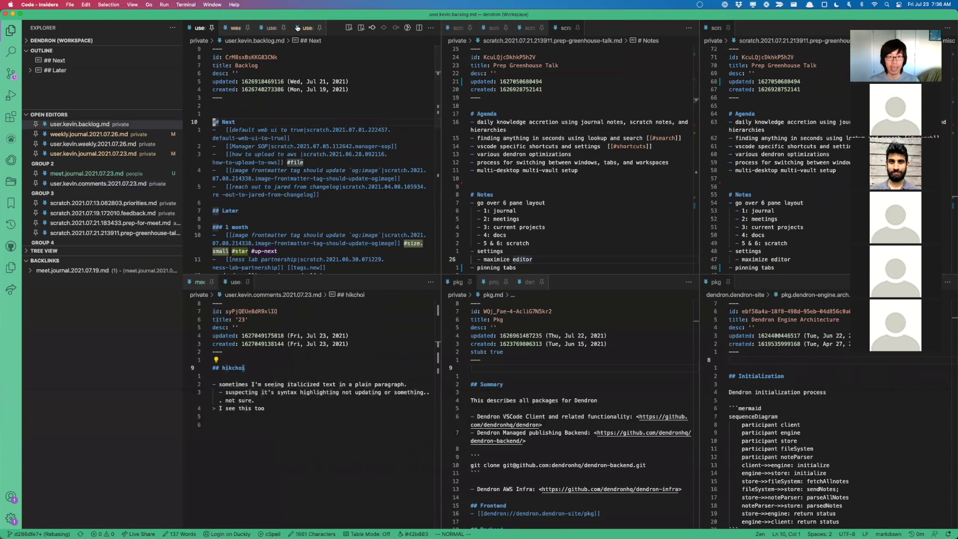
pyautogui.click(498, 187)
pyautogui.click(280, 154)
pyautogui.click(243, 113)
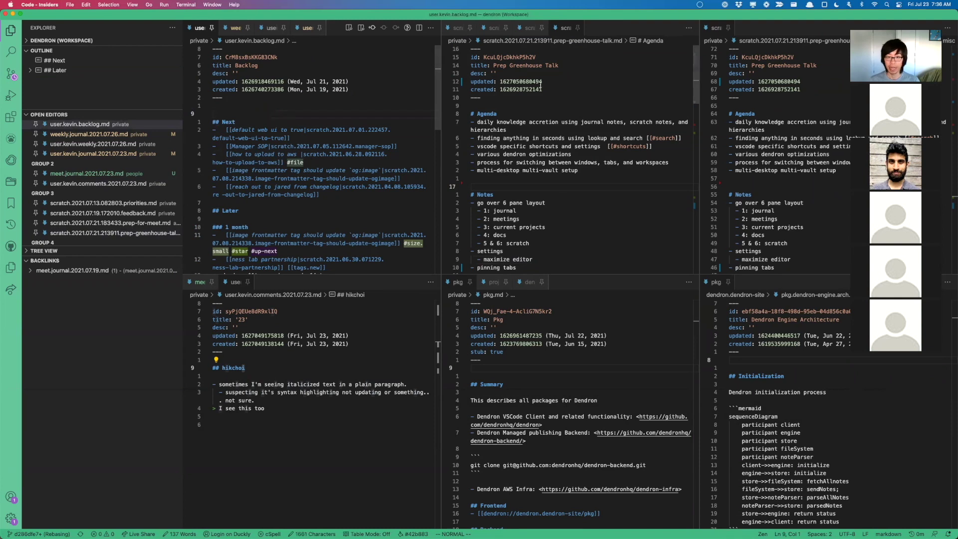
pyautogui.click(307, 28)
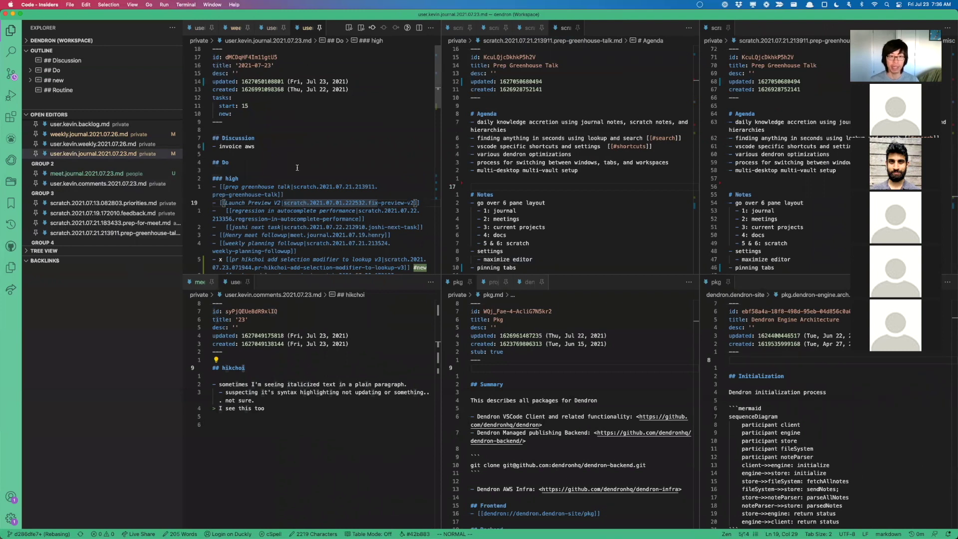
# Start a lookup for a 2021.07.24 journal, then cancel it
pyautogui.press('super+l')
pyautogui.press('Right')
pyautogui.press('BackSpace')
pyautogui.write('4')
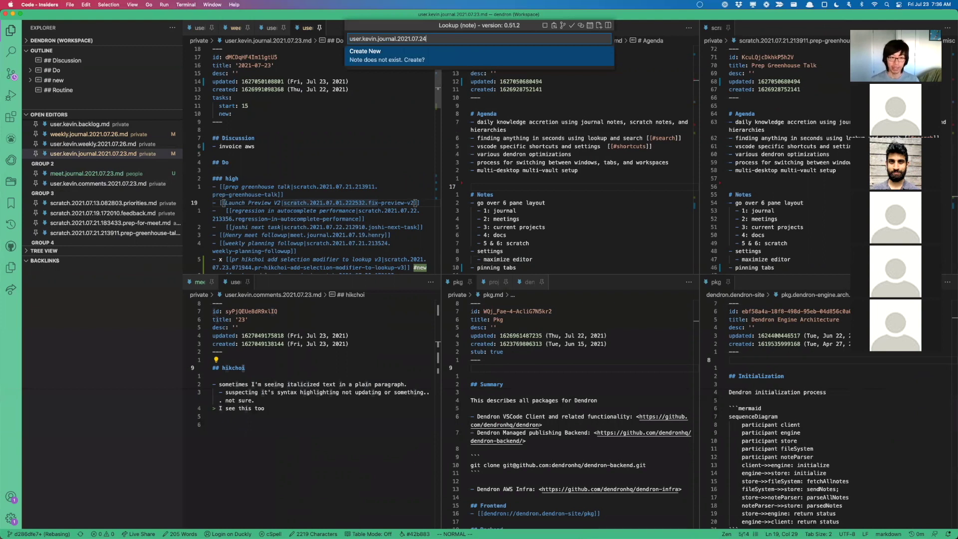
pyautogui.press('Escape')
pyautogui.press('super+2')
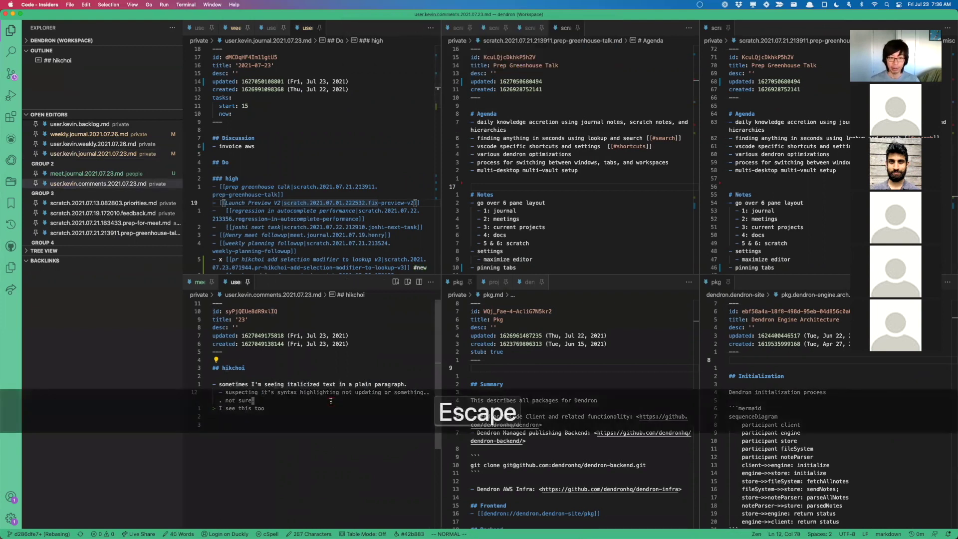
# Inspect the greenhouse talk note's frontmatter timestamp and Agenda list
pyautogui.click(528, 171)
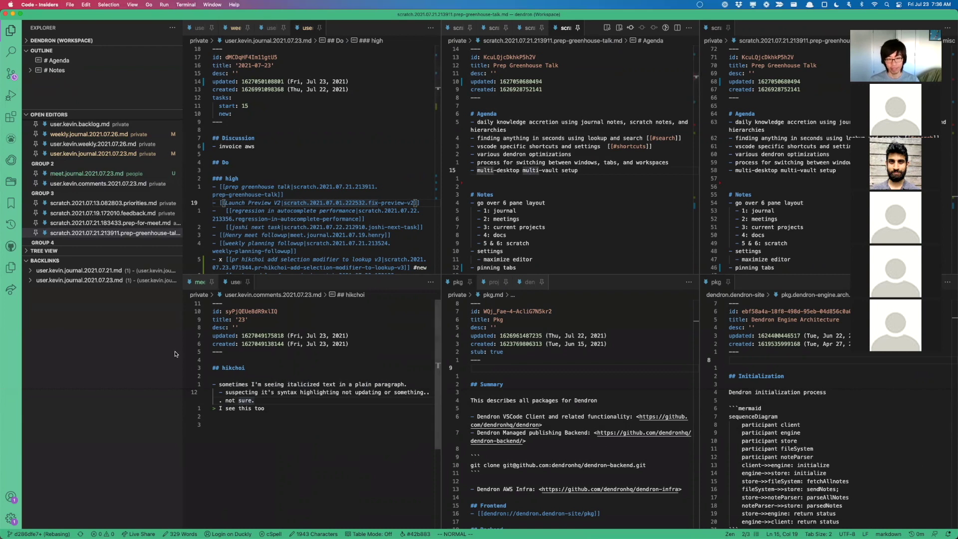
pyautogui.click(540, 81)
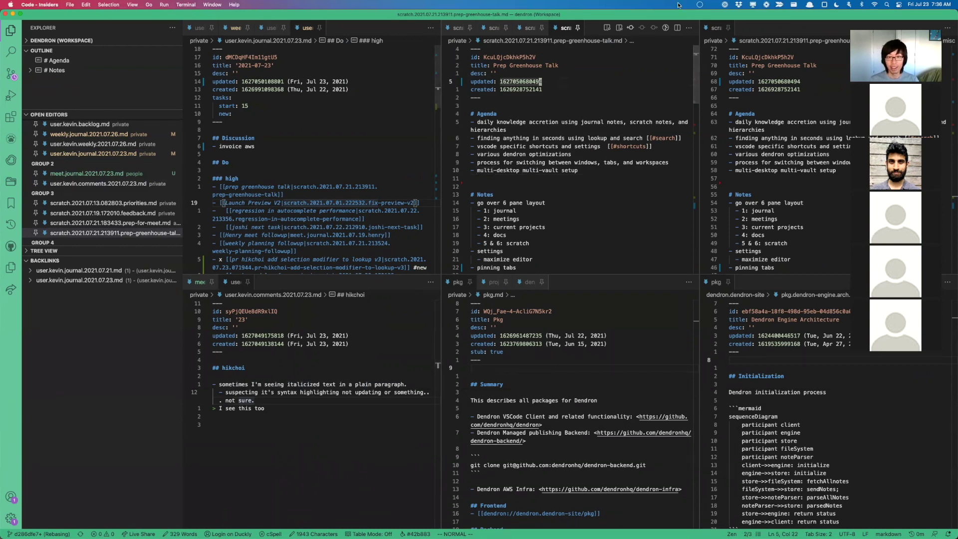
pyautogui.press('super+1')
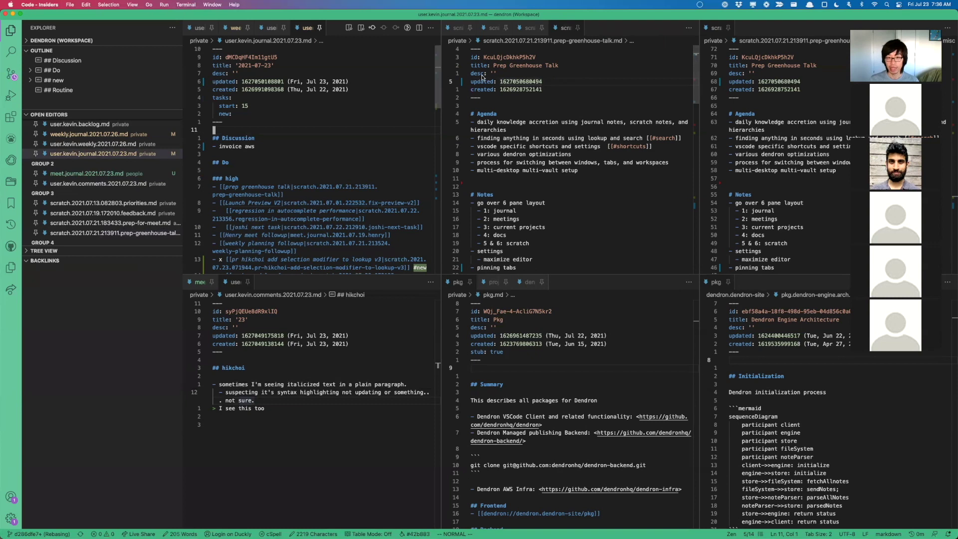
pyautogui.click(560, 85)
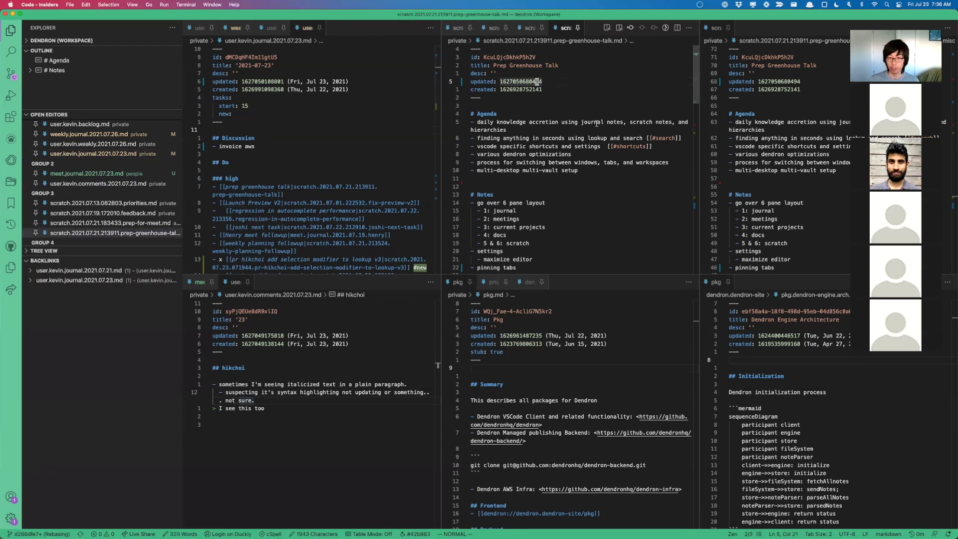
pyautogui.click(596, 104)
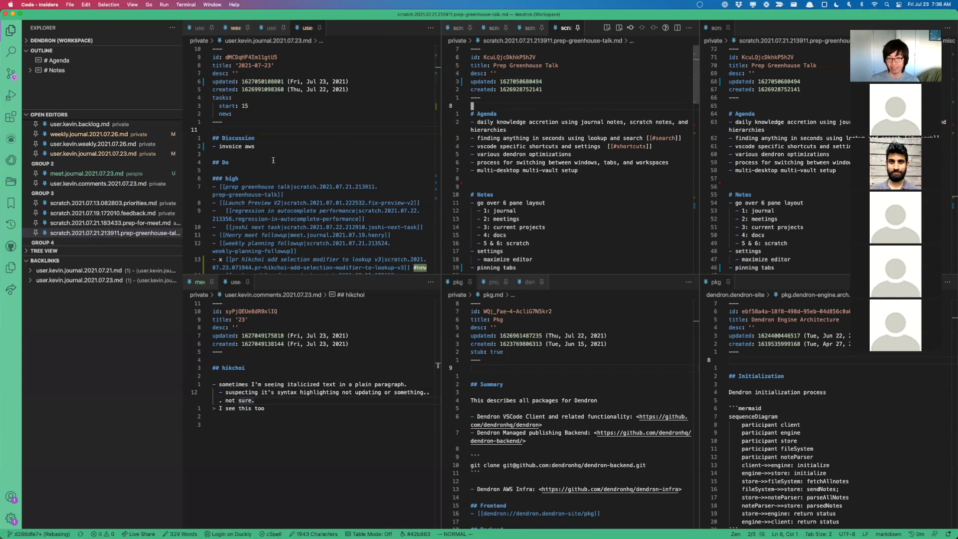
pyautogui.click(549, 163)
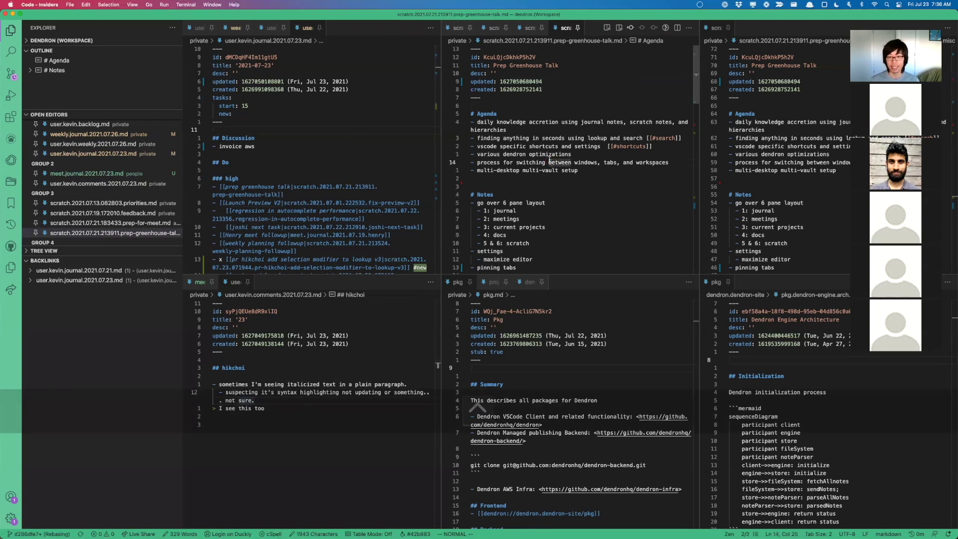
# Move focus across panes to the pkg.md note and maximise it over the editor
pyautogui.hotkey('ctrl', 'w')
pyautogui.press('h')
pyautogui.hotkey('ctrl', 'w')
pyautogui.press('l')
pyautogui.hotkey('ctrl', 'w')
pyautogui.press('l')
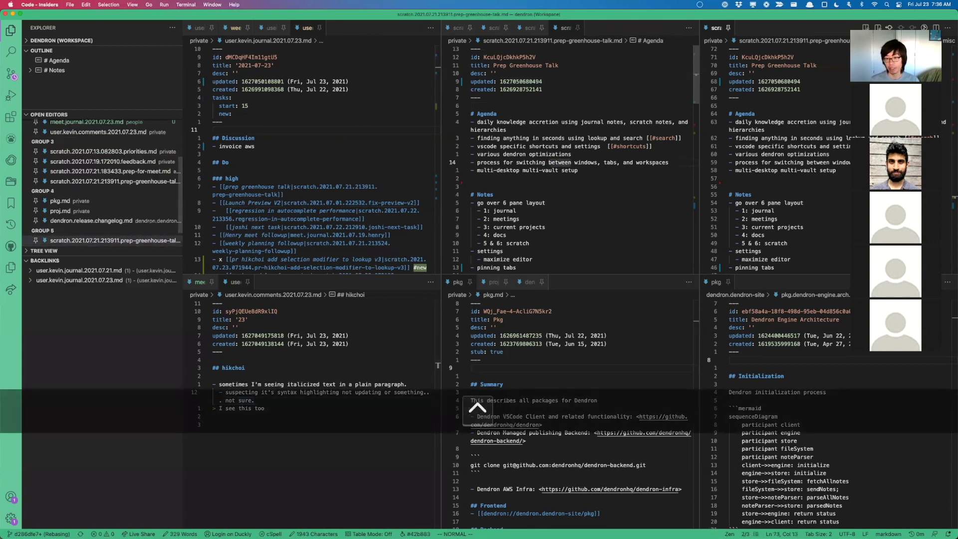
pyautogui.hotkey('ctrl', 'w')
pyautogui.press('j')
pyautogui.hotkey('ctrl', 'w')
pyautogui.press('h')
pyautogui.hotkey('ctrl', 'w')
pyautogui.press('k')
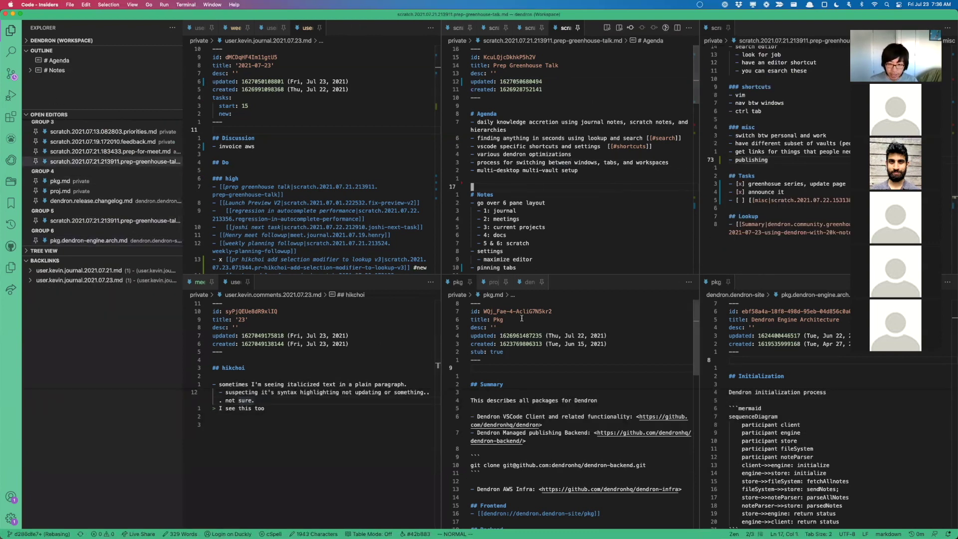
pyautogui.hotkey('ctrl', 'w')
pyautogui.press('j')
pyautogui.press('ctrl+super+m')
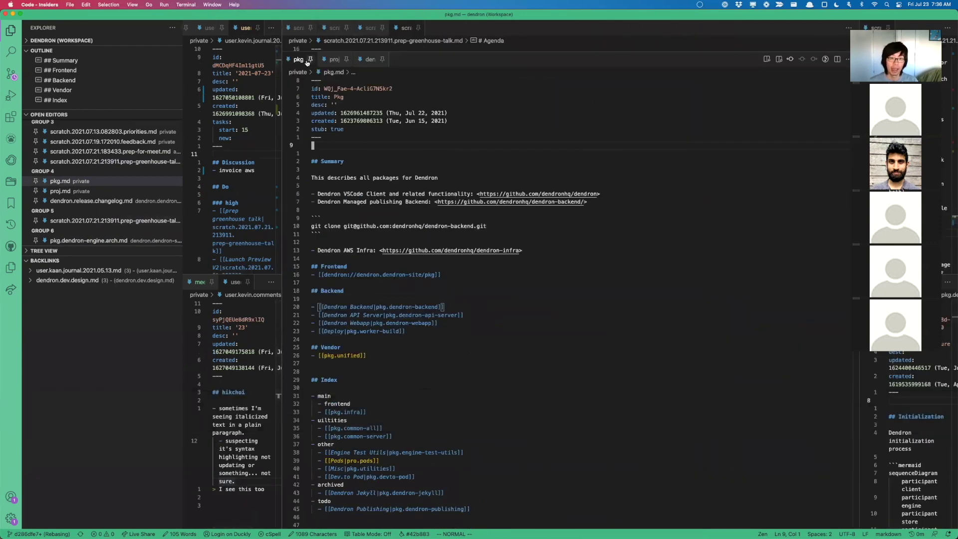
# Flip through the proj.md and release changelog tabs, then return to pkg.md
pyautogui.click(333, 59)
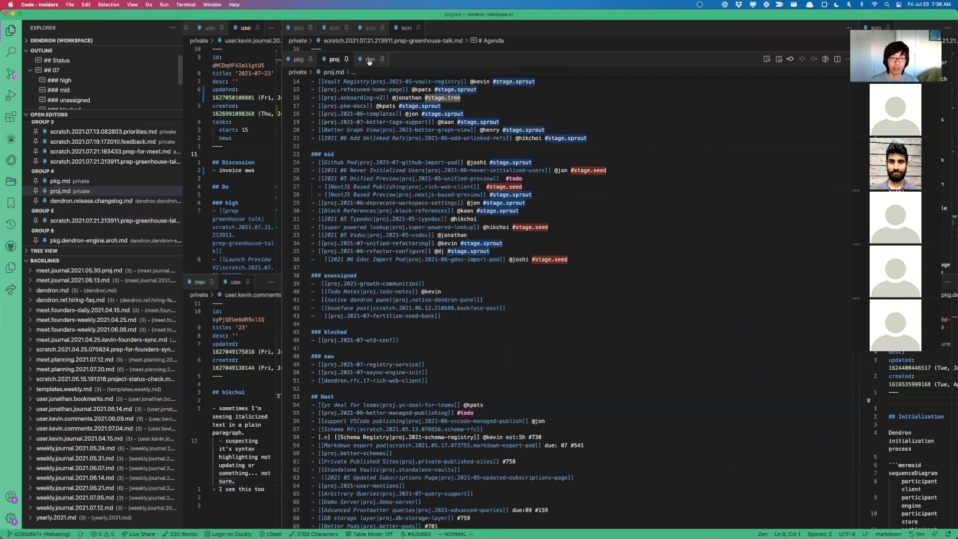
pyautogui.click(368, 61)
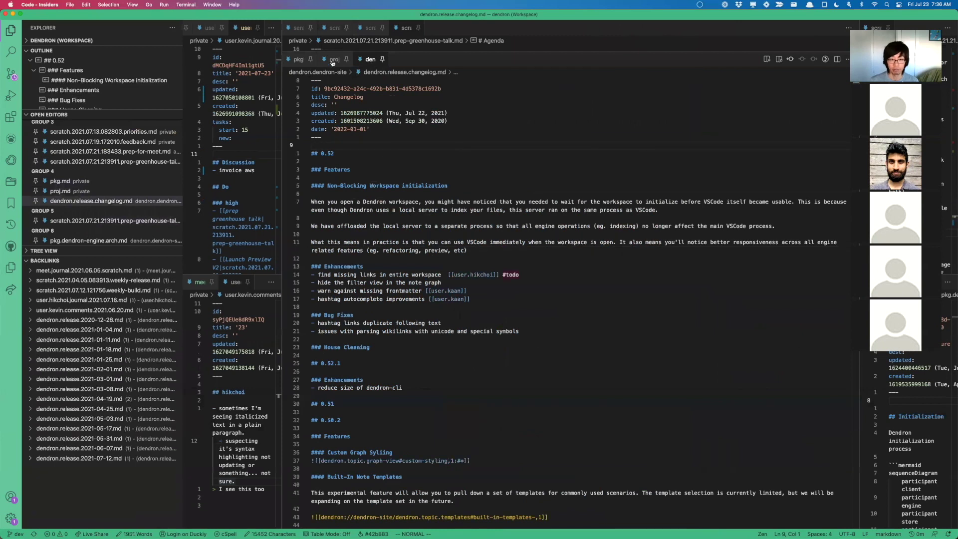
pyautogui.click(333, 62)
pyautogui.click(298, 59)
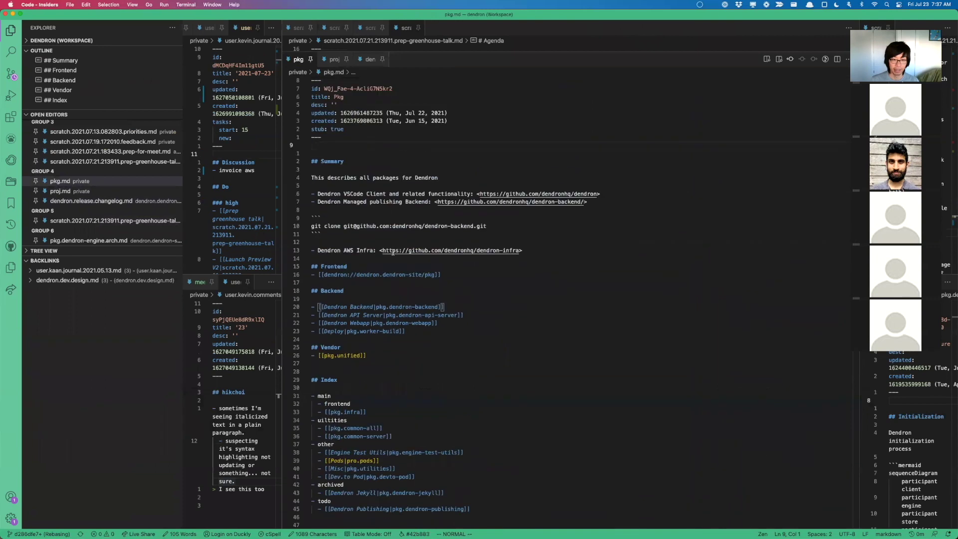
# Look over pkg.md's Frontend, Backend and Deploy links
pyautogui.click(364, 275)
pyautogui.scroll(-2, 369, 189)
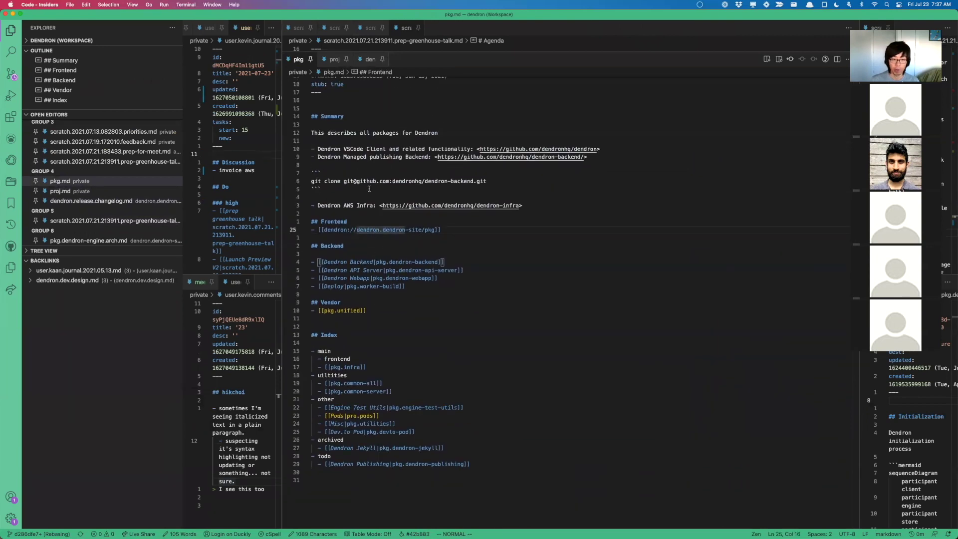
pyautogui.click(388, 285)
pyautogui.click(355, 277)
pyautogui.click(385, 285)
pyautogui.scroll(-2, 384, 285)
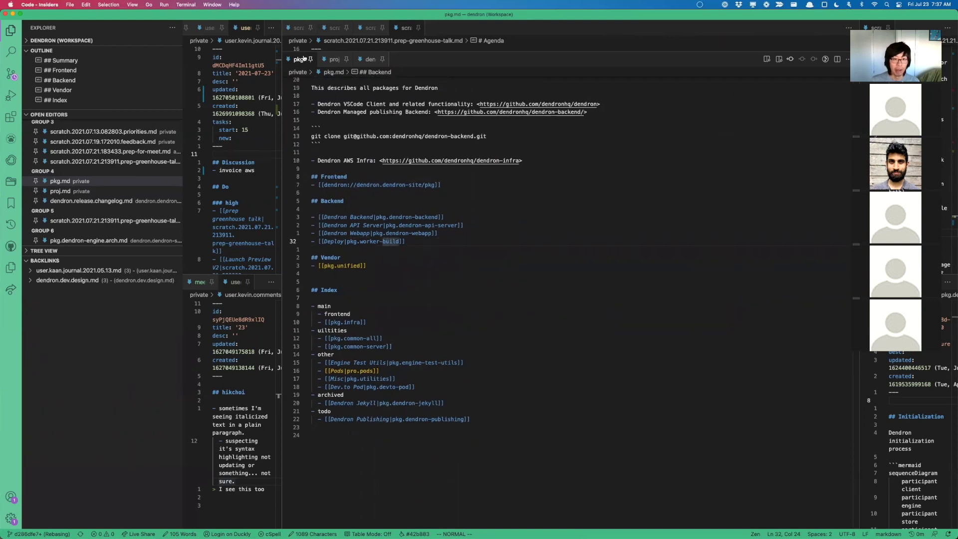
# Skim proj.md's high and mid priority project lists, then switch to the release changelog
pyautogui.click(334, 59)
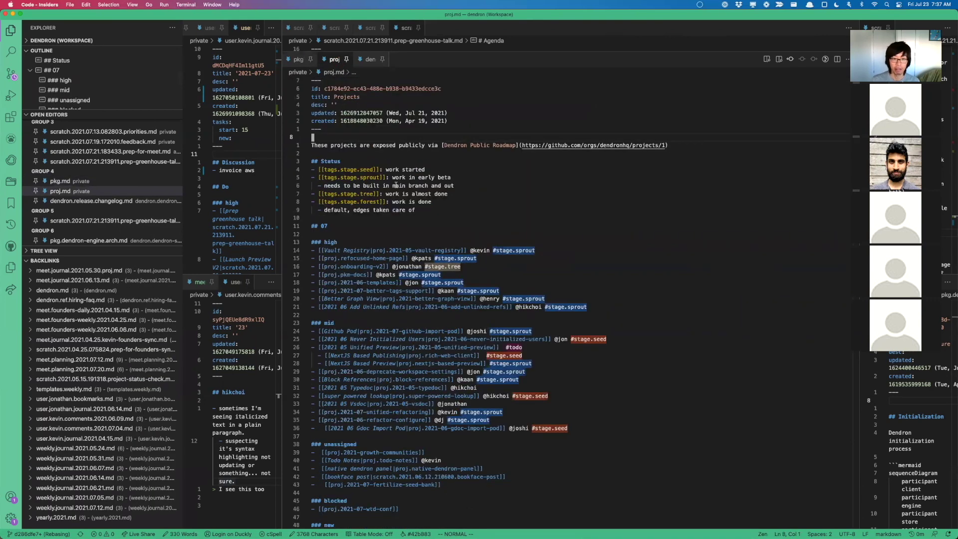
pyautogui.click(334, 242)
pyautogui.hotkey('shift', 'v')
pyautogui.press('}')
pyautogui.press('}')
pyautogui.press('Escape')
pyautogui.click(370, 59)
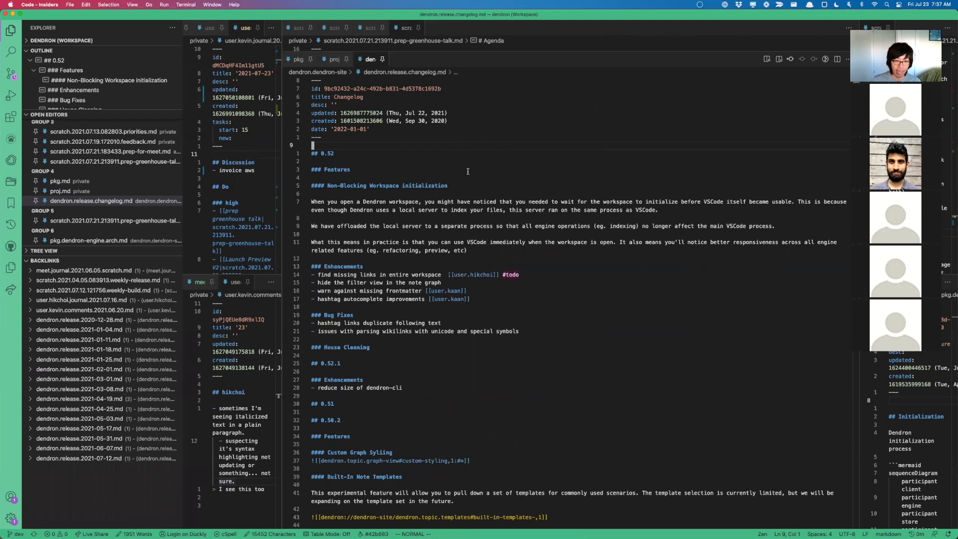
# Look up 'plugin.dev' in Dendron and open the pkg.dendron-plugin.dev note
pyautogui.click(474, 187)
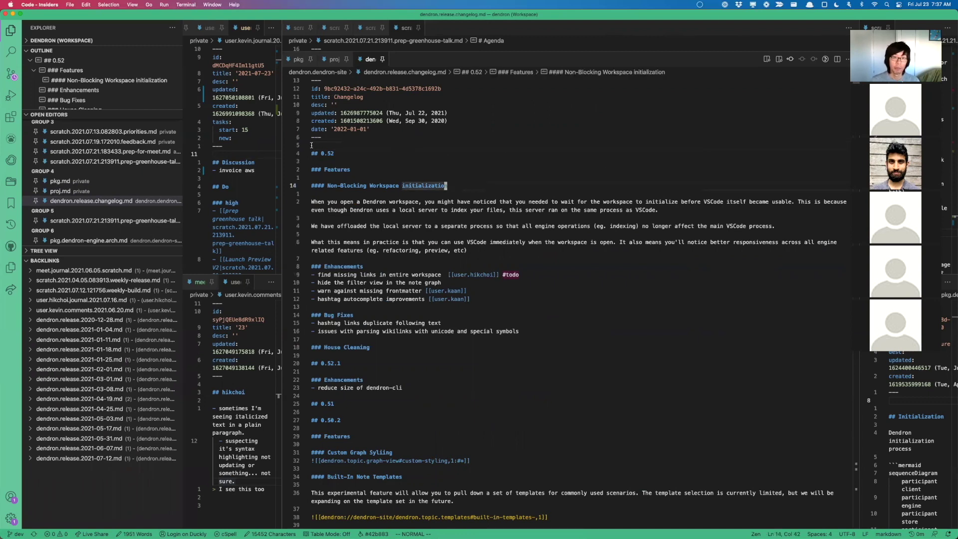
pyautogui.press('super+l')
pyautogui.write('pkg')
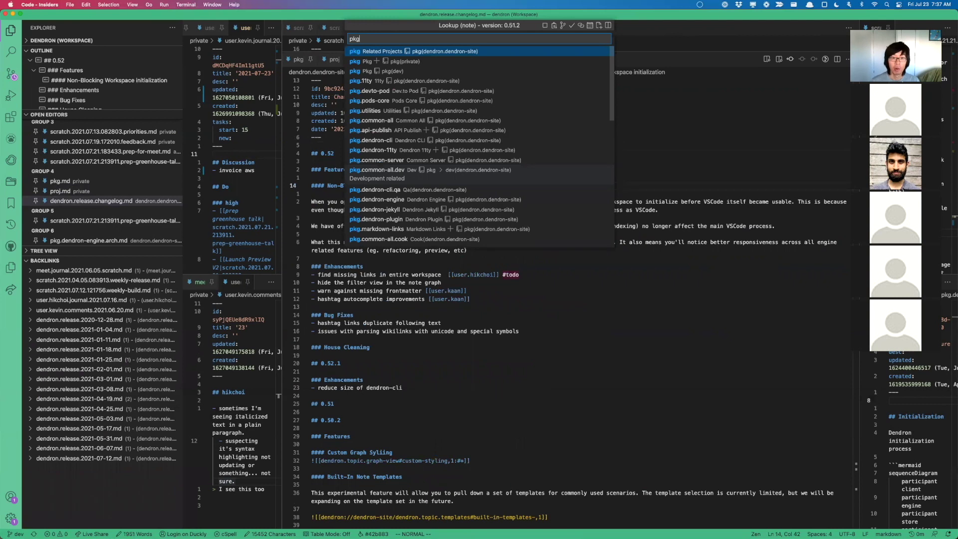
pyautogui.press('Escape')
pyautogui.press('super+l')
pyautogui.write('plug')
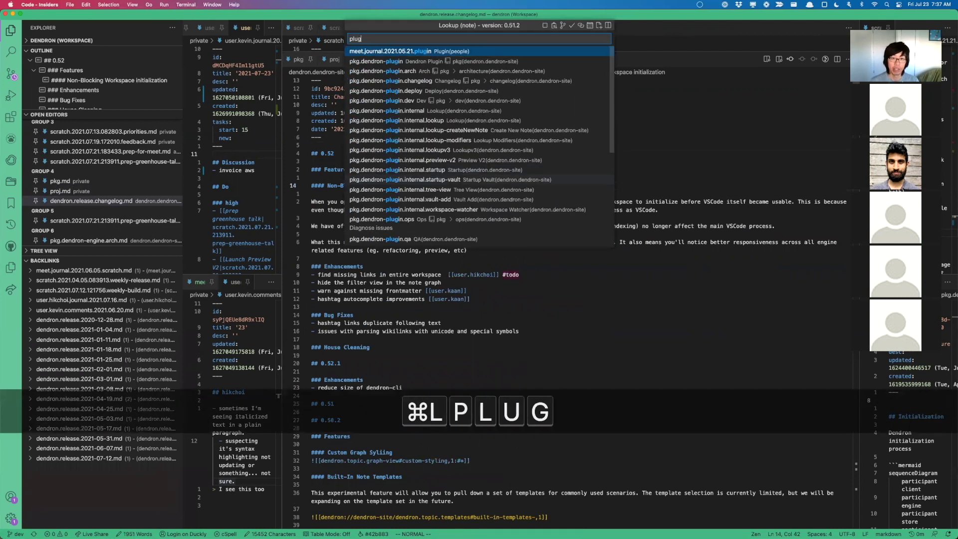
pyautogui.write('in.dev')
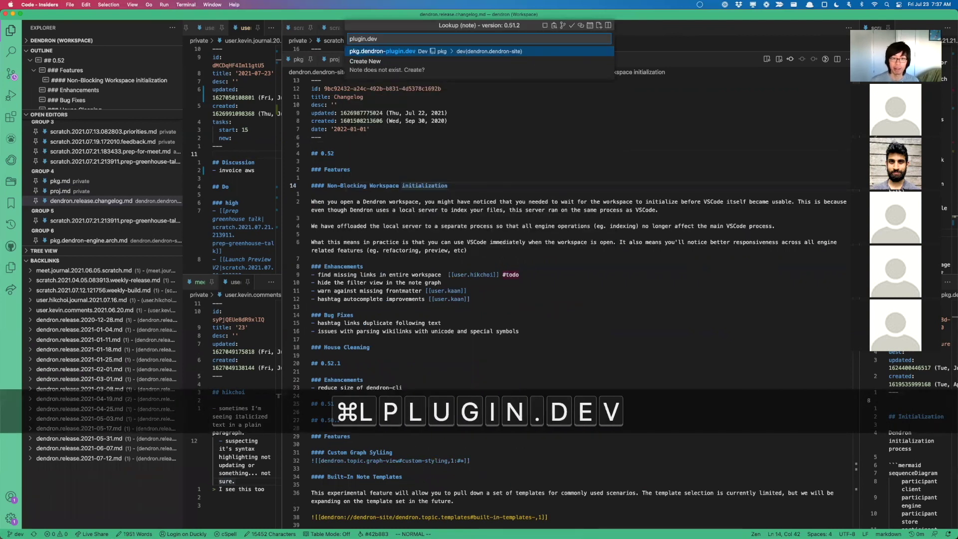
pyautogui.press('Return')
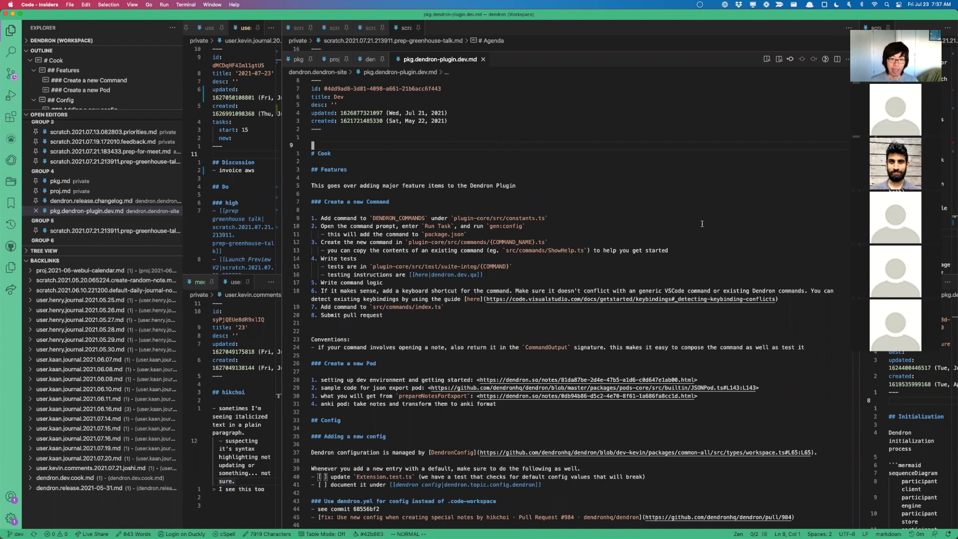
pyautogui.hotkey('ctrl', '5')
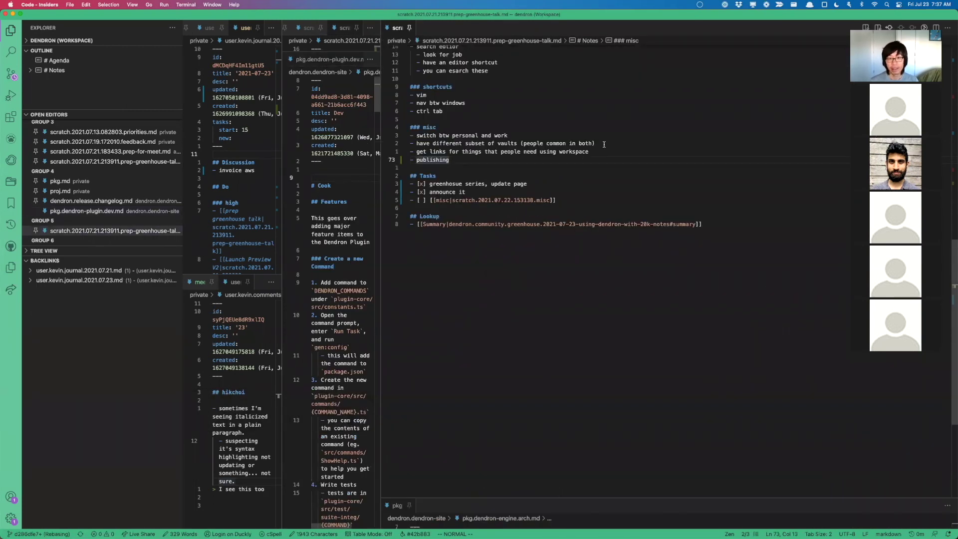
# Switch between the greenhouse-talk and engine architecture panes, then even out all six panes
pyautogui.hotkey('ctrl', '6')
pyautogui.hotkey('ctrl', '5')
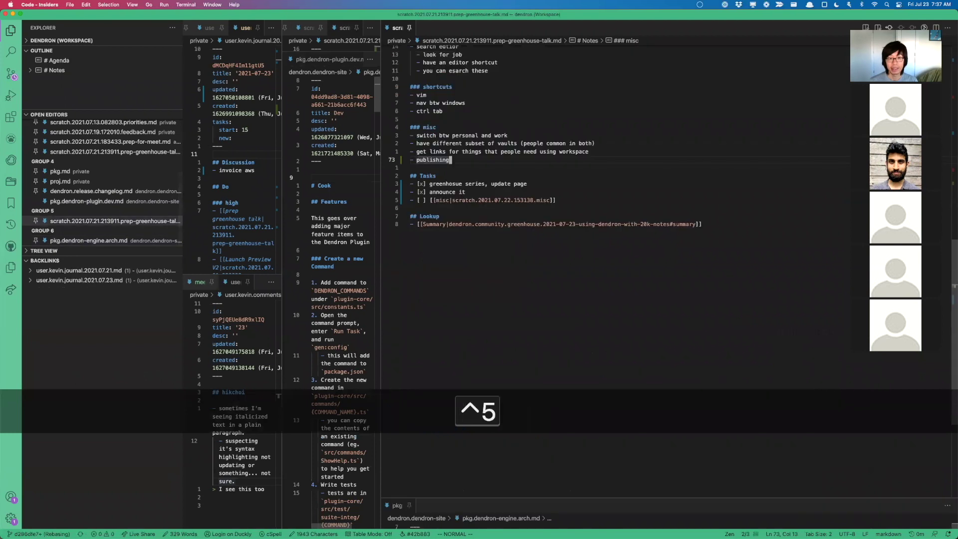
pyautogui.hotkey('ctrl', '6')
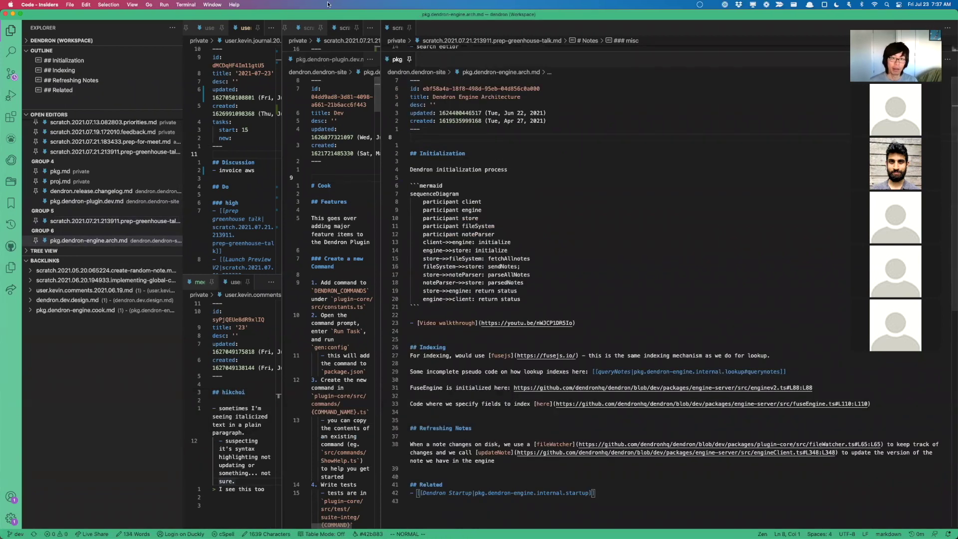
pyautogui.click(343, 27)
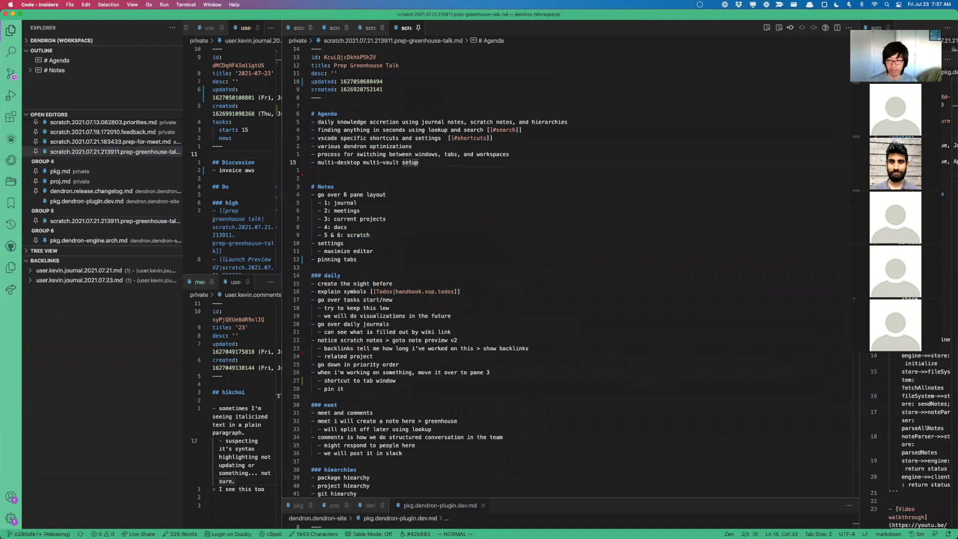
pyautogui.hotkey('ctrl', '5')
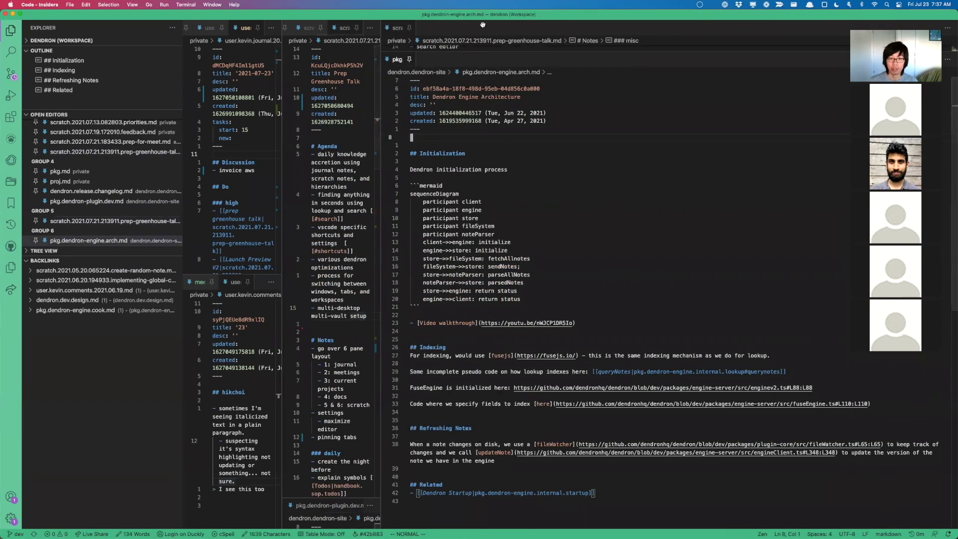
pyautogui.click(594, 210)
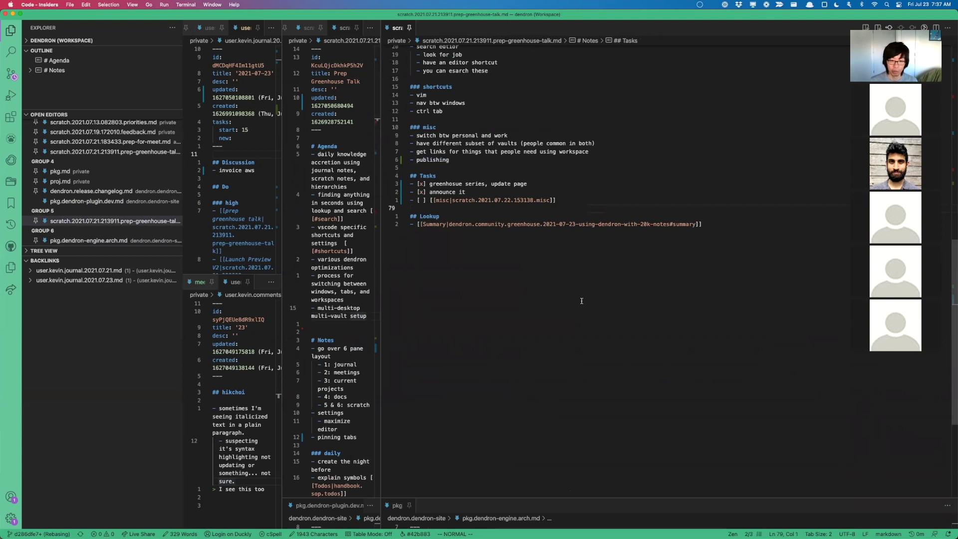
pyautogui.hotkey('ctrl', '3')
pyautogui.press('ctrl+super+m')
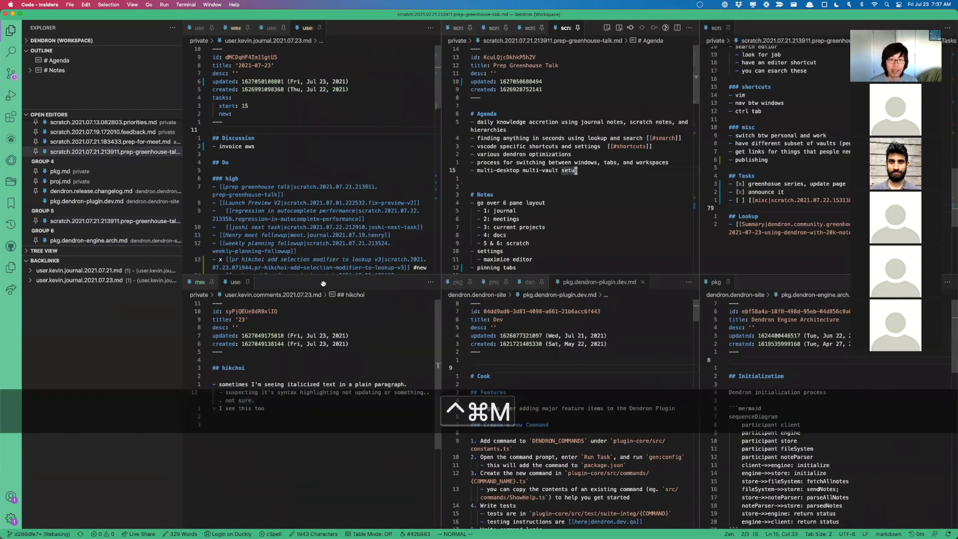
# Maximize the greenhouse-talk pane, move focus to the journal pane, then reset to the even grid
pyautogui.click(582, 217)
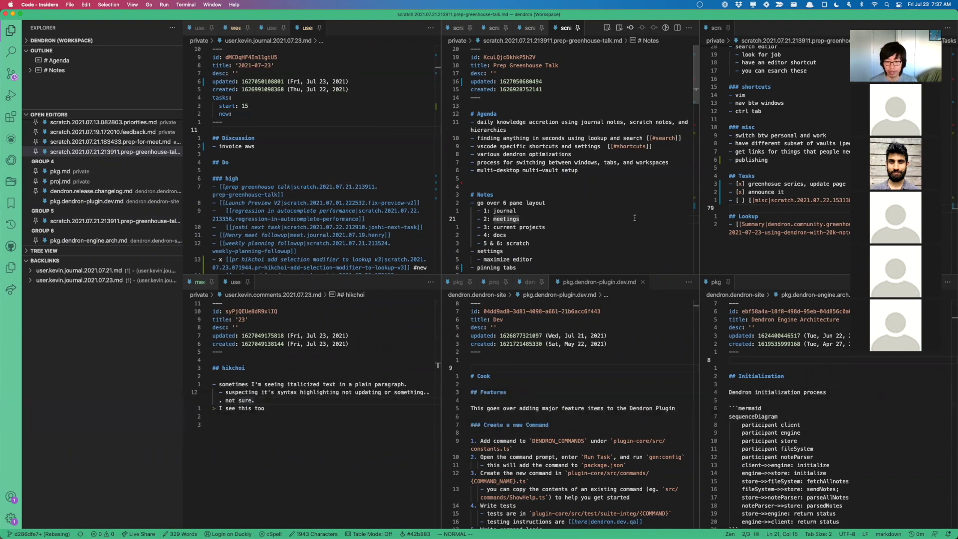
pyautogui.press('ctrl+super+m')
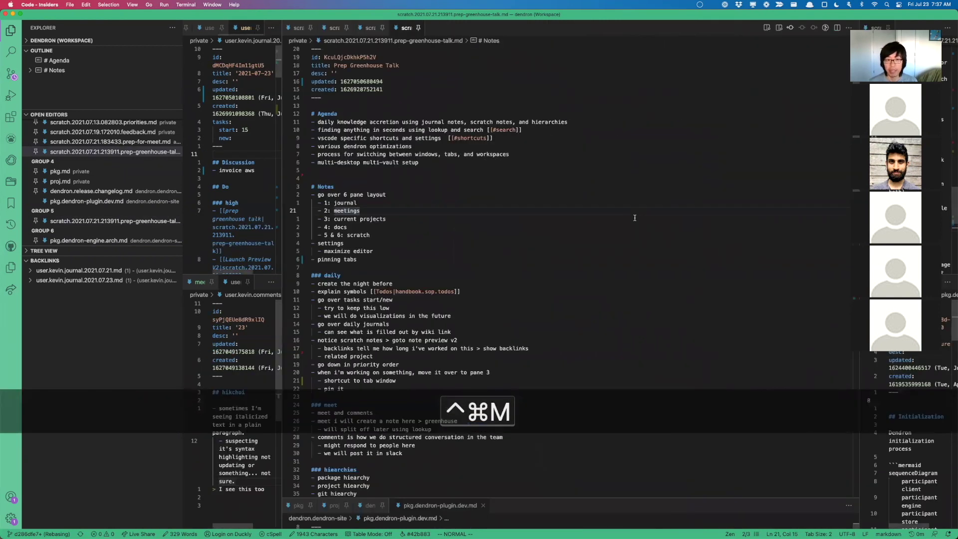
pyautogui.hotkey('ctrl', 'w')
pyautogui.hotkey('ctrl', 'w')
pyautogui.press('l')
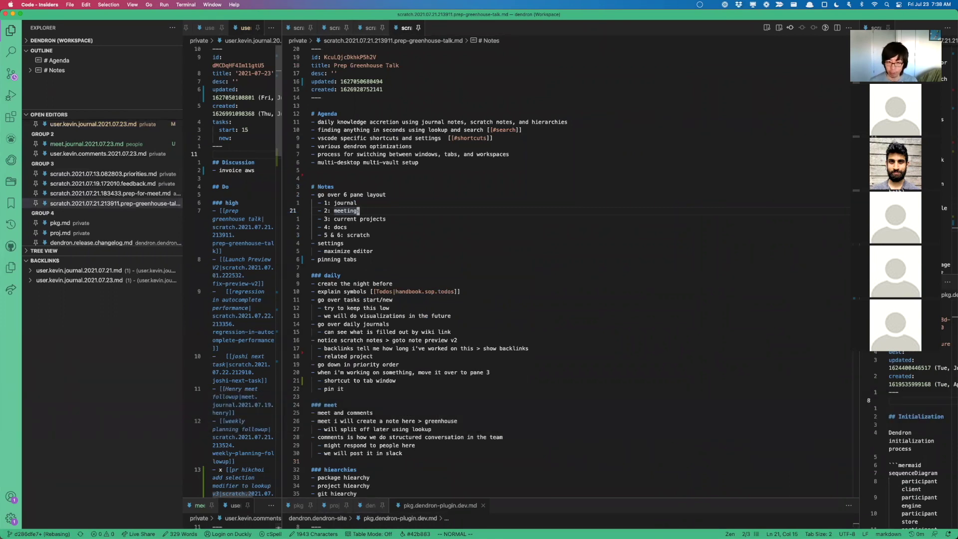
pyautogui.hotkey('ctrl', 'w')
pyautogui.press('h')
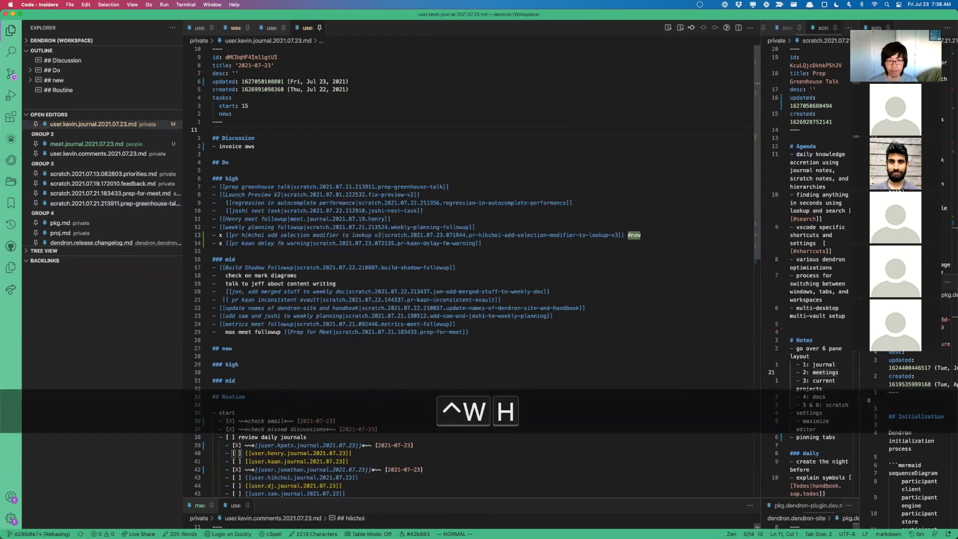
pyautogui.press('ctrl+super+m')
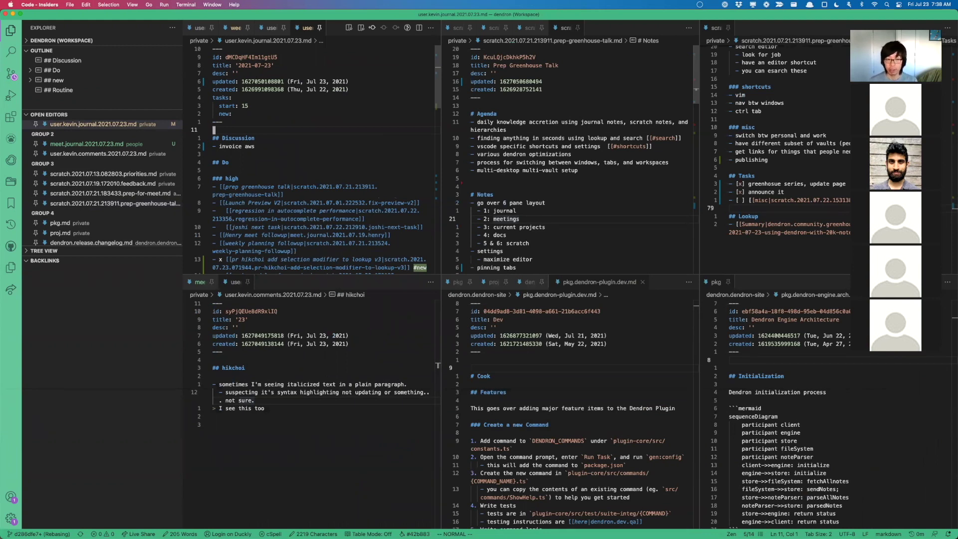
# Step focus through the journal, comments and greenhouse-talk panes and maximize greenhouse-talk
pyautogui.hotkey('ctrl', '1')
pyautogui.hotkey('ctrl', '2')
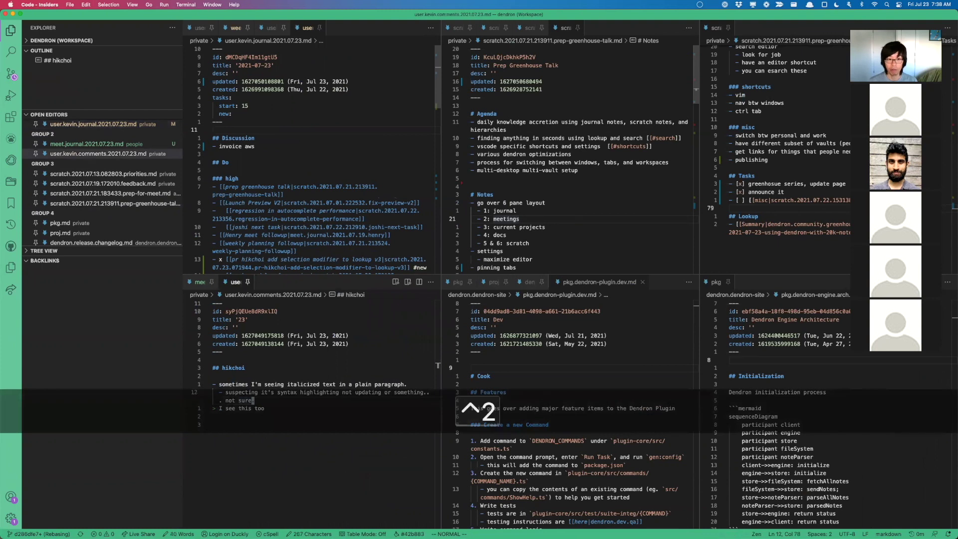
pyautogui.hotkey('ctrl', '3')
pyautogui.press('ctrl+super+m')
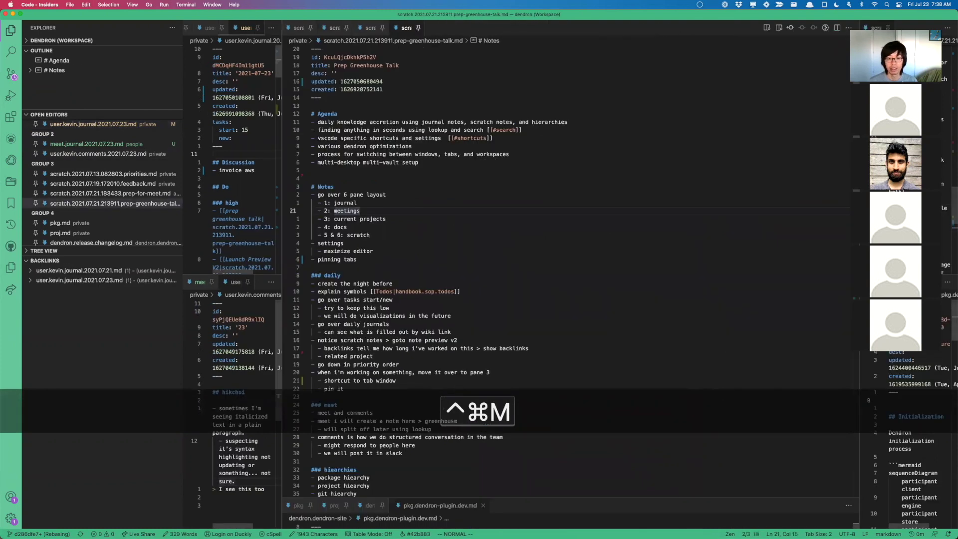
# Cycle focus through all six panes, then widen the comments, greenhouse-talk and journal notes in turn
pyautogui.hotkey('ctrl', '1')
pyautogui.hotkey('ctrl', '2')
pyautogui.hotkey('ctrl', '3')
pyautogui.hotkey('ctrl', '4')
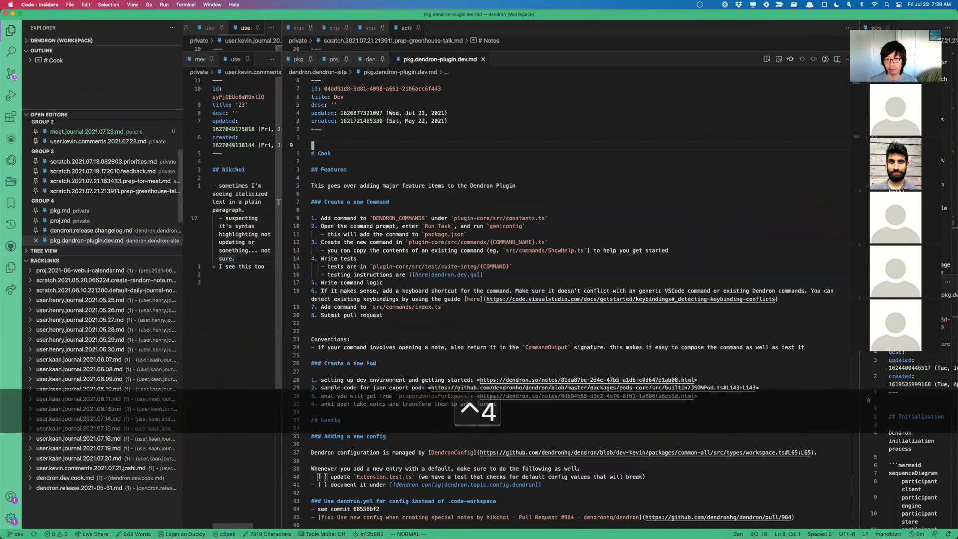
pyautogui.hotkey('ctrl', '5')
pyautogui.hotkey('ctrl', '6')
pyautogui.hotkey('ctrl', '2')
pyautogui.hotkey('ctrl', '3')
pyautogui.hotkey('ctrl', '1')
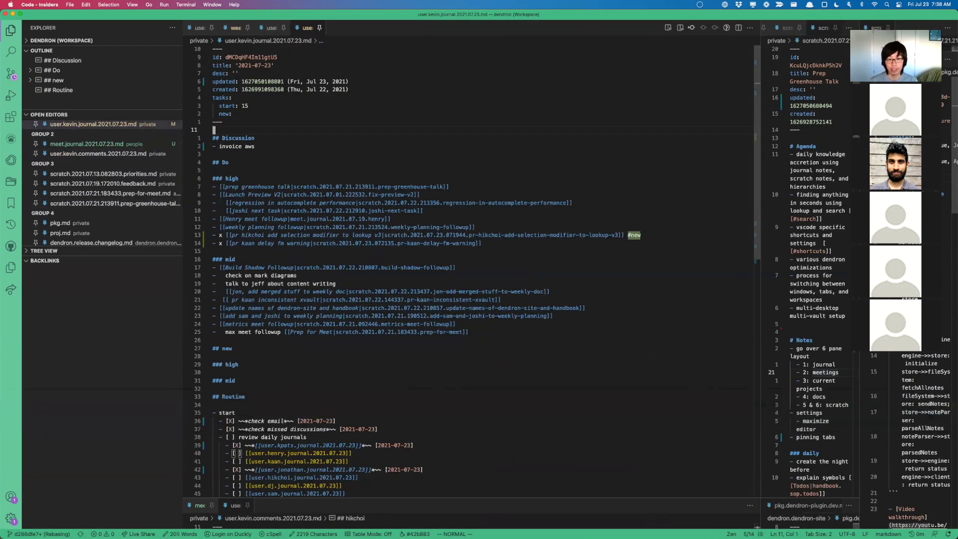
# Flip the journal pane between its first tab, weekly 2021.07.26 and 2021.07.23, ending on comments
pyautogui.press('cmd+1')
pyautogui.press('cmd+3')
pyautogui.press('super+4')
pyautogui.press('super+1')
pyautogui.press('super+3')
pyautogui.press('super+4')
pyautogui.hotkey('ctrl', '2')
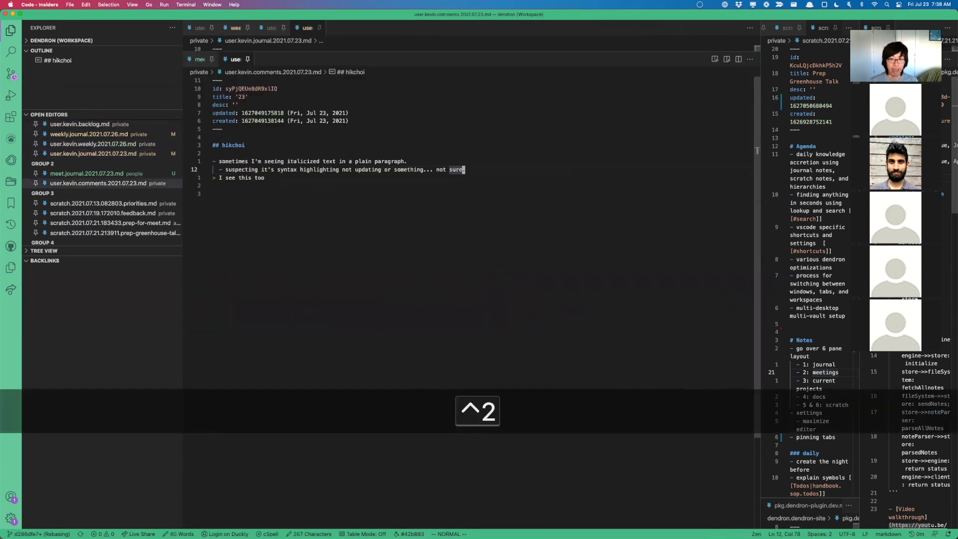
# Widen the greenhouse-talk note, then restore the even six-pane grid with the journal top-left
pyautogui.hotkey('ctrl', '3')
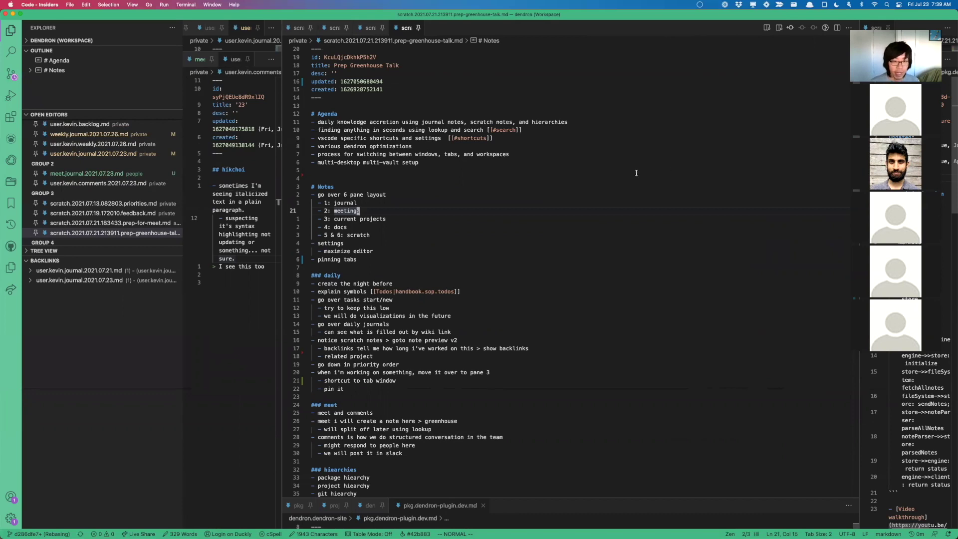
pyautogui.press('ctrl+super+m')
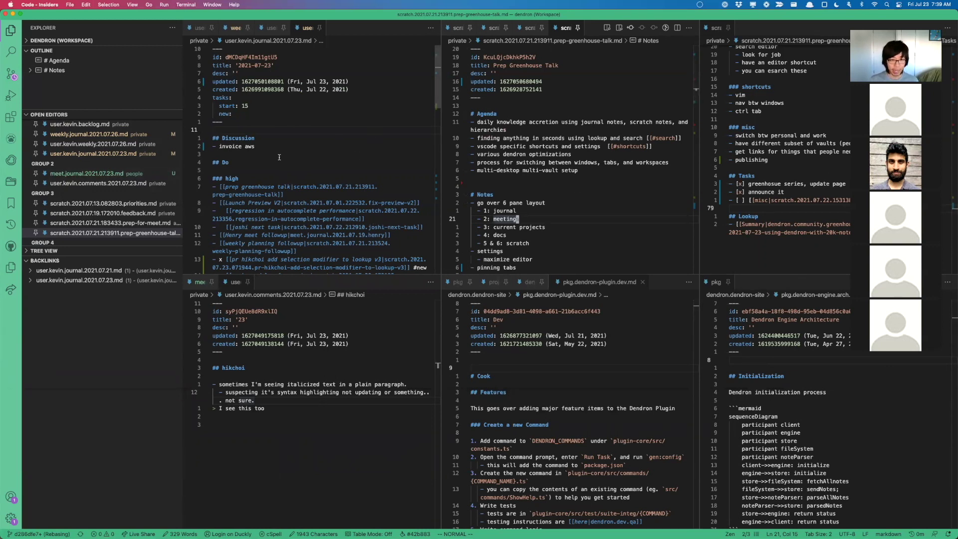
pyautogui.click(267, 132)
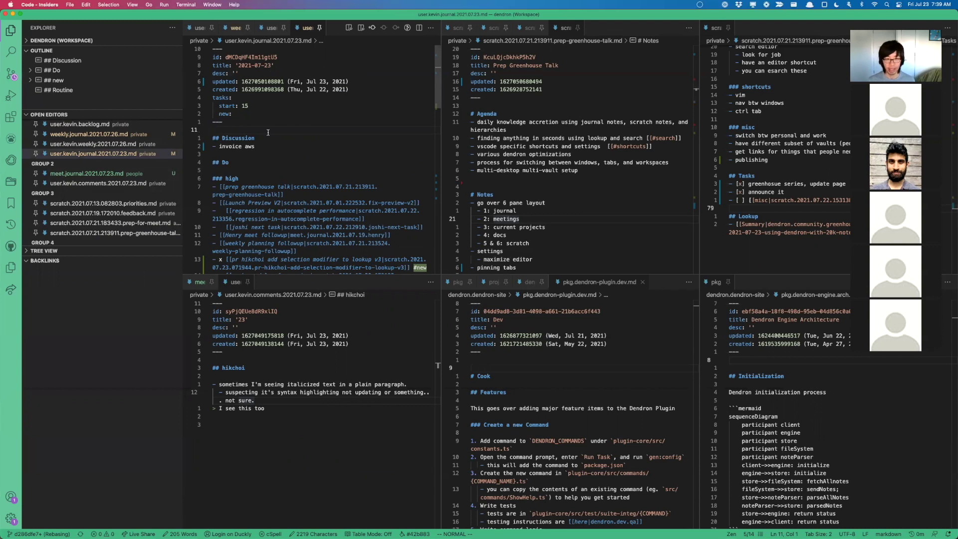
# Maximize the 2021-07-23 journal pane and put the caret at the end of the high heading under Do
pyautogui.click(343, 157)
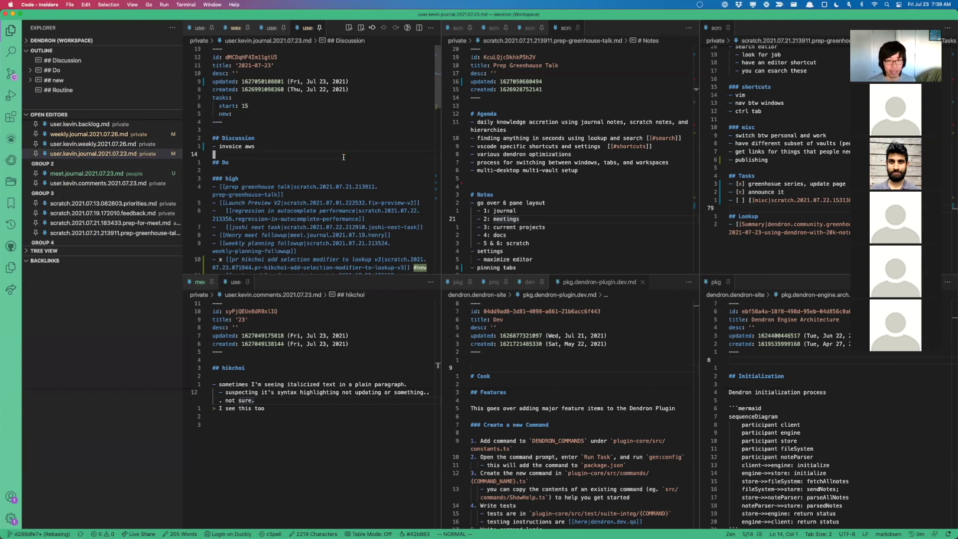
pyautogui.click(536, 154)
pyautogui.scroll(-6, 568, 160)
pyautogui.click(355, 141)
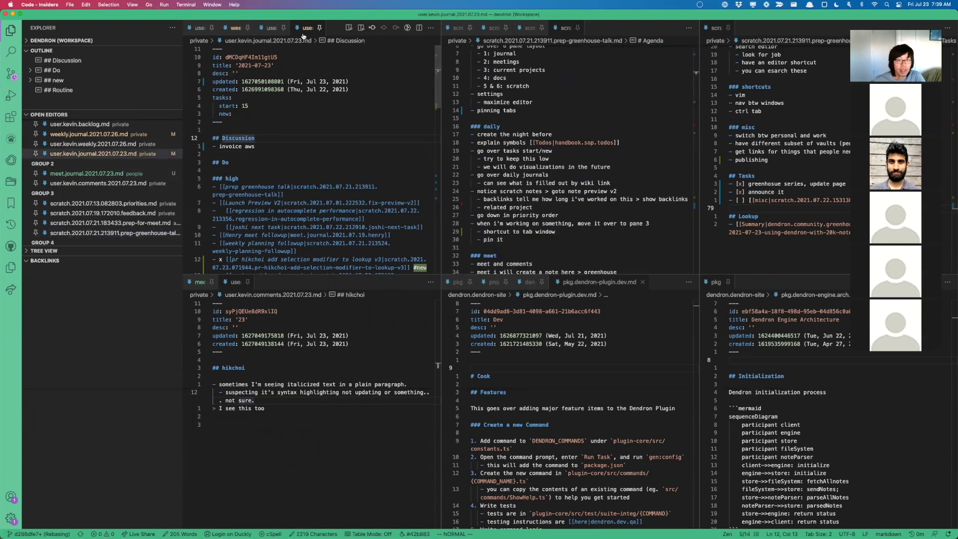
pyautogui.press('ctrl+super+m')
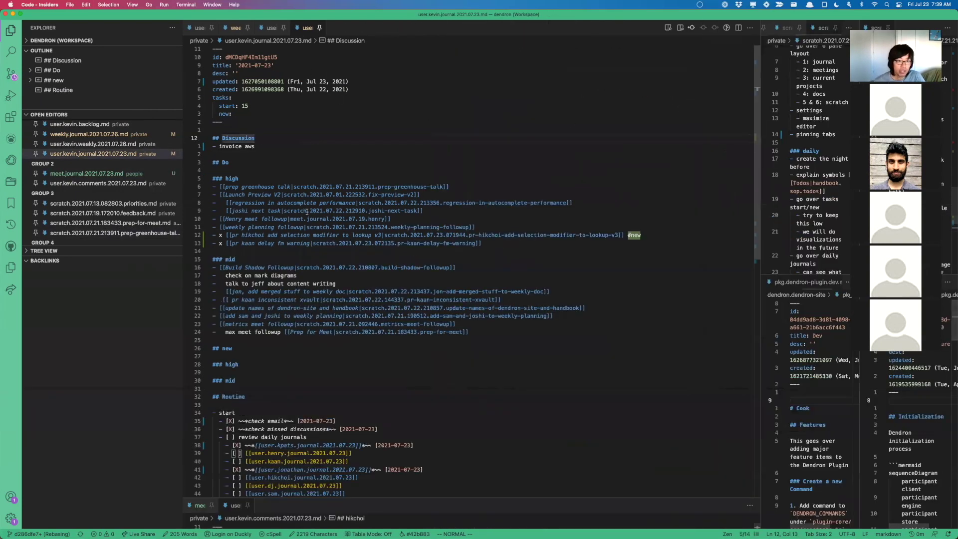
pyautogui.scroll(-1, 550, 174)
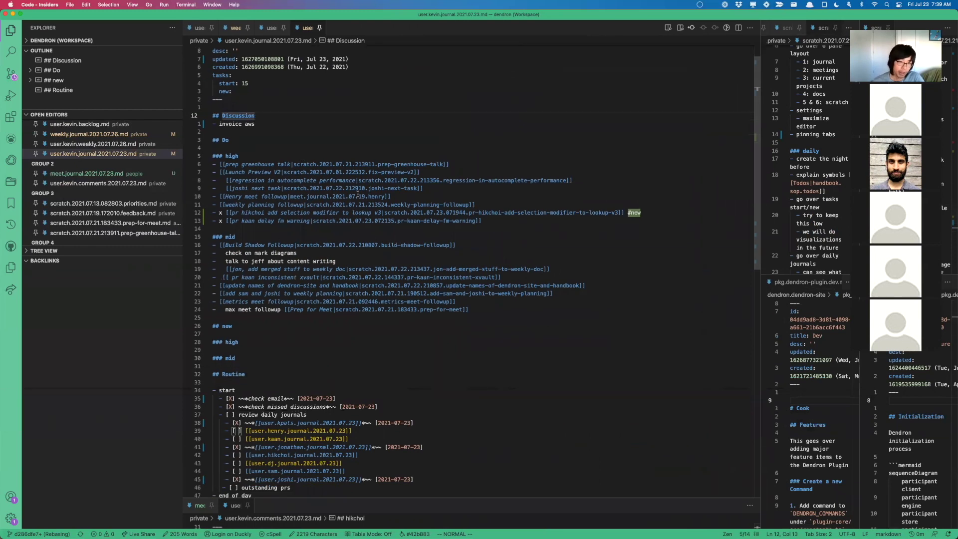
pyautogui.click(362, 146)
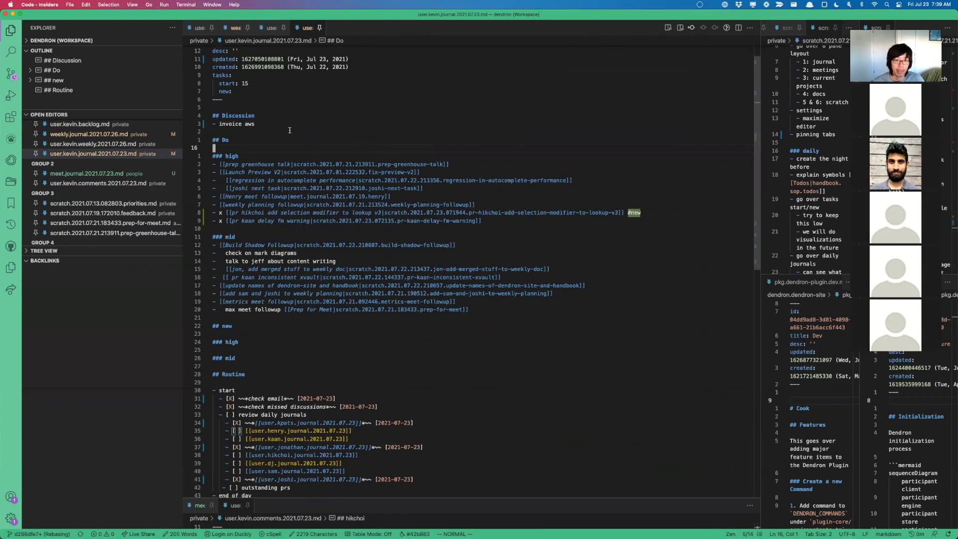
pyautogui.press('j')
pyautogui.press('$')
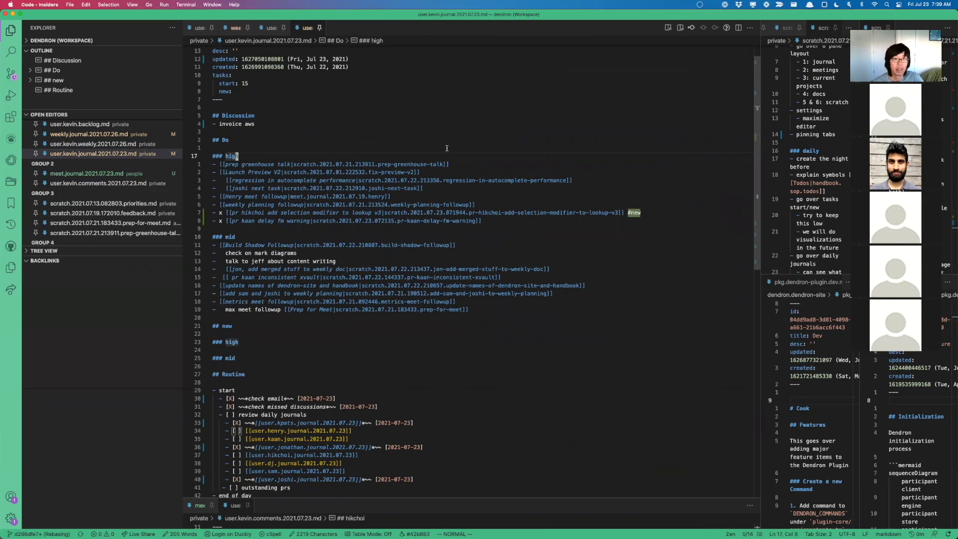
# Restore the six-pane layout and create the 2021.07.24 journal note through lookup
pyautogui.press('ctrl+super+m')
pyautogui.press('super+l')
pyautogui.press('Right')
pyautogui.press('BackSpace')
pyautogui.write('4')
pyautogui.press('Return')
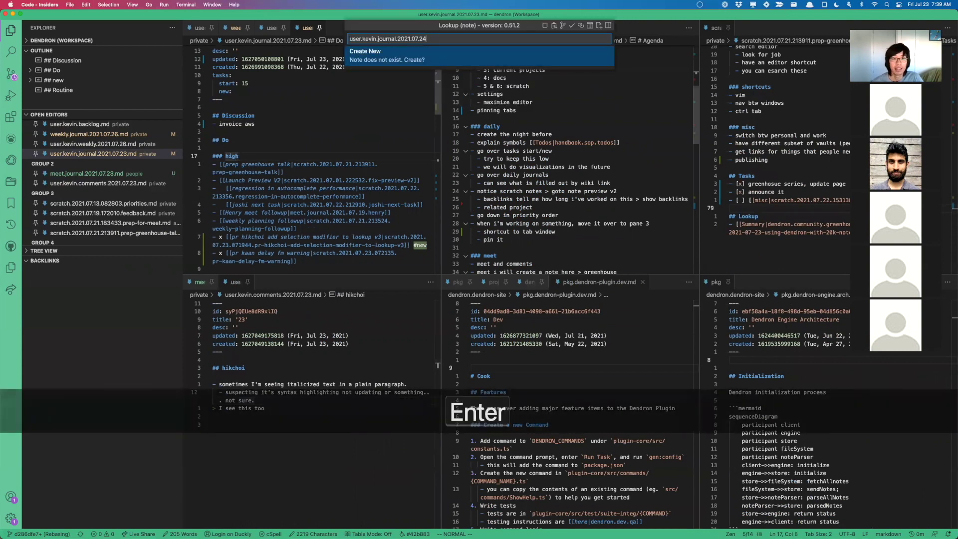
# Insert the templates.standup.kevin template into it, then switch to the 2021-07-23 journal
pyautogui.press('super+k')
pyautogui.press('i')
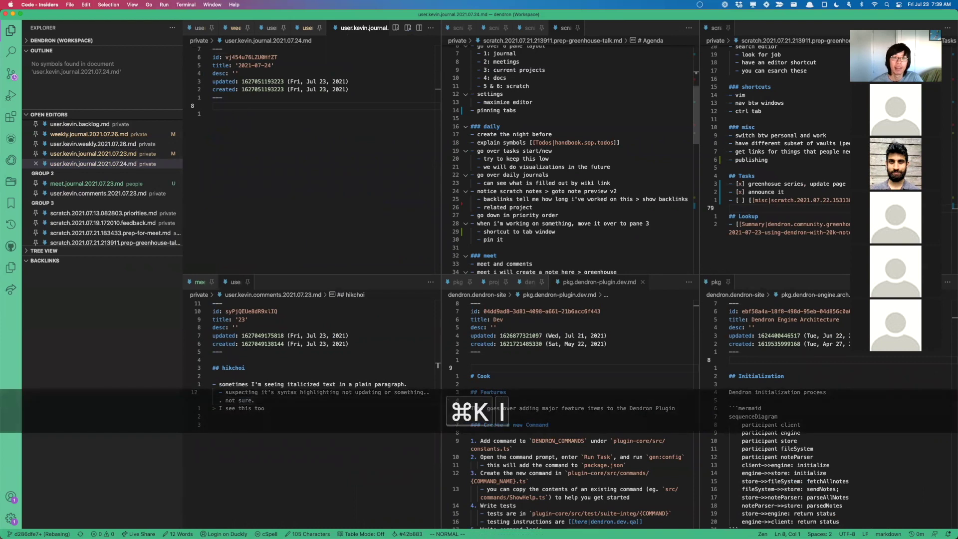
pyautogui.press('Right')
pyautogui.write('stand')
pyautogui.press('Down')
pyautogui.press('Down')
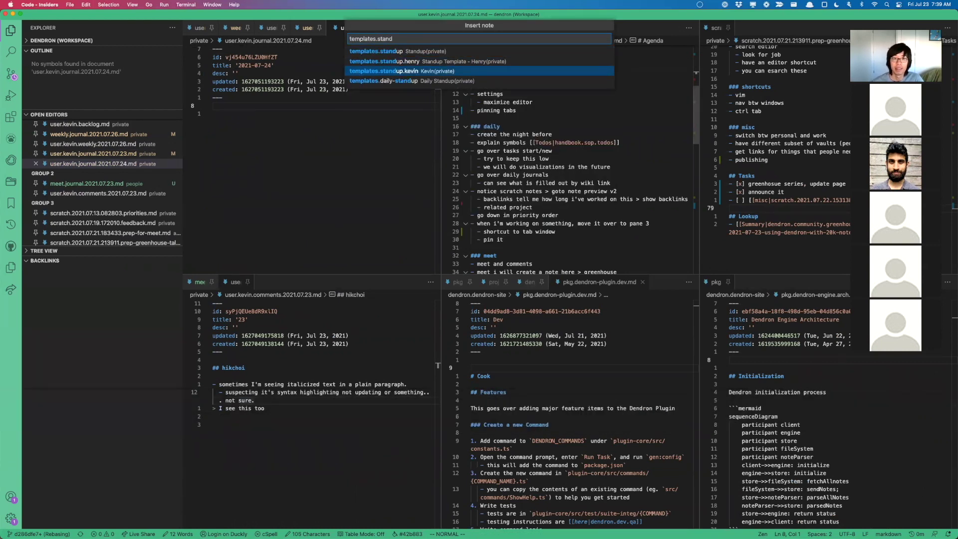
pyautogui.press('Return')
pyautogui.scroll(6, 300, 149)
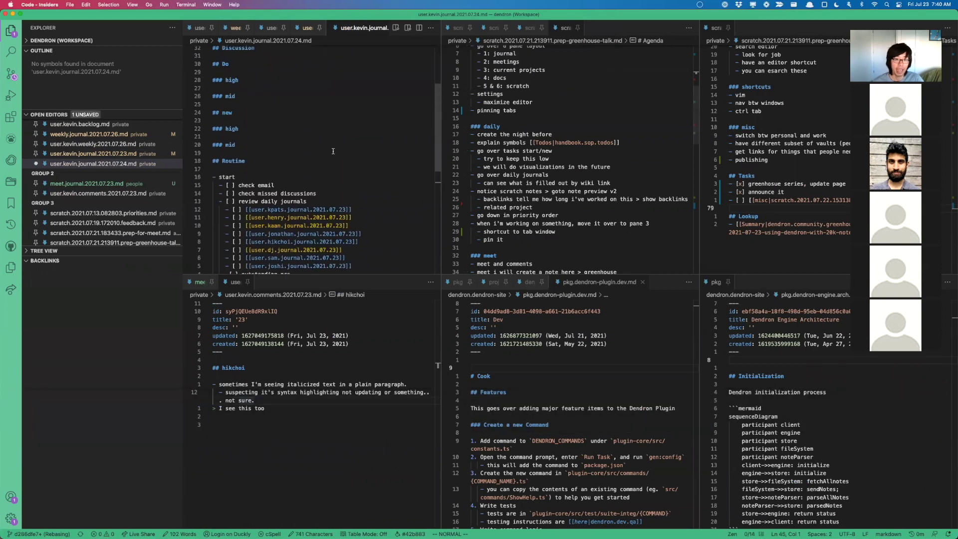
pyautogui.click(249, 146)
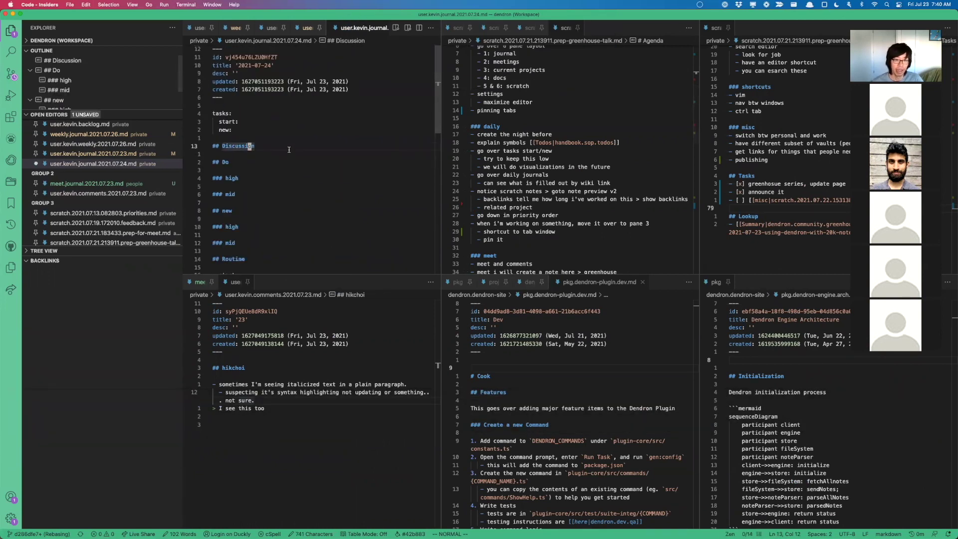
pyautogui.scroll(-2, 277, 148)
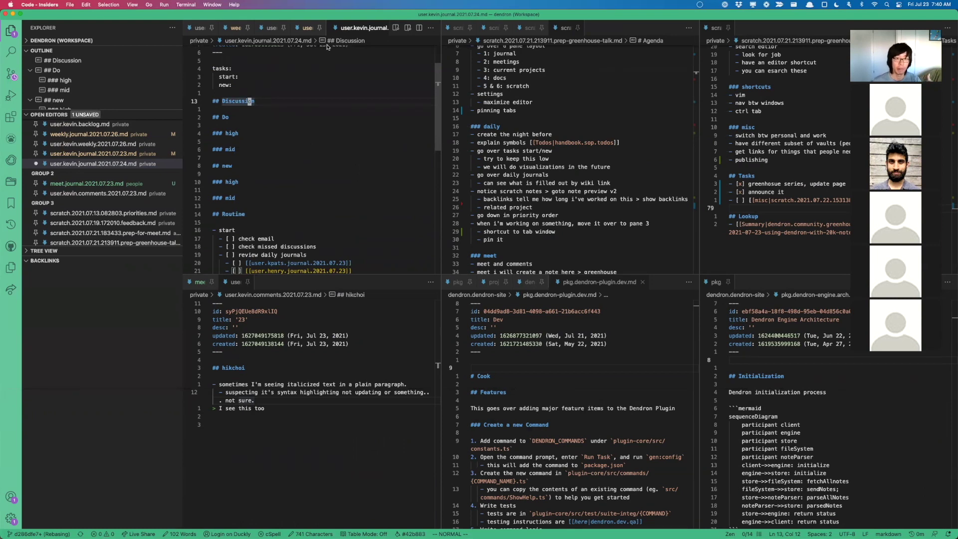
pyautogui.hotkey('ctrl', 'Tab')
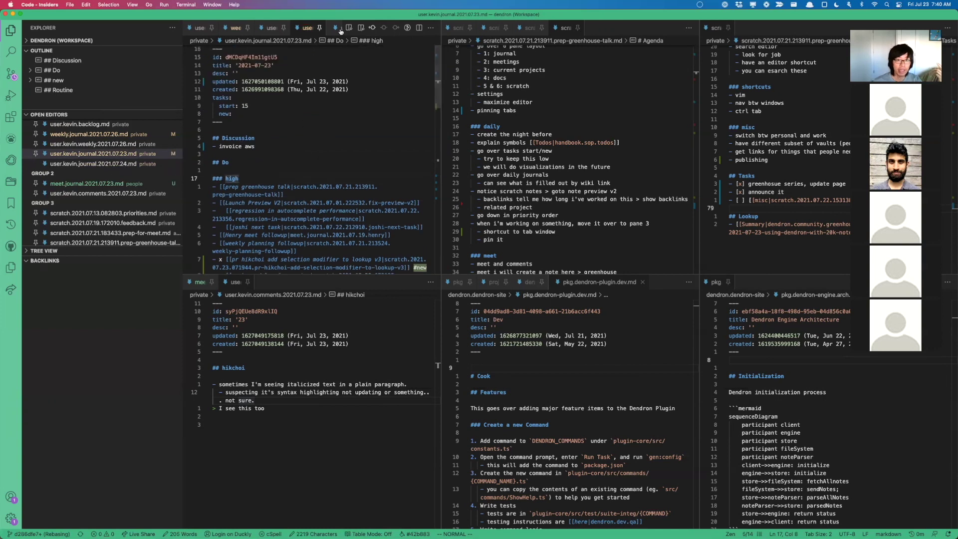
# Select the start: 15 and new: task lines in the 2021-07-23 journal's frontmatter
pyautogui.click(241, 106)
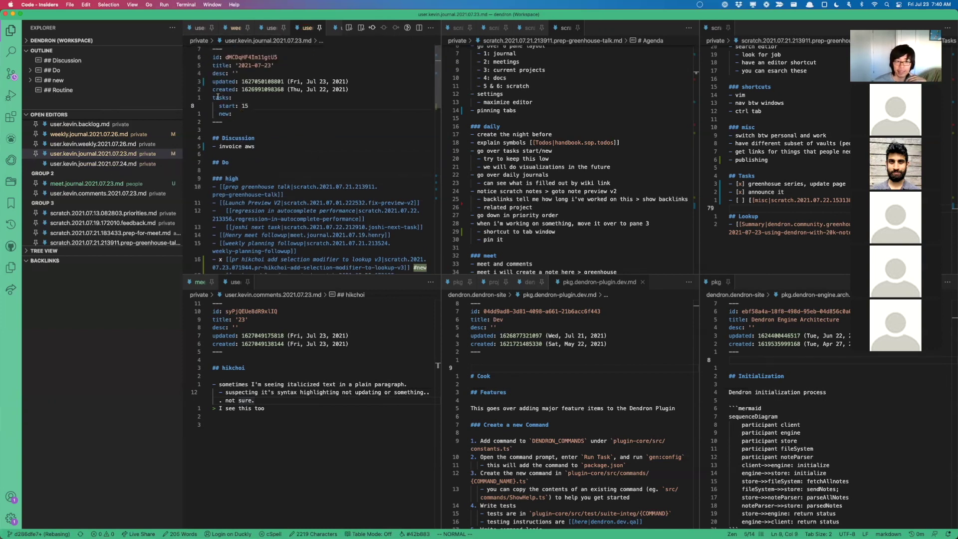
pyautogui.click(262, 114)
pyautogui.click(262, 106)
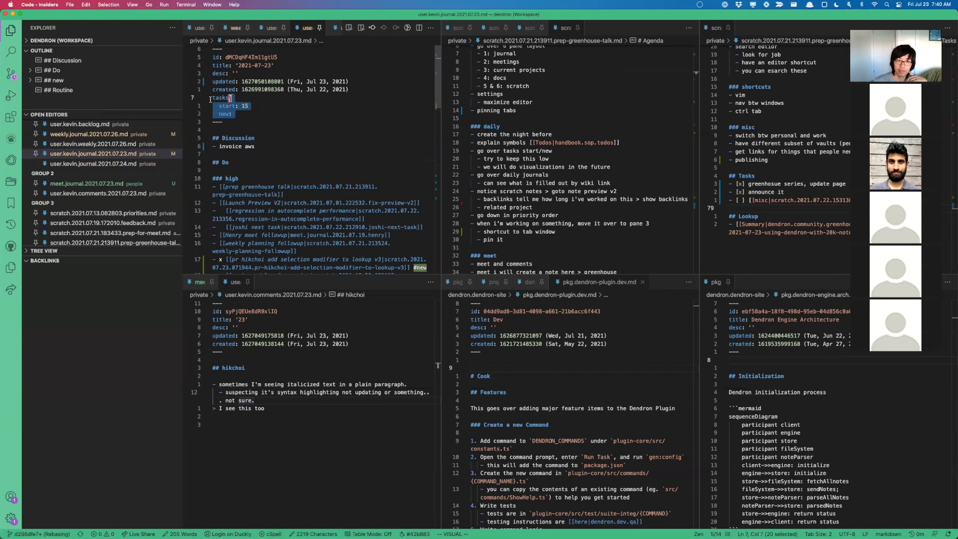
pyautogui.scroll(-1, 271, 106)
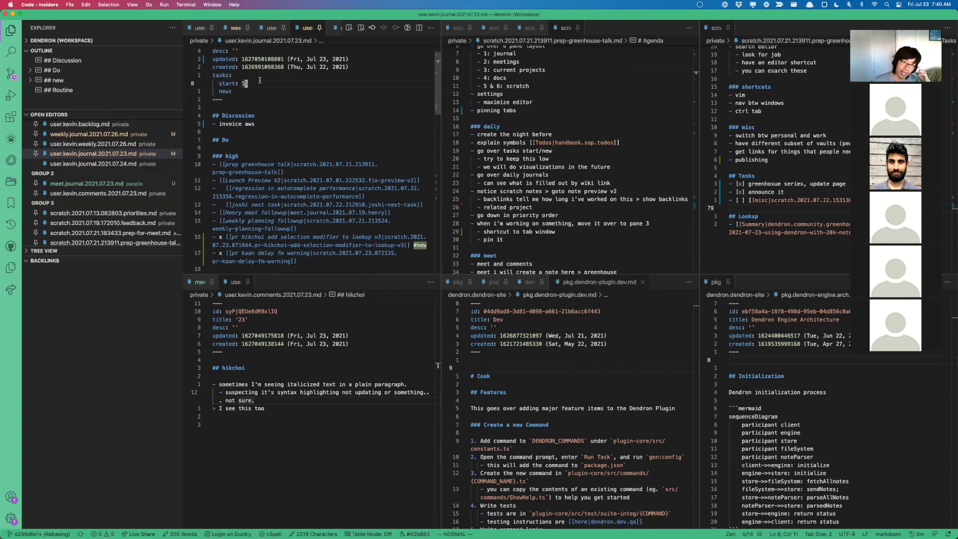
pyautogui.tripleClick(260, 82)
pyautogui.tripleClick(264, 93)
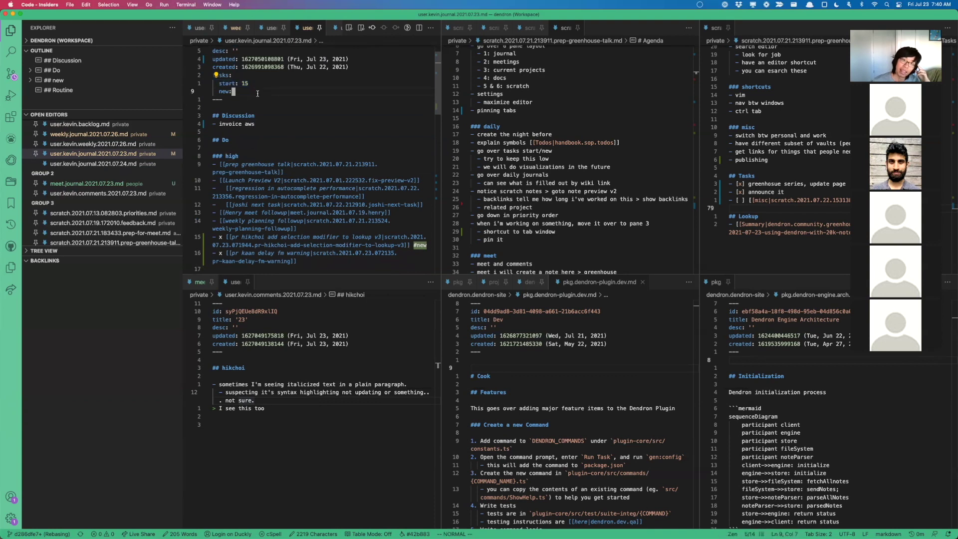
# Open the 2021-07-22 journal from the breadcrumb and go to its new-task count 9
pyautogui.click(298, 41)
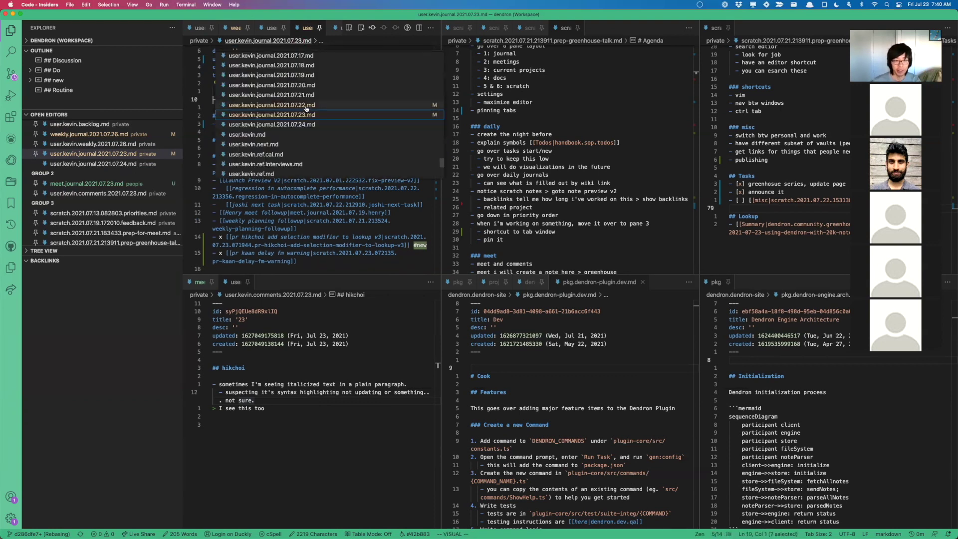
pyautogui.click(306, 105)
pyautogui.click(280, 112)
pyautogui.scroll(-2, 353, 136)
pyautogui.scroll(2, 353, 136)
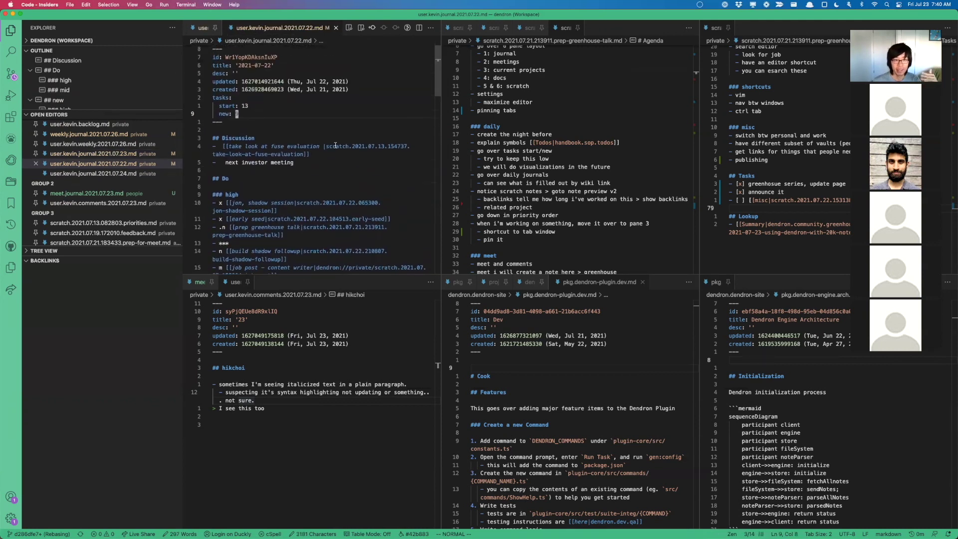
pyautogui.click(274, 115)
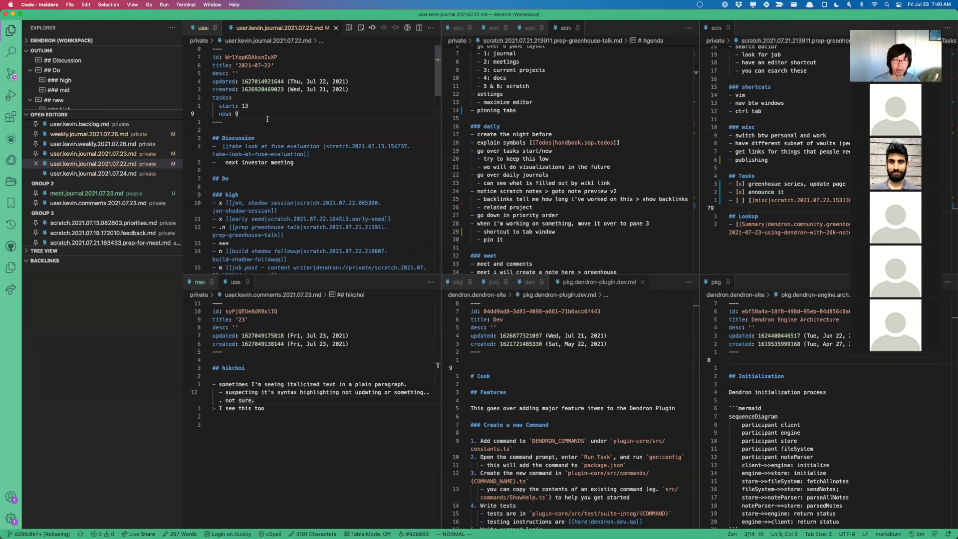
# Select the 07-22 tasks block (start 13, new 9), then return to the 2021-07-23 journal
pyautogui.press('j')
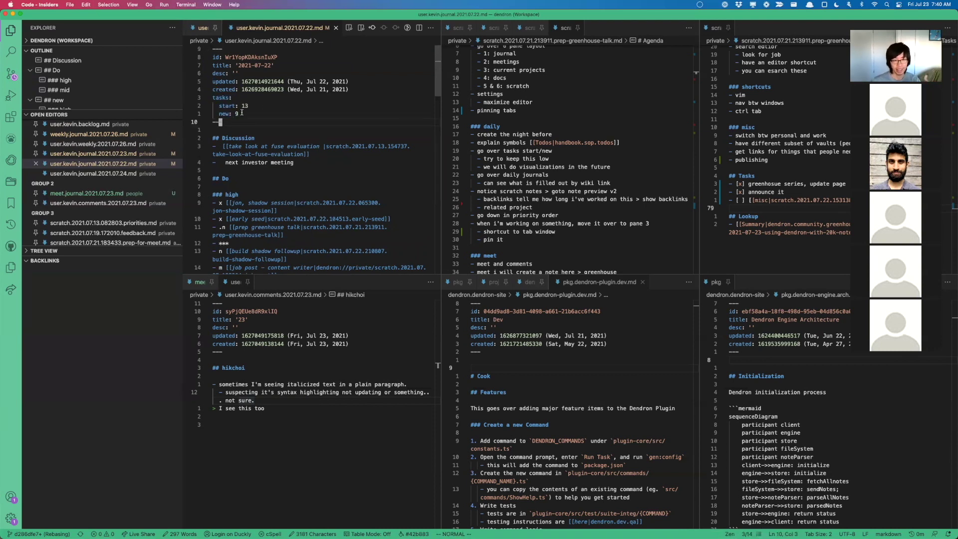
pyautogui.press('k')
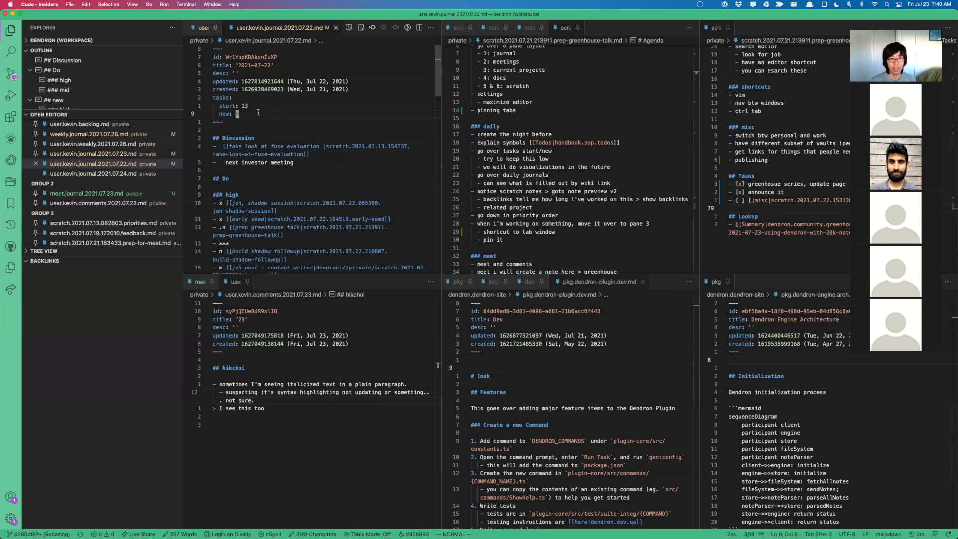
pyautogui.moveTo(238, 98); pyautogui.dragTo(215, 98)
pyautogui.click(259, 114)
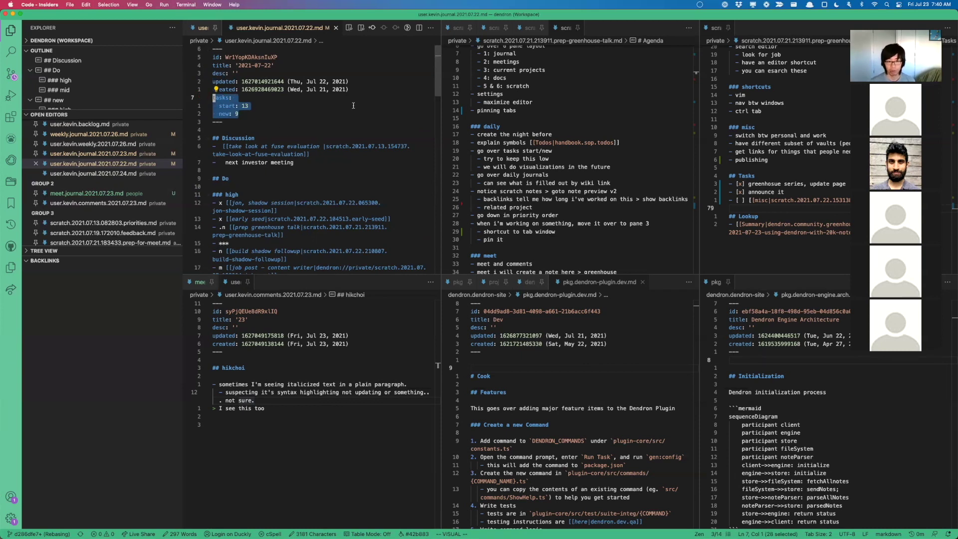
pyautogui.moveTo(252, 121); pyautogui.dragTo(224, 98)
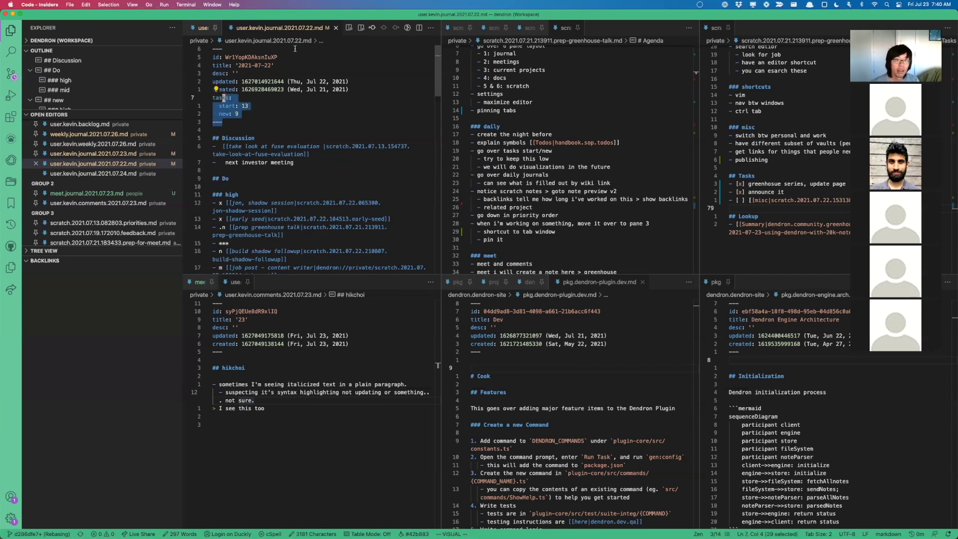
pyautogui.press('super+4')
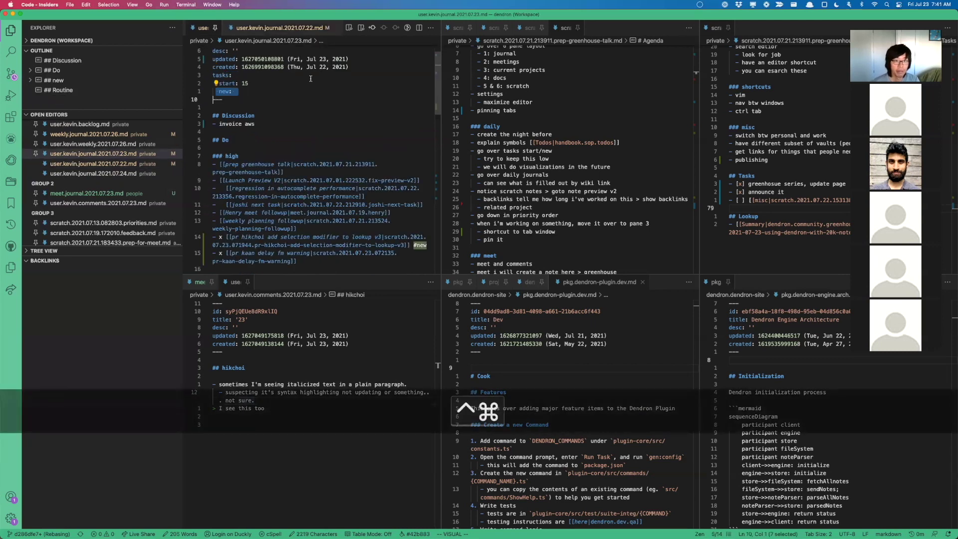
# Maximize the journal group and flip between the open 2021-07-22 and 2021-07-23 journal tabs
pyautogui.press('ctrl+super+m')
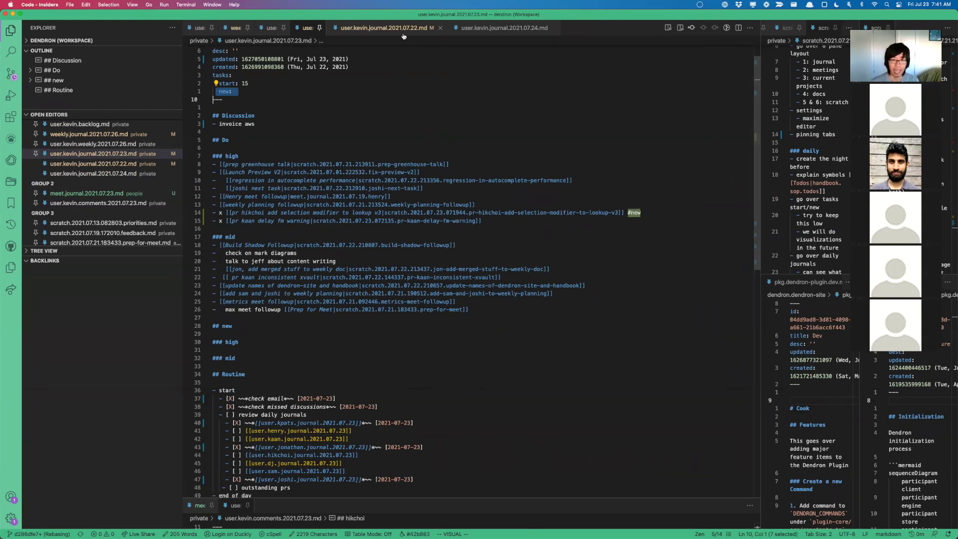
pyautogui.click(419, 29)
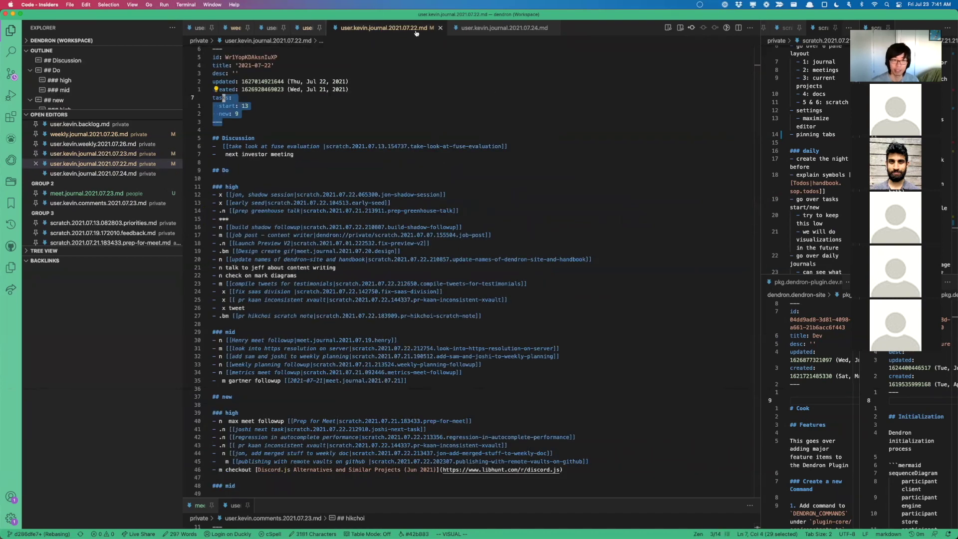
pyautogui.click(305, 28)
pyautogui.click(392, 30)
pyautogui.click(309, 28)
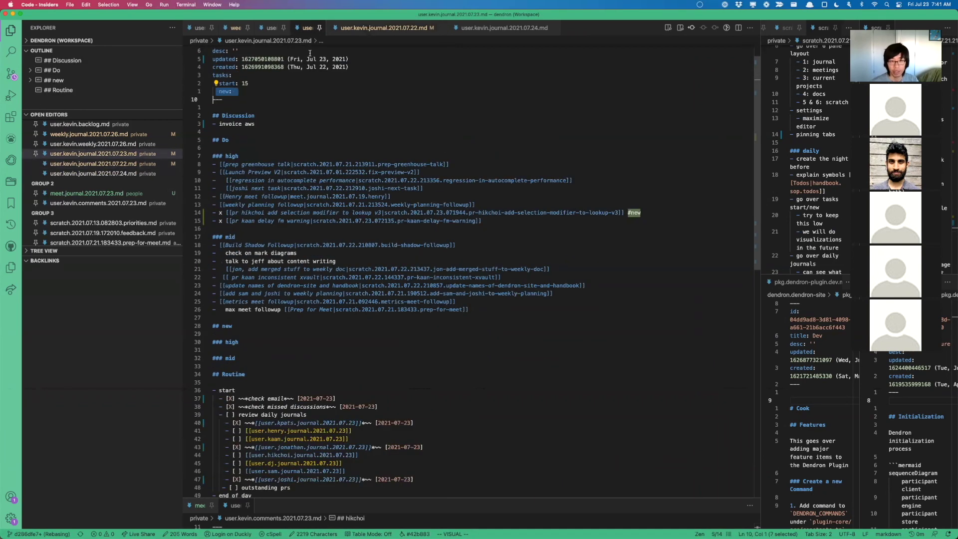
# Close the unpinned tabs, restore the six-pane layout, and open the previous day's 2021-07-22 journal
pyautogui.press('ctrl+super+r')
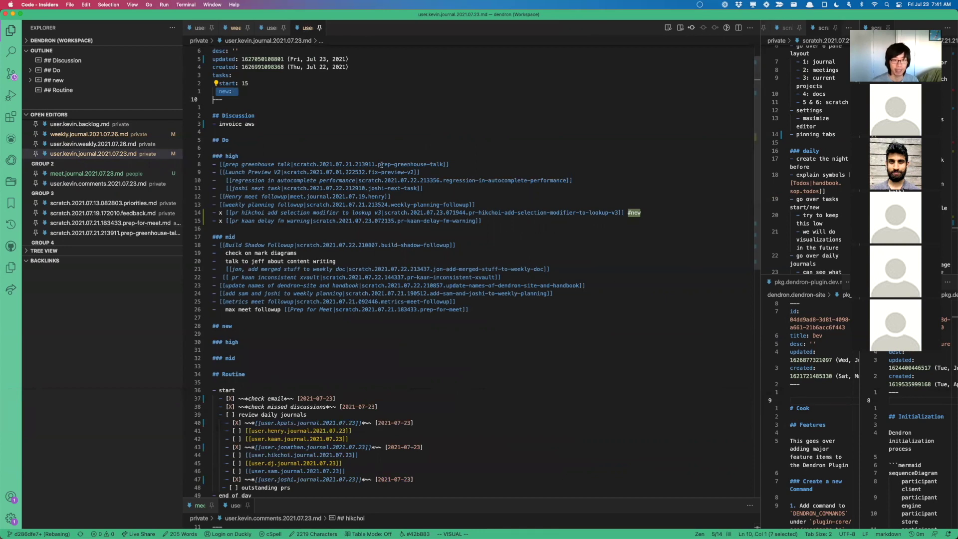
pyautogui.click(380, 163)
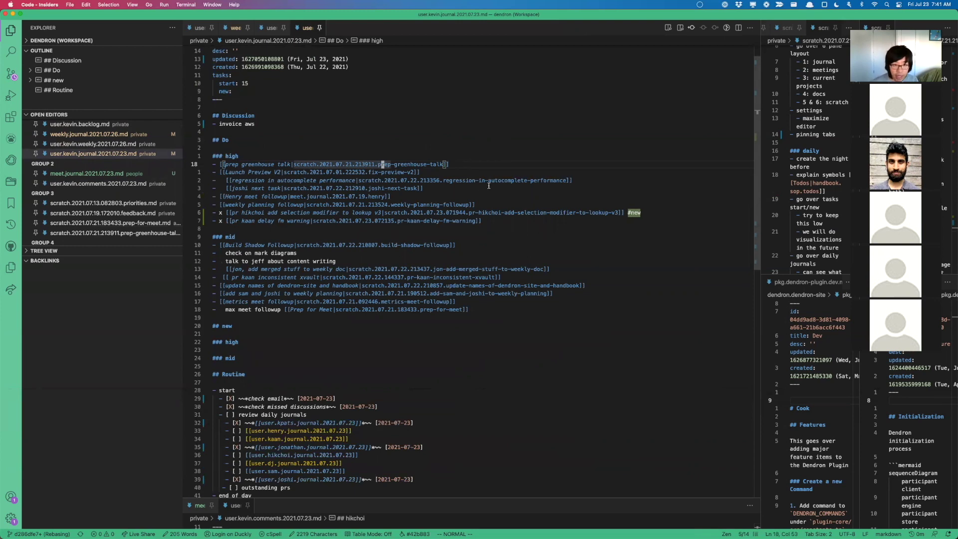
pyautogui.press('ctrl+super+m')
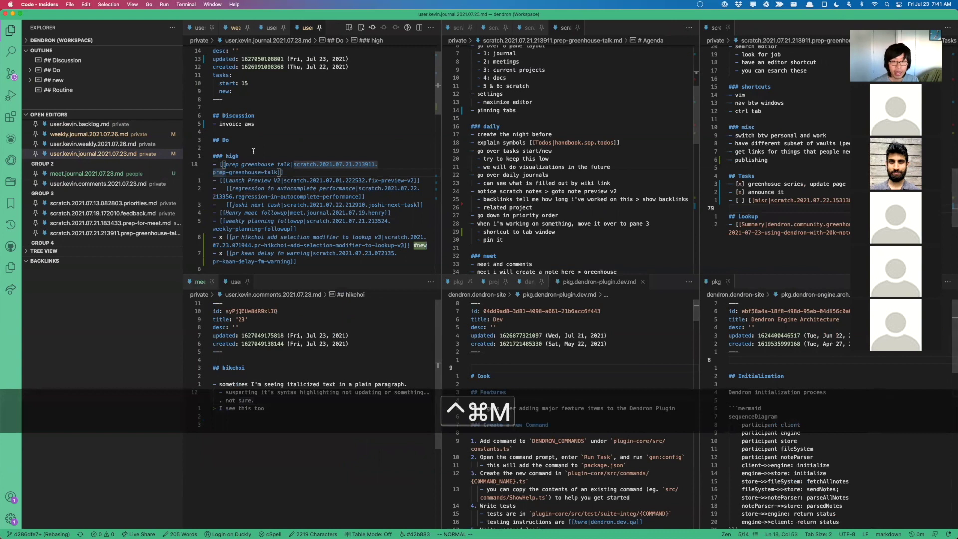
pyautogui.press('k')
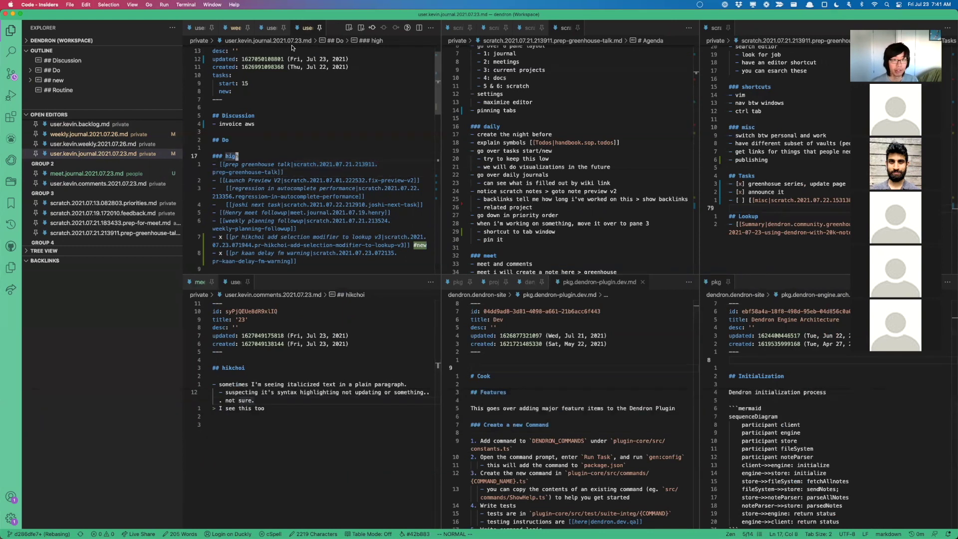
pyautogui.hotkey('ctrl', 'shift', '[')
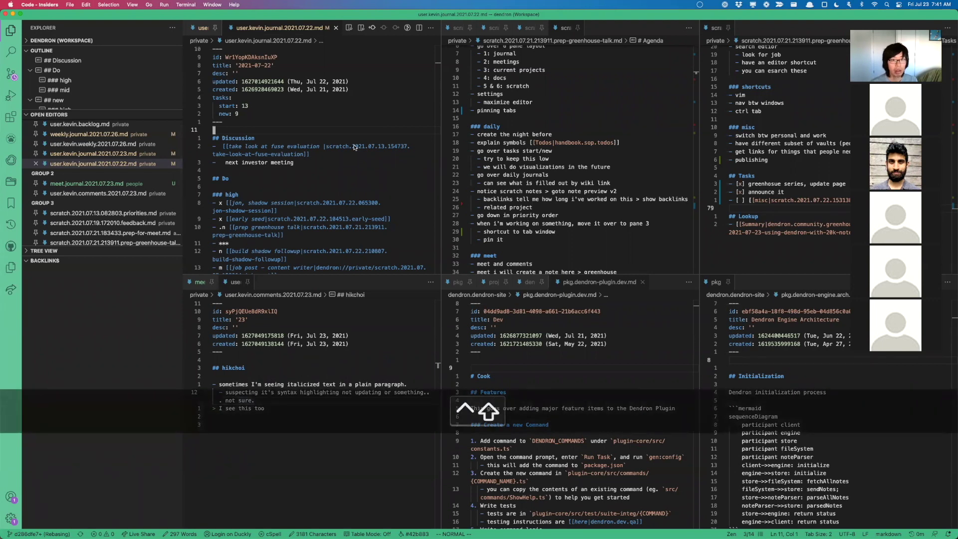
# Browse adjacent journals back to 2021-07-20, then pin 2021.07.23 top-left and close unpinned notes
pyautogui.hotkey('ctrl', 'shift', ']')
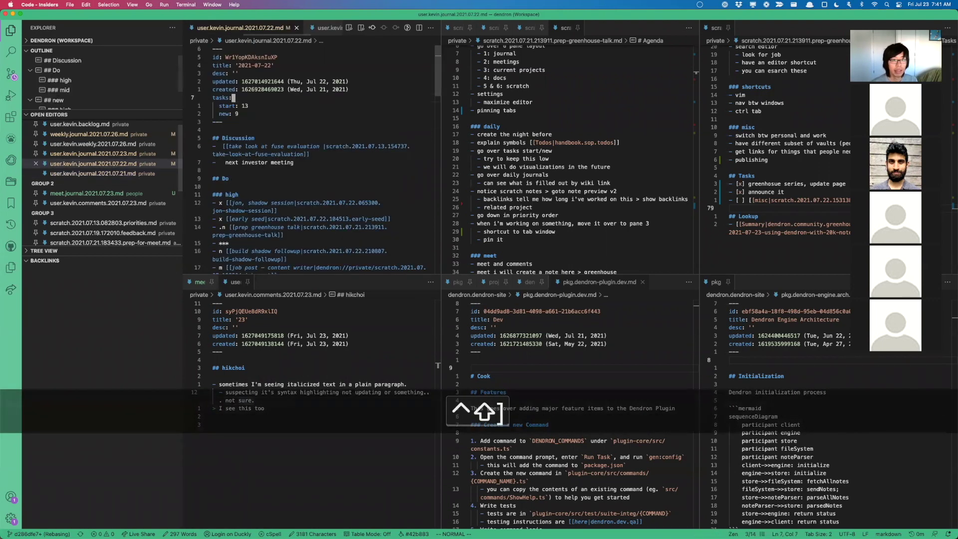
pyautogui.hotkey('ctrl', 'shift', ']')
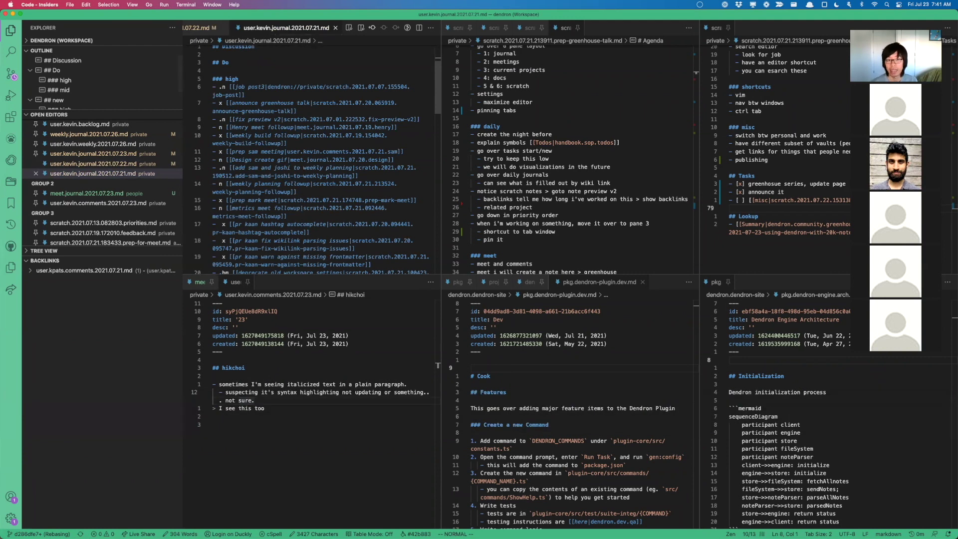
pyautogui.hotkey('ctrl', 'shift', '[')
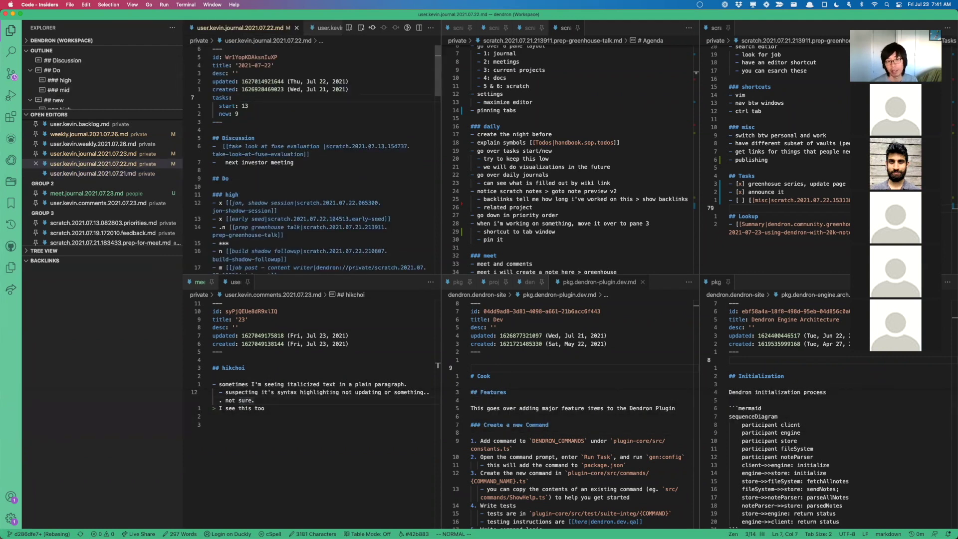
pyautogui.hotkey('ctrl', 'shift', '[')
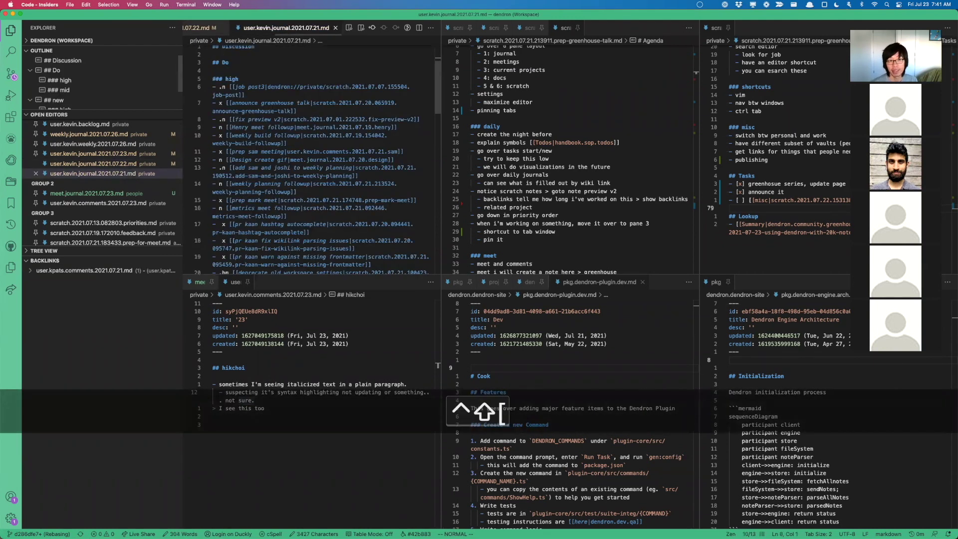
pyautogui.hotkey('ctrl', 'shift', '[')
pyautogui.hotkey('ctrl', 'shift', ']')
pyautogui.hotkey('ctrl', 'shift', ']')
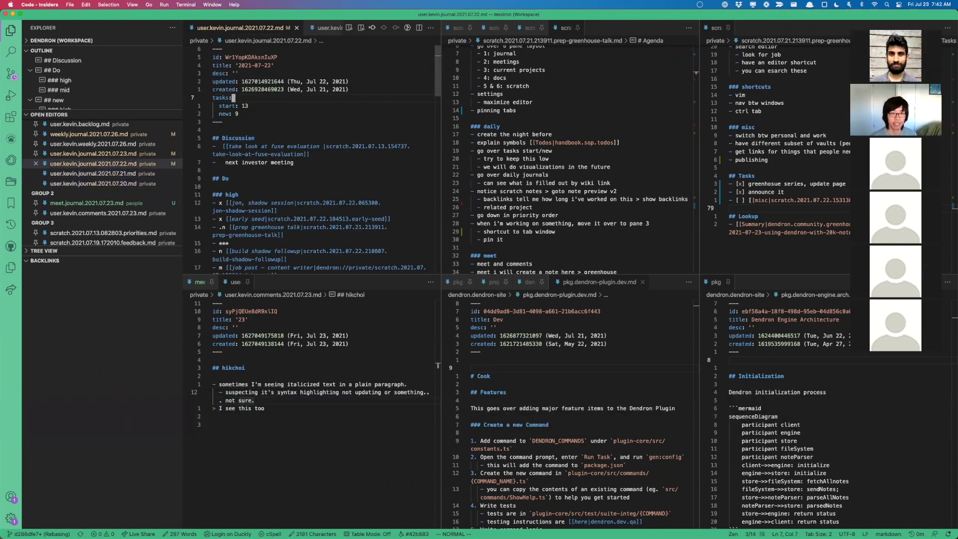
pyautogui.press('super+4')
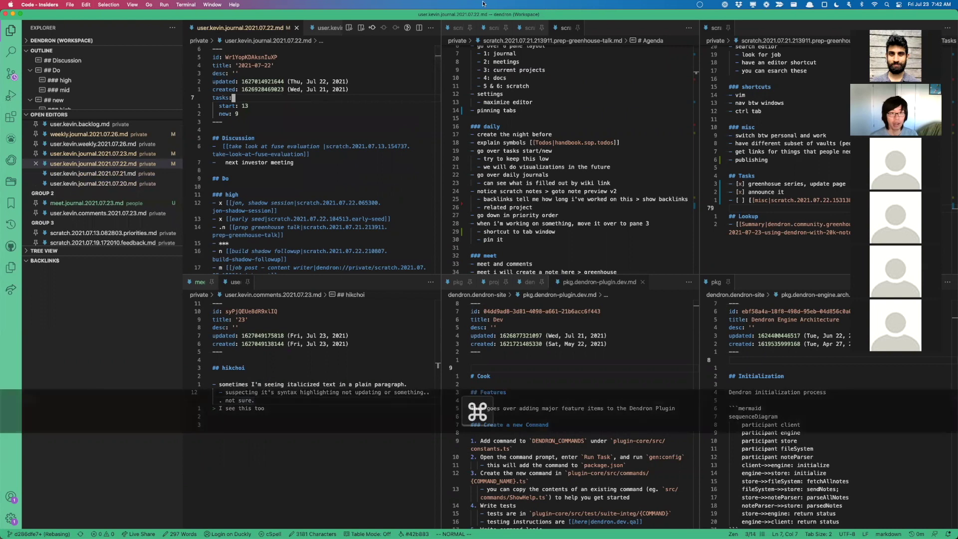
pyautogui.press('ctrl+super+r')
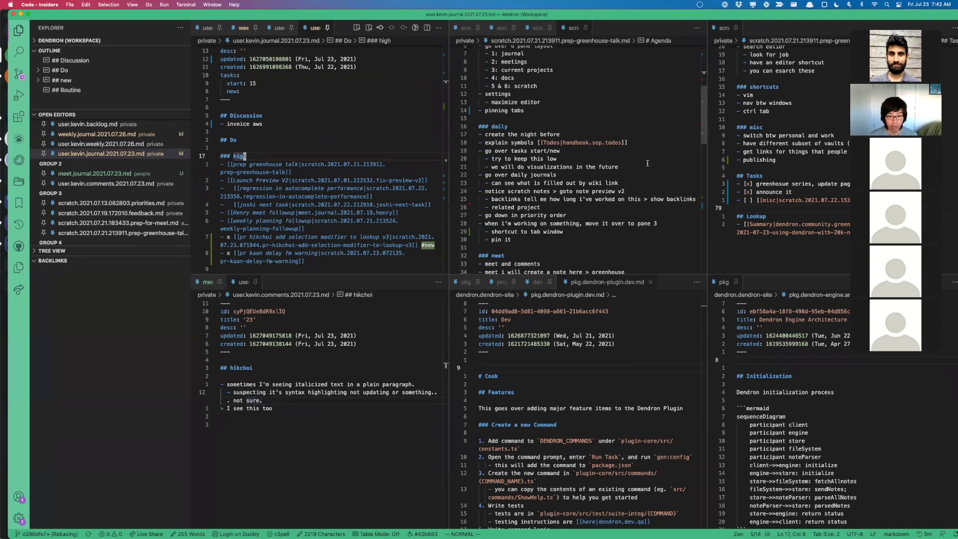
# Create today's daily journal from the Ruby boolean pane in the other workspace, then switch back
pyautogui.press('super')
pyautogui.press('super+grave')
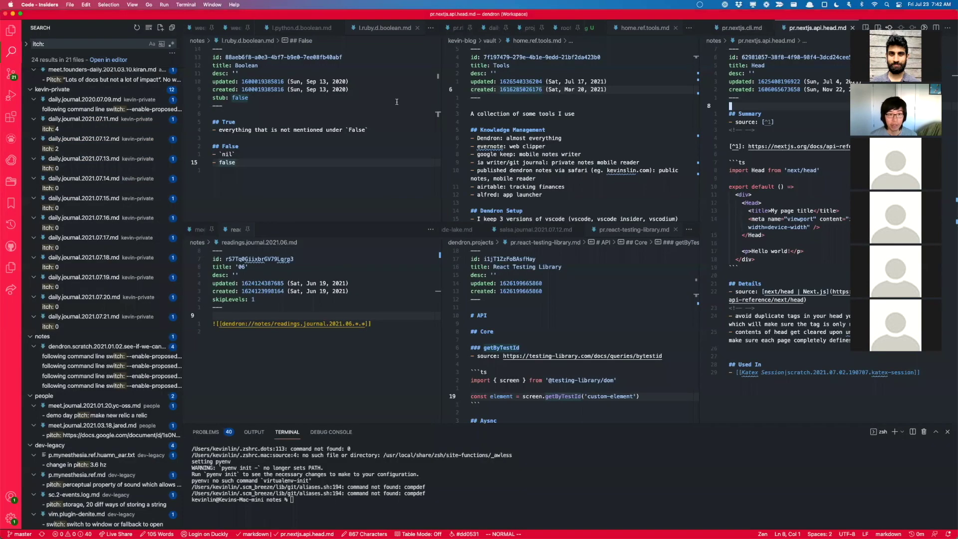
pyautogui.click(394, 133)
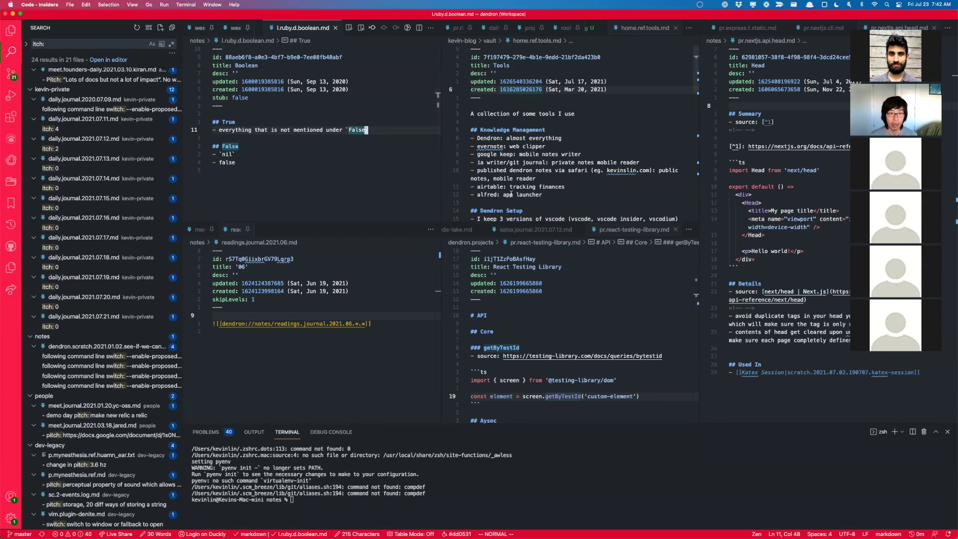
pyautogui.press('super+shift+i')
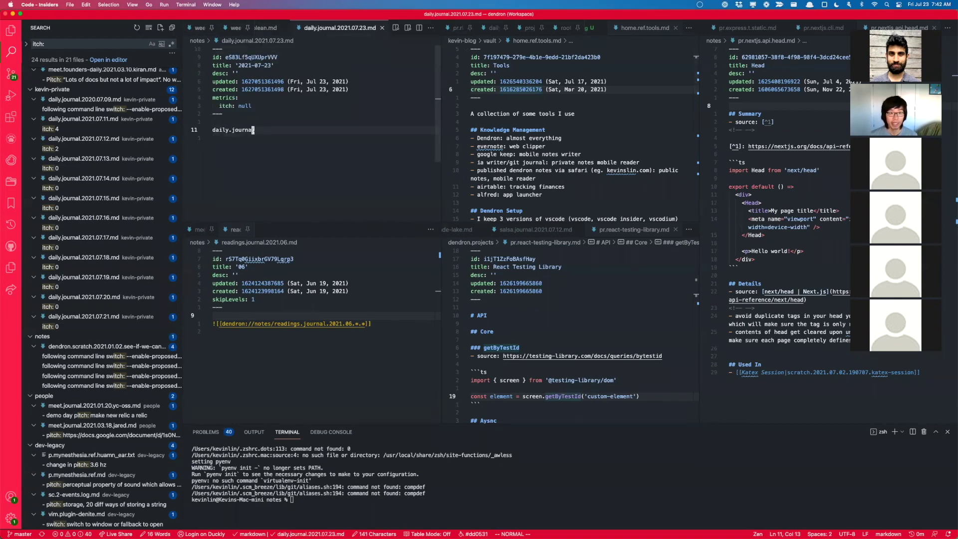
pyautogui.press('Escape')
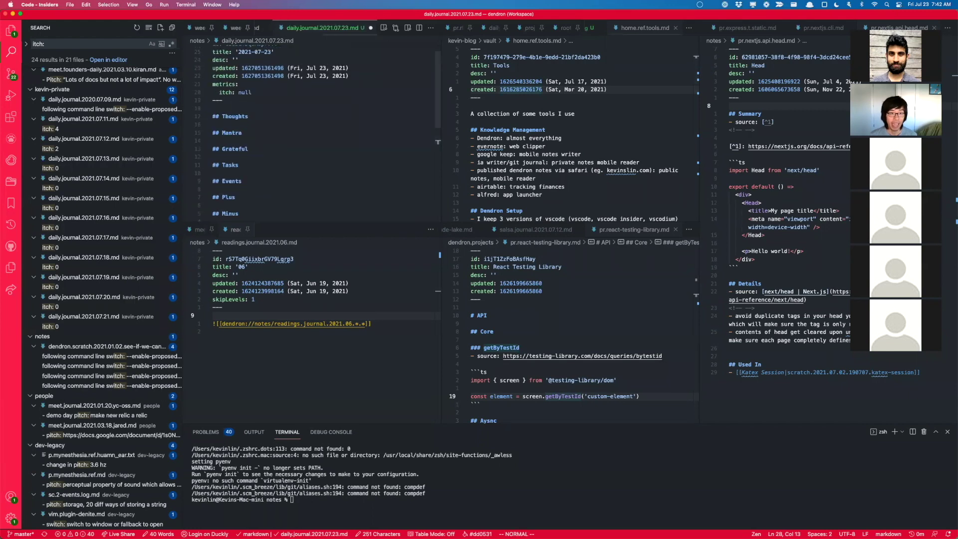
pyautogui.click(342, 134)
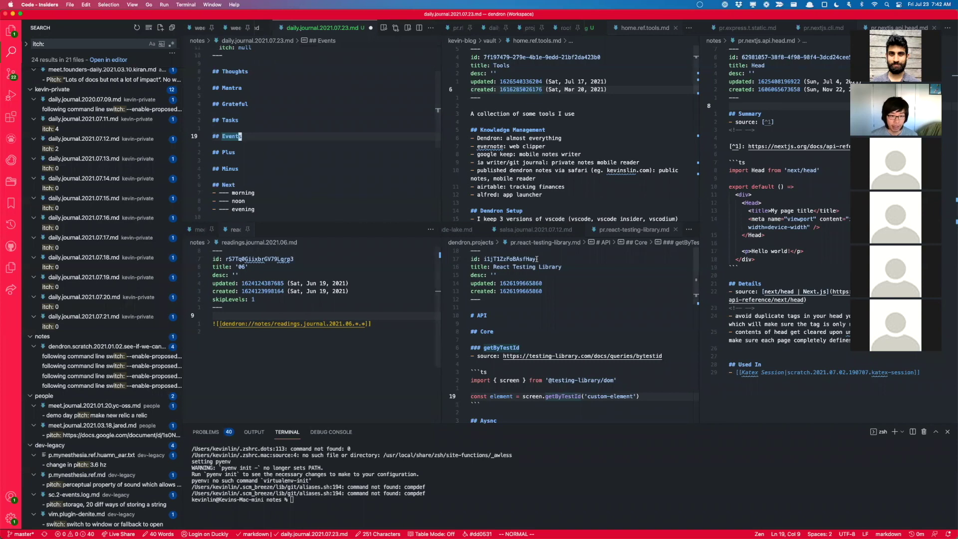
pyautogui.press('super+grave')
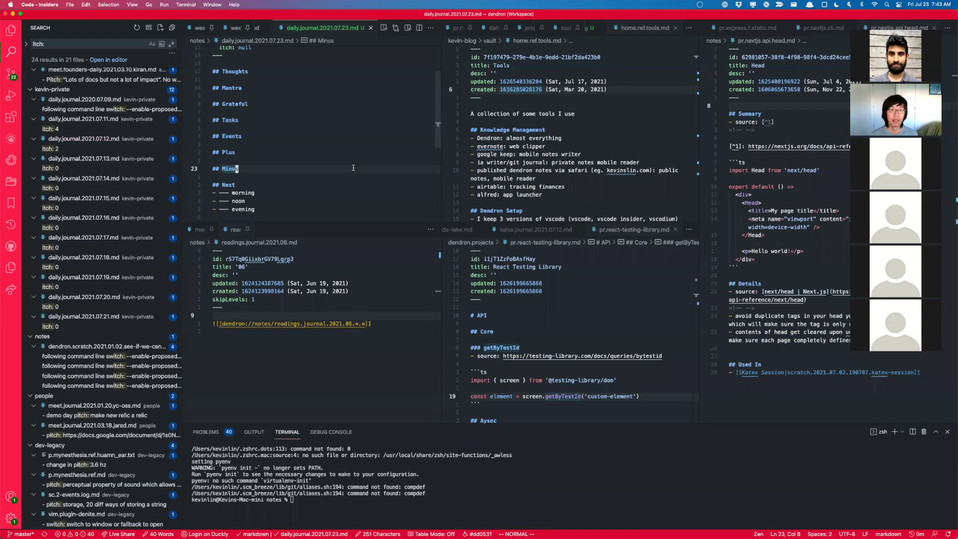
# Open dendron.yml with Dendron: Configure (yaml) and maximize its pane
pyautogui.press('super+shift+p')
pyautogui.write('config')
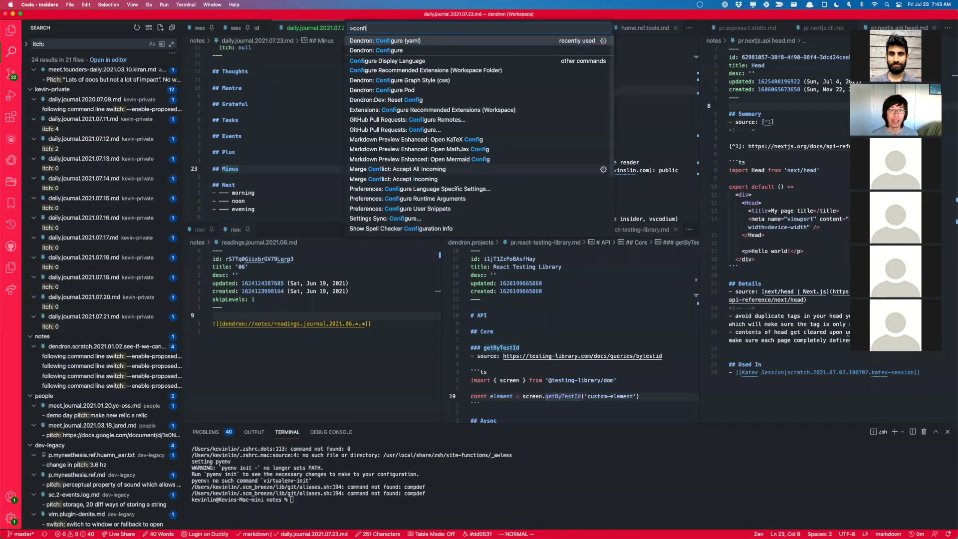
pyautogui.press('Return')
pyautogui.press('super+k')
pyautogui.press('super+m')
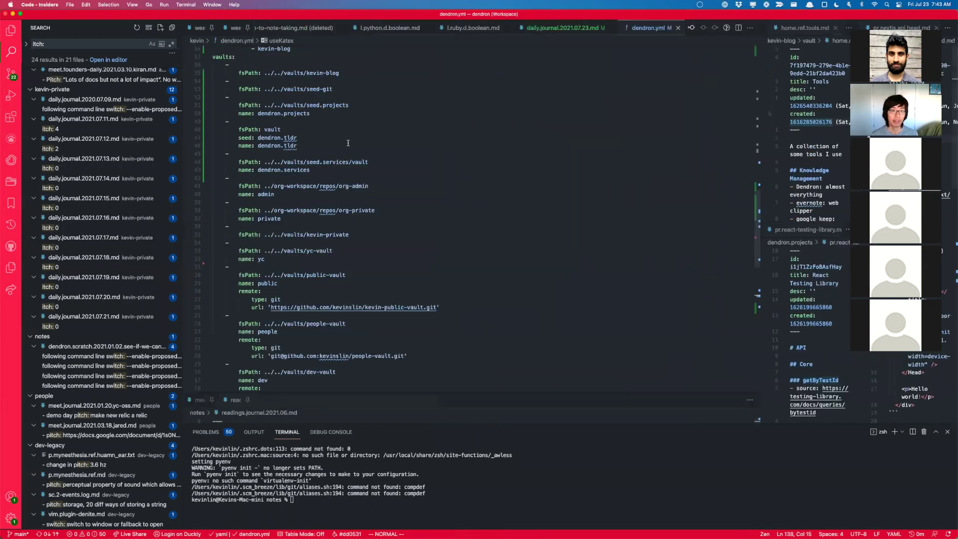
# Select the people-vault fsPath line, then expand the readings.journal.2021.06 pane
pyautogui.click(274, 331)
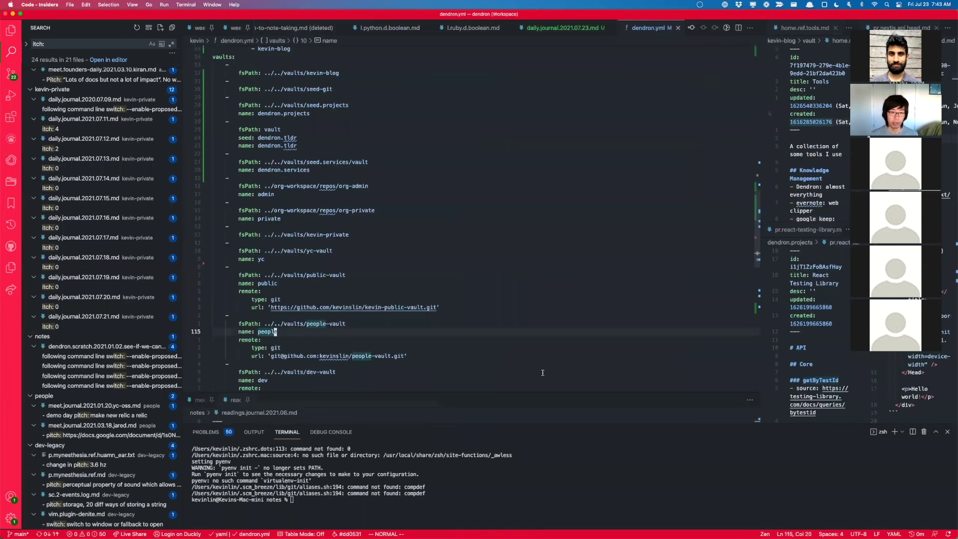
pyautogui.scroll(2, 535, 363)
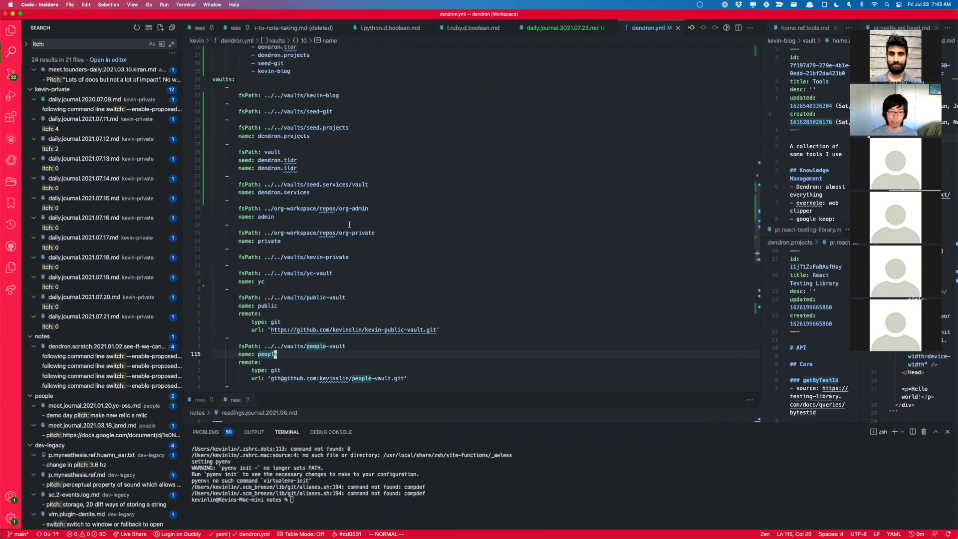
pyautogui.scroll(-2, 354, 322)
pyautogui.tripleClick(322, 300)
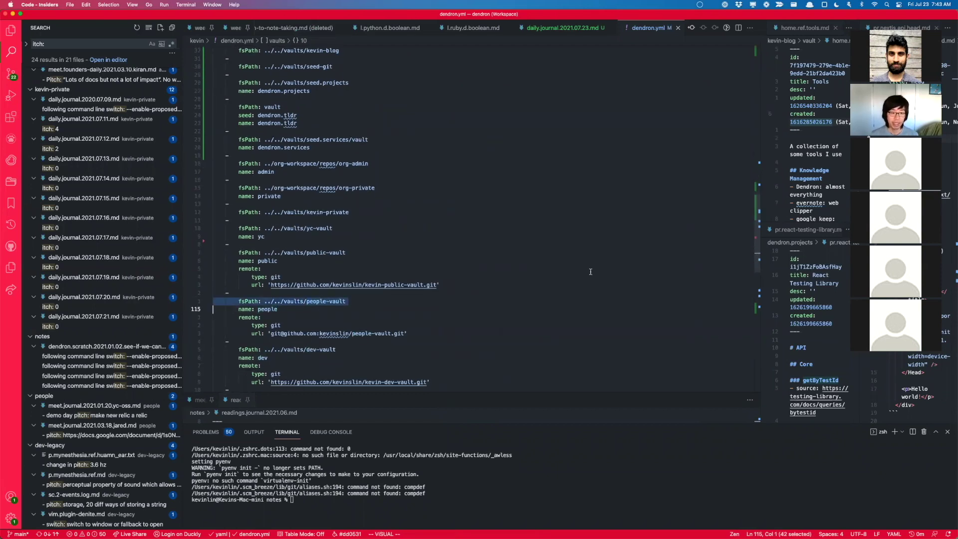
pyautogui.press('super+k')
pyautogui.press('super+m')
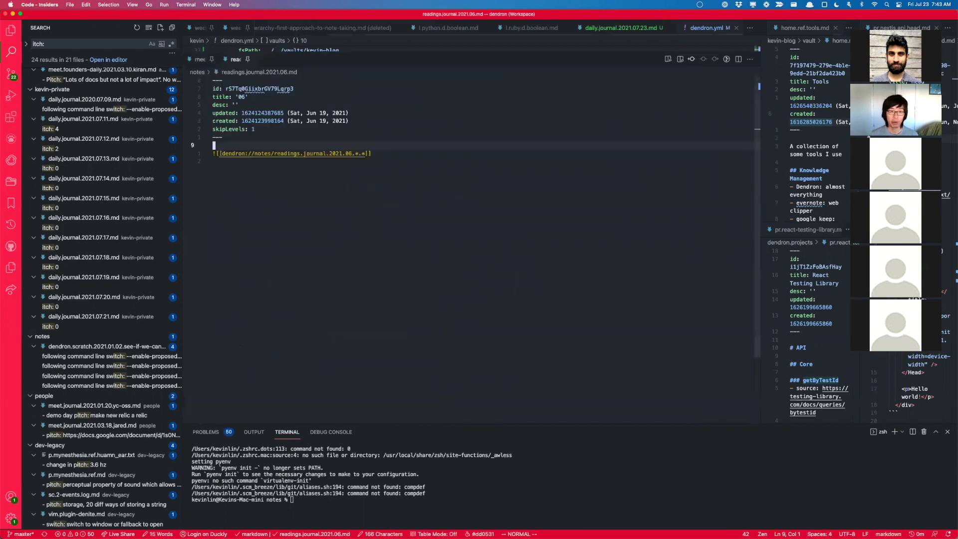
# List the notes under people. in Dendron Lookup, then dismiss it
pyautogui.press('super+l')
pyautogui.write('people.')
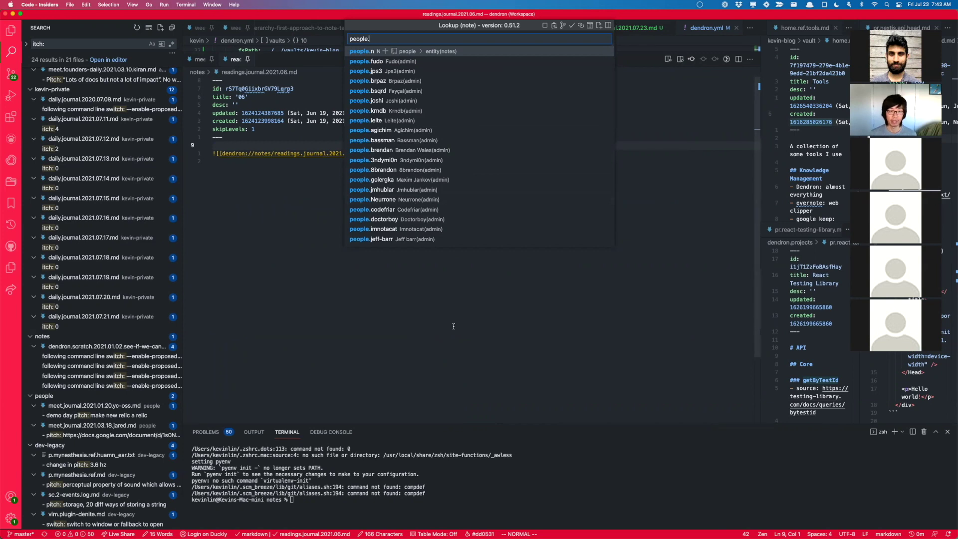
pyautogui.press('Escape')
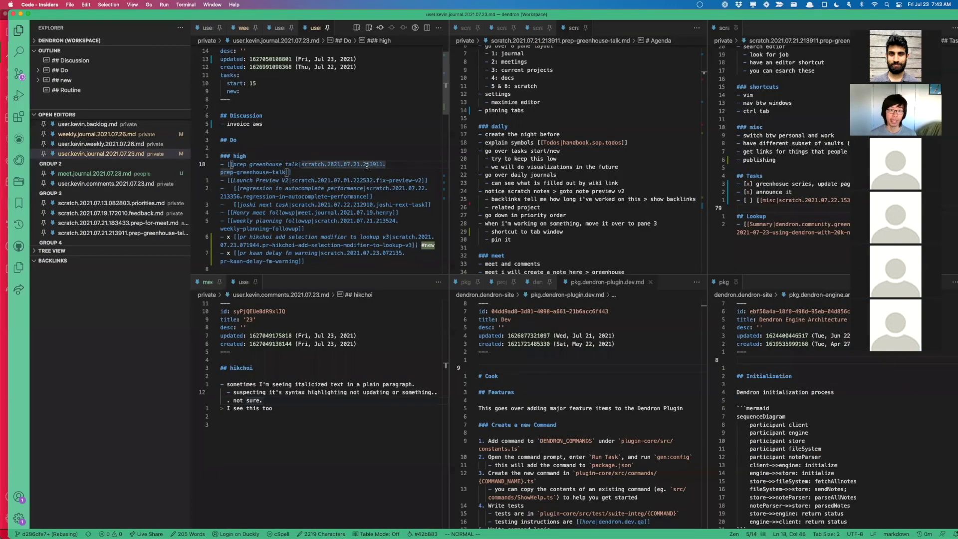
# Open dendron.yml via Dendron: Configure (yaml), inspect the people-vault fsPath entry, then close it
pyautogui.press('shift+super+p')
pyautogui.write('confi')
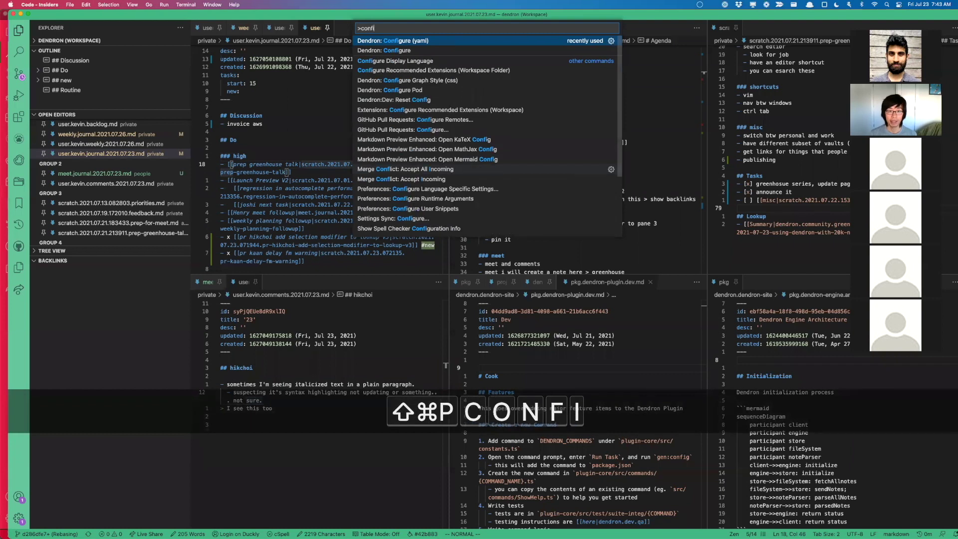
pyautogui.press('Return')
pyautogui.press('ctrl+super+m')
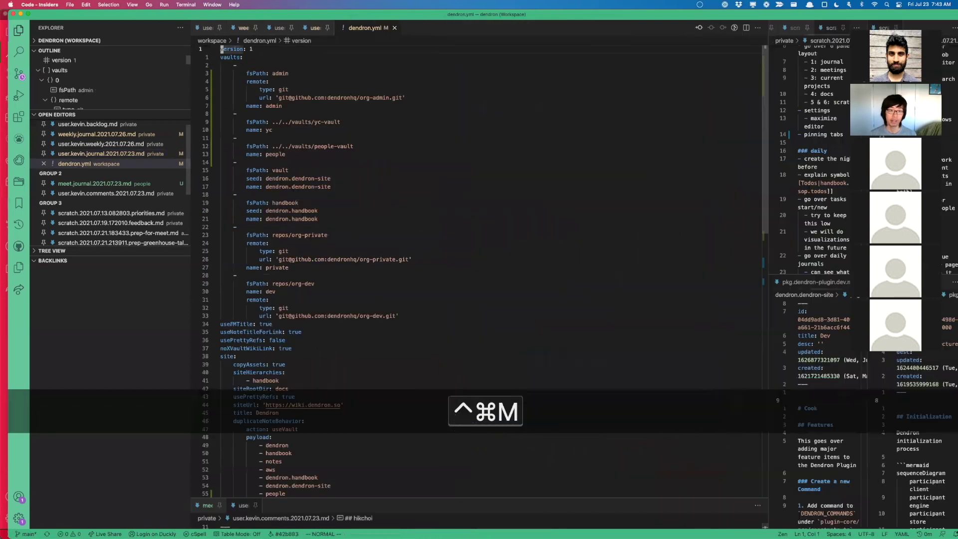
pyautogui.tripleClick(328, 146)
pyautogui.click(543, 193)
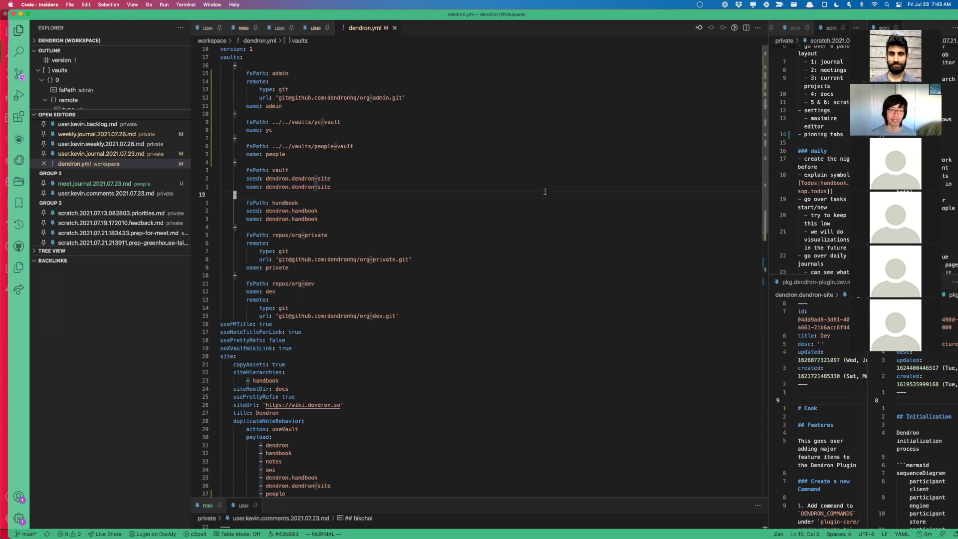
pyautogui.click(312, 141)
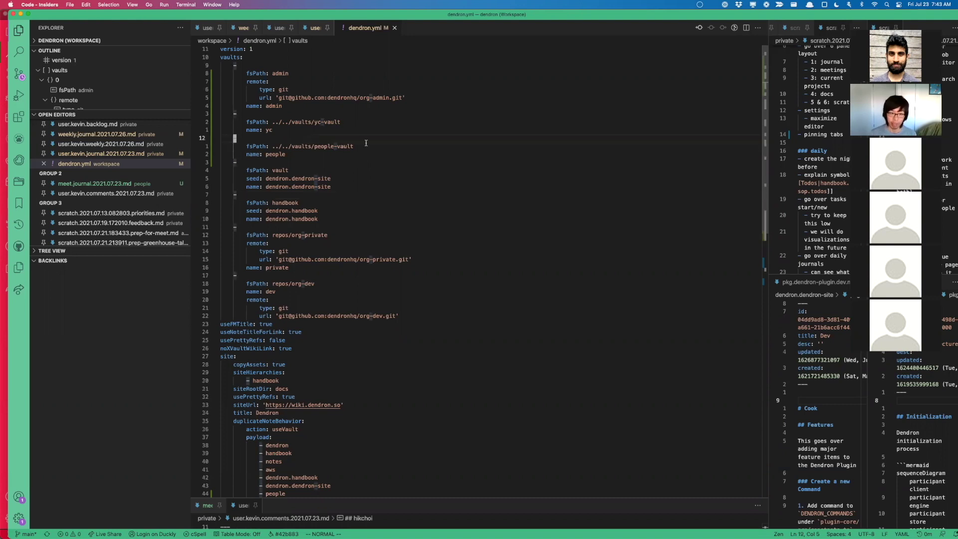
pyautogui.press('super+w')
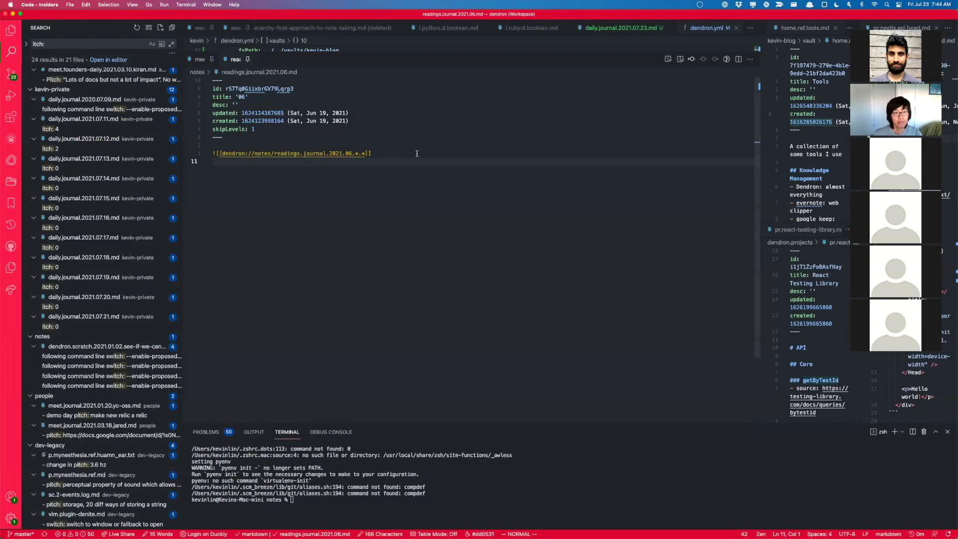
# Show the daily.journal.2021.07.23 note with the terminal panel hidden
pyautogui.click(614, 28)
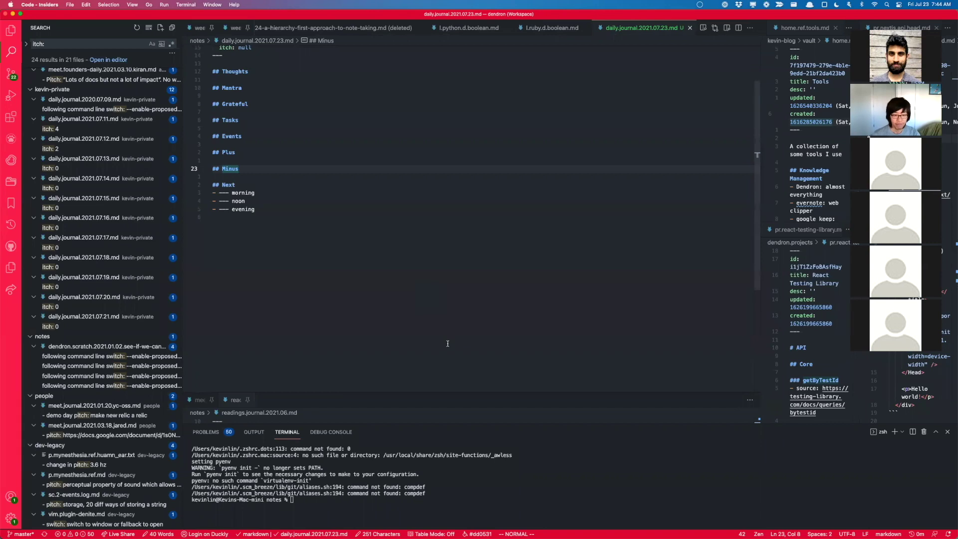
pyautogui.press('super+j')
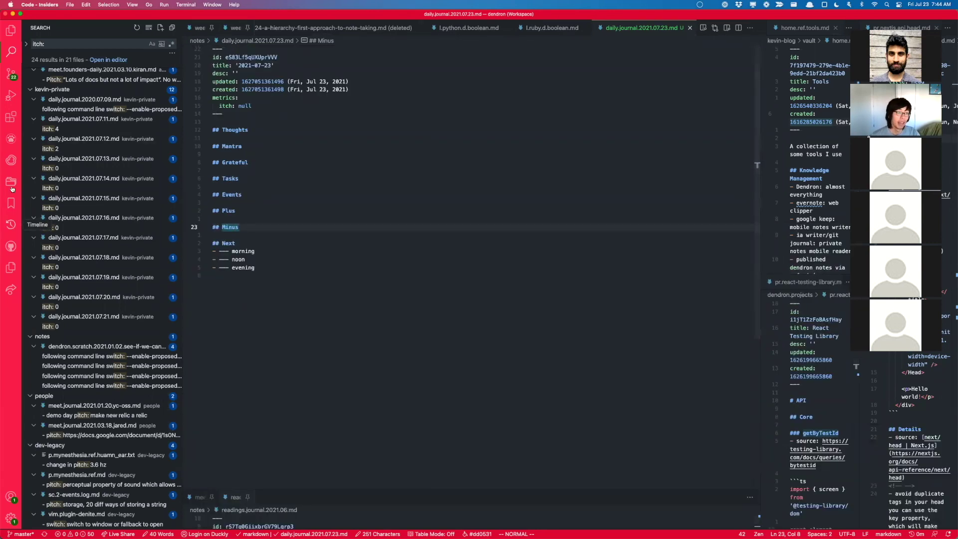
# Look up the Peacock extension's details in the Extensions list
pyautogui.click(11, 116)
pyautogui.write('peacock')
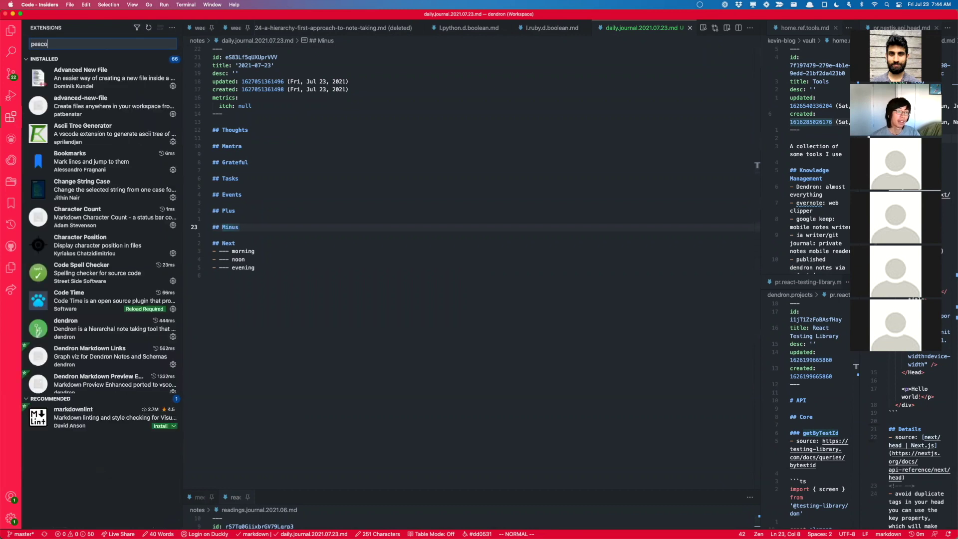
pyautogui.click(174, 68)
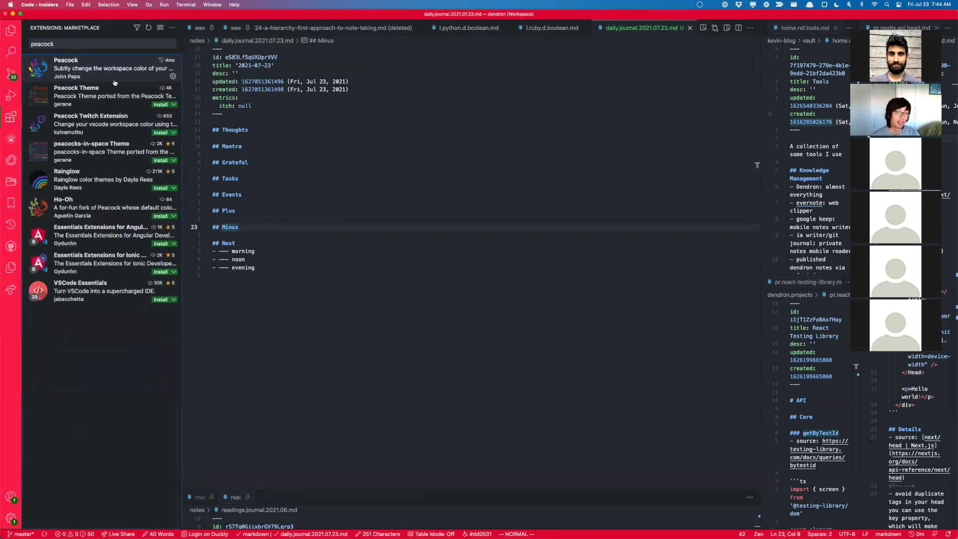
pyautogui.press('super+w')
# Run a Peacock color command, moving to Peacock Green
pyautogui.press('super+shift+p')
pyautogui.write('color')
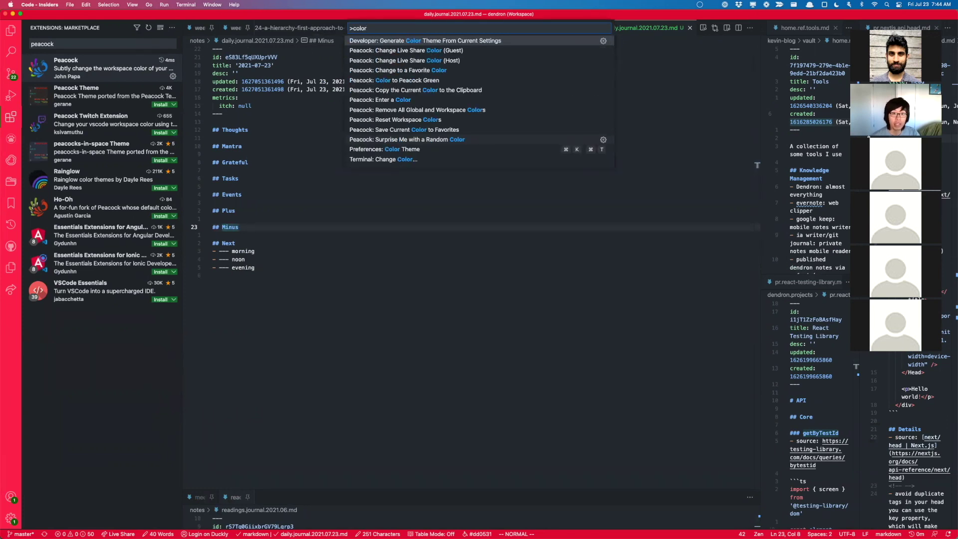
pyautogui.press('Down')
pyautogui.press('Down')
pyautogui.press('Down')
pyautogui.press('Down')
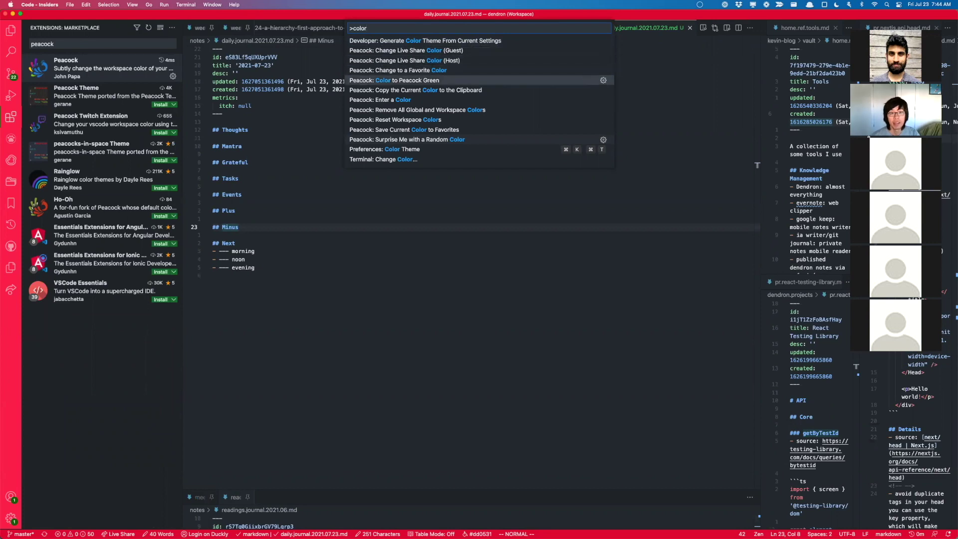
pyautogui.press('Return')
# Apply Angular Red from Peacock's favourite colours to the workspace after previewing Vue Green
pyautogui.press('super+shift+p')
pyautogui.write('color')
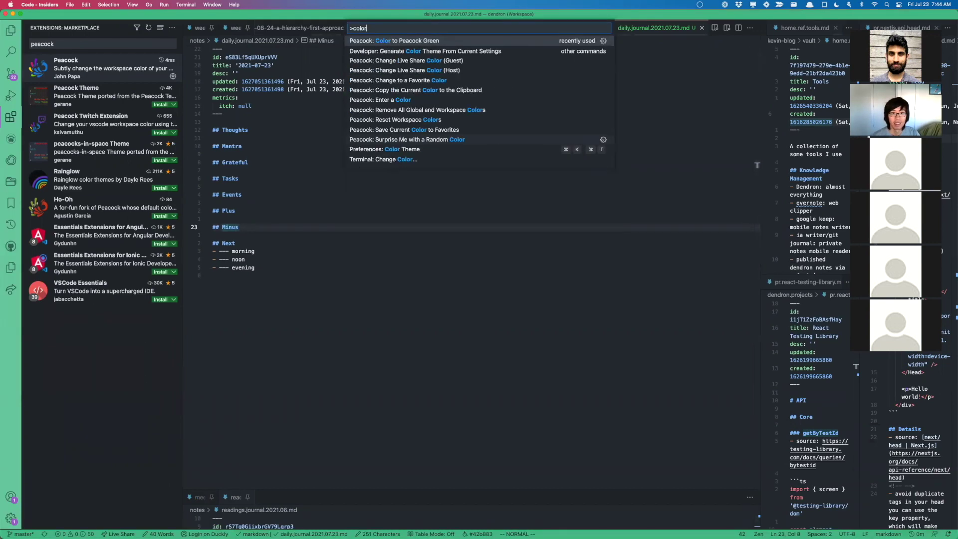
pyautogui.press('Down')
pyautogui.press('Down')
pyautogui.press('Down')
pyautogui.press('Down')
pyautogui.press('Return')
pyautogui.press('Down')
pyautogui.press('Down')
pyautogui.press('Up')
pyautogui.press('Up')
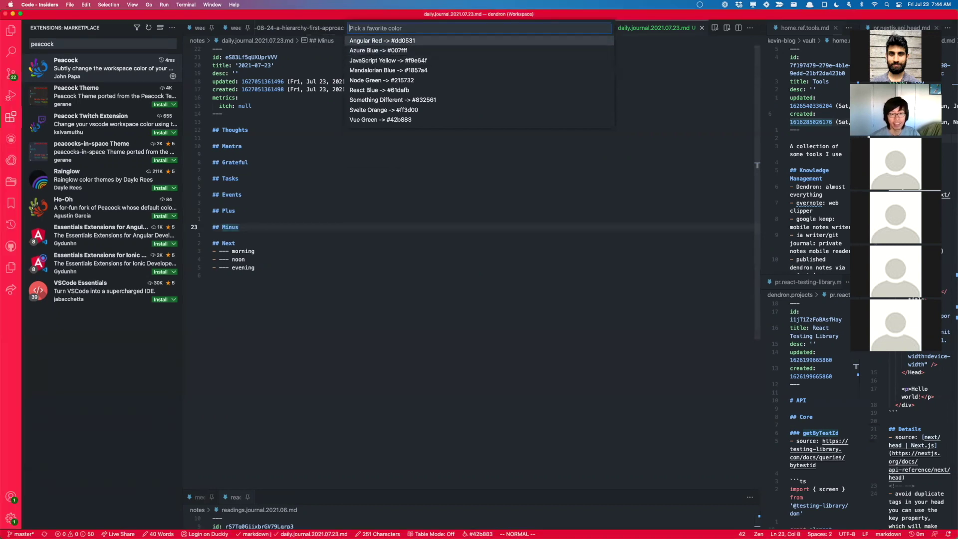
pyautogui.press('Up')
pyautogui.press('Down')
pyautogui.press('Return')
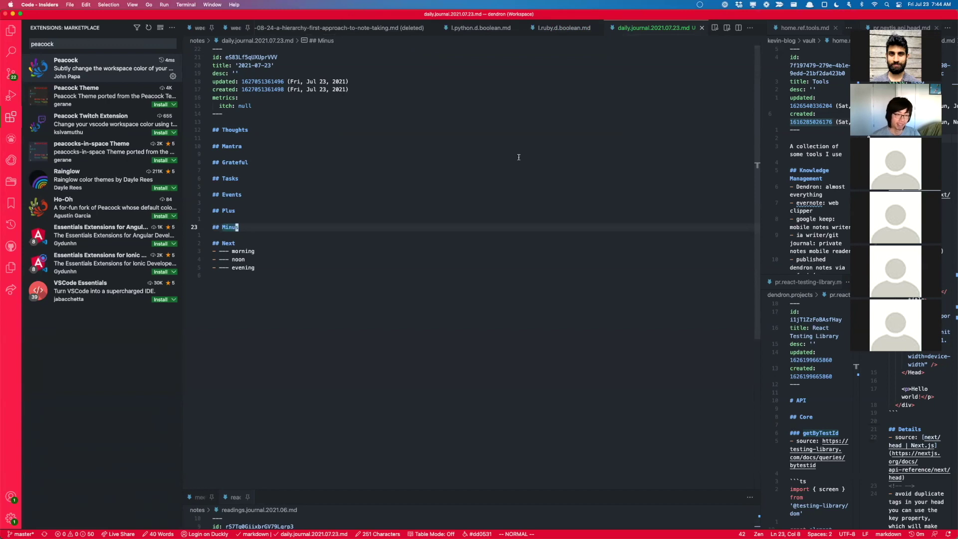
# Jump to the ## Plus heading and switch to the personal journal window
pyautogui.press('k')
pyautogui.press('k')
pyautogui.press('0')
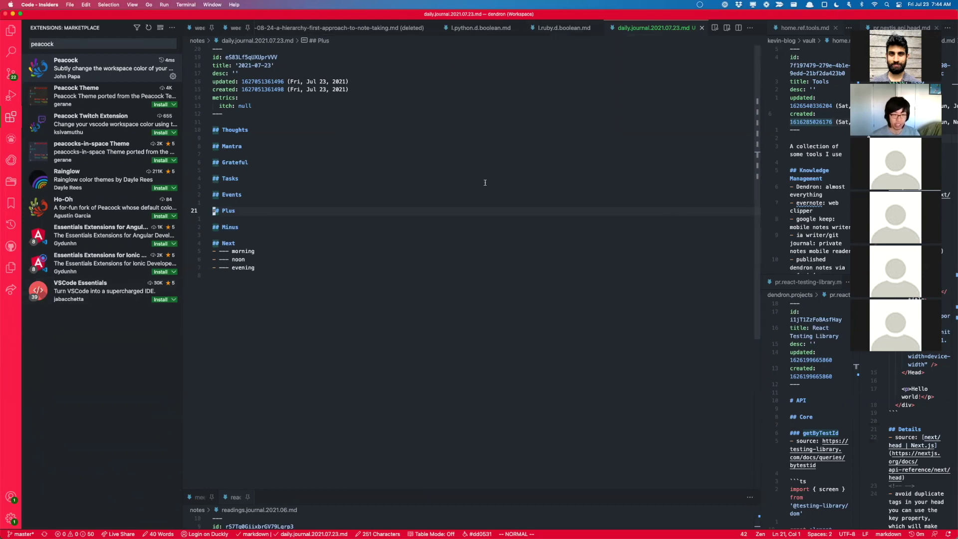
pyautogui.press('super+grave')
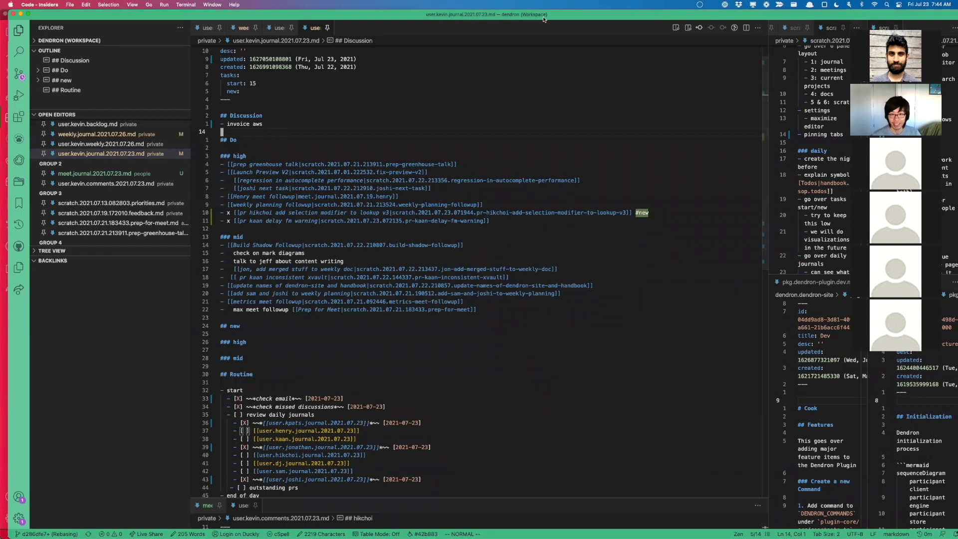
# Toggle the six-pane layout on and off while browsing the 2021.07.23 journal's Discussion and Do
pyautogui.click(518, 158)
pyautogui.hotkey('ctrl', 'alt', 'Return')
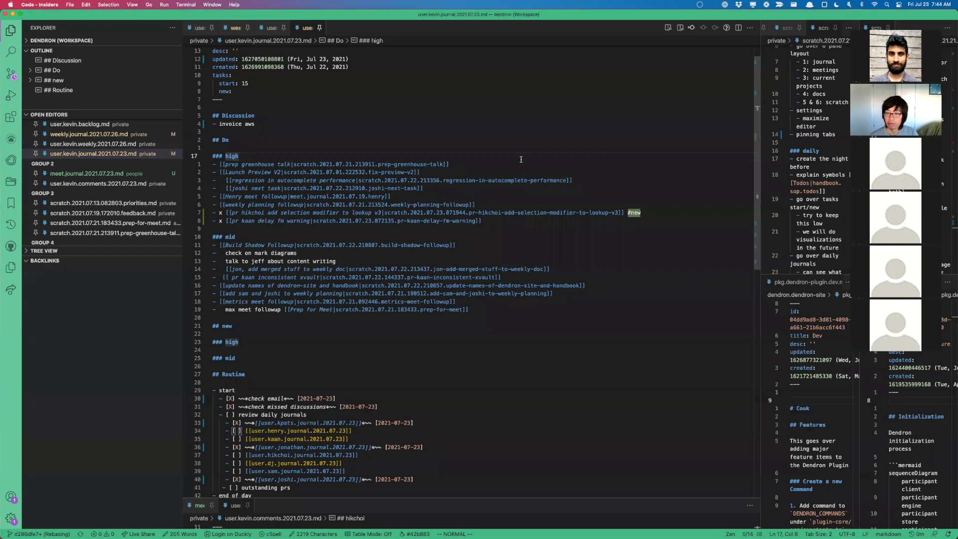
pyautogui.click(410, 118)
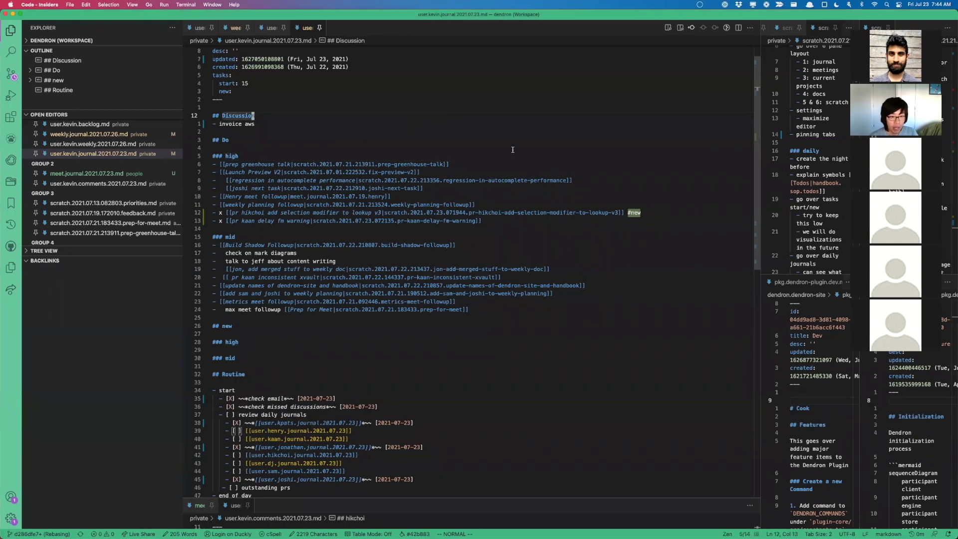
pyautogui.press('ctrl+super')
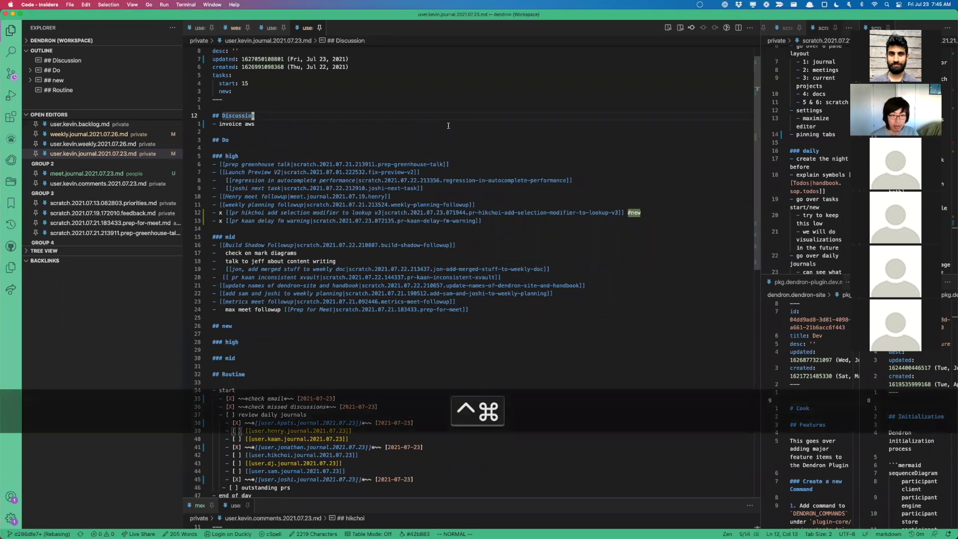
pyautogui.press('ctrl+super+m')
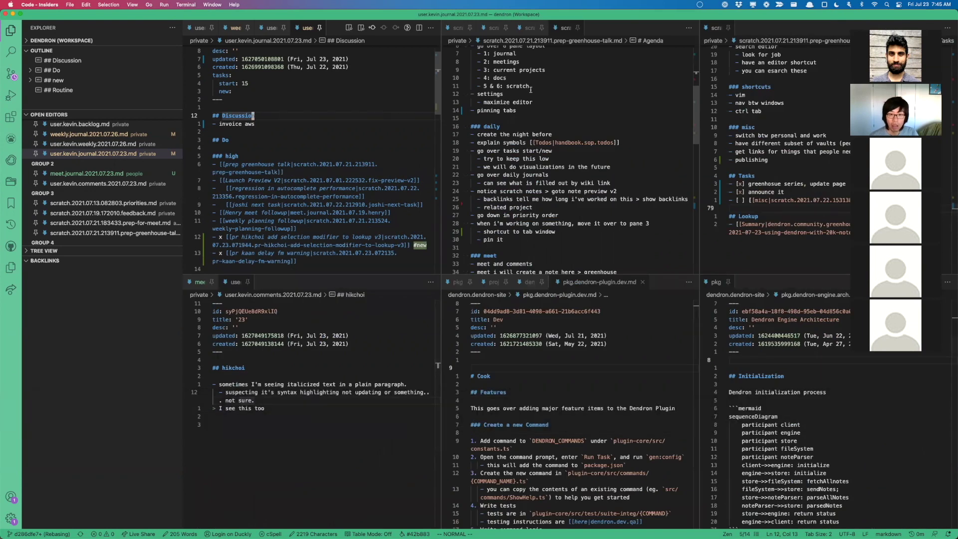
pyautogui.press('j')
pyautogui.press('j')
pyautogui.press('j')
pyautogui.press('j')
pyautogui.scroll(-1, 340, 156)
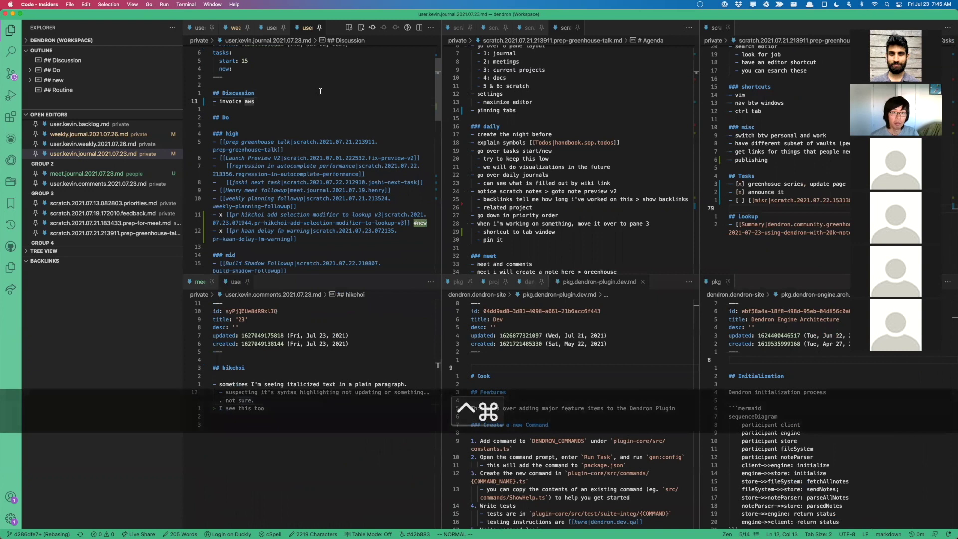
pyautogui.press('ctrl+super+m')
# Browse the 2021.07.22 journal's tasks, then focus the prep-greenhouse-talk scratch note
pyautogui.hotkey('ctrl', 'shift', '[')
pyautogui.hotkey('ctrl', 'shift', '[')
pyautogui.hotkey('ctrl', 'shift', ']')
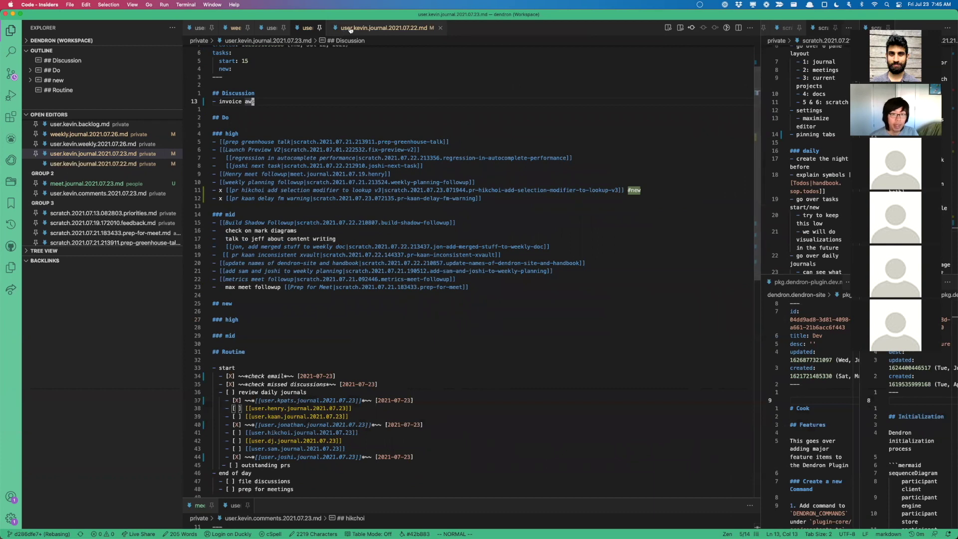
pyautogui.hotkey('ctrl', 'shift', '[')
pyautogui.scroll(-3, 244, 174)
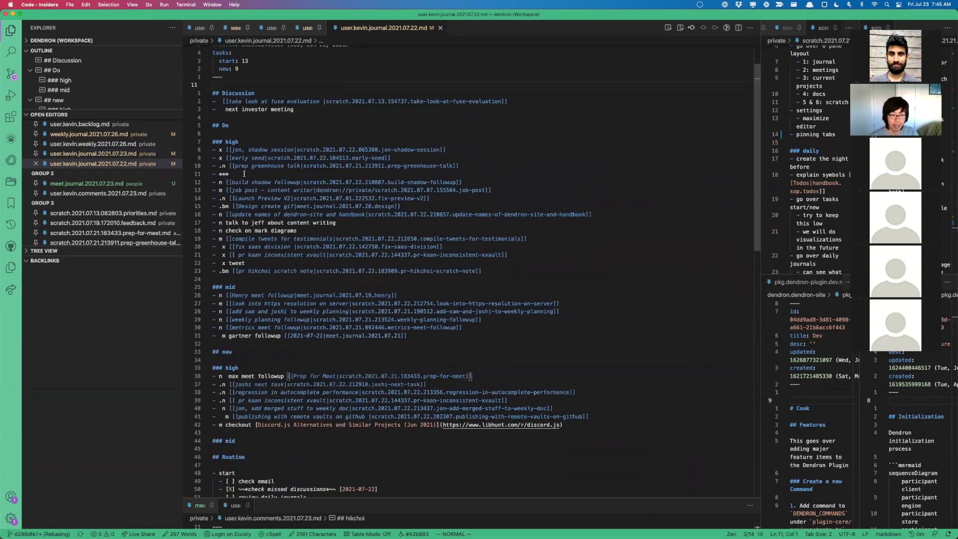
pyautogui.moveTo(226, 145); pyautogui.dragTo(307, 343)
pyautogui.click(307, 360)
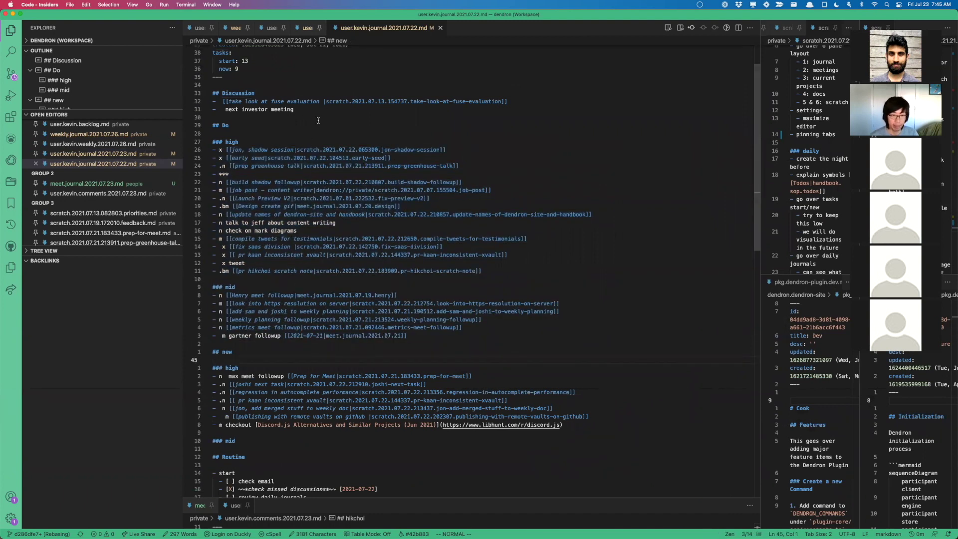
pyautogui.click(306, 150)
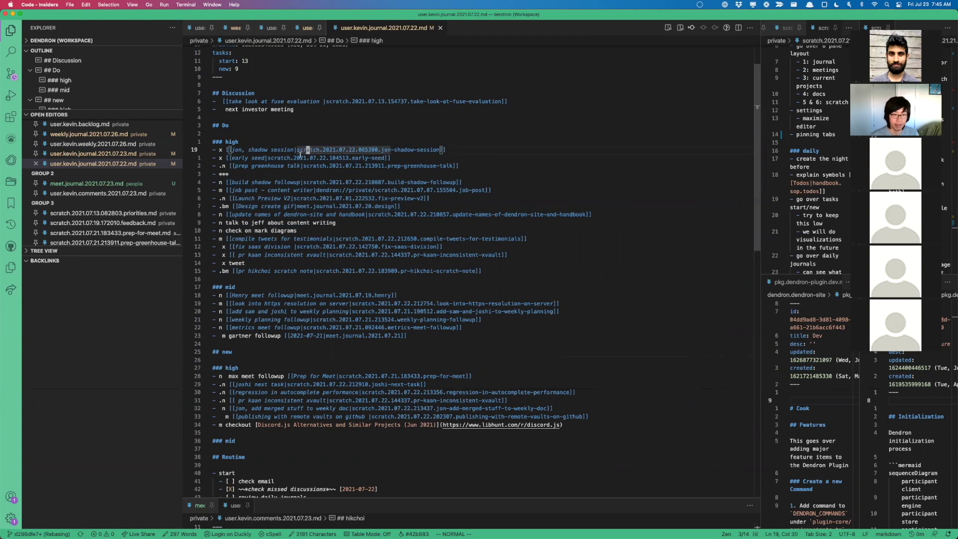
pyautogui.click(291, 182)
pyautogui.click(224, 149)
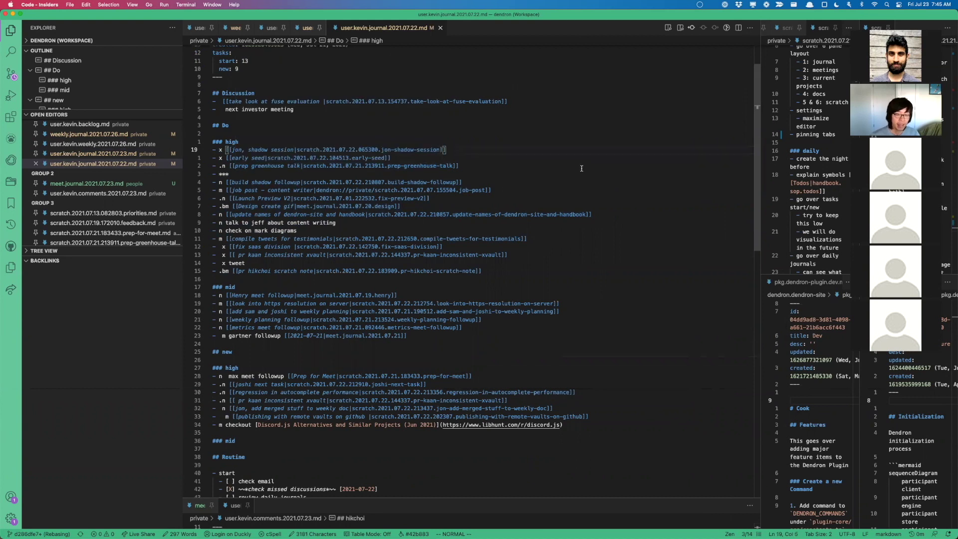
pyautogui.press('super+2')
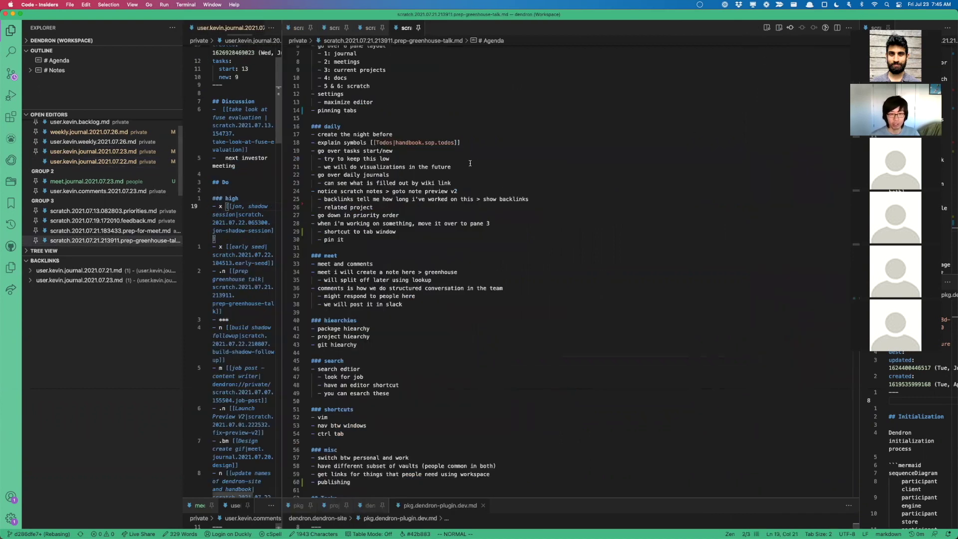
# Open the linked handbook.sop.todos note at Status and view its published page in Chrome
pyautogui.click(405, 143)
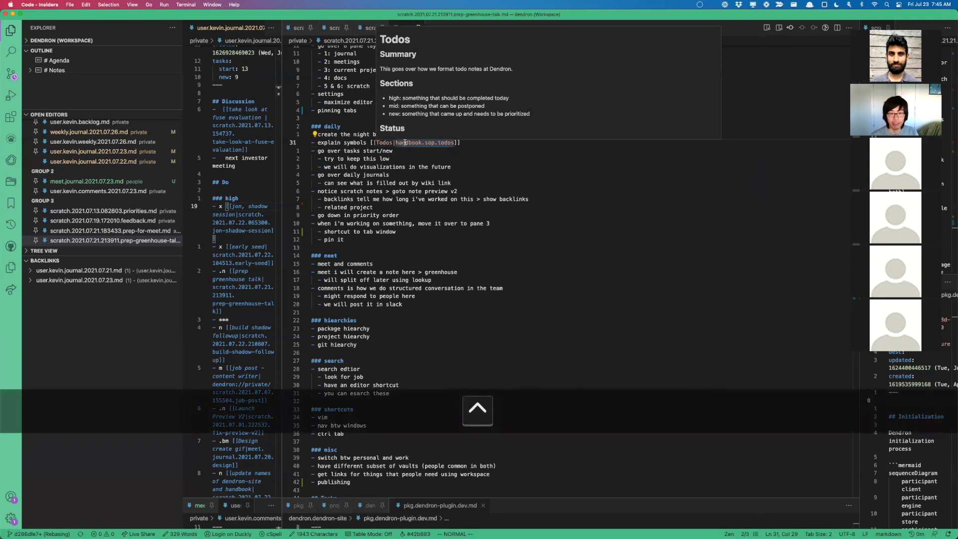
pyautogui.hotkey('ctrl', 'Return')
pyautogui.press('j')
pyautogui.press('j')
pyautogui.press('j')
pyautogui.press('j')
pyautogui.press('j')
pyautogui.press('j')
pyautogui.press('j')
pyautogui.press('j')
pyautogui.press('j')
pyautogui.press('j')
pyautogui.press('j')
pyautogui.press('j')
pyautogui.press('j')
pyautogui.press('j')
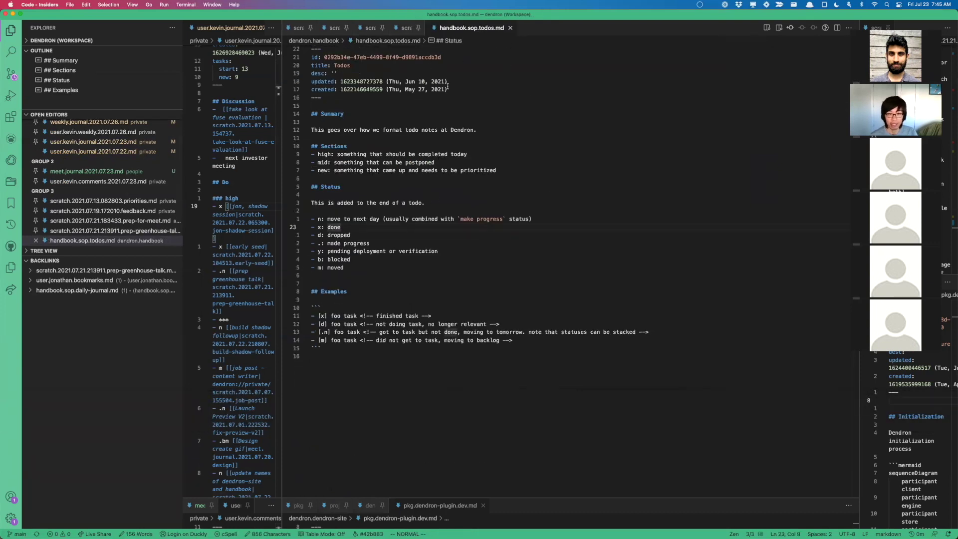
pyautogui.press('super+shift+u')
pyautogui.press('ctrl')
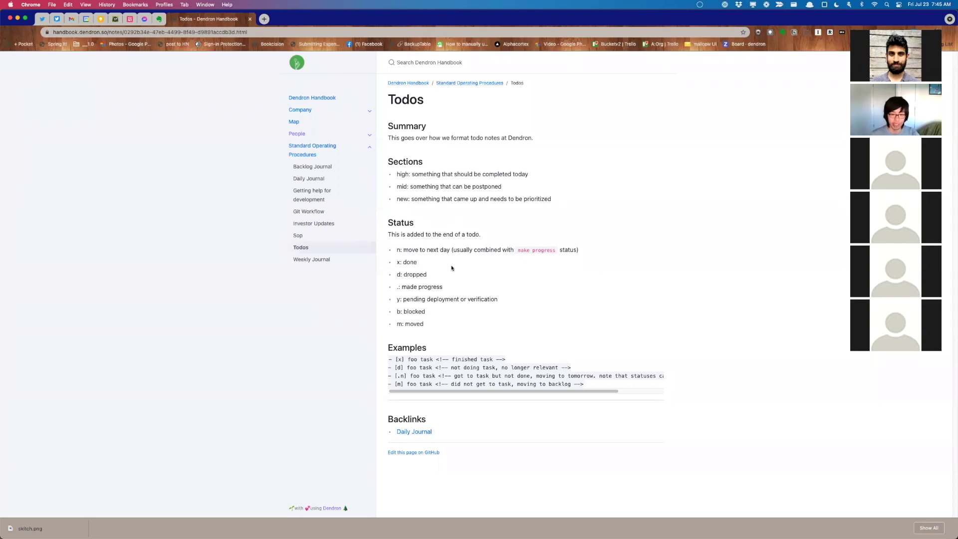
pyautogui.press('super+Tab')
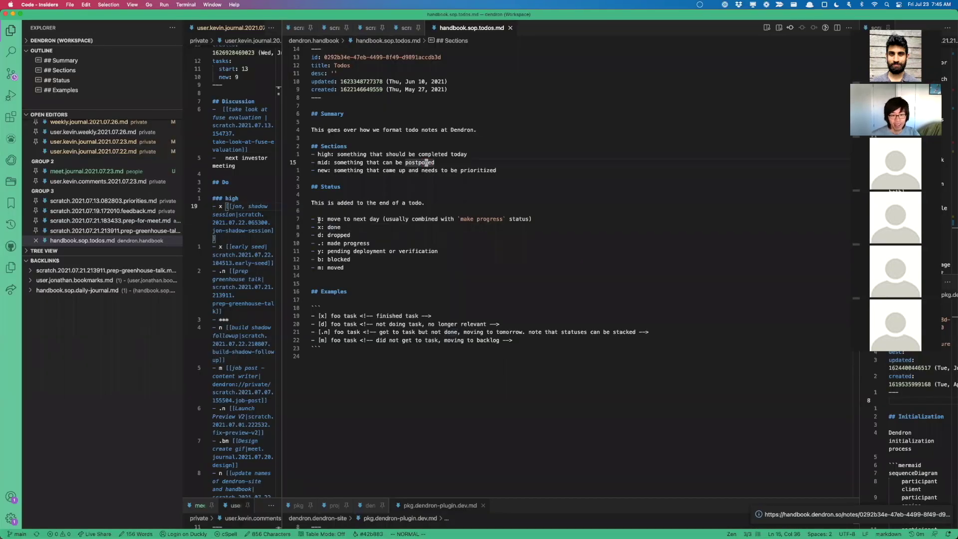
# Inspect the Todos status list, then refocus the 2021.07.22 journal as the main editor
pyautogui.click(323, 234)
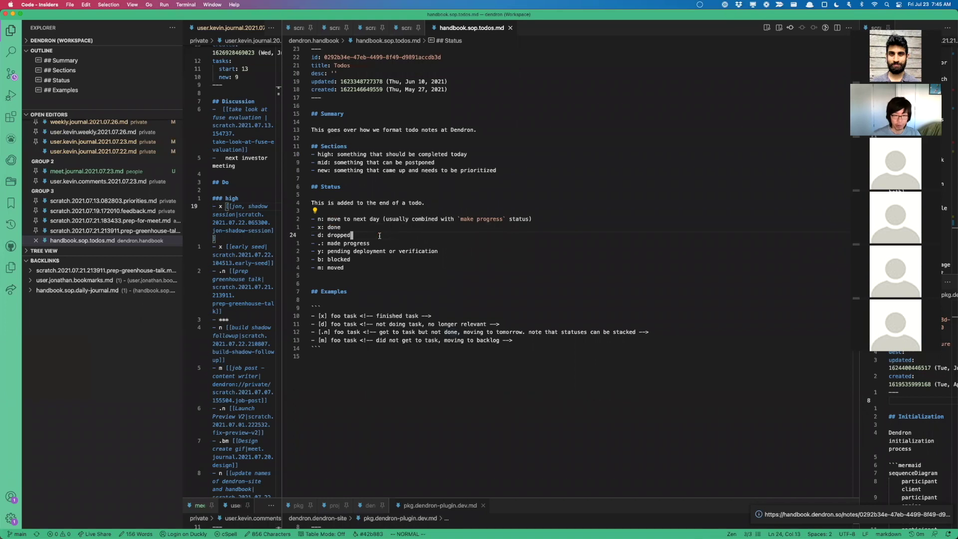
pyautogui.hotkey('ctrl', 'a')
pyautogui.click(329, 243)
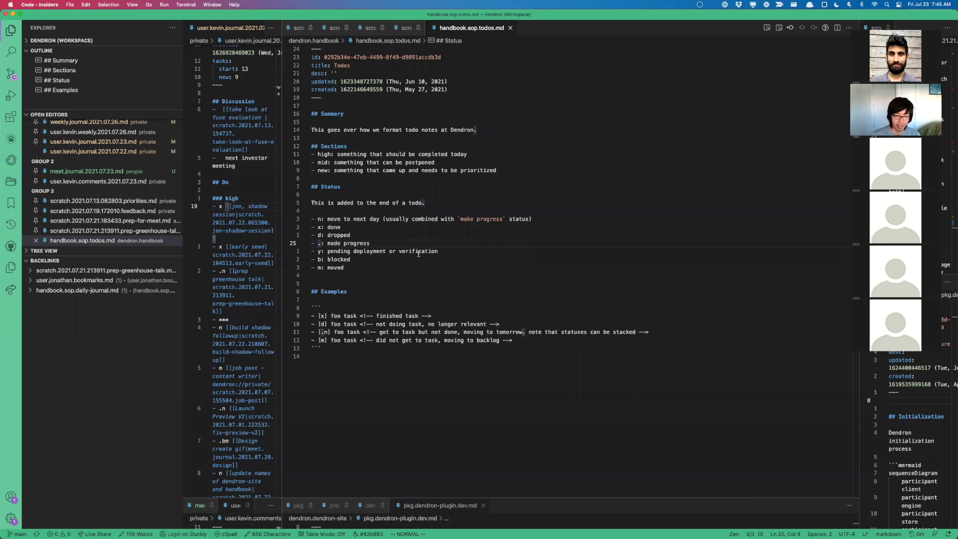
pyautogui.press('super+1')
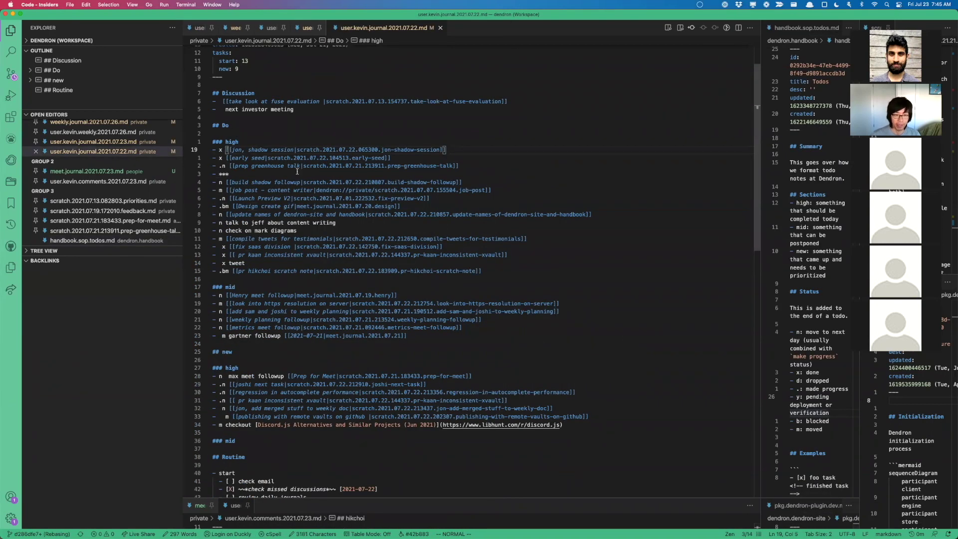
# Select and review the journal's Do and mid-section tasks through gartner followup
pyautogui.moveTo(246, 129); pyautogui.dragTo(485, 335)
pyautogui.press('Escape')
pyautogui.moveTo(228, 126); pyautogui.dragTo(551, 348)
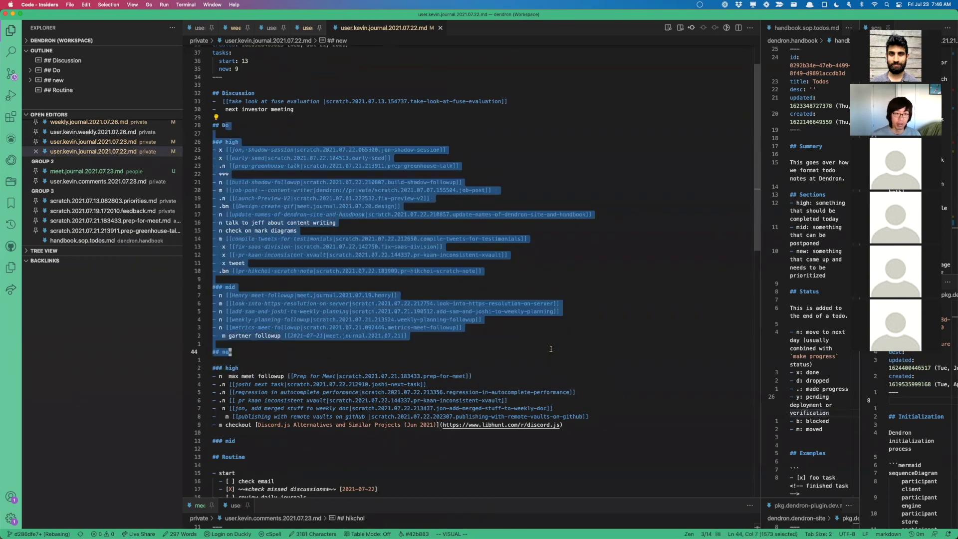
pyautogui.press('Escape')
pyautogui.click(223, 166)
pyautogui.moveTo(429, 338); pyautogui.dragTo(214, 287)
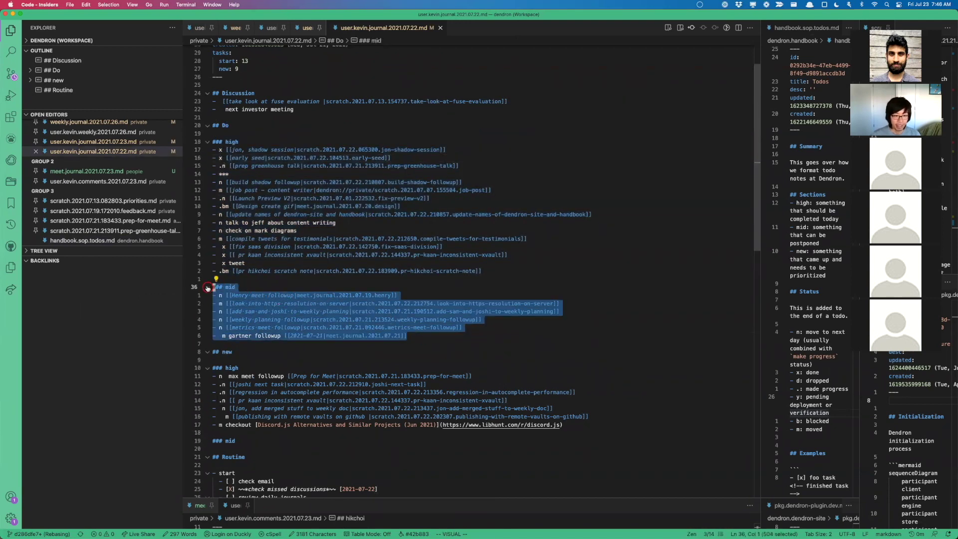
pyautogui.click(225, 305)
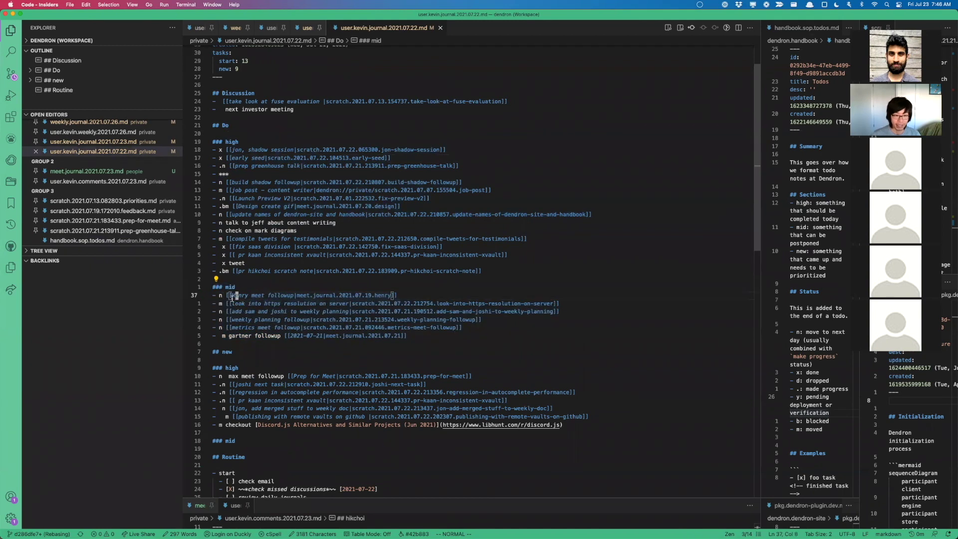
pyautogui.moveTo(229, 288); pyautogui.dragTo(455, 338)
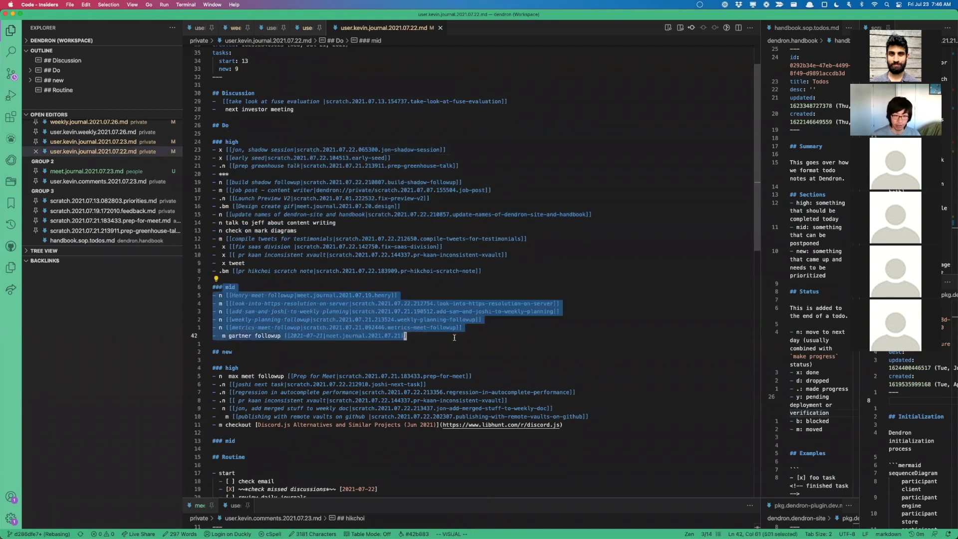
pyautogui.click(358, 329)
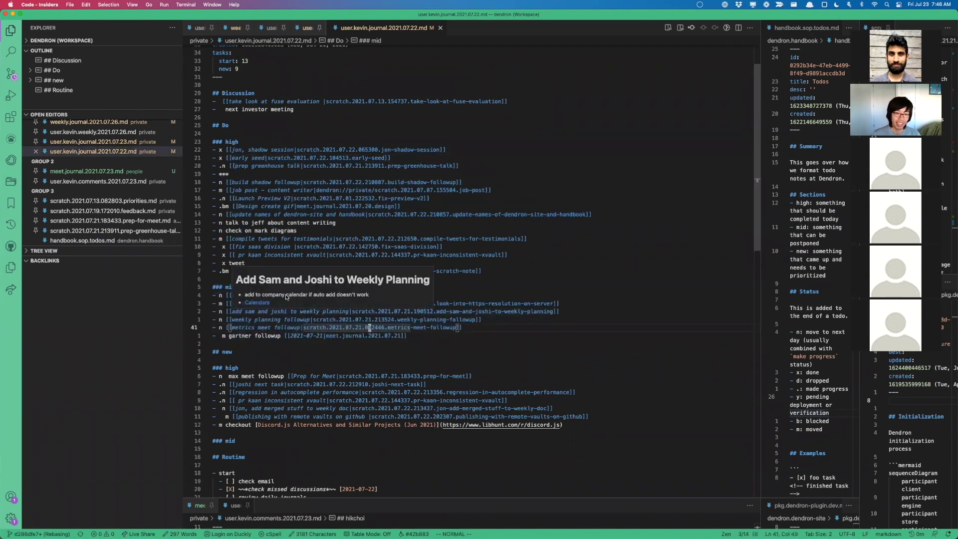
pyautogui.moveTo(235, 286); pyautogui.dragTo(399, 345)
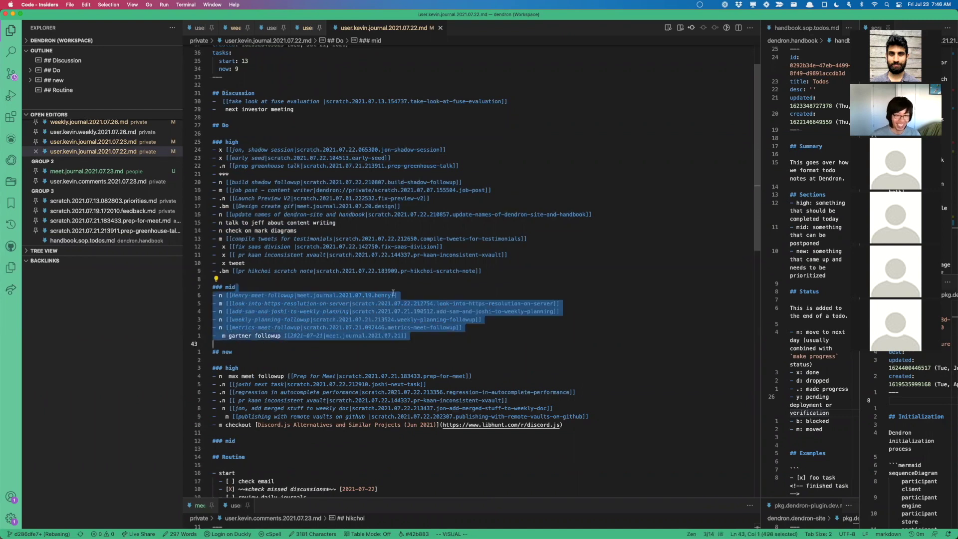
# Page journals from 2021.07.20 to 2021.07.23, closing older ones and the handbook todos note
pyautogui.hotkey('ctrl', 'shift', '[')
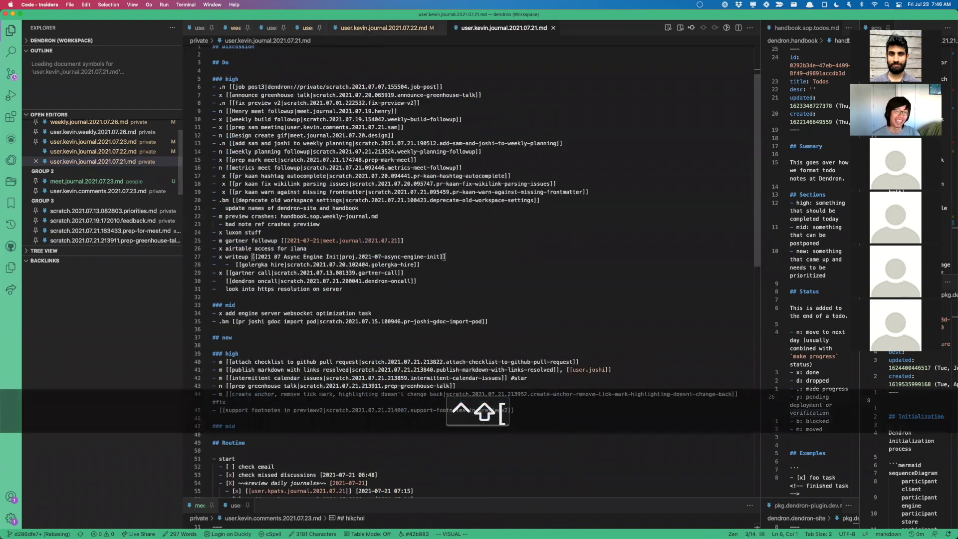
pyautogui.hotkey('ctrl', 'shift', '[')
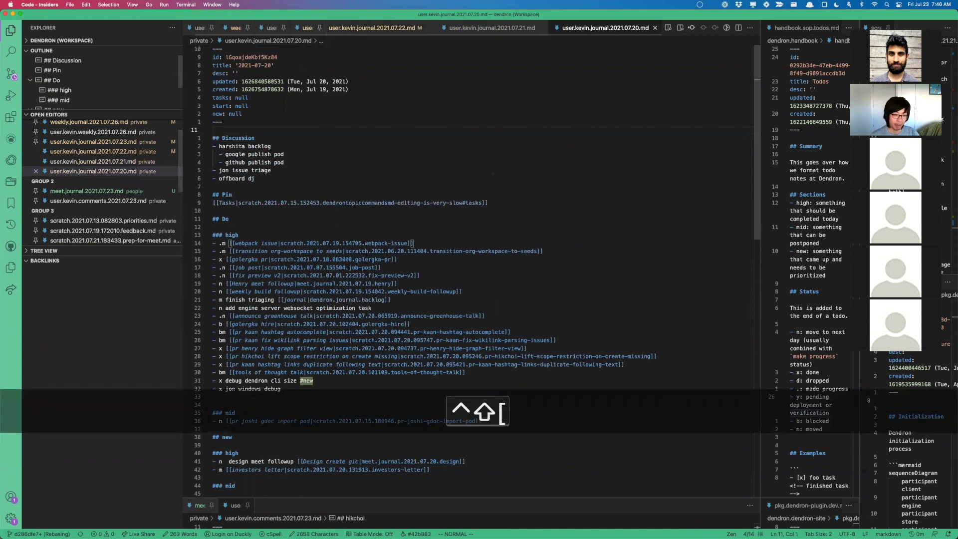
pyautogui.hotkey('ctrl', 'shift', ']')
pyautogui.hotkey('ctrl', 'shift', ']')
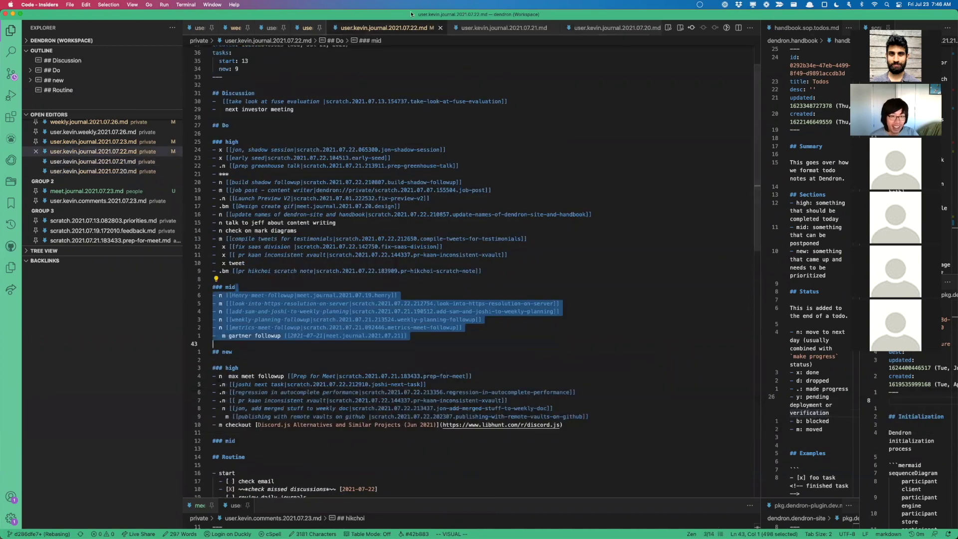
pyautogui.hotkey('ctrl', 'shift', ']')
pyautogui.press('ctrl+super+r')
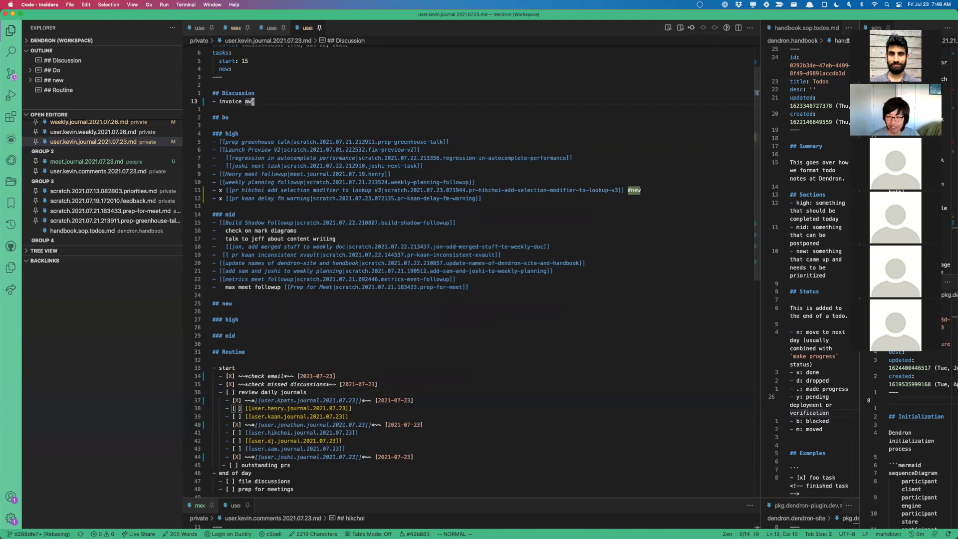
pyautogui.press('super+2')
pyautogui.press('super+w')
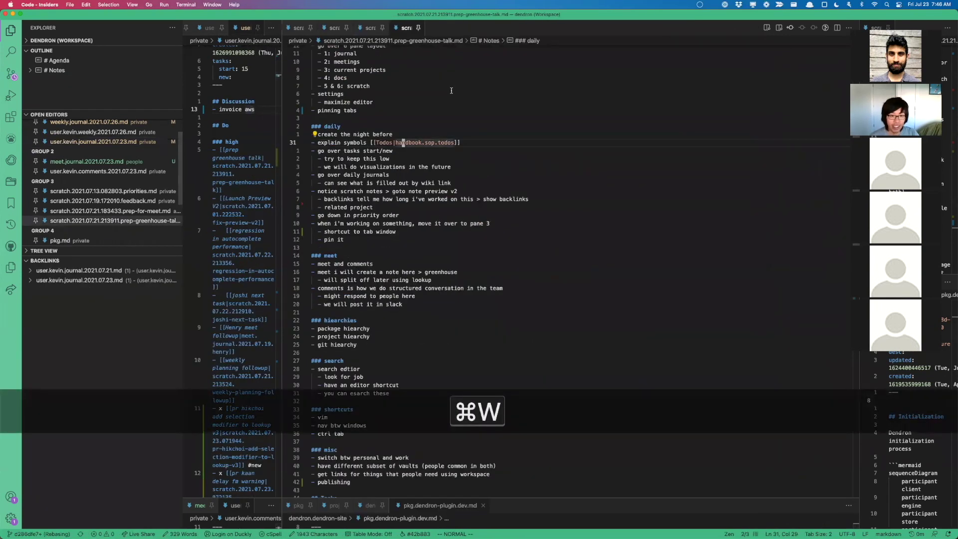
# Restore the six-pane layout and browse the journal's Do links, including greenhouse prep and Launch Preview V2
pyautogui.press('ctrl+super+m')
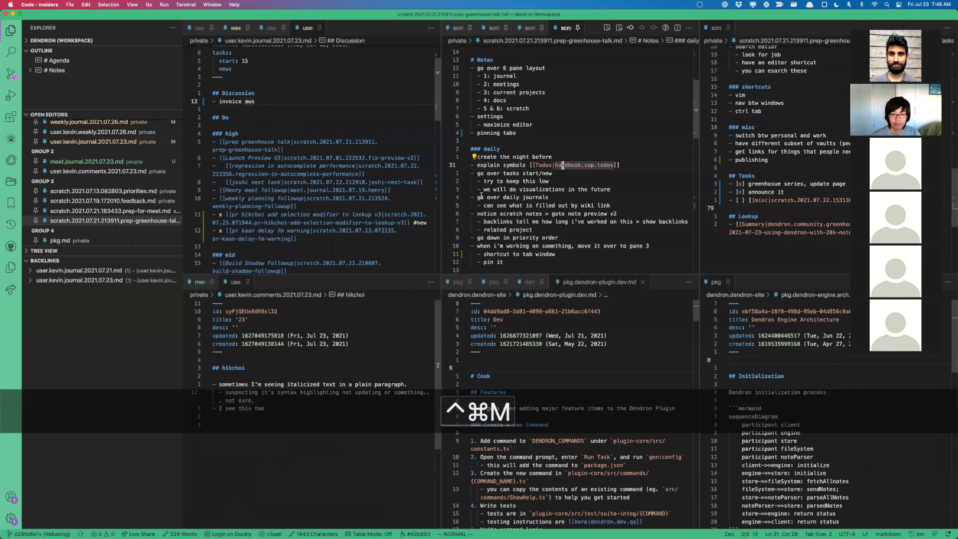
pyautogui.press('super+1')
pyautogui.scroll(-3, 331, 190)
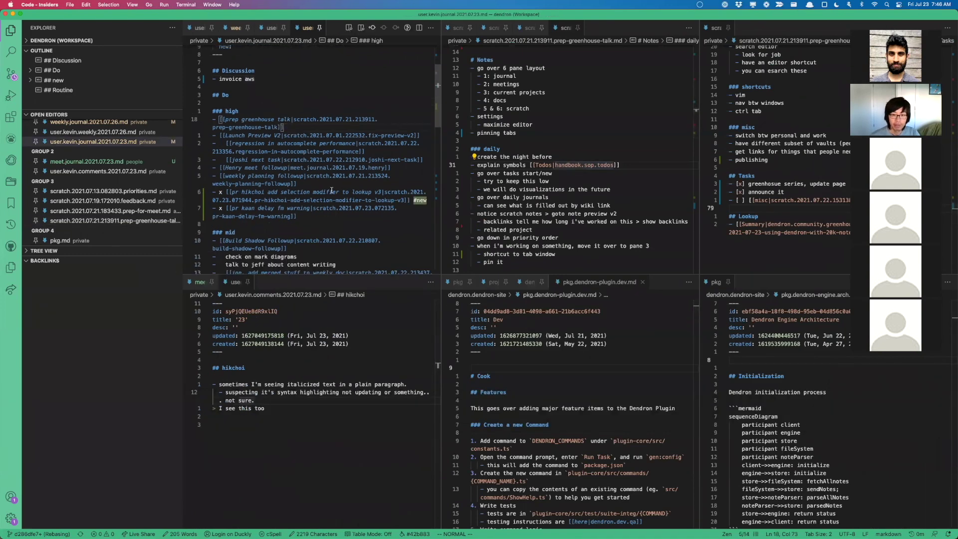
pyautogui.click(253, 81)
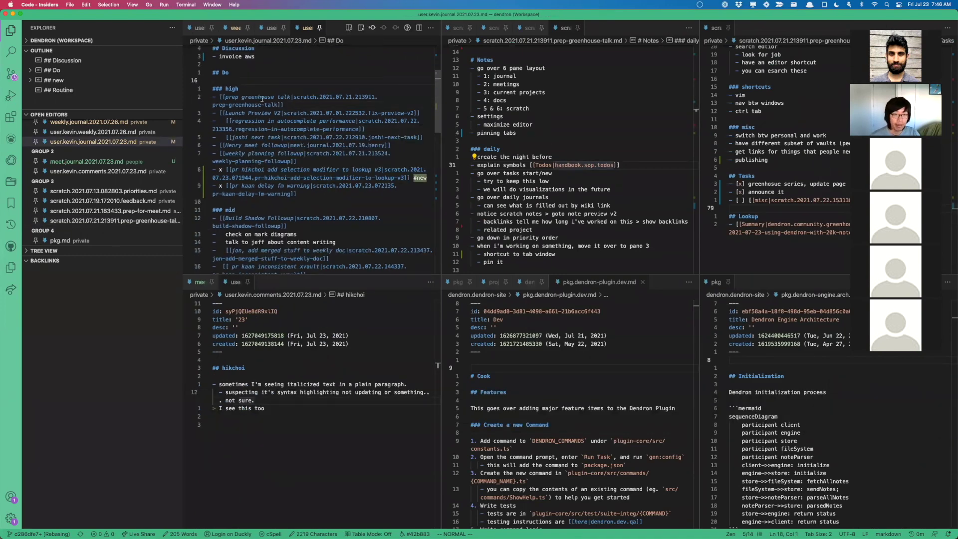
pyautogui.click(268, 97)
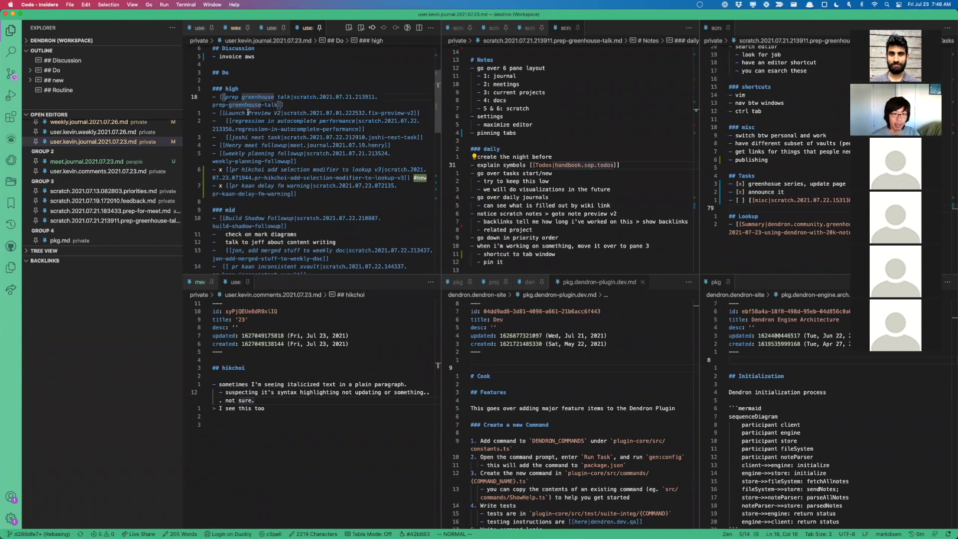
pyautogui.click(243, 111)
pyautogui.click(265, 234)
pyautogui.moveTo(235, 105)
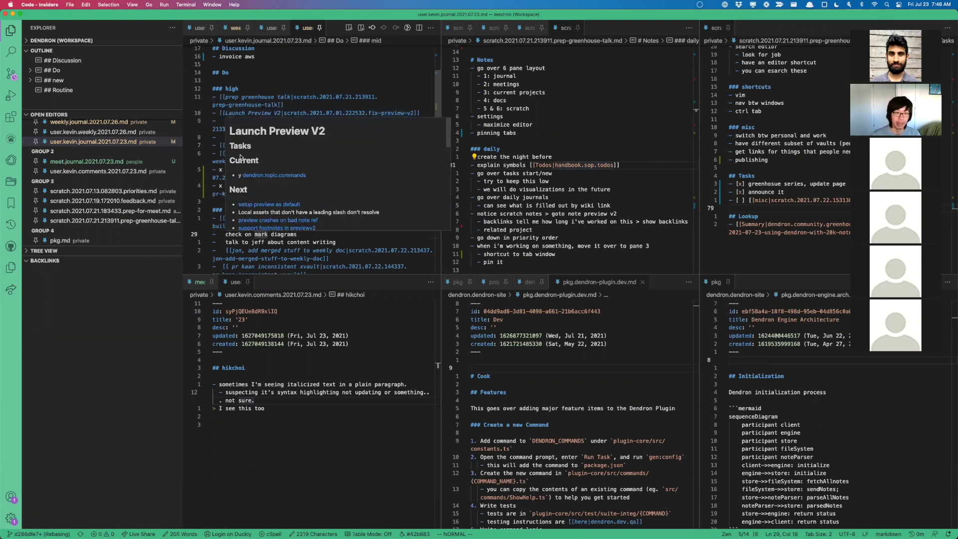
# Add a '- have a bullet' item after the kaan delay entry using vim's o
pyautogui.press('{')
pyautogui.press('{')
pyautogui.moveTo(284, 113)
pyautogui.click(262, 194)
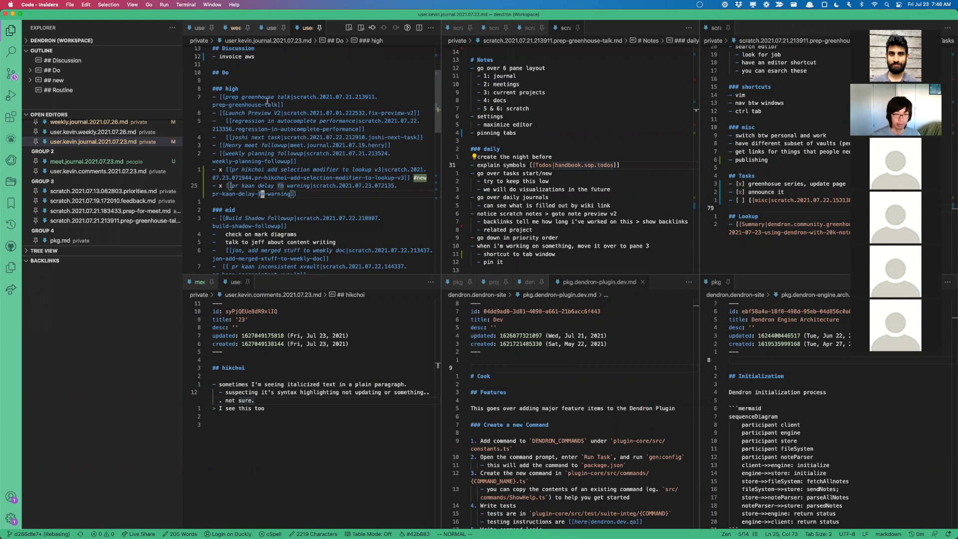
pyautogui.moveTo(265, 114)
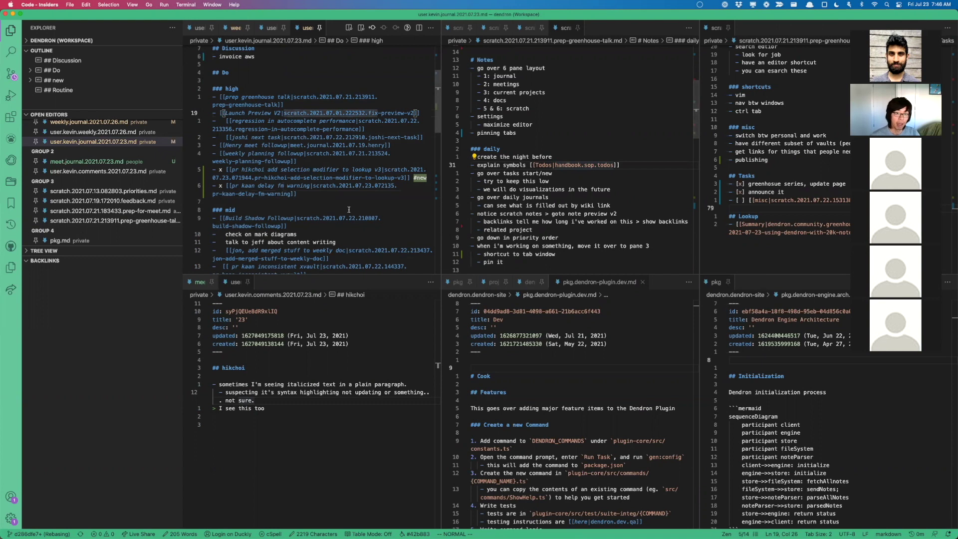
pyautogui.press('k')
pyautogui.press('k')
pyautogui.write('o- ')
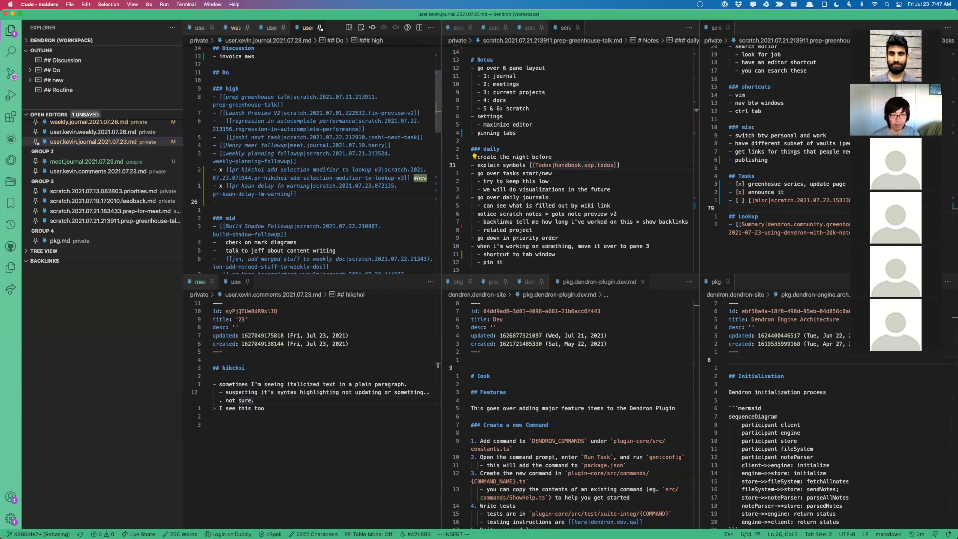
pyautogui.write('have a bullet')
pyautogui.press('Escape')
# Select the whole 'have a bullet' line
pyautogui.hotkey('shift', '6')
pyautogui.press('l')
pyautogui.press('l')
pyautogui.press('v')
pyautogui.hotkey('shift', '4')
pyautogui.hotkey('ctrl', 'c')
pyautogui.hotkey('shift', 'v')
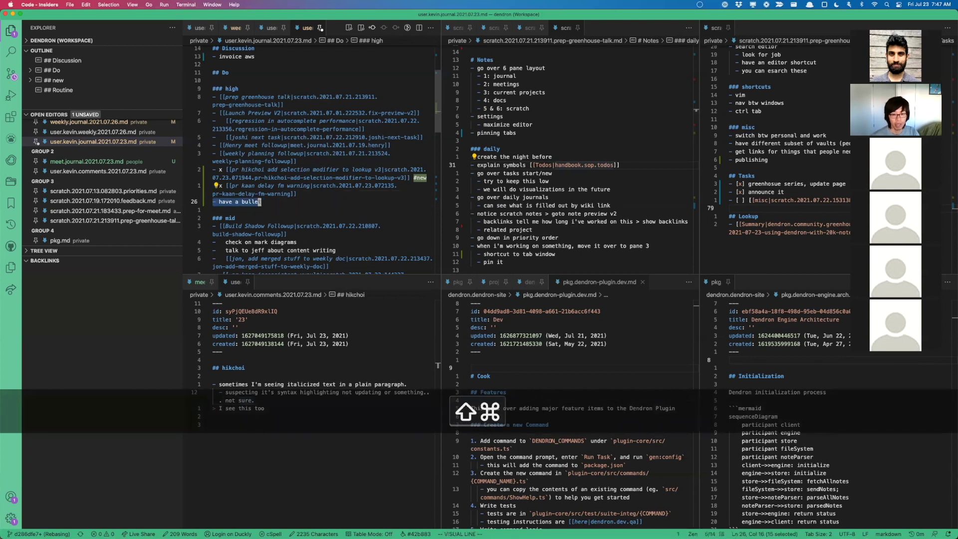
# Turn the 'have a bullet' line into a scratch note, close it, and undo the link
pyautogui.press('super+shift+s')
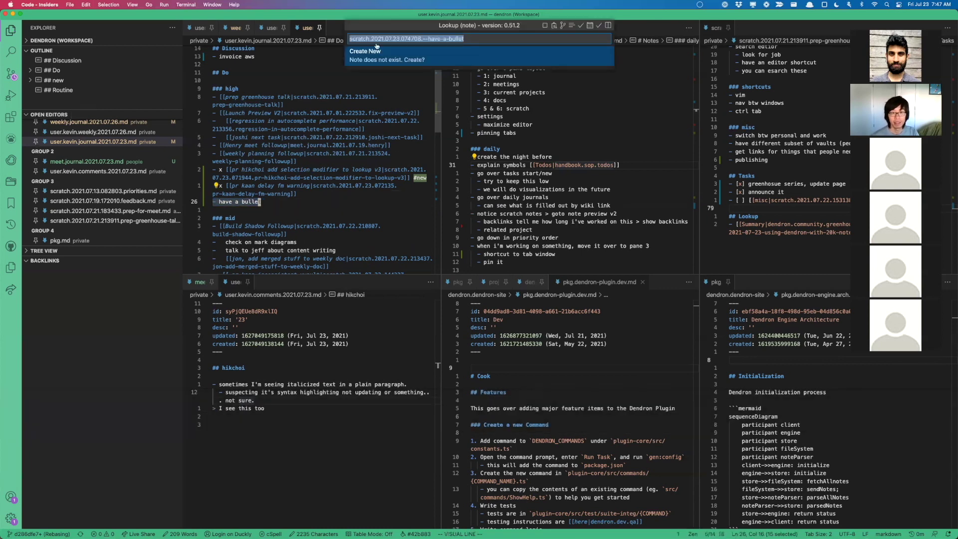
pyautogui.press('Escape')
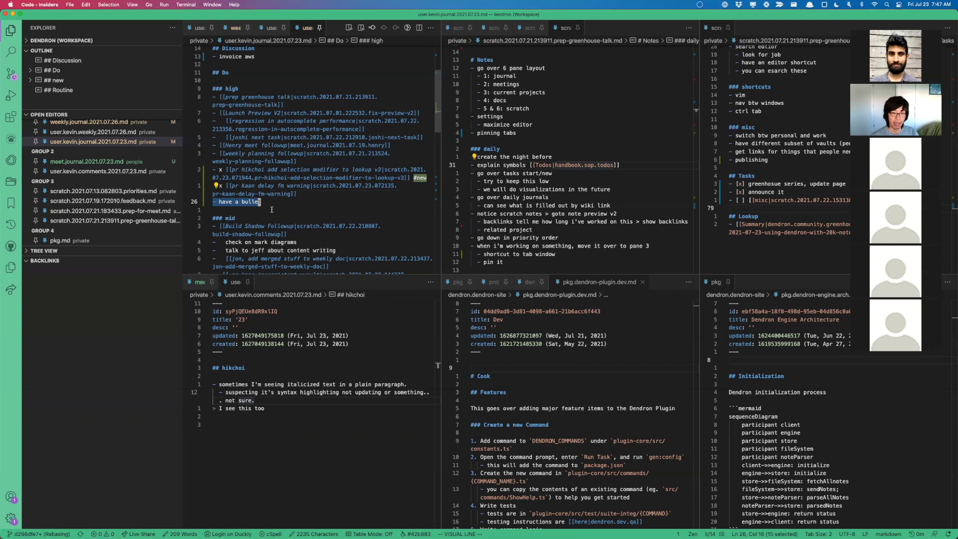
pyautogui.hotkey('ctrl', 's')
pyautogui.press('s')
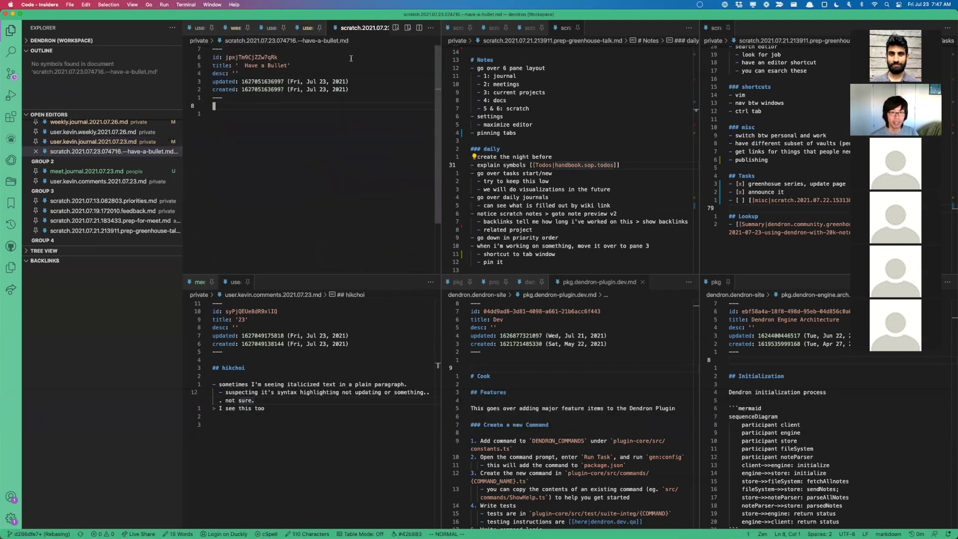
pyautogui.moveTo(274, 89)
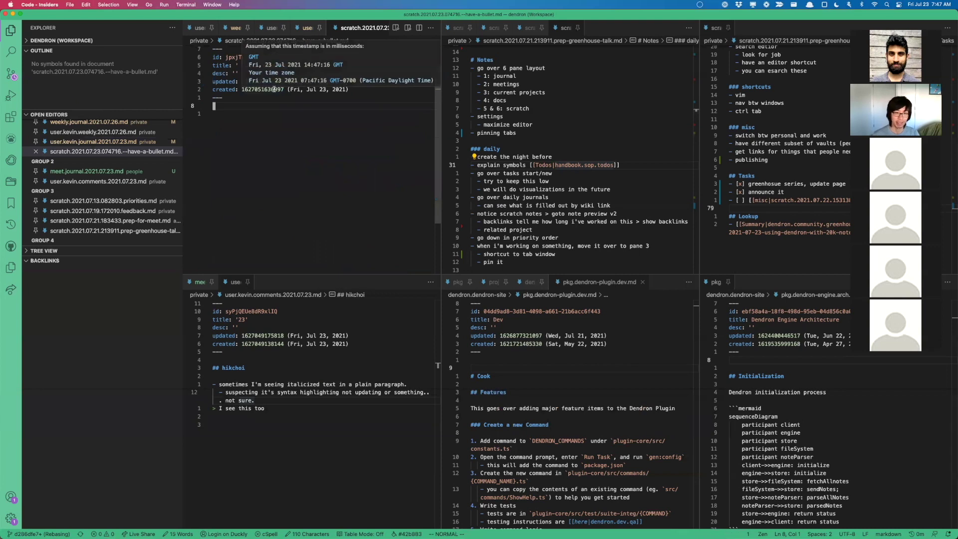
pyautogui.press('super+w')
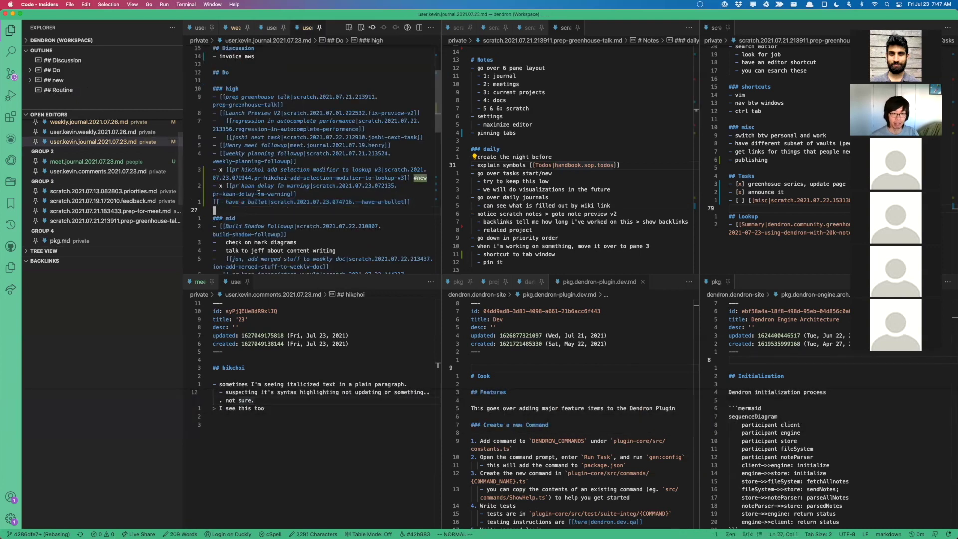
pyautogui.click(274, 202)
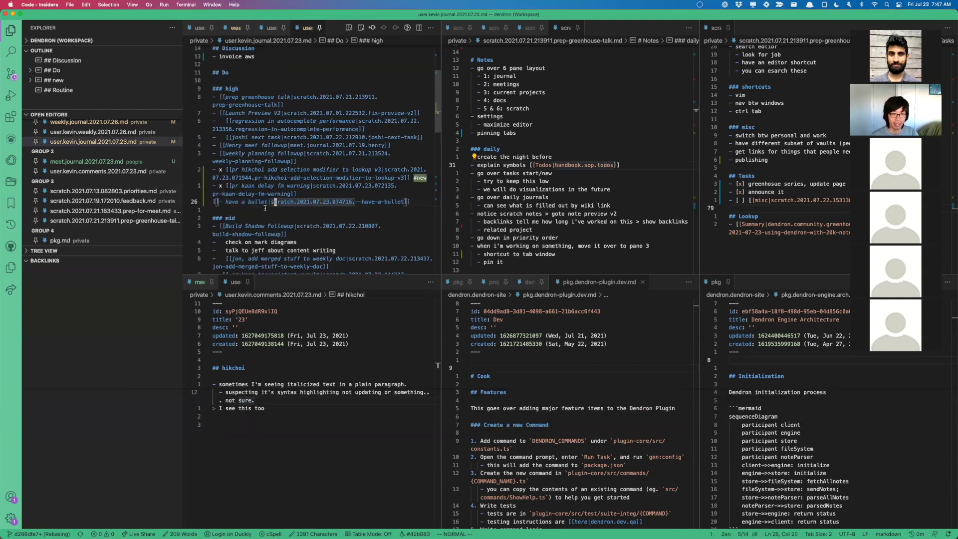
pyautogui.press('super+z')
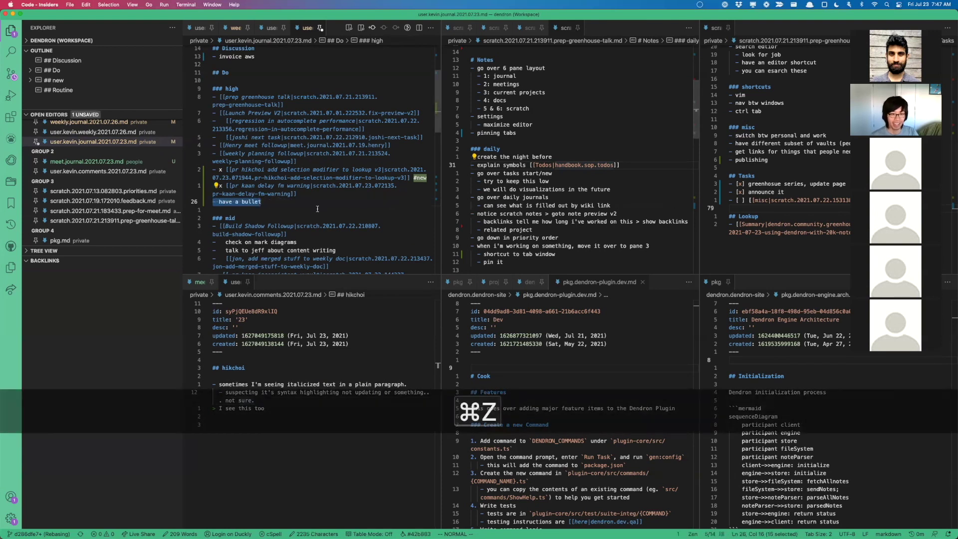
# Create a scratch note from just the 'have a bullet' item text and close it
pyautogui.hotkey('ctrl', 'c')
pyautogui.press('b')
pyautogui.press('v')
pyautogui.hotkey('shift', '4')
pyautogui.press('h')
pyautogui.hotkey('ctrl', 's')
pyautogui.press('s')
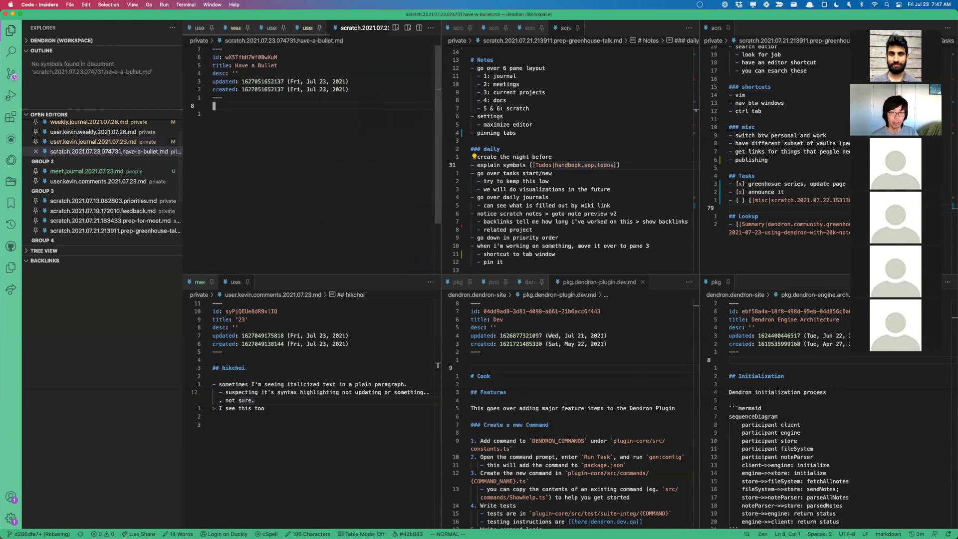
pyautogui.press('super+w')
# Delete the 'have a bullet' scratch note with Delete Node and remove its journal line
pyautogui.hotkey('ctrl', 'c')
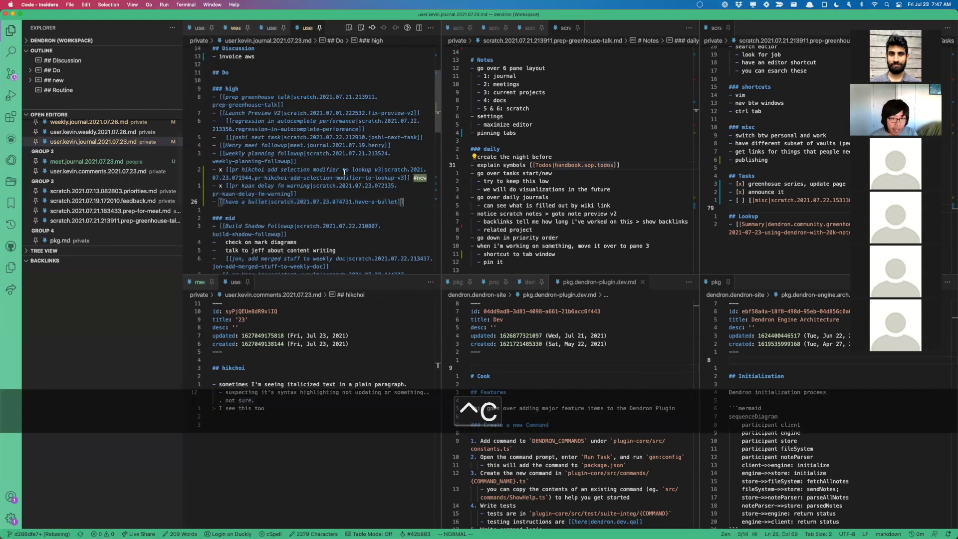
pyautogui.press('d')
pyautogui.press('d')
pyautogui.click(275, 113)
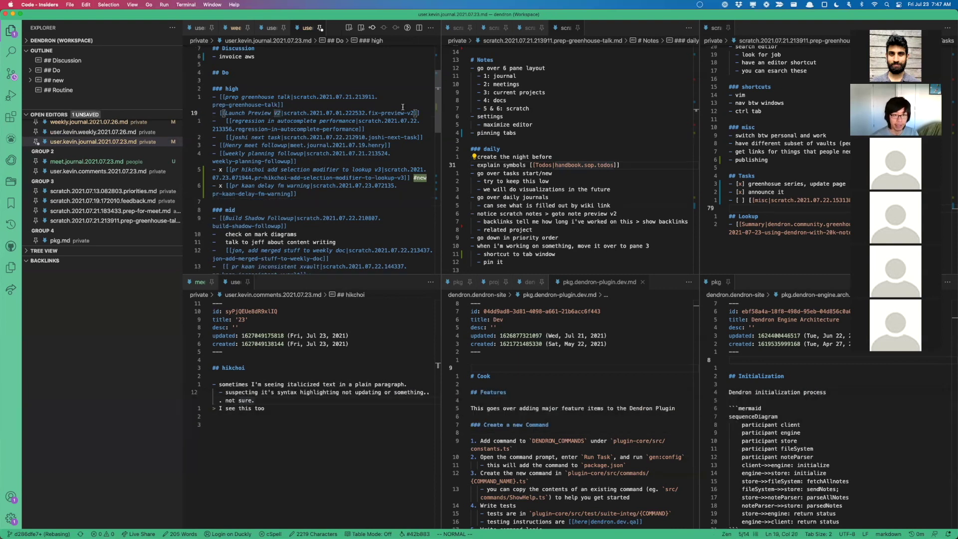
pyautogui.press('super+z')
pyautogui.press('h')
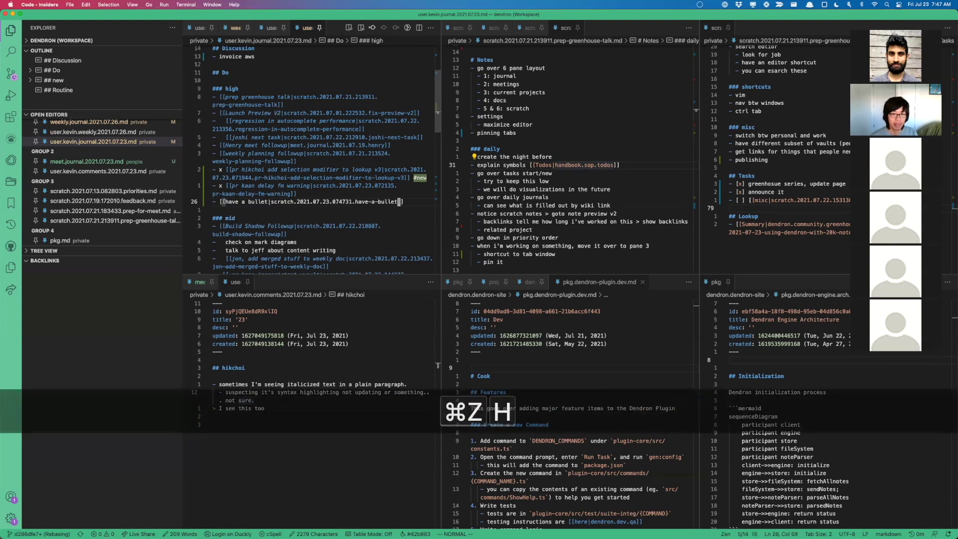
pyautogui.hotkey('ctrl', 'Return')
pyautogui.press('super+shift+d')
pyautogui.press('super+w')
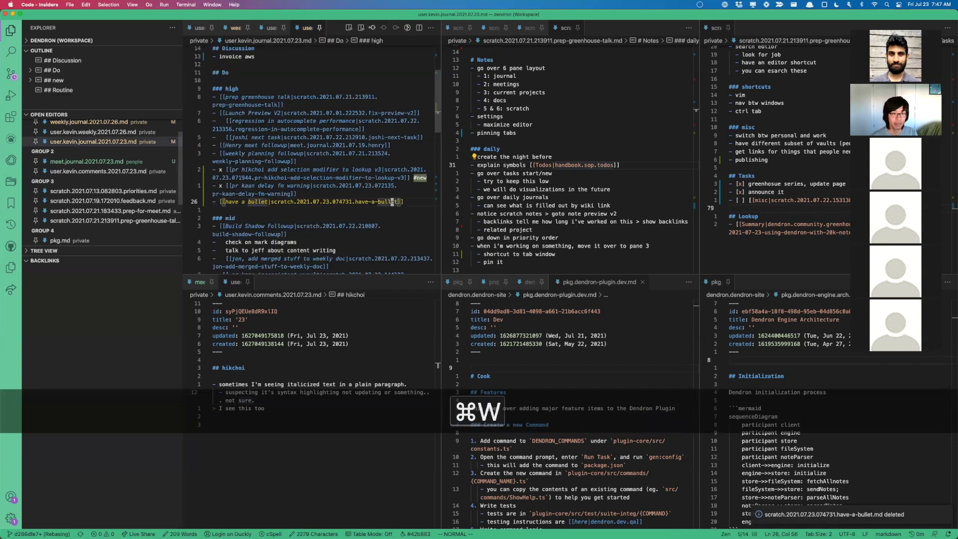
pyautogui.hotkey('ctrl', 'c')
pyautogui.press('d')
pyautogui.press('d')
# Open the linked Launch Preview V2 note
pyautogui.click(260, 153)
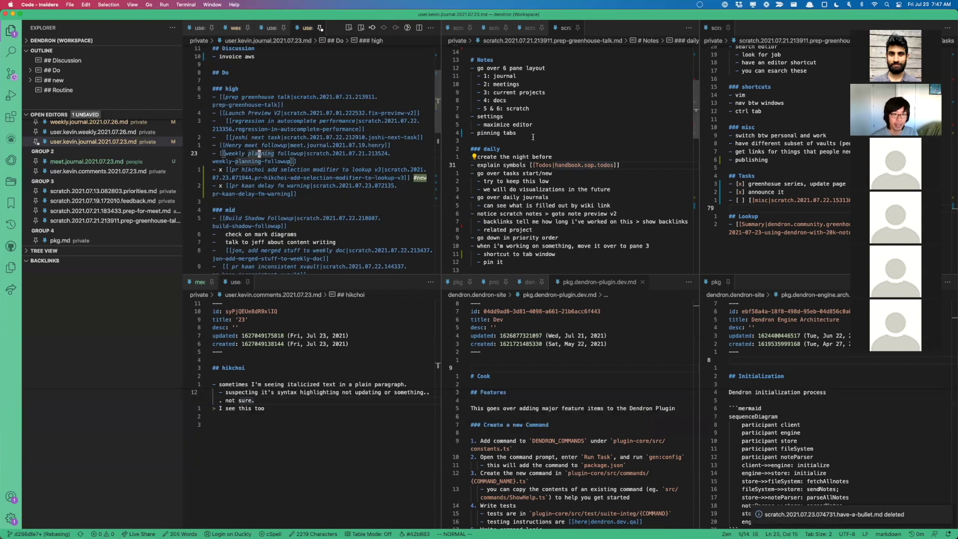
pyautogui.click(260, 113)
pyautogui.hotkey('ctrl', 'Return')
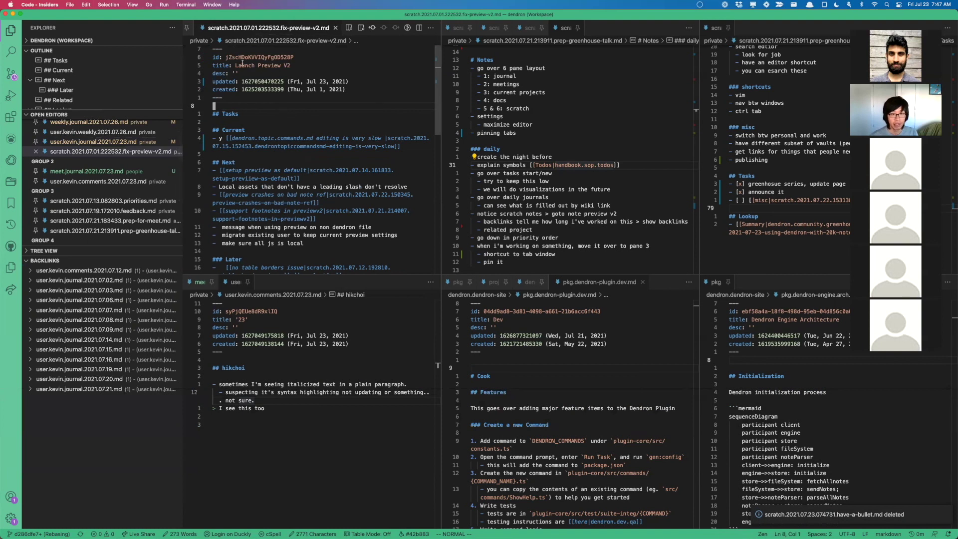
pyautogui.press('super+shift+p')
pyautogui.write('show')
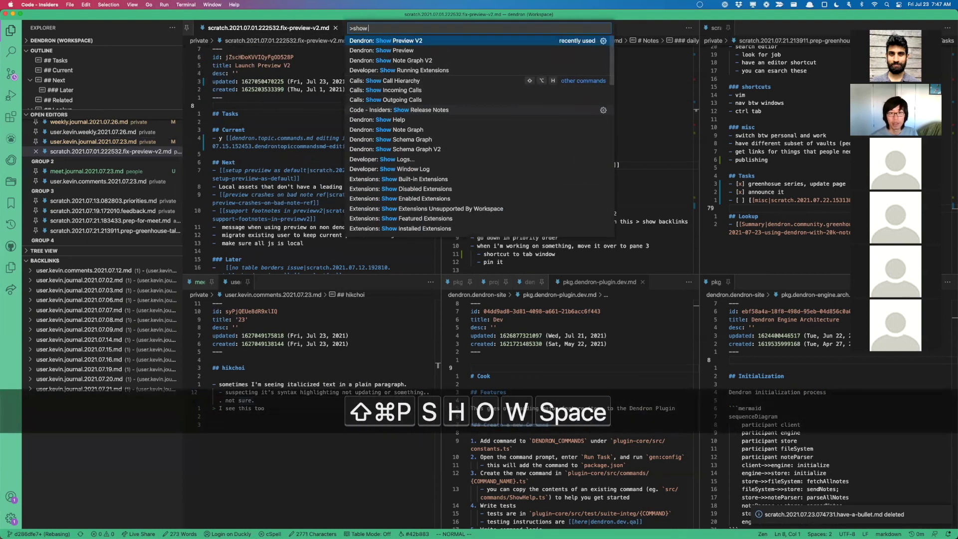
pyautogui.press('Return')
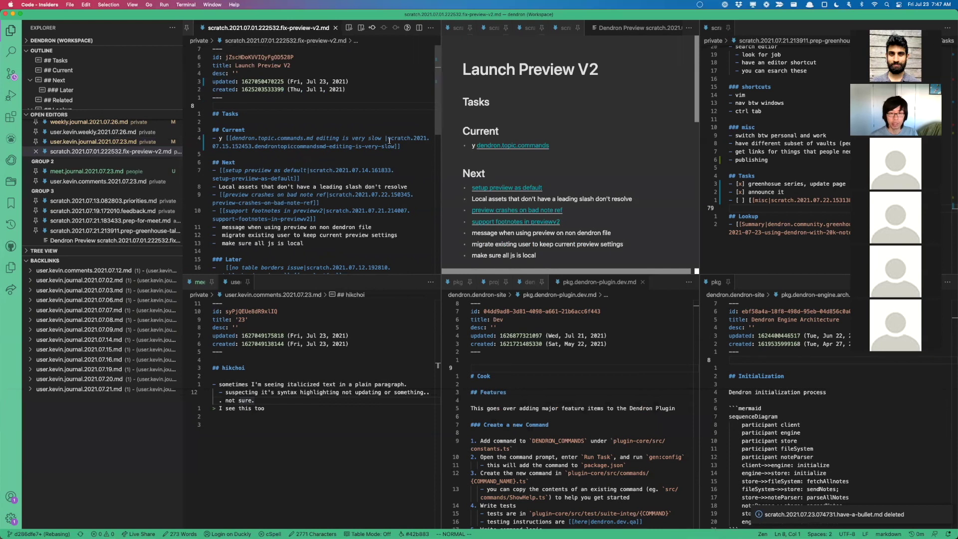
pyautogui.click(610, 98)
pyautogui.scroll(-3, 259, 93)
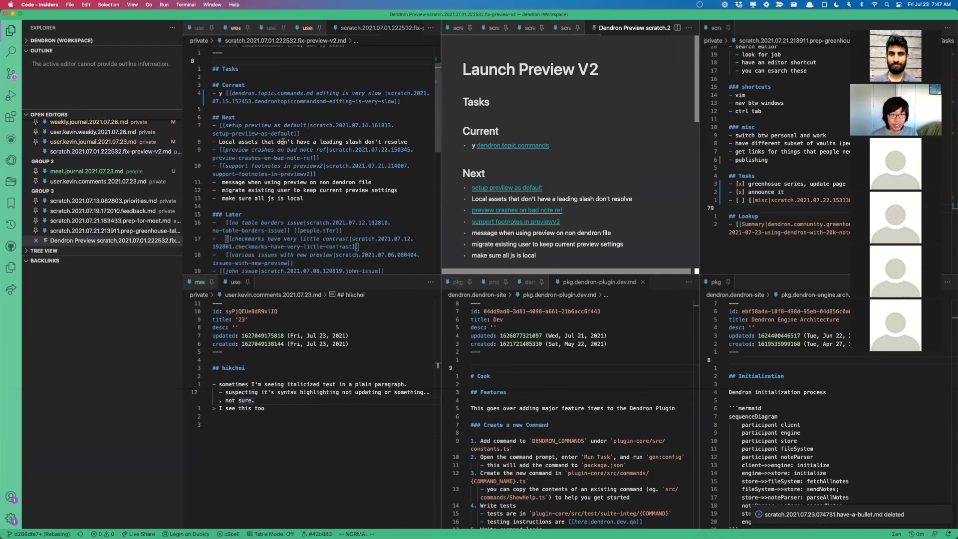
pyautogui.scroll(-4, 260, 171)
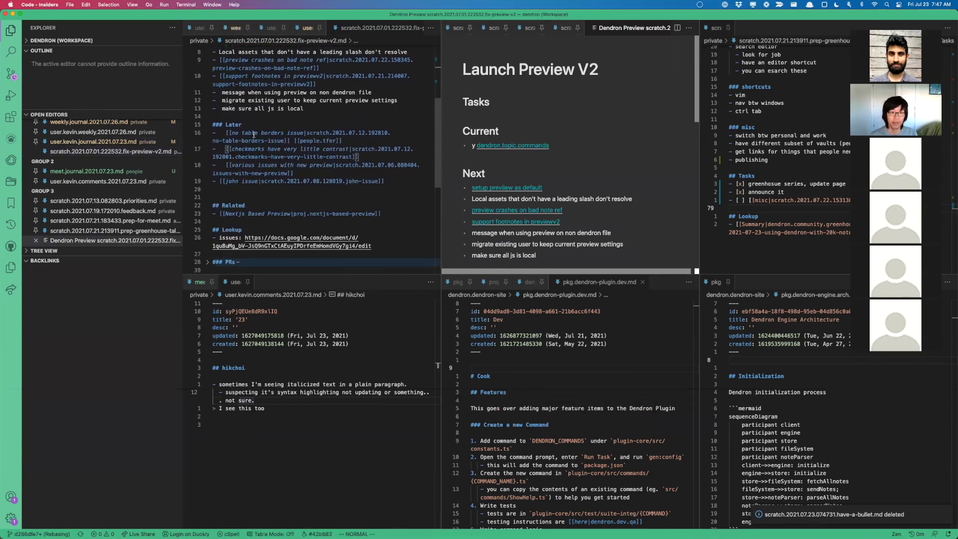
pyautogui.scroll(3, 303, 172)
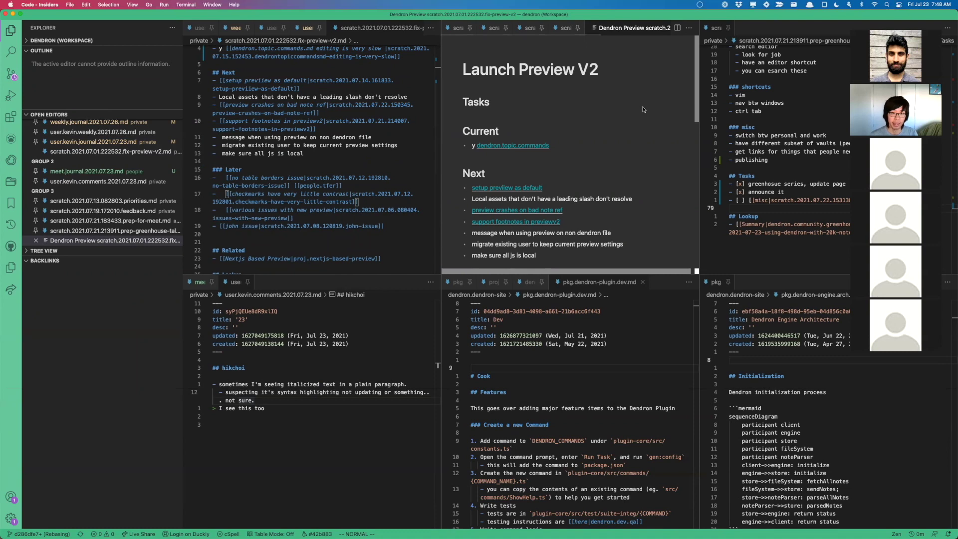
pyautogui.press('super+w')
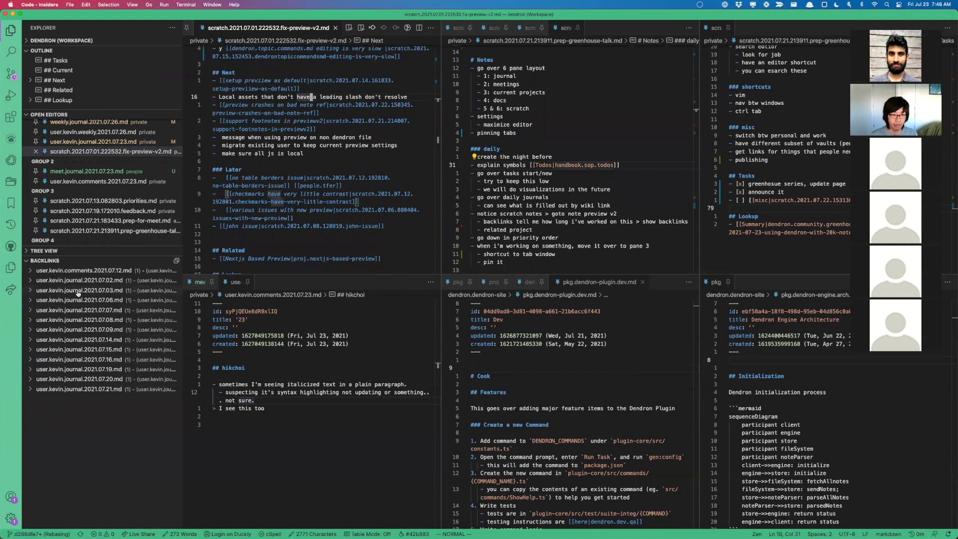
# Follow the 2021.07.08 journal backlink from fix-preview-v2, skim it, and close it
pyautogui.click(313, 155)
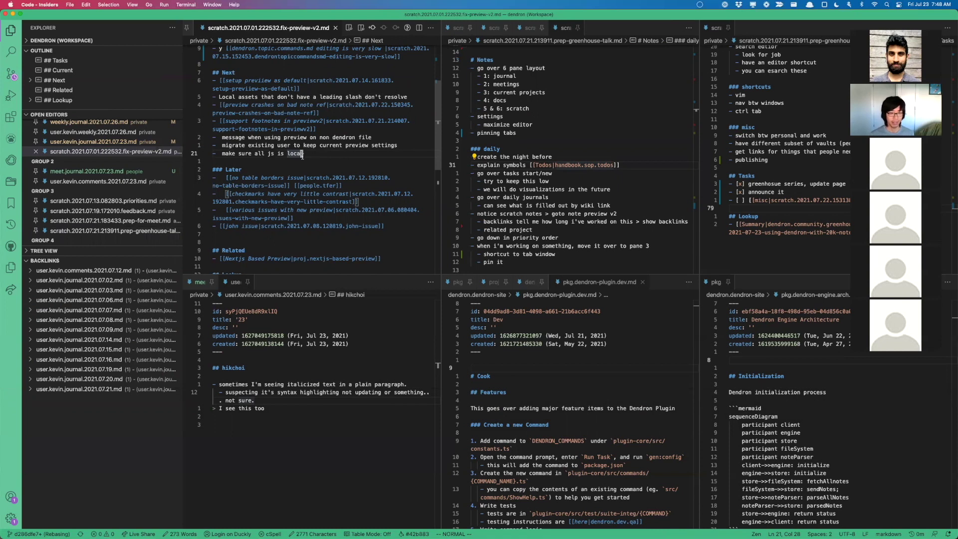
pyautogui.click(85, 320)
pyautogui.scroll(-3, 370, 143)
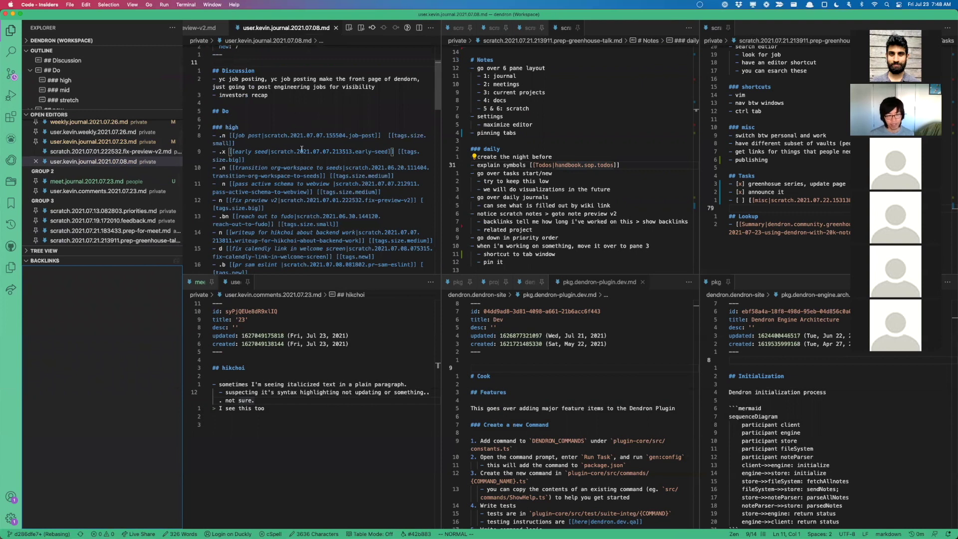
pyautogui.moveTo(301, 149)
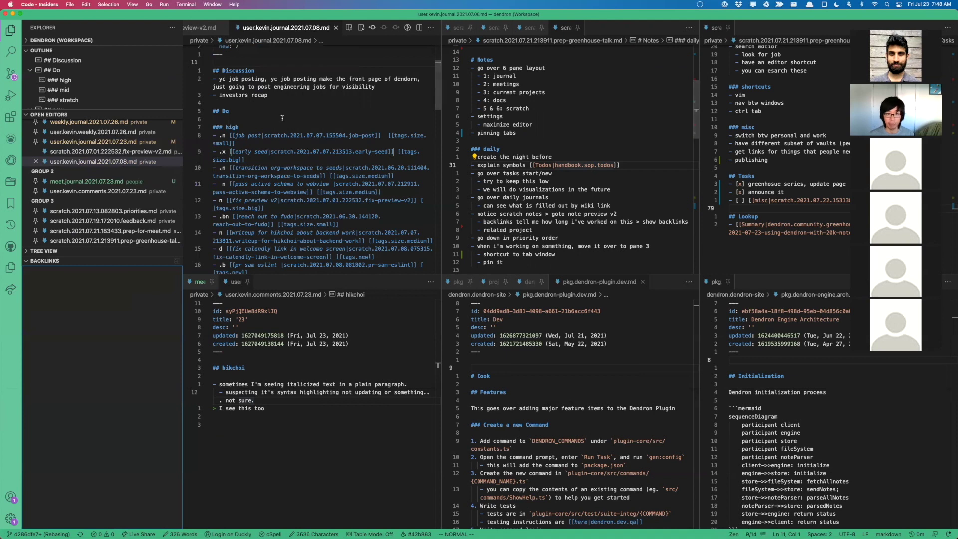
pyautogui.press('super+w')
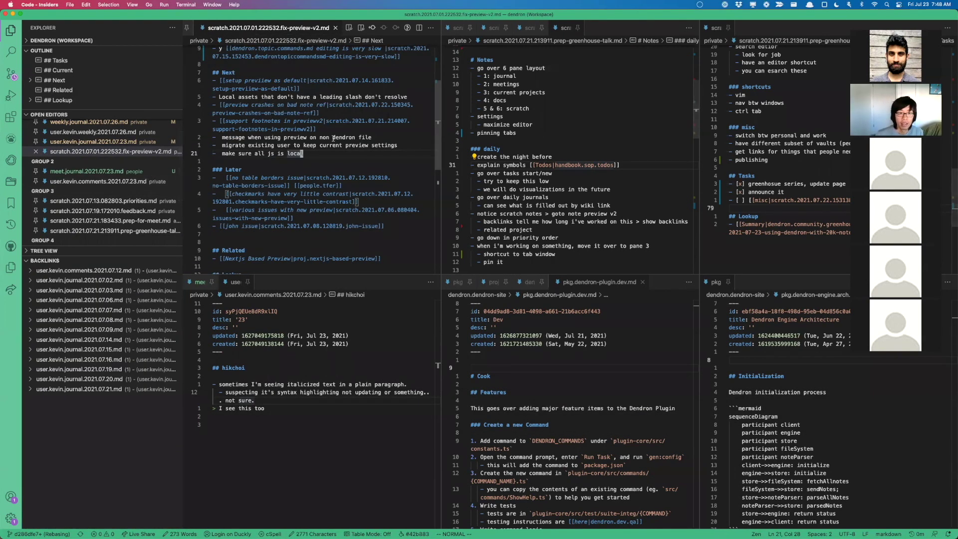
# Browse the Related and Tasks sections of the fix-preview-v2 note
pyautogui.scroll(-3, 319, 147)
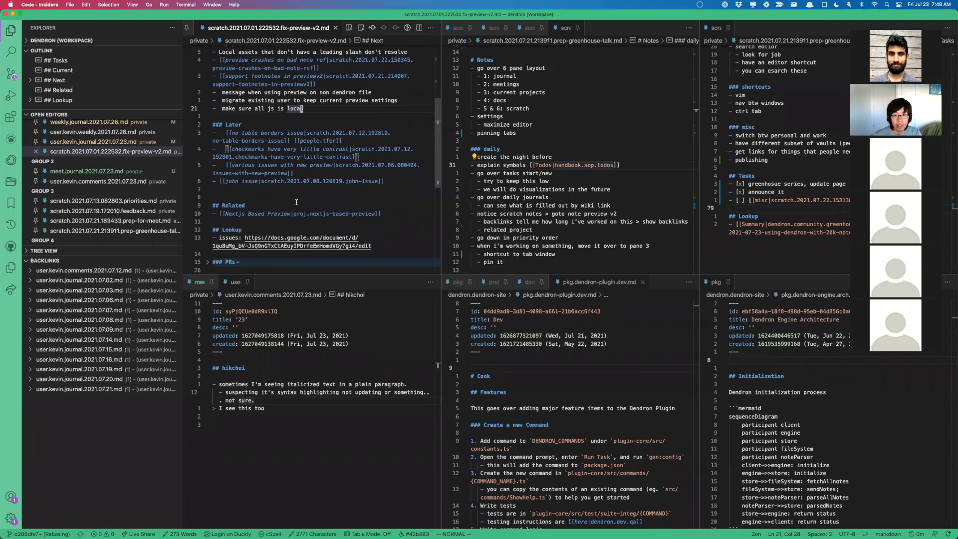
pyautogui.scroll(-1, 299, 175)
pyautogui.click(280, 185)
pyautogui.scroll(8, 249, 165)
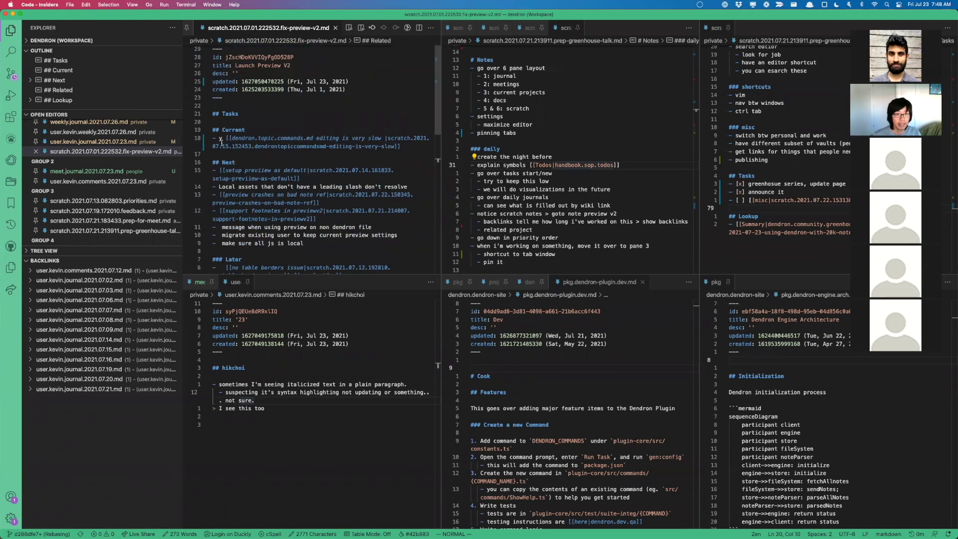
pyautogui.click(301, 111)
pyautogui.scroll(-4, 330, 136)
pyautogui.scroll(4, 297, 204)
pyautogui.scroll(-6, 275, 221)
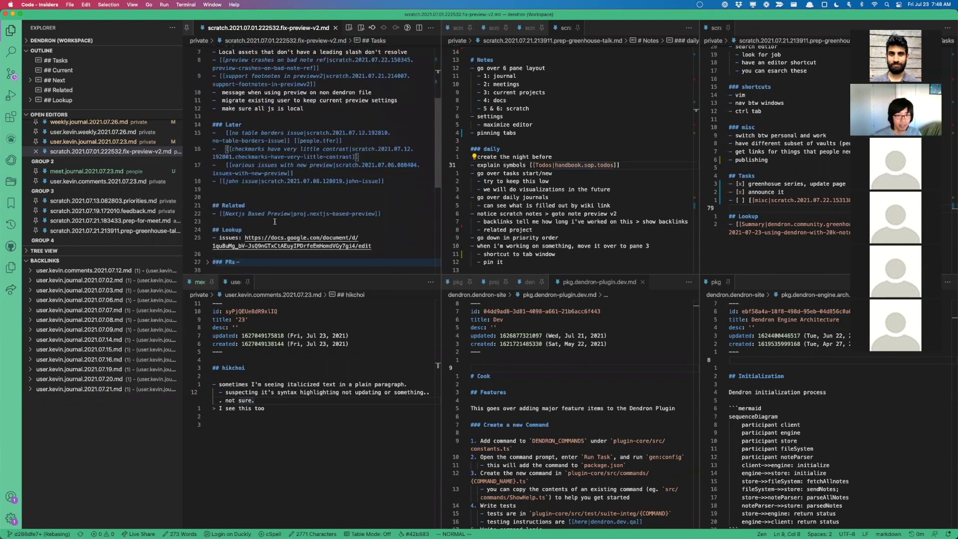
# Check the Nextjs Based Preview and john issue links, then close fix-preview-v2
pyautogui.click(278, 218)
pyautogui.click(347, 213)
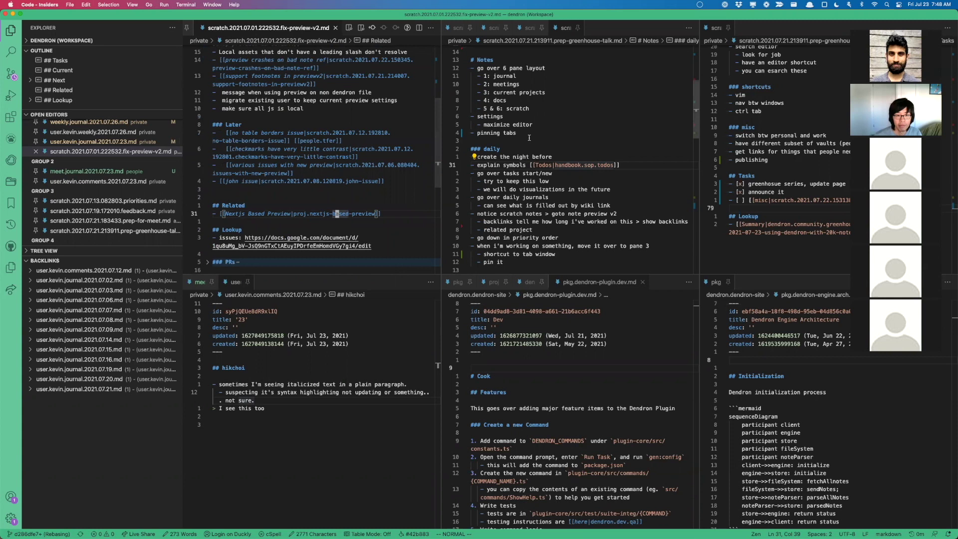
pyautogui.scroll(-1, 335, 140)
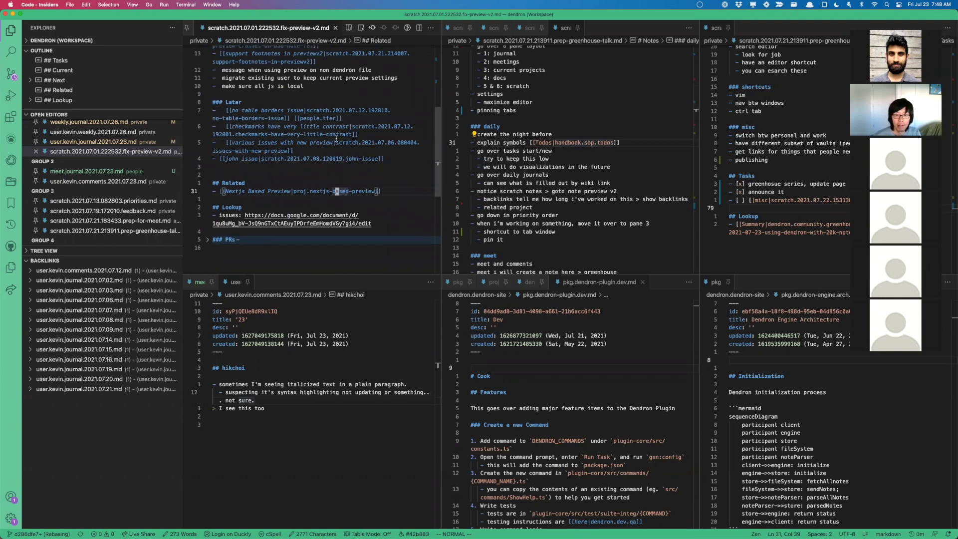
pyautogui.click(314, 159)
pyautogui.press('super+w')
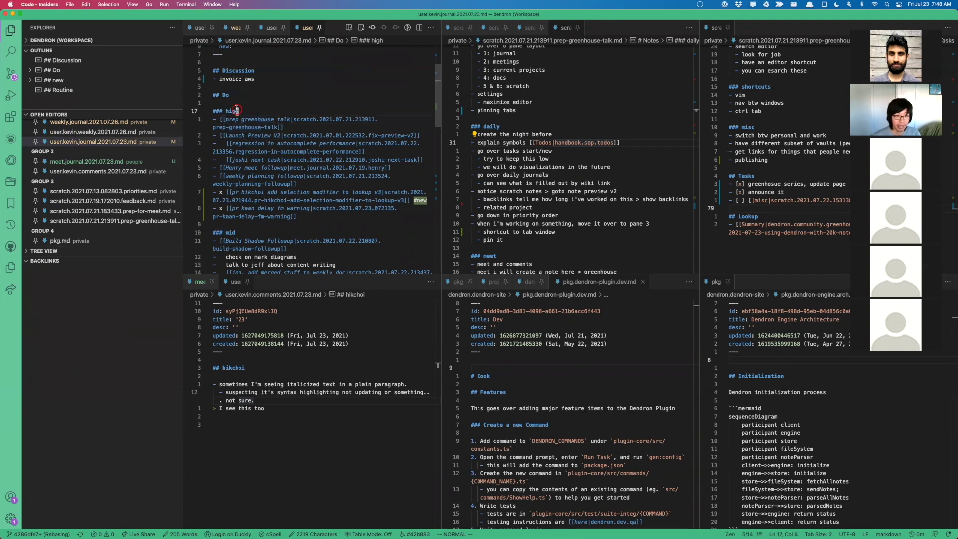
# Mark the prep greenhouse talk task done with '- x', save, and switch to the meet journal
pyautogui.moveTo(213, 111); pyautogui.dragTo(305, 218)
pyautogui.hotkey('shift', 'b')
pyautogui.hotkey('shift', 'i')
pyautogui.write('.')
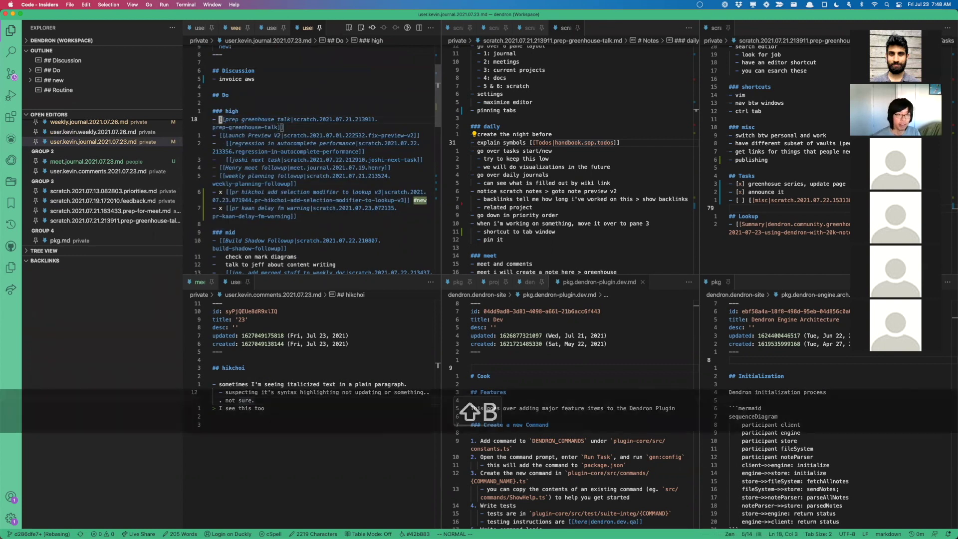
pyautogui.hotkey('ctrl', 'c')
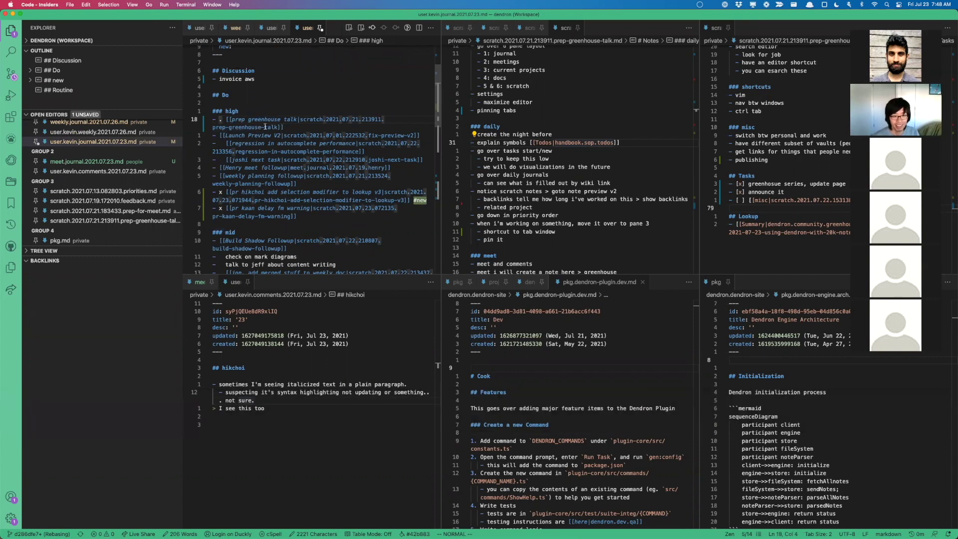
pyautogui.press('h')
pyautogui.press('x')
pyautogui.press('super+s')
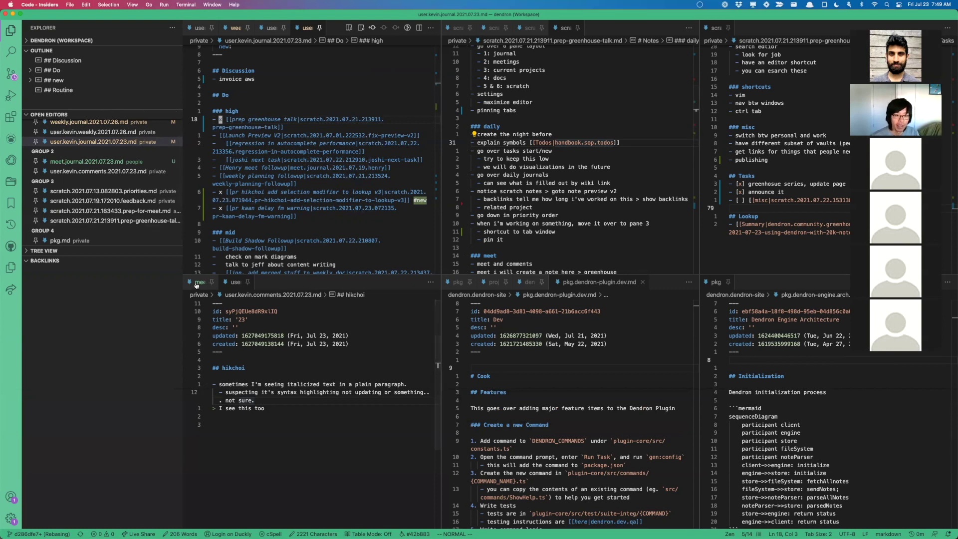
pyautogui.hotkey('ctrl', 'tab')
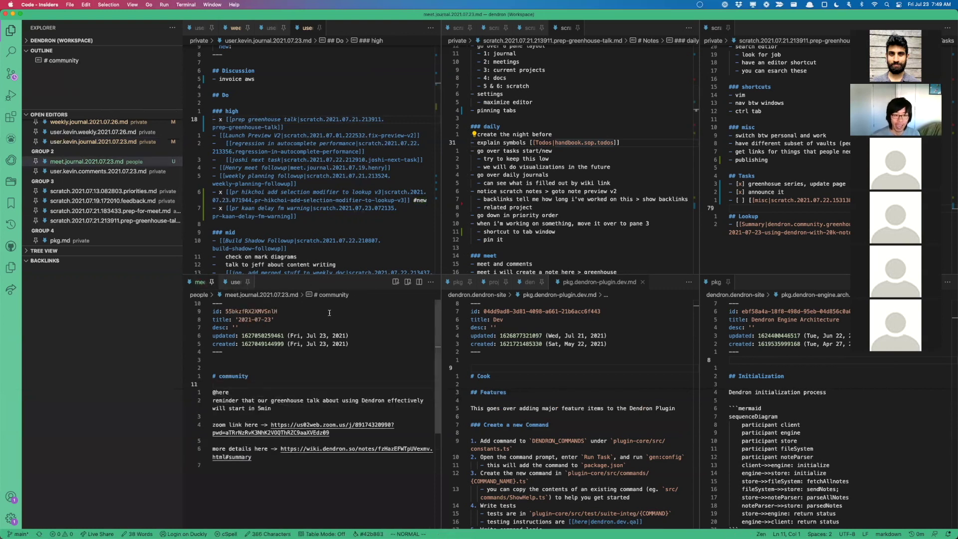
# Add a '# greenhouse' heading with an empty '-' bullet below the meet notes and save
pyautogui.click(271, 453)
pyautogui.hotkey('ctrl', 'c')
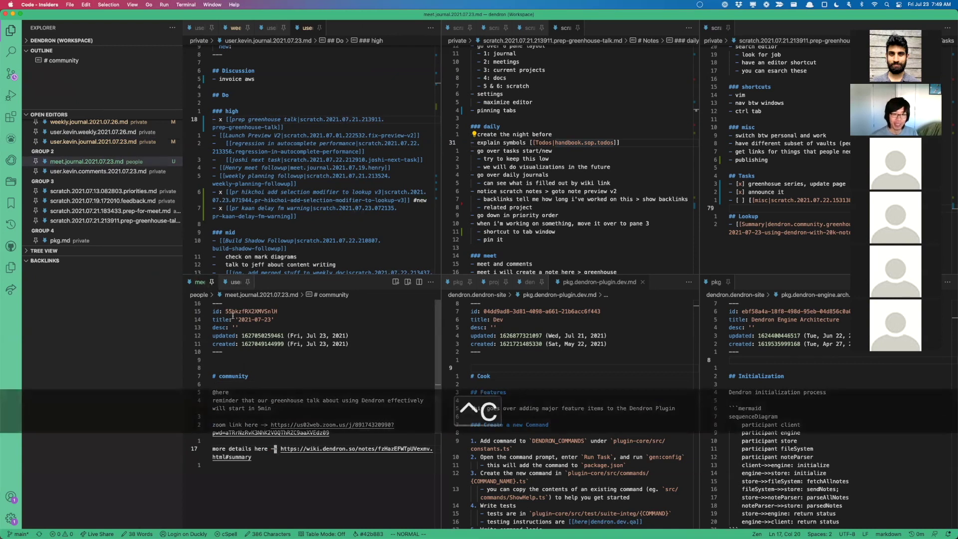
pyautogui.press('j')
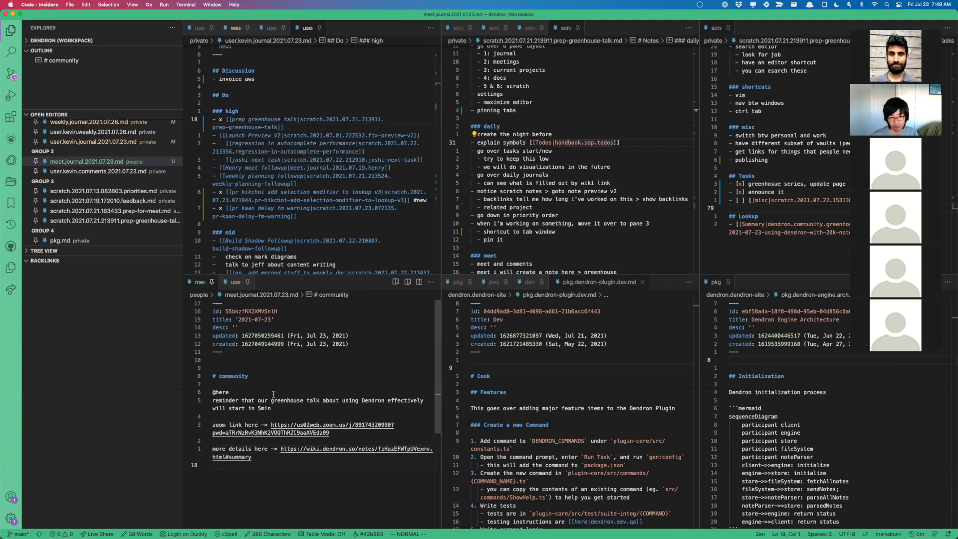
pyautogui.press('o')
pyautogui.press('Return')
pyautogui.write('# greenhouse')
pyautogui.hotkey('ctrl', 'c')
pyautogui.press('super+s')
pyautogui.press('o')
pyautogui.press('Return')
pyautogui.write('-')
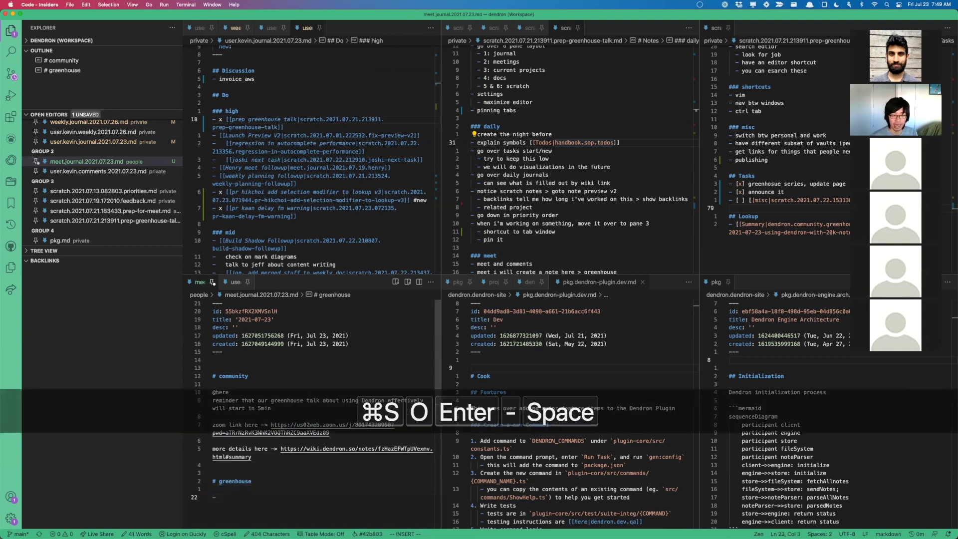
pyautogui.hotkey('ctrl', 'c')
# Move the selected community section into a new '.community' child note and close it
pyautogui.click(270, 457)
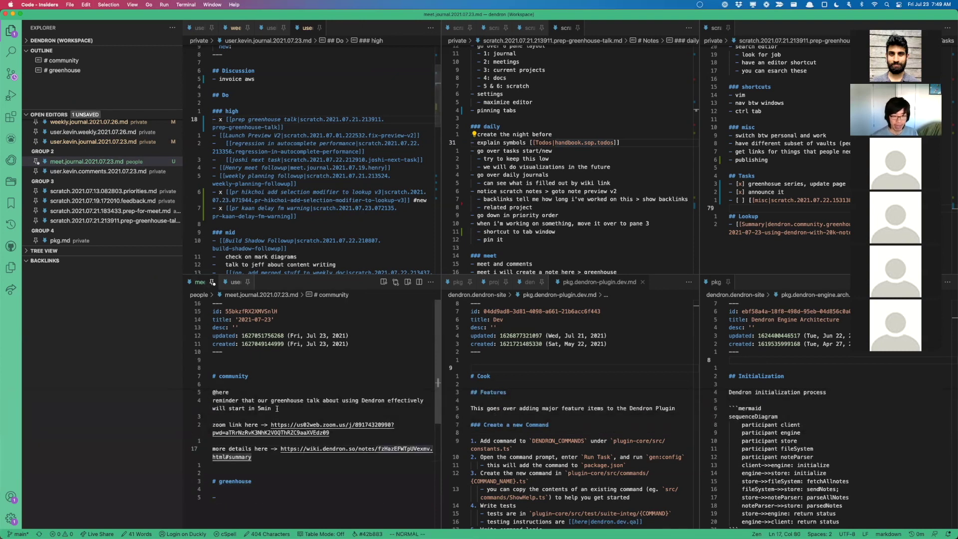
pyautogui.hotkey('shift', 'v')
pyautogui.hotkey('shift', '[')
pyautogui.hotkey('shift', '[')
pyautogui.hotkey('shift', '[')
pyautogui.hotkey('shift', '[')
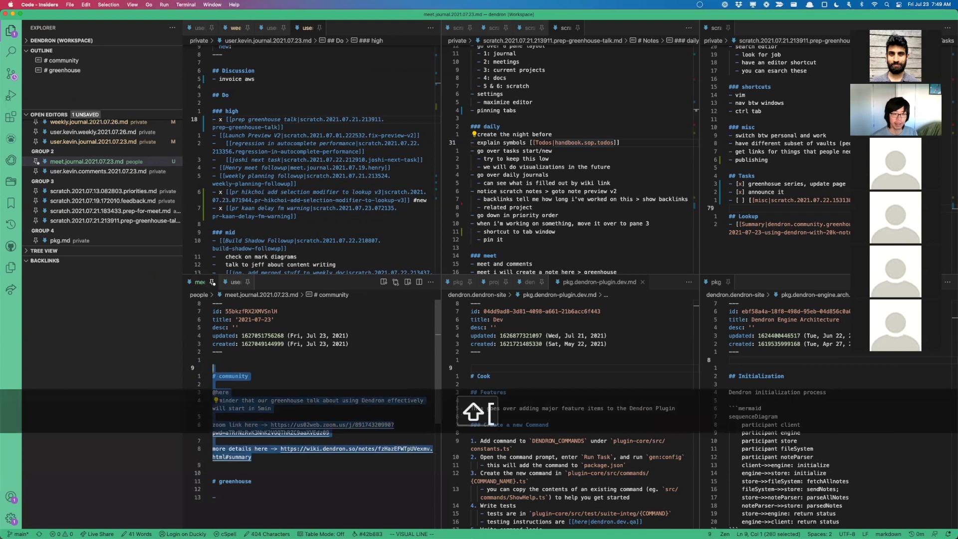
pyautogui.press('j')
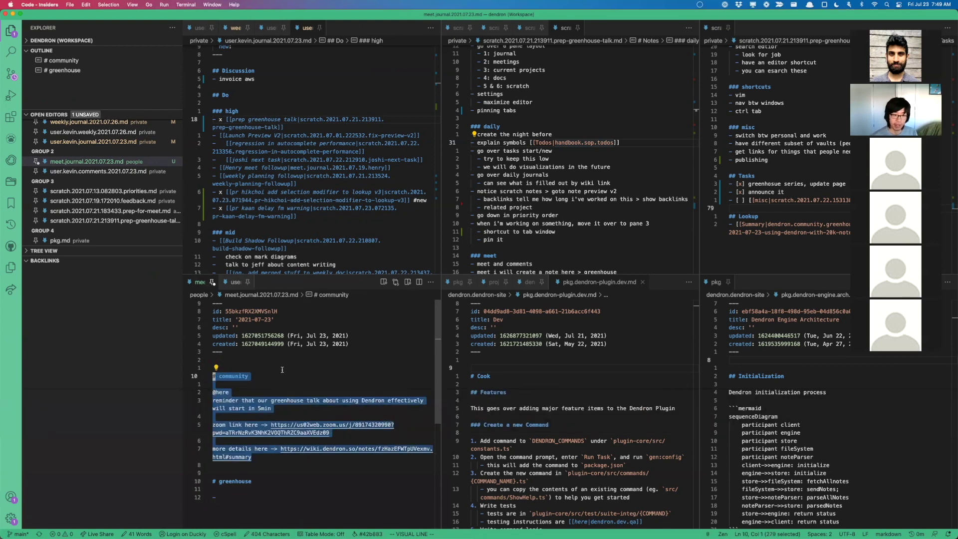
pyautogui.press('super+l')
pyautogui.press('Right')
pyautogui.write('.comm')
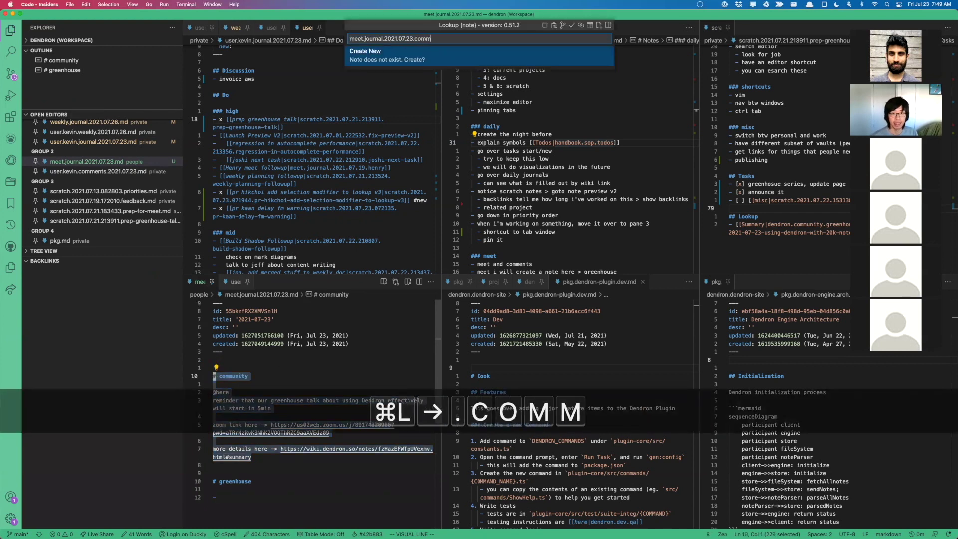
pyautogui.write('unity')
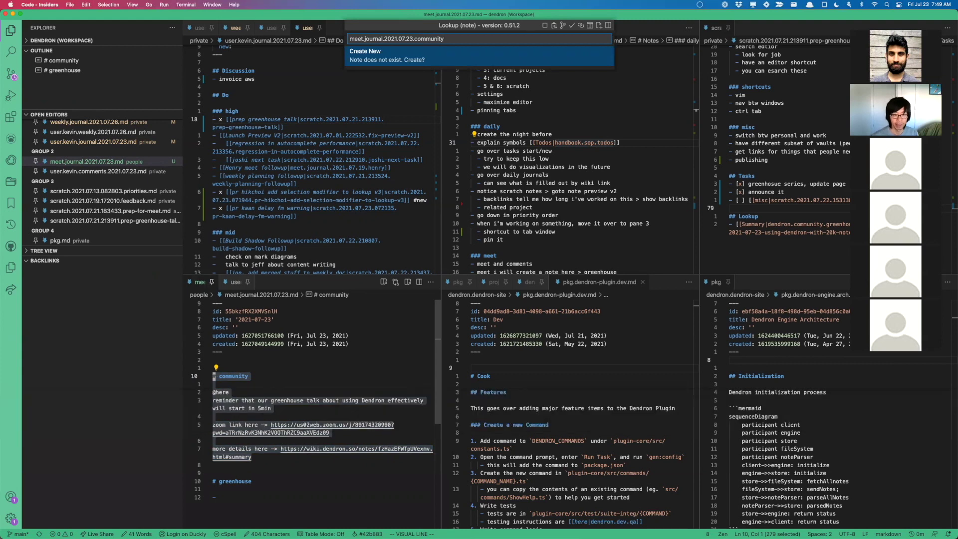
pyautogui.press('Return')
pyautogui.press('super+w')
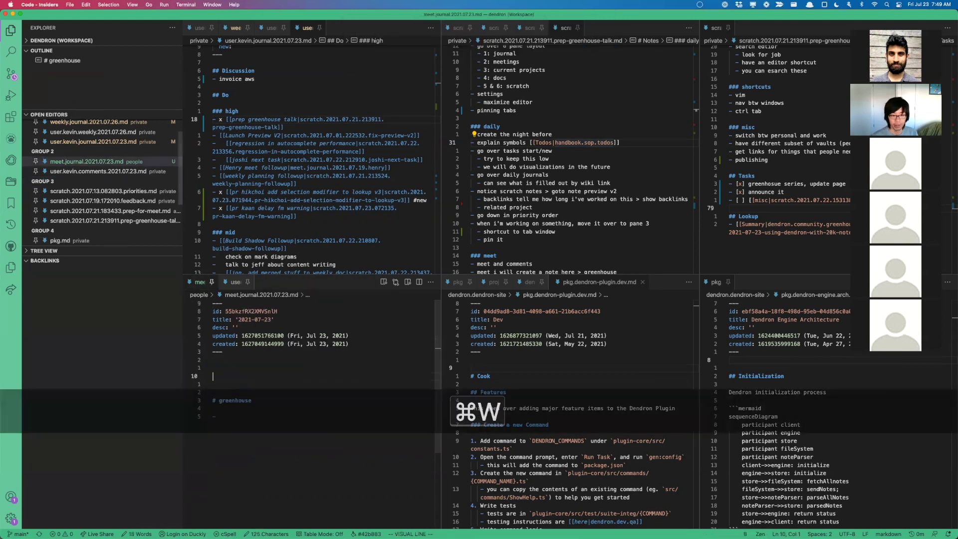
# Delete the leftover blank lines in the meet journal and return to today's journal
pyautogui.hotkey('ctrl', 'k')
pyautogui.hotkey('shift', 'v')
pyautogui.press('j')
pyautogui.press('j')
pyautogui.press('j')
pyautogui.press('x')
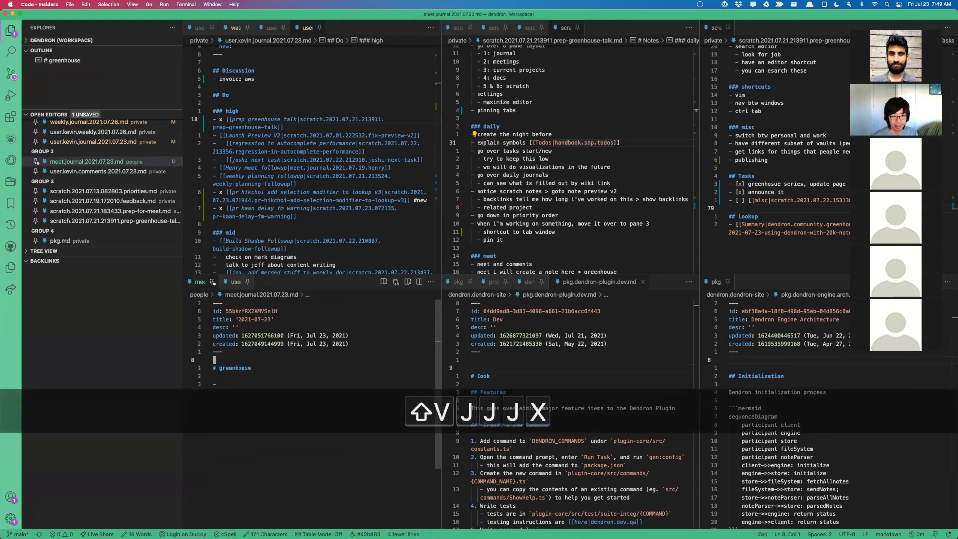
pyautogui.press('super+l')
pyautogui.press('Escape')
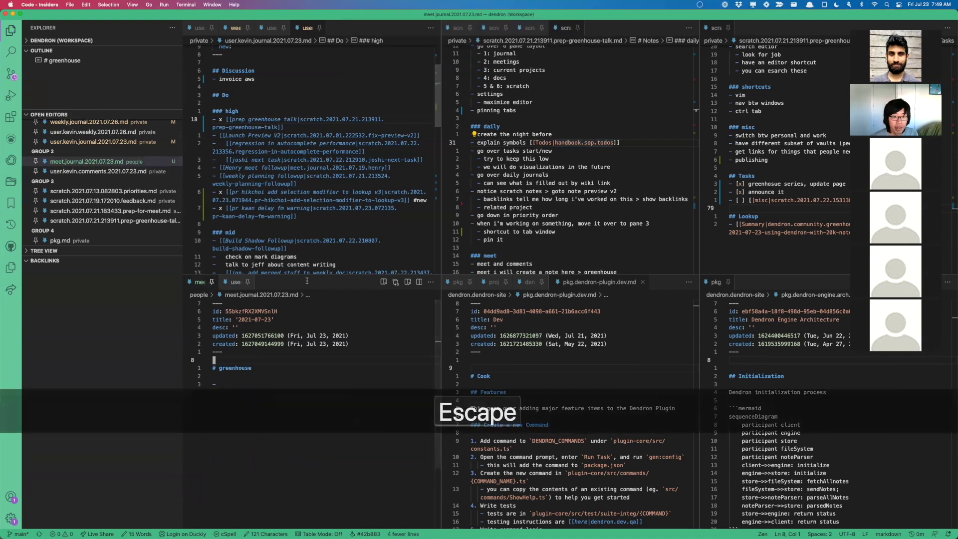
pyautogui.hotkey('ctrl', 'k')
pyautogui.hotkey('ctrl', 'c')
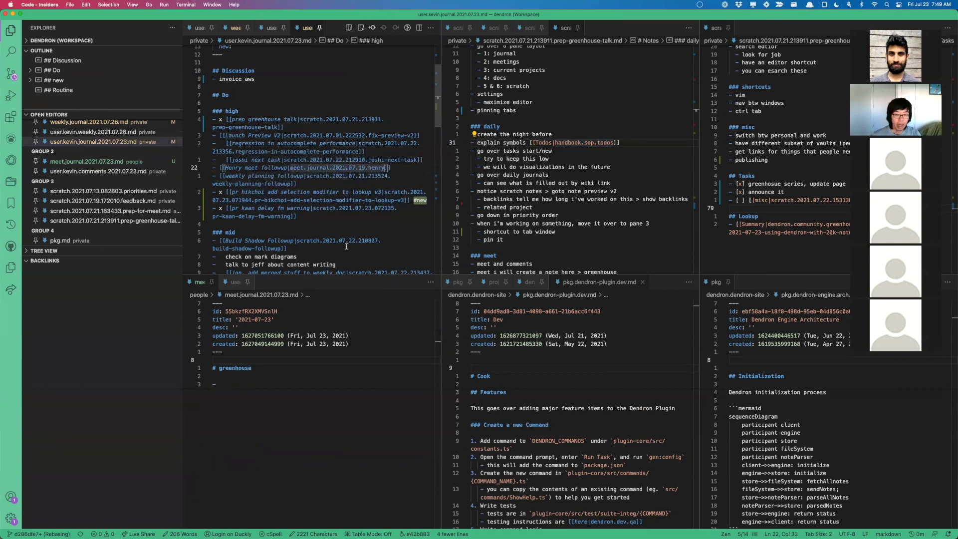
# Switch to the meet journal and move down to the bullet under greenhouse
pyautogui.scroll(-3, 389, 188)
pyautogui.scroll(2, 330, 177)
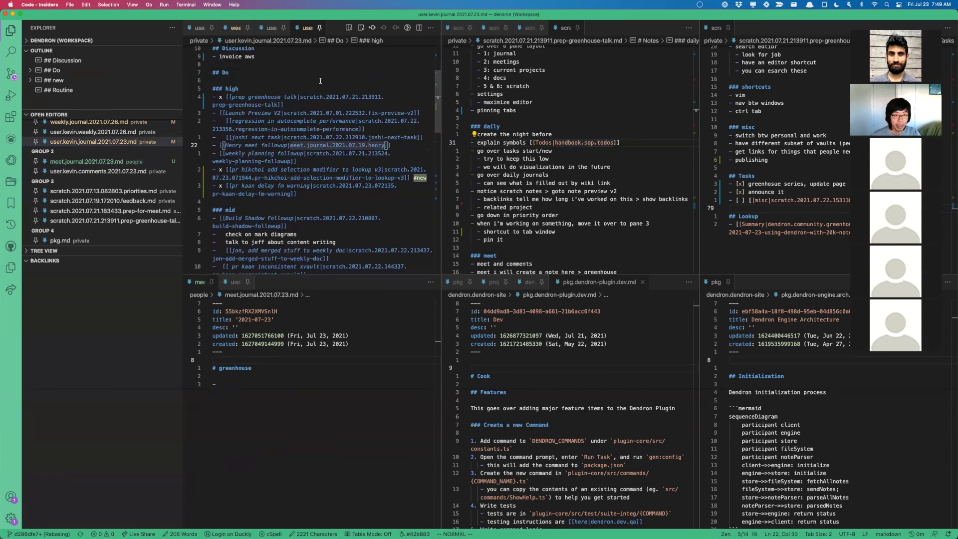
pyautogui.press('4')
pyautogui.press('k')
pyautogui.hotkey('ctrl', 'j')
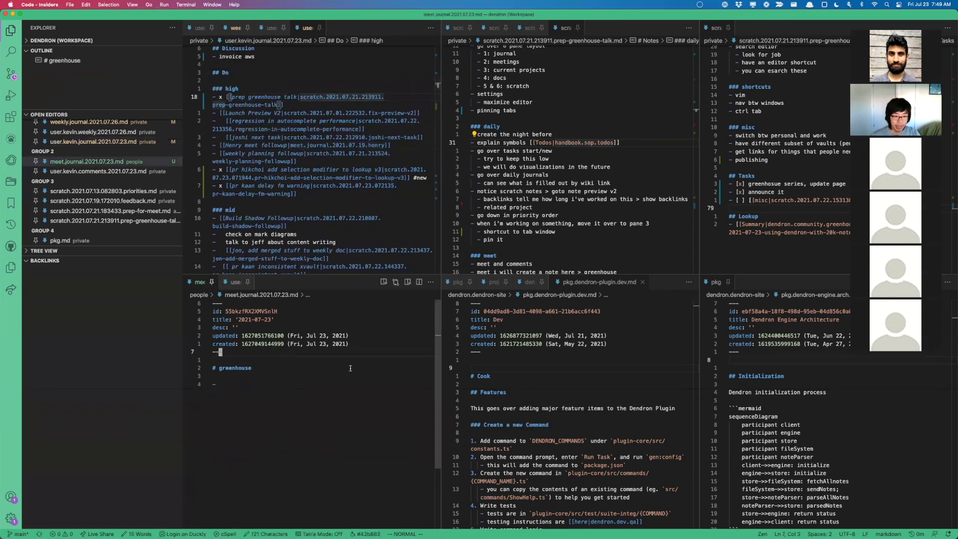
pyautogui.scroll(-2, 350, 368)
pyautogui.scroll(-5, 523, 163)
pyautogui.scroll(-4, 523, 163)
pyautogui.press('4')
pyautogui.press('j')
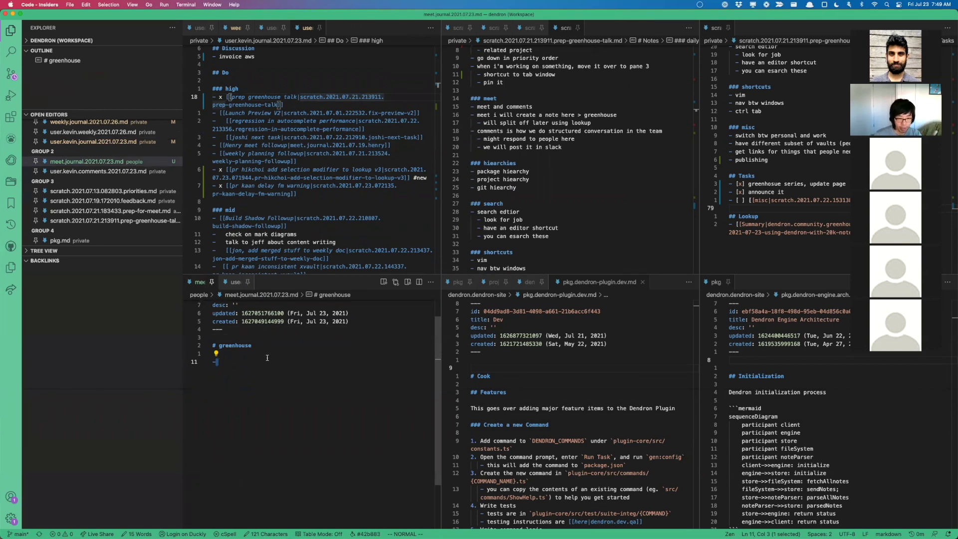
# Look up people.kpa and user notes, open the matching user readme note, then close it
pyautogui.press('super+l')
pyautogui.write('people.')
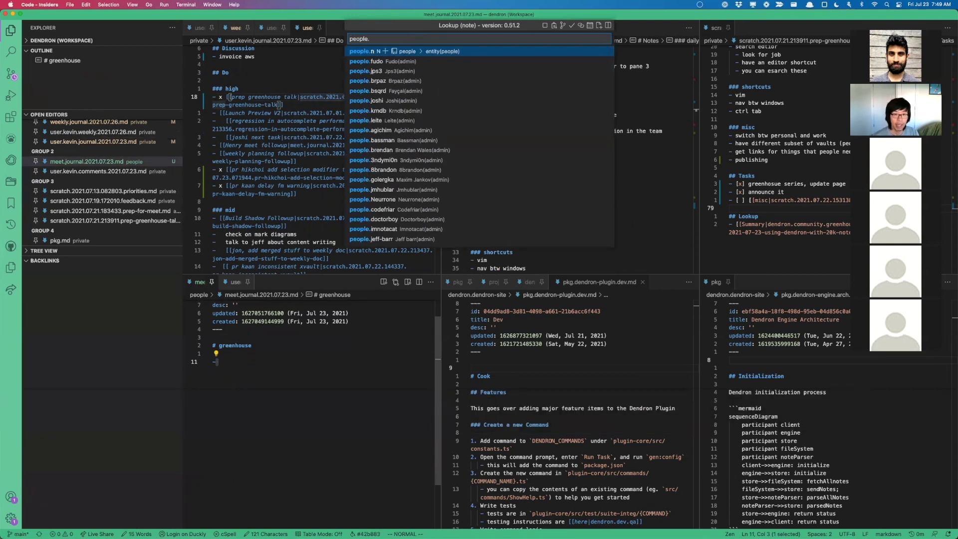
pyautogui.write('kpa')
pyautogui.press('Escape')
pyautogui.press('super+l')
pyautogui.write('user.kp')
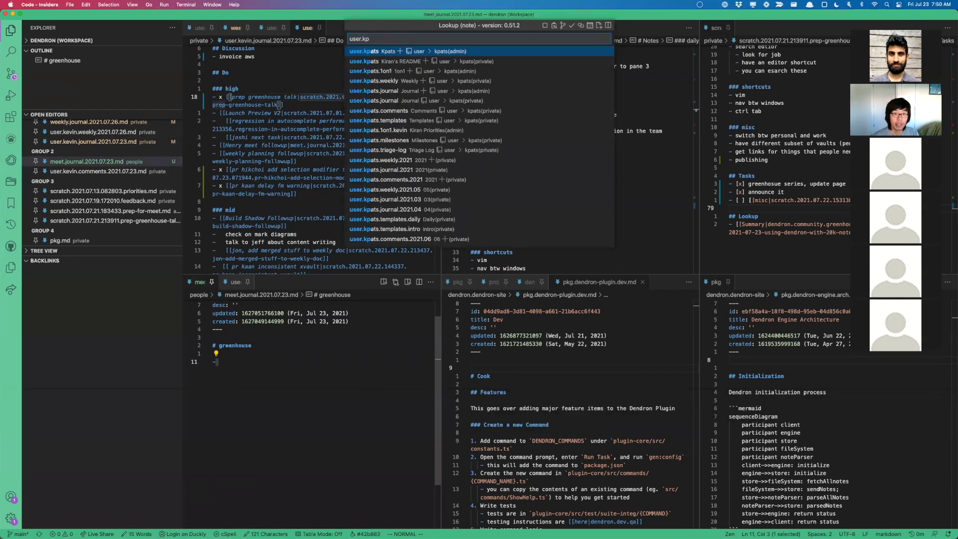
pyautogui.write('ats')
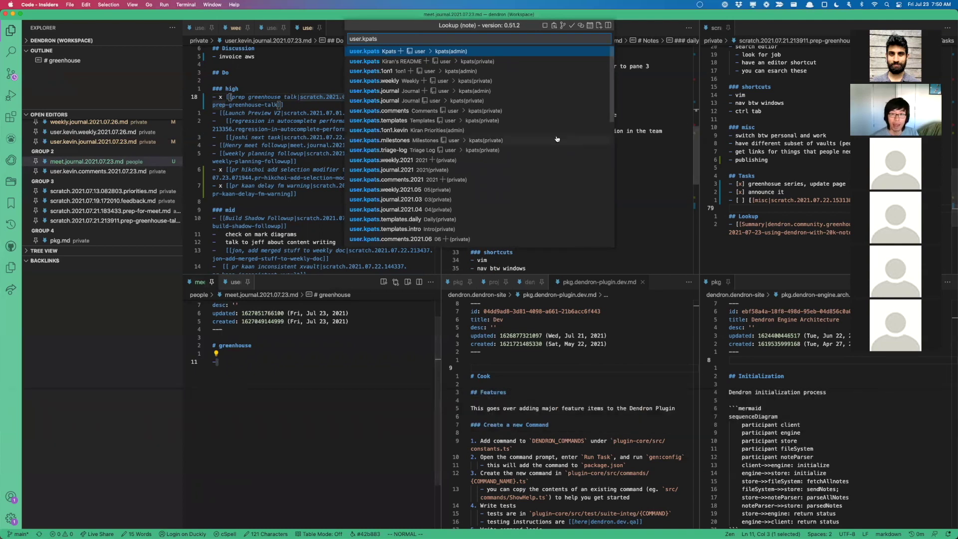
pyautogui.click(562, 25)
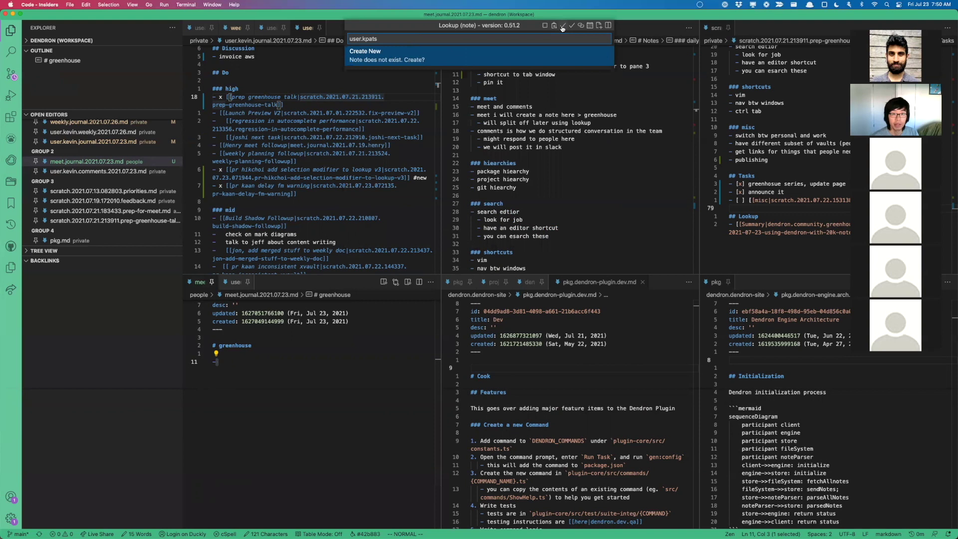
pyautogui.press('Escape')
pyautogui.click(302, 356)
pyautogui.write('user.kaa')
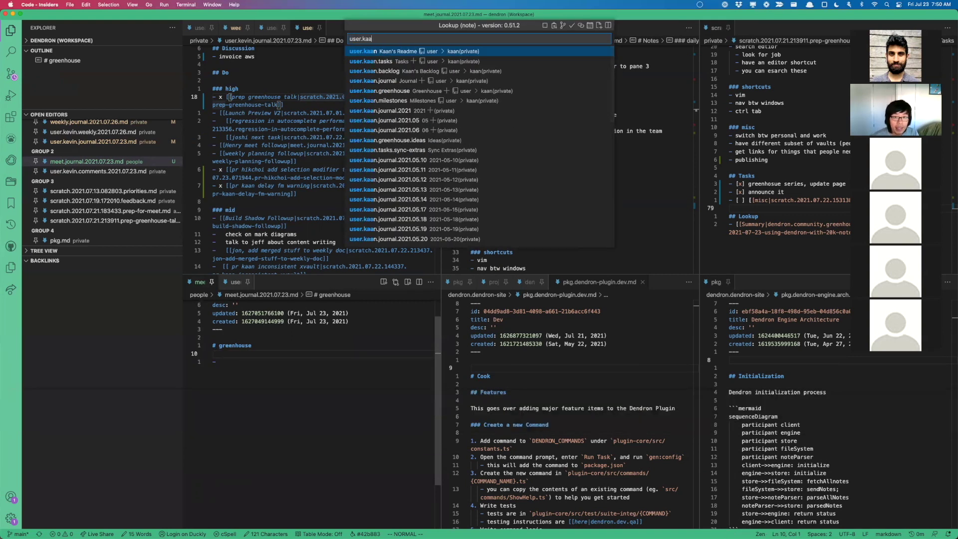
pyautogui.press('Return')
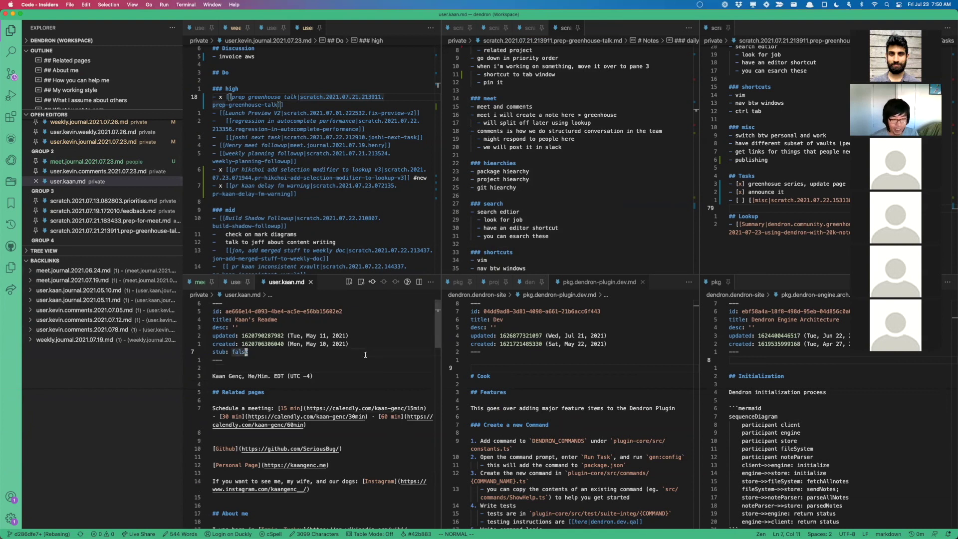
pyautogui.press('super+w')
pyautogui.hotkey('ctrl', 'c')
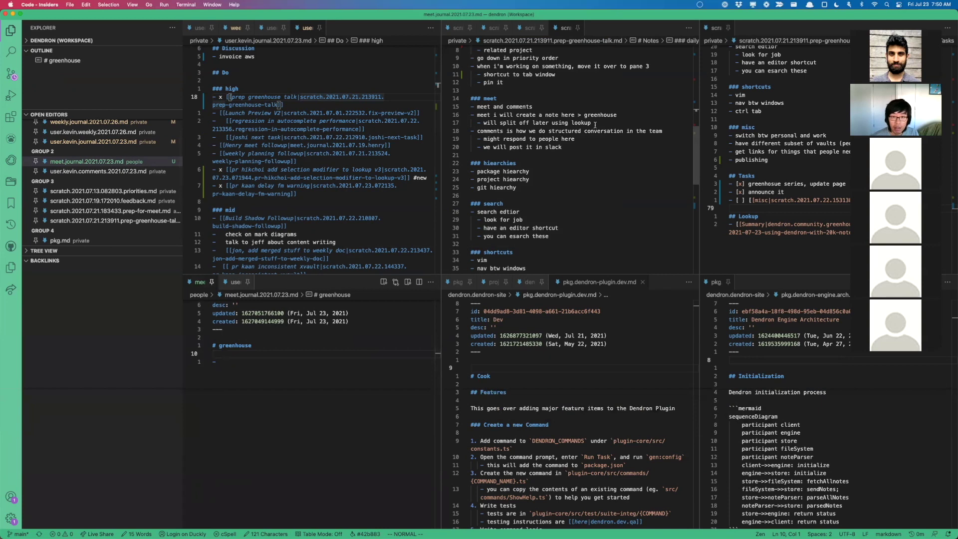
# Delete the empty greenhouse bullet, save the meet note, and show pkg.md in the lower-middle pane
pyautogui.scroll(-1, 646, 135)
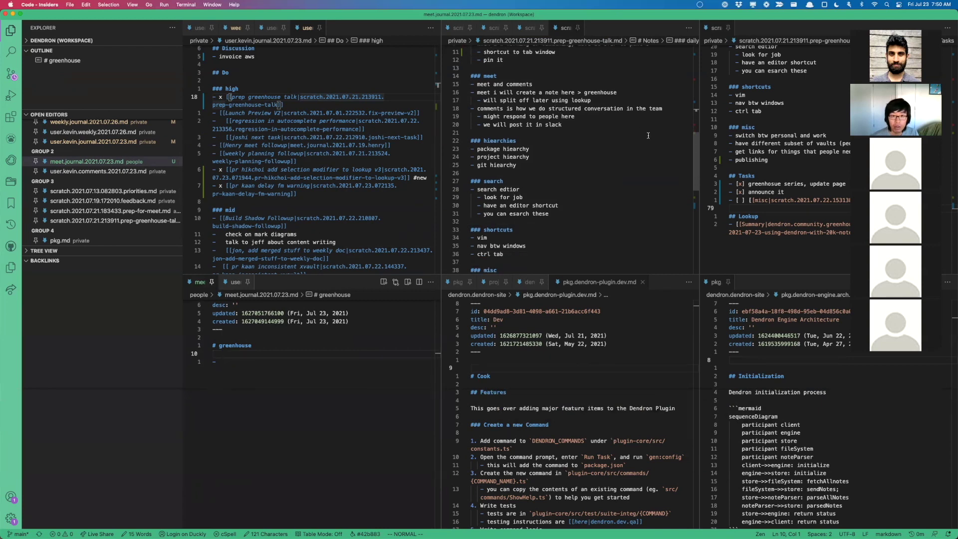
pyautogui.click(338, 371)
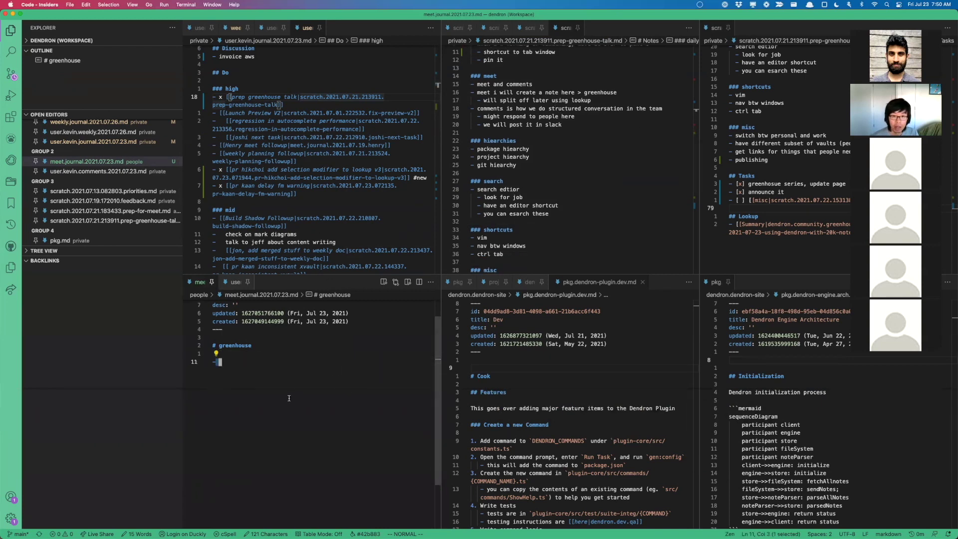
pyautogui.press('d')
pyautogui.press('d')
pyautogui.press('super+s')
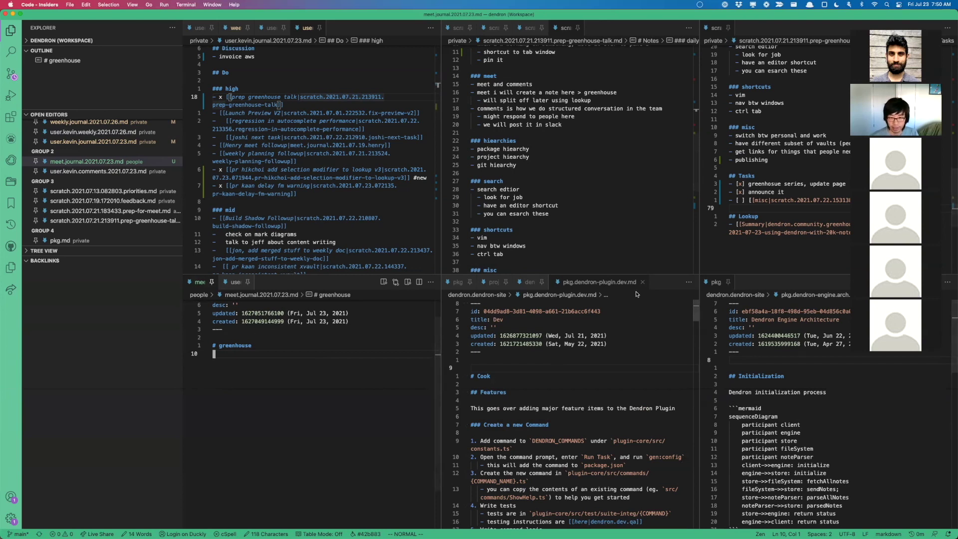
pyautogui.press('ctrl+super+r')
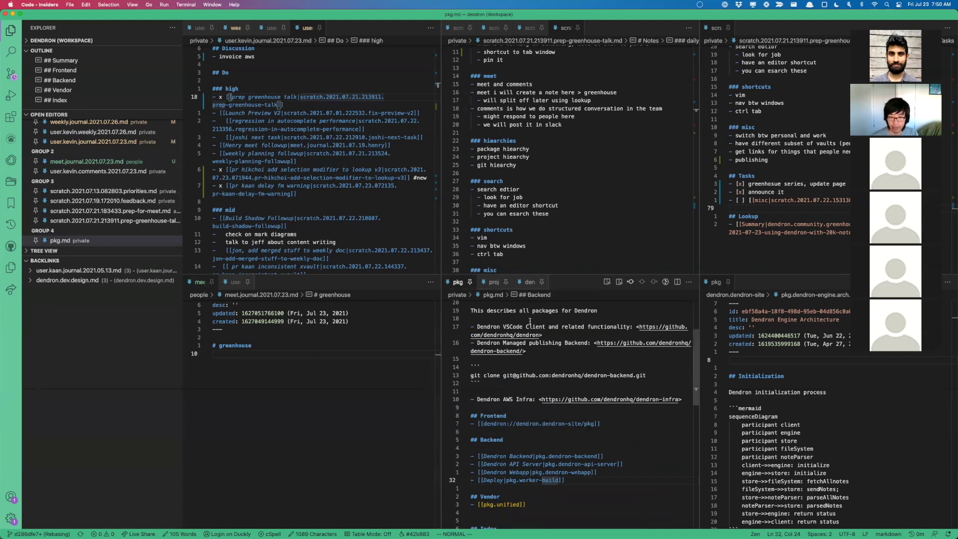
# Look up 'pkg' notes and check the sibling files of pkg.md
pyautogui.press('super+l')
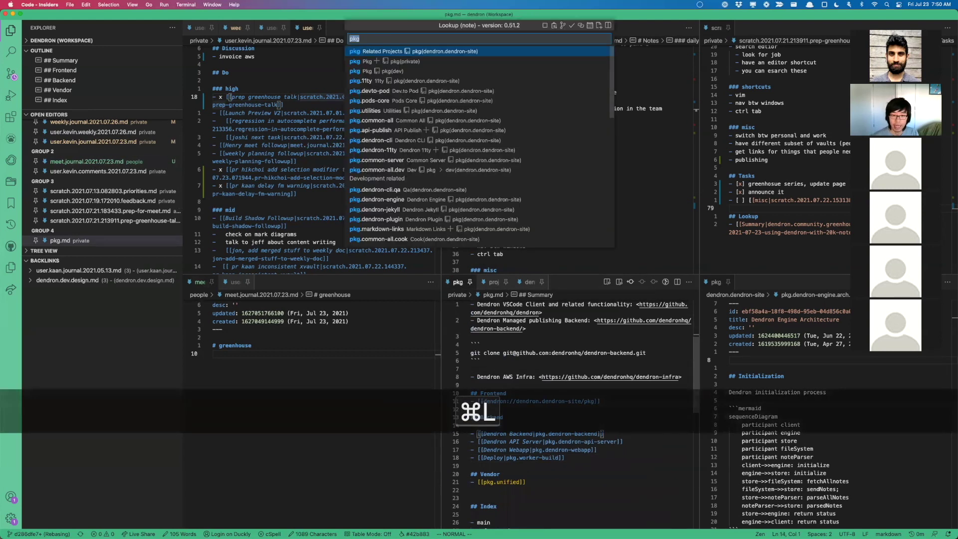
pyautogui.write('pkg')
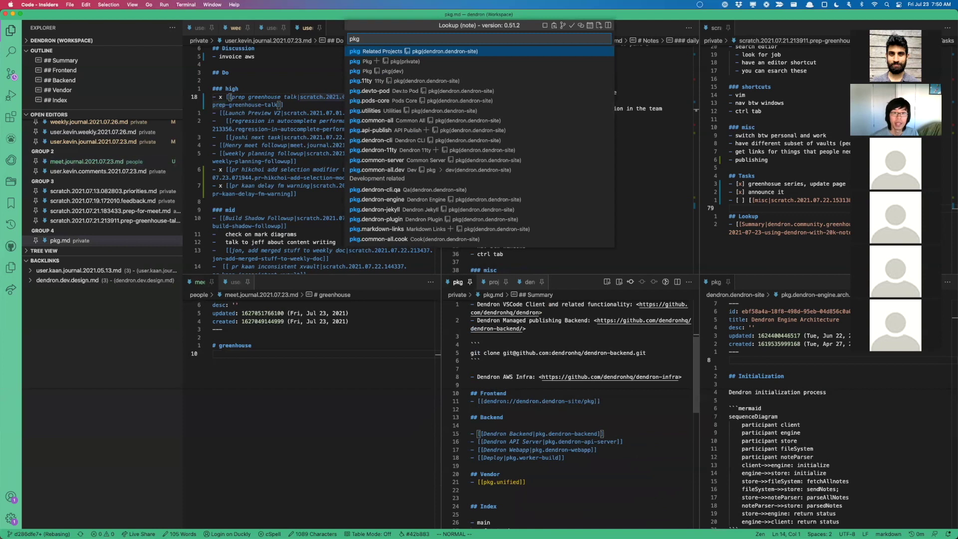
pyautogui.press('Down')
pyautogui.press('Down')
pyautogui.press('Return')
pyautogui.press('super+w')
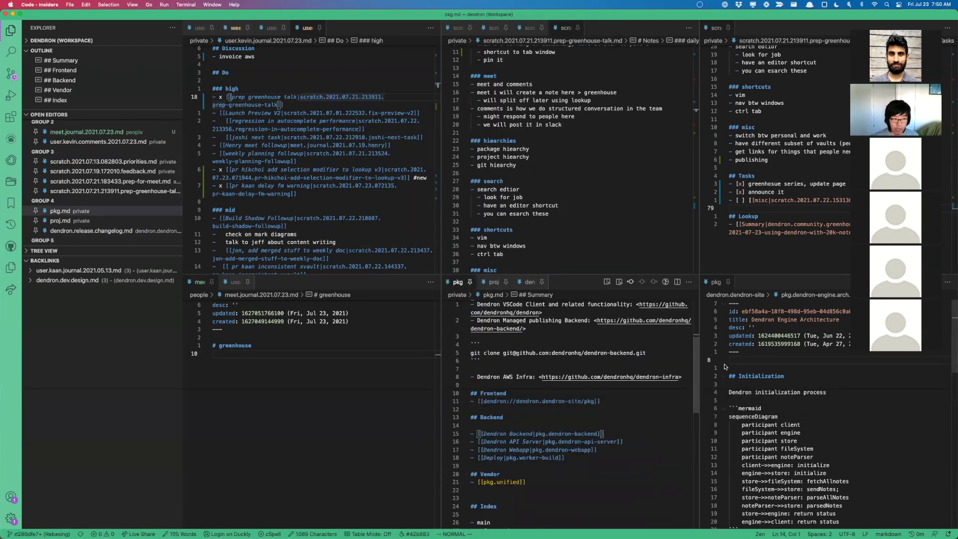
pyautogui.click(494, 295)
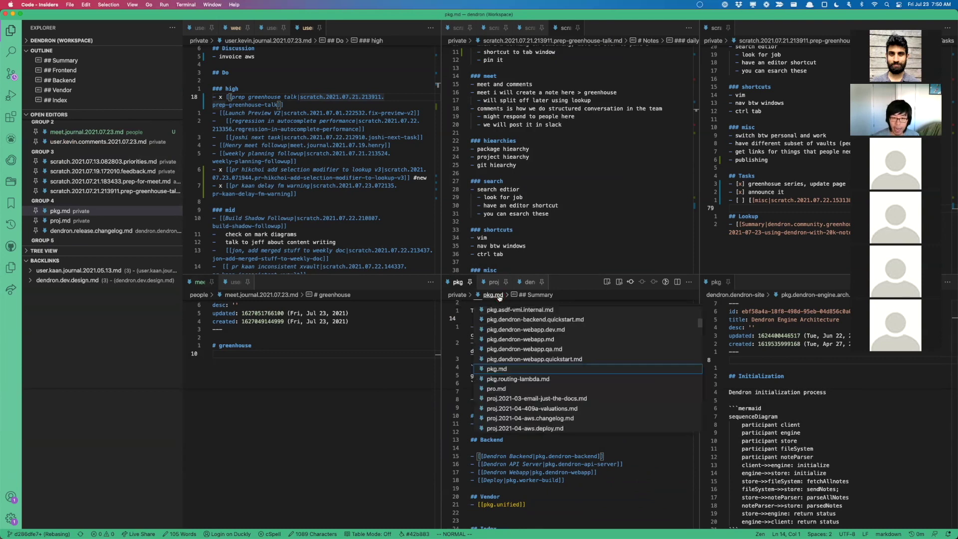
pyautogui.click(570, 464)
# Search pkg notes with queries like pkg.plug, engine and cli, then open pkg.dendron-plugin
pyautogui.press('super+l')
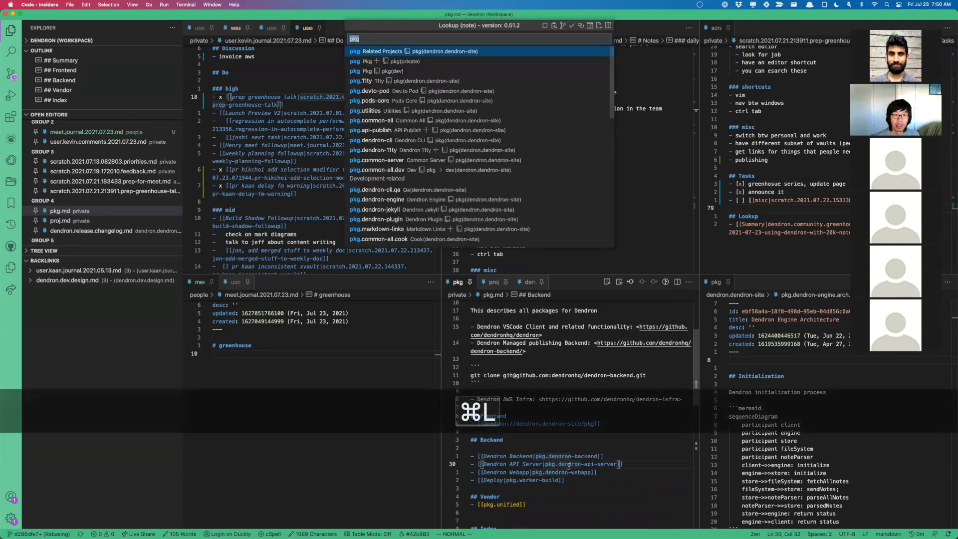
pyautogui.write('pkg.plug')
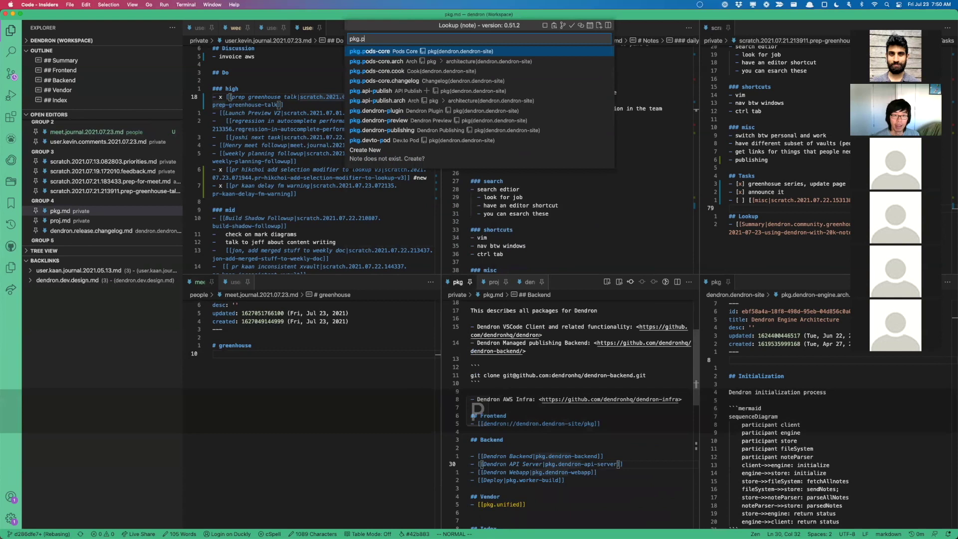
pyautogui.press('BackSpace')
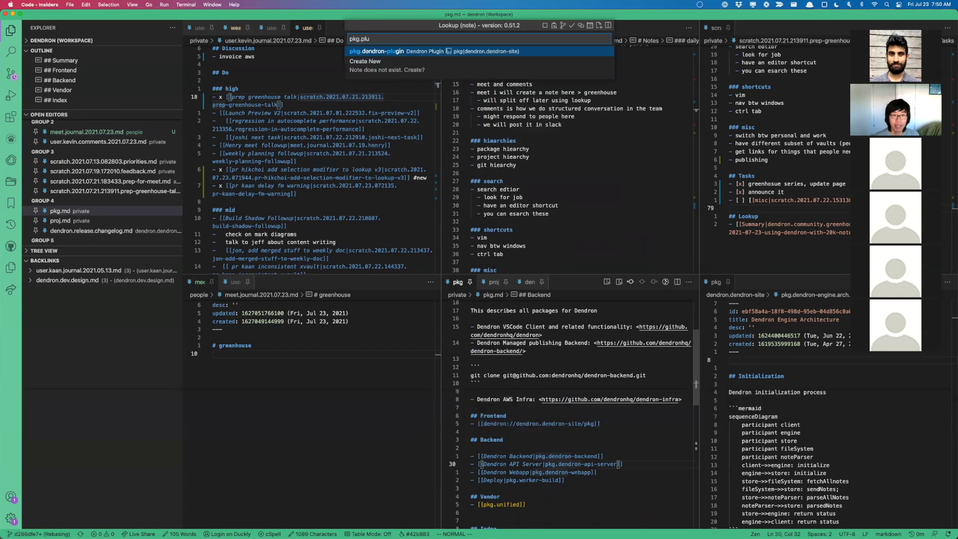
pyautogui.hotkey('alt', 'BackSpace')
pyautogui.write('engine')
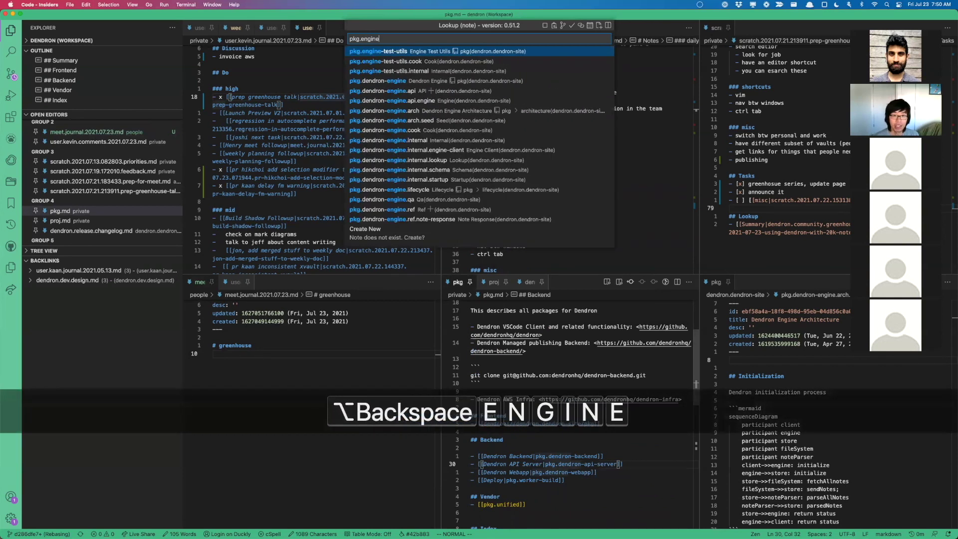
pyautogui.press('Down')
pyautogui.press('Down')
pyautogui.press('Down')
pyautogui.hotkey('alt', 'BackSpace')
pyautogui.write('cli')
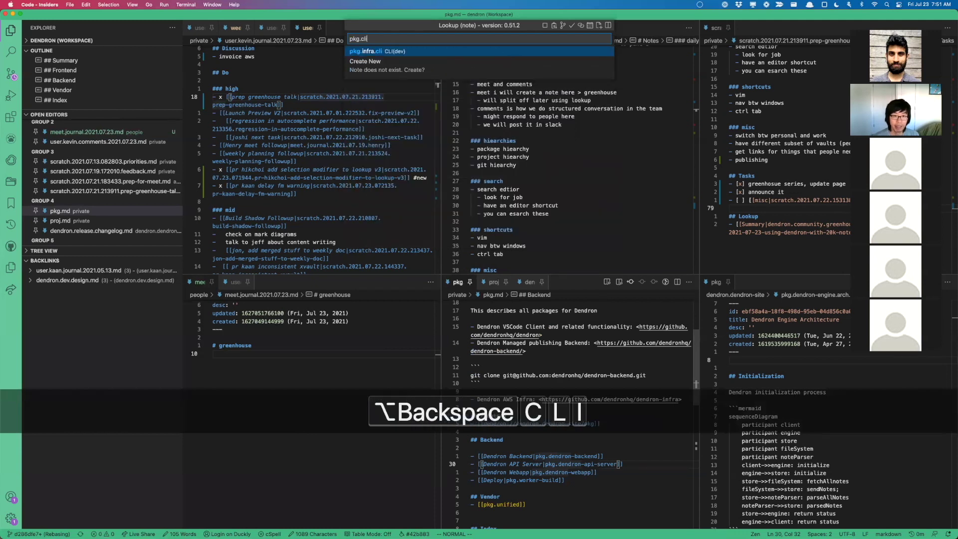
pyautogui.press('BackSpace')
pyautogui.press('BackSpace')
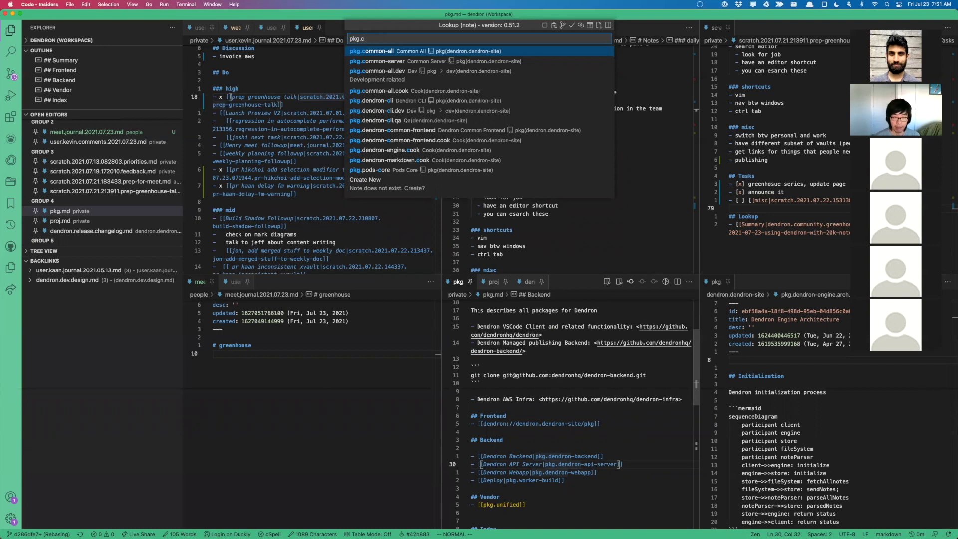
pyautogui.press('BackSpace')
pyautogui.write('plug')
pyautogui.press('BackSpace')
pyautogui.press('Return')
# List only the direct child notes of pkg.dendron-plugin in lookup
pyautogui.press('super+l')
pyautogui.press('Right')
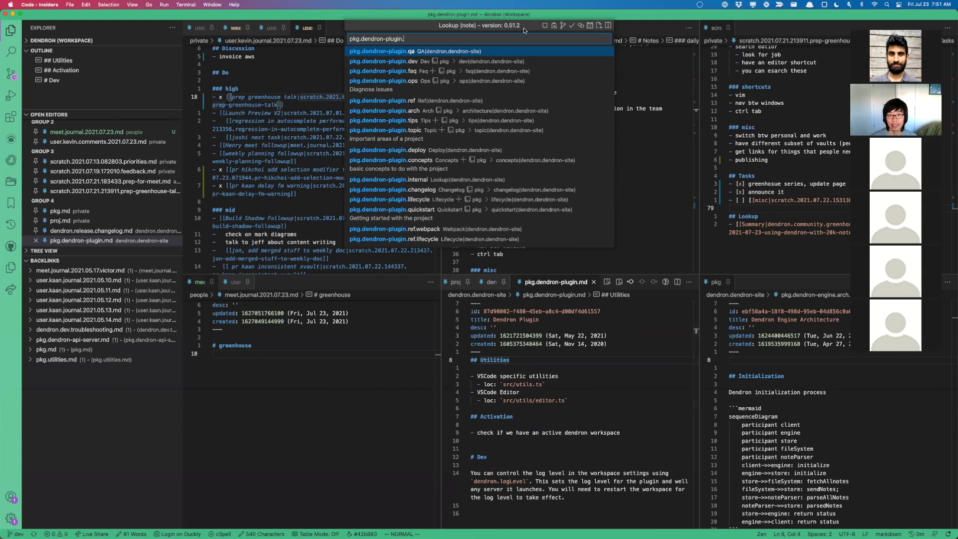
pyautogui.click(563, 25)
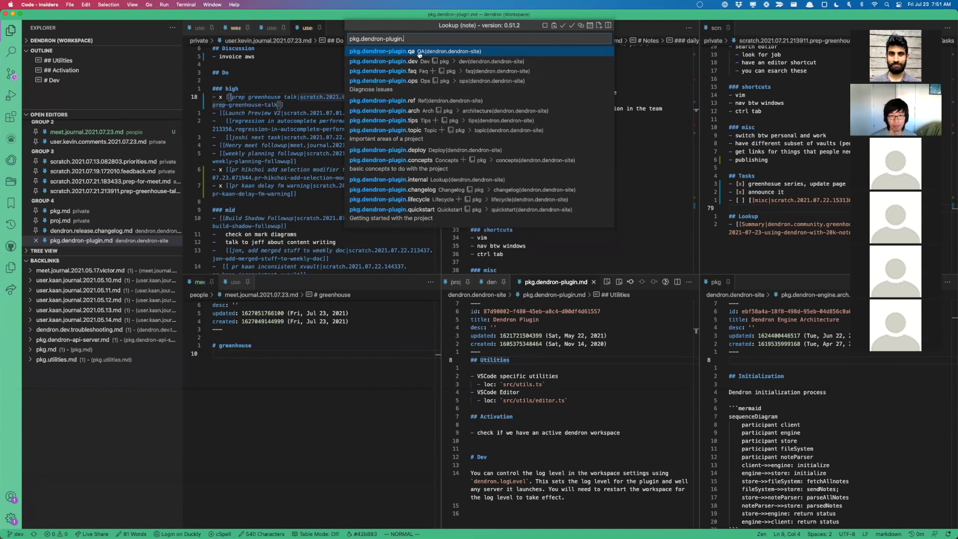
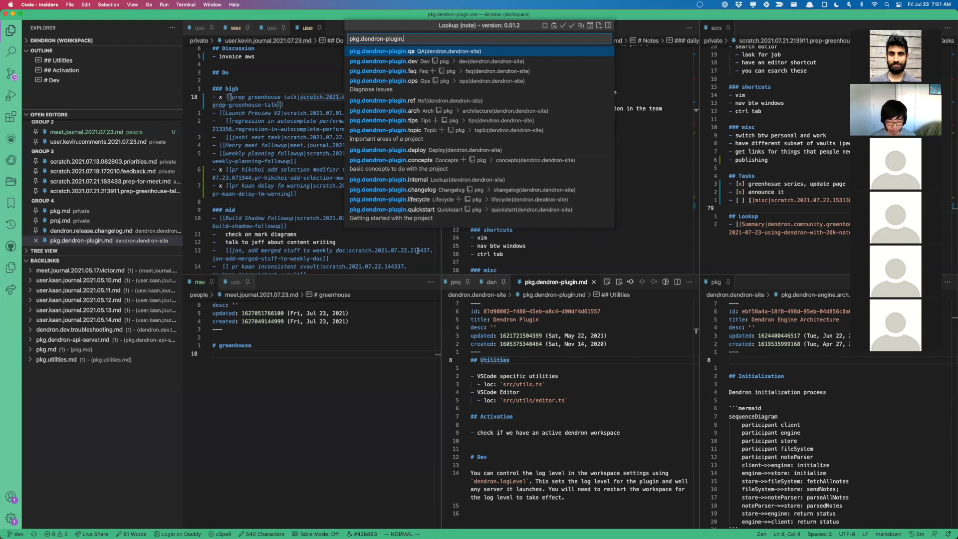
# Dismiss the lookup and show proj.md, scrolled to its ### high task links
pyautogui.press('Escape')
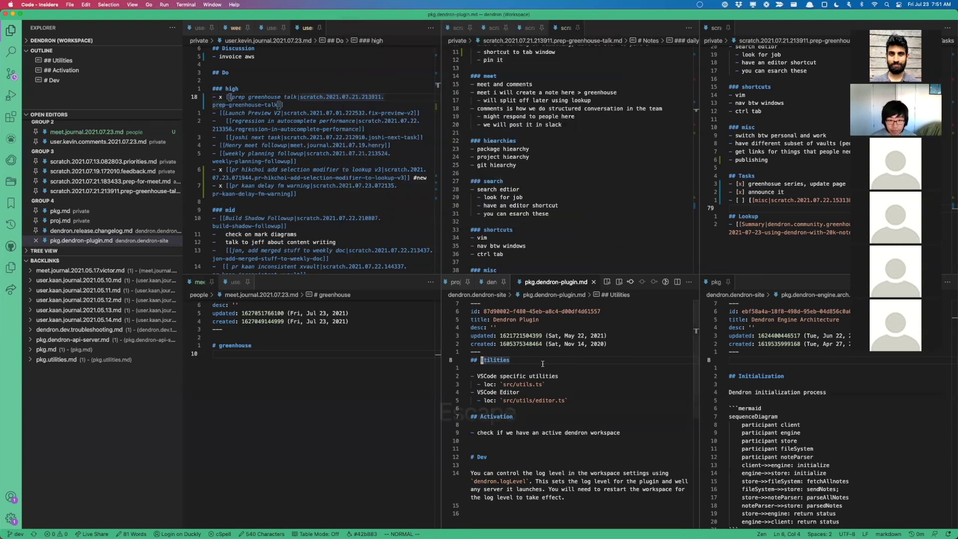
pyautogui.click(456, 282)
pyautogui.scroll(-8, 582, 358)
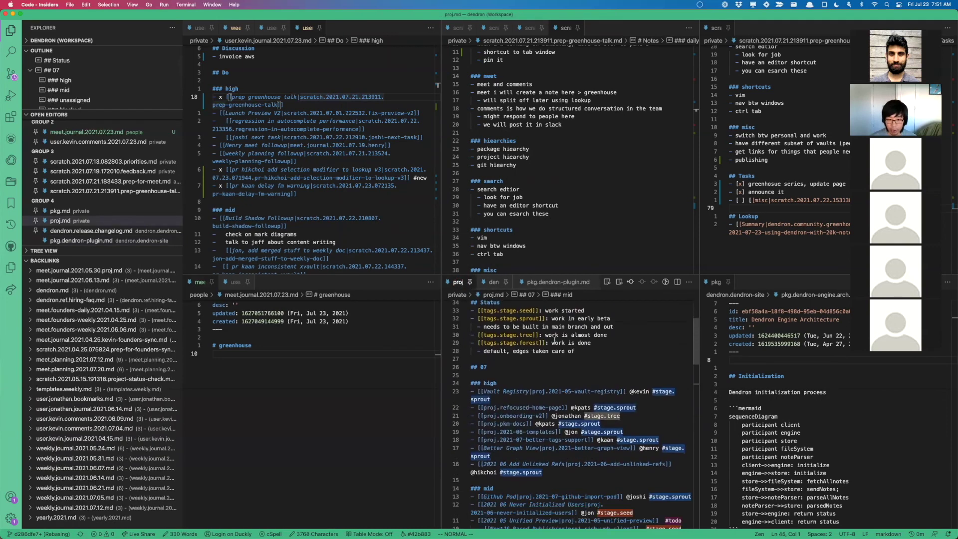
pyautogui.scroll(4, 497, 379)
pyautogui.scroll(-1, 551, 407)
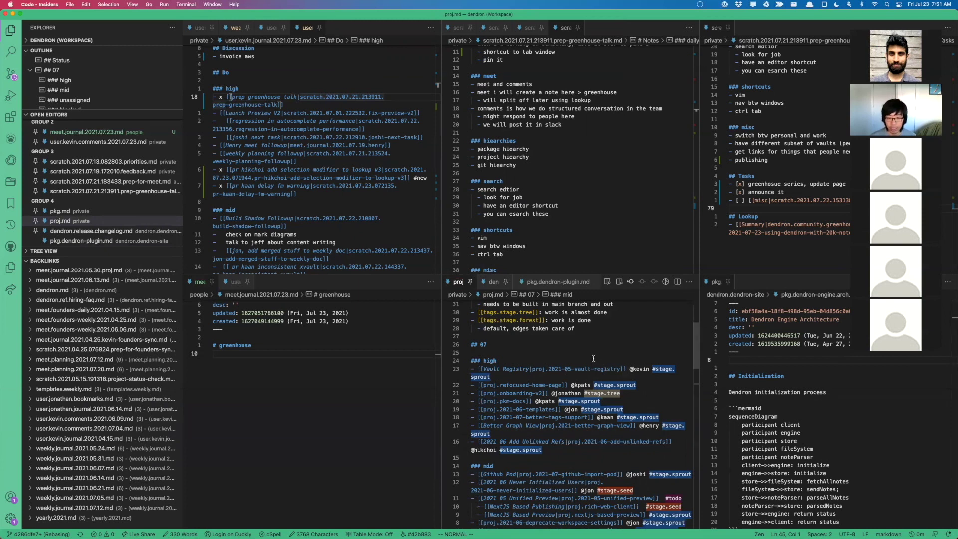
pyautogui.scroll(-1, 601, 375)
pyautogui.click(504, 395)
# Open the 2021 05 Vault Registry note from its wiki link in proj.md
pyautogui.click(509, 349)
pyautogui.hotkey('ctrl', 'Return')
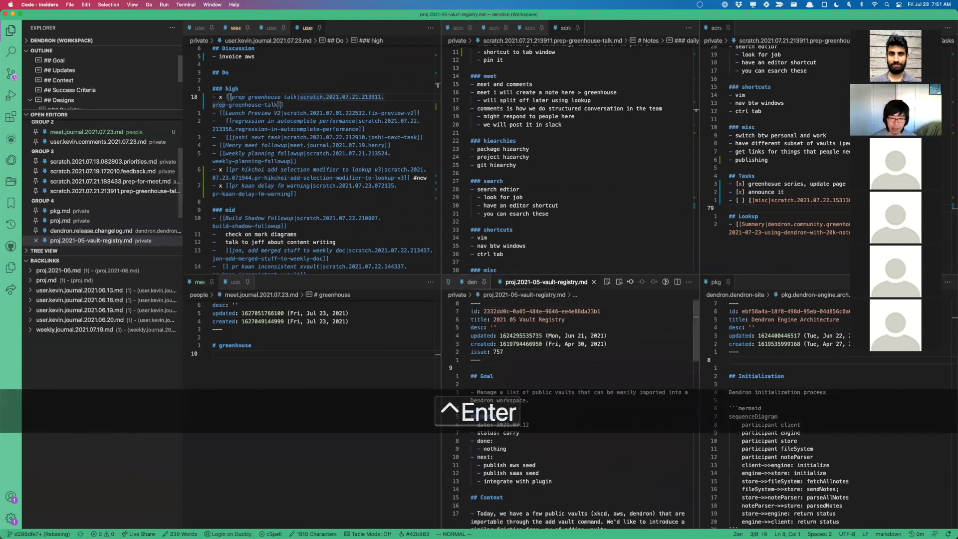
pyautogui.scroll(1, 566, 336)
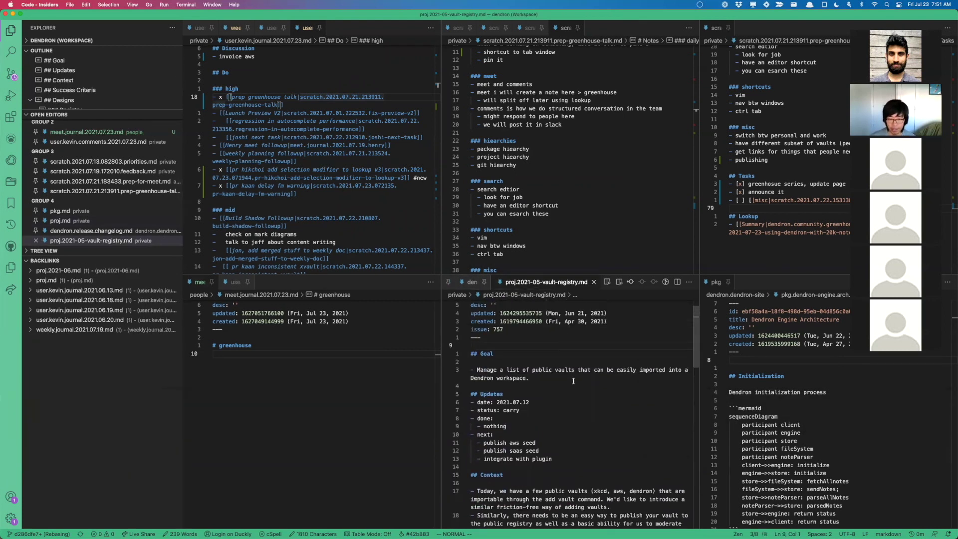
pyautogui.scroll(-2, 573, 381)
pyautogui.scroll(1, 607, 424)
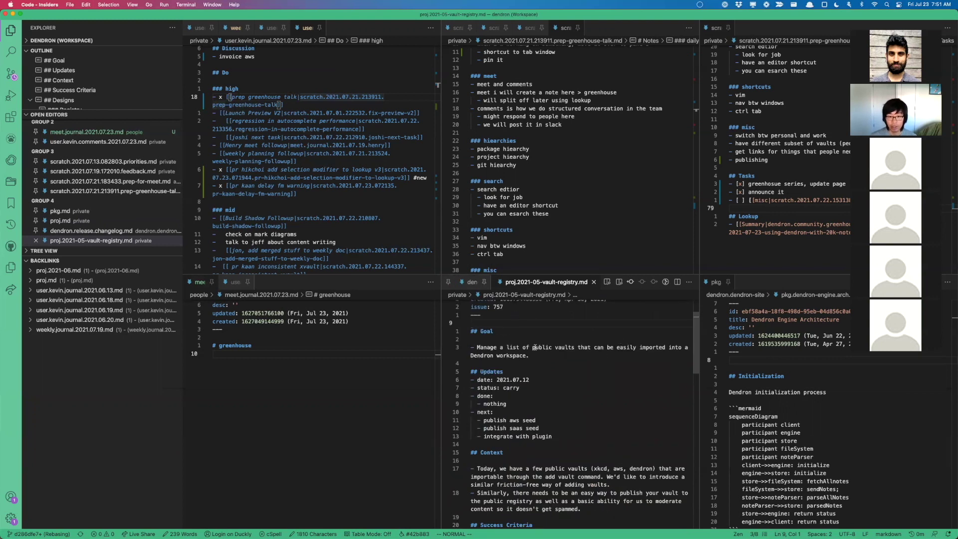
# Step between the Vault Registry note's Goal and Context headings, centring Context in the pane
pyautogui.click(509, 349)
pyautogui.press('k')
pyautogui.press('k')
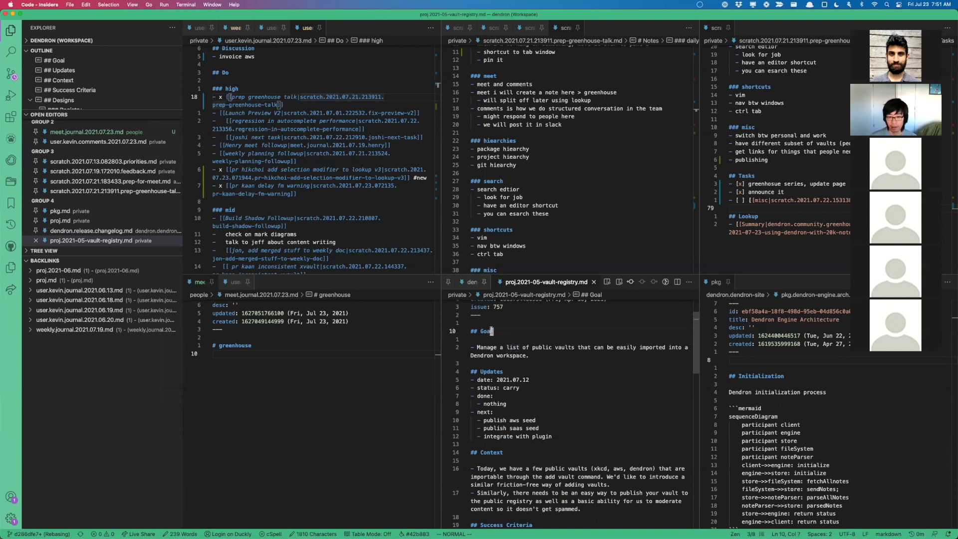
pyautogui.press('j')
pyautogui.press('j')
pyautogui.press('j')
pyautogui.press('j')
pyautogui.press('j')
pyautogui.press('j')
pyautogui.press('j')
pyautogui.press('j')
pyautogui.press('j')
pyautogui.press('j')
pyautogui.press('j')
pyautogui.press('j')
pyautogui.press('j')
pyautogui.press('j')
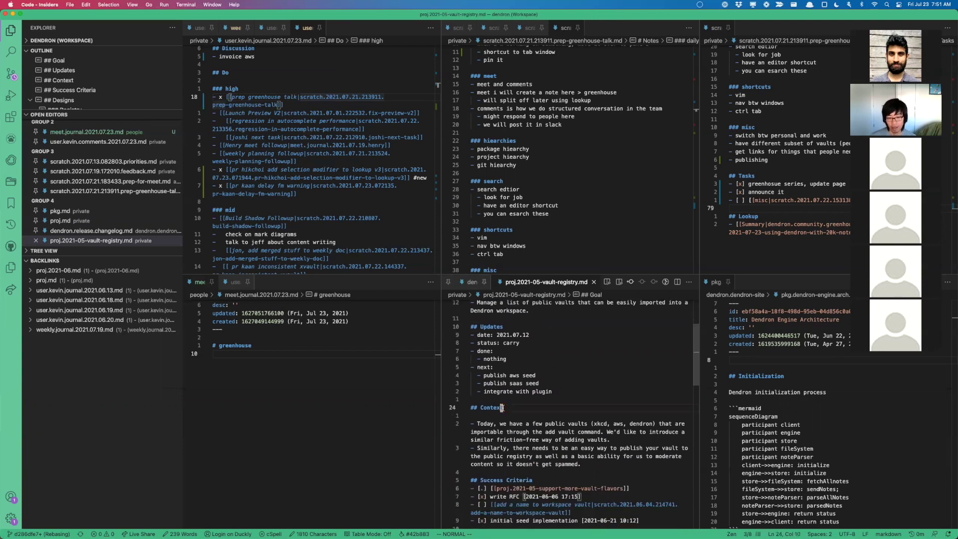
pyautogui.press('z')
pyautogui.press('z')
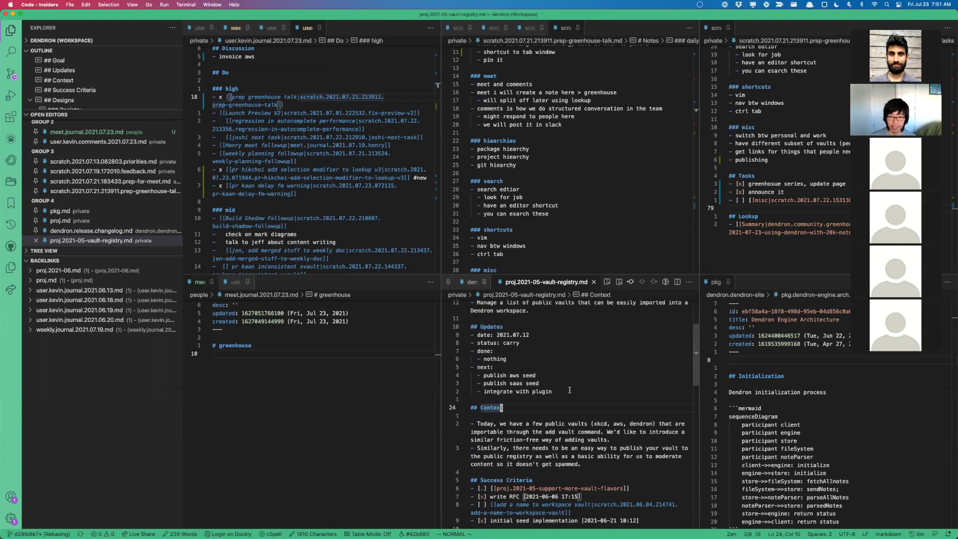
pyautogui.click(473, 283)
# Pick proj.md from the open-editors list and start a '- ' bullet below ### high
pyautogui.hotkey('ctrl', 't')
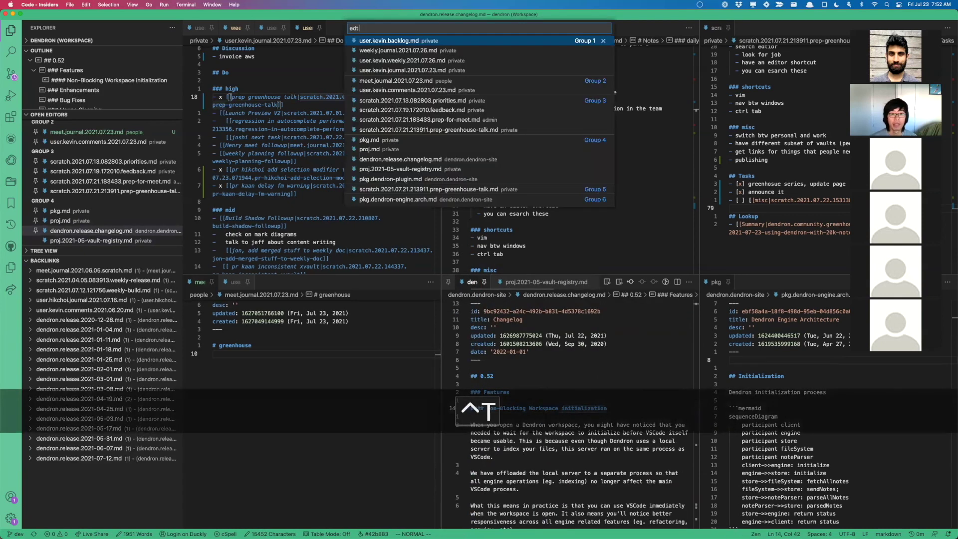
pyautogui.press('Escape')
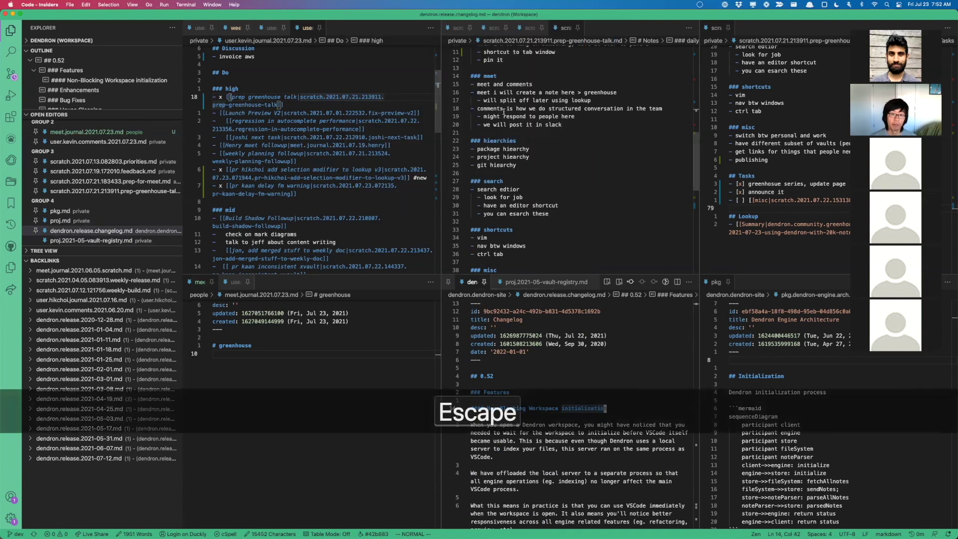
pyautogui.hotkey('ctrl', 't')
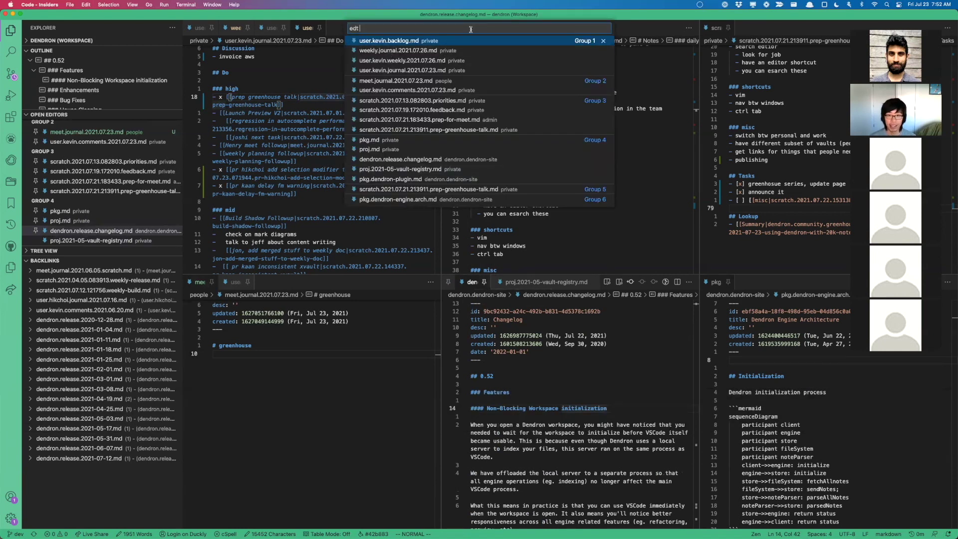
pyautogui.press('Escape')
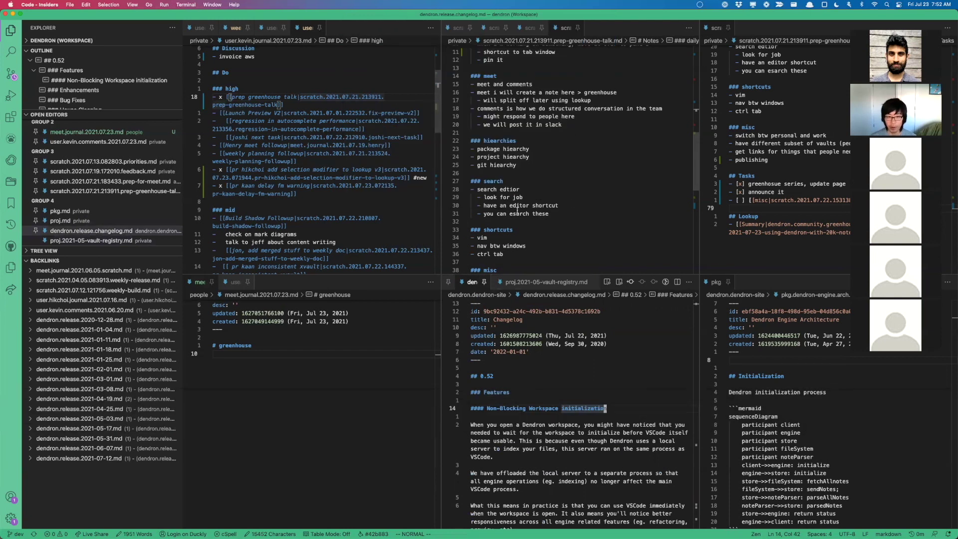
pyautogui.hotkey('ctrl', 't')
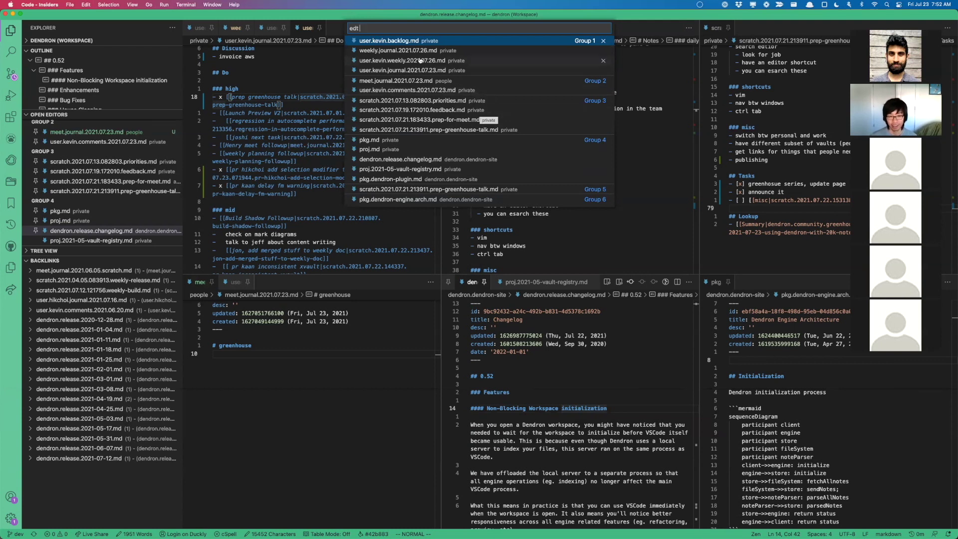
pyautogui.click(392, 149)
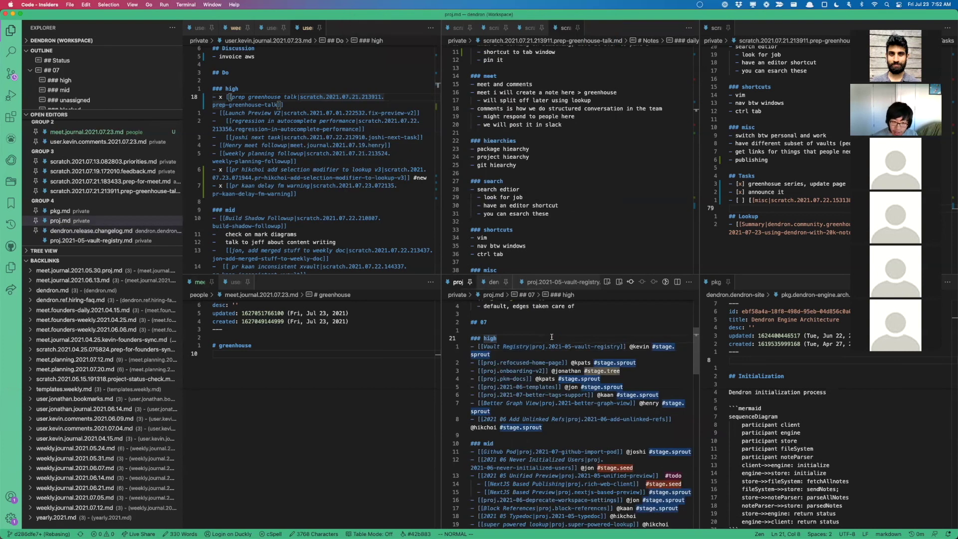
pyautogui.write('o-')
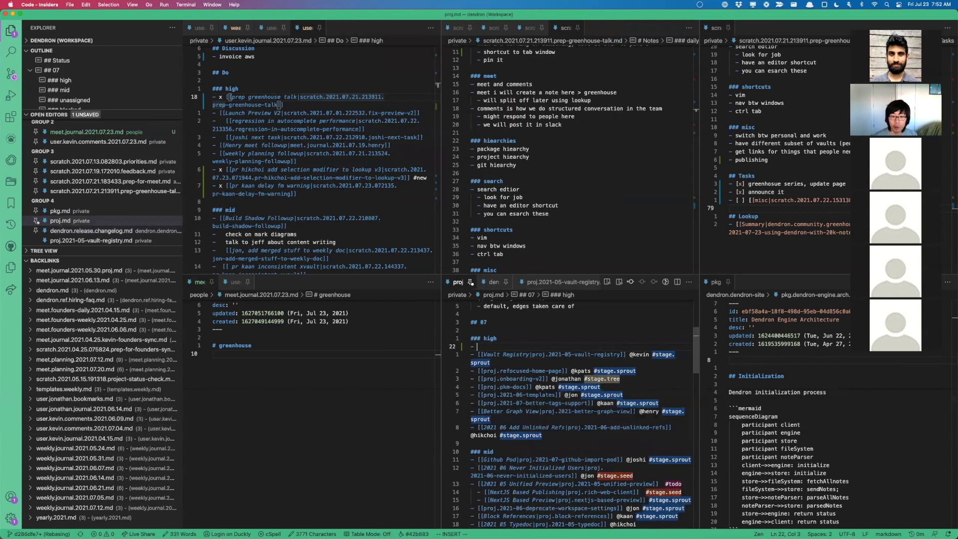
# Delete the empty bullet under high and add blank lines in the meet journal note
pyautogui.press('BackSpace')
pyautogui.press('Escape')
pyautogui.press('d')
pyautogui.press('d')
pyautogui.hotkey('ctrl', 'w')
pyautogui.press('h')
pyautogui.press('o')
pyautogui.press('Return')
# Insert the templates.project template into the meet journal note
pyautogui.press('super+k')
pyautogui.press('i')
pyautogui.press('Right')
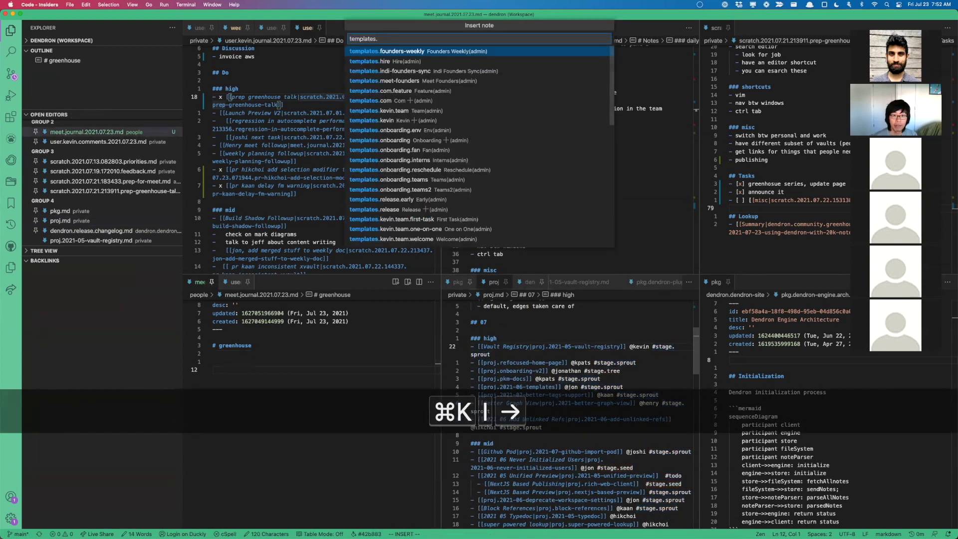
pyautogui.write('proj')
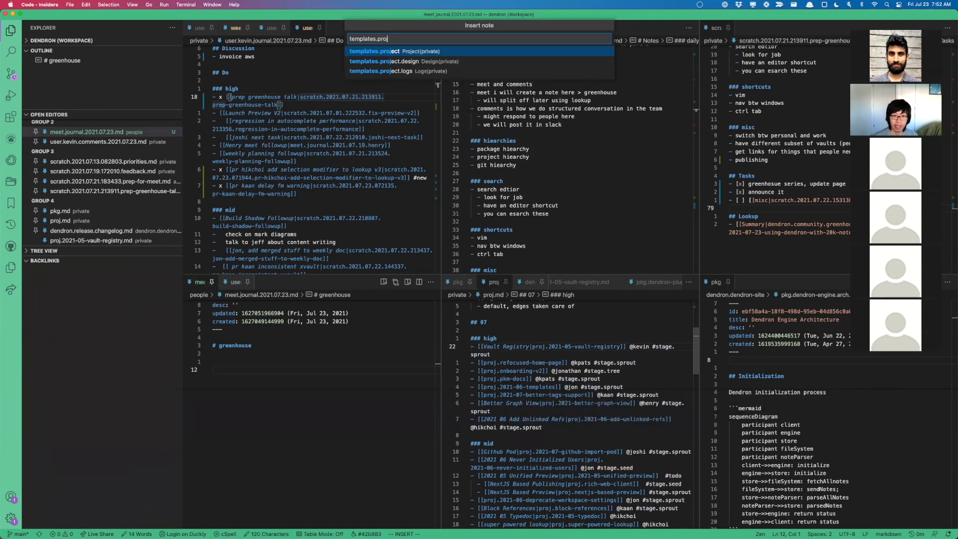
pyautogui.press('Return')
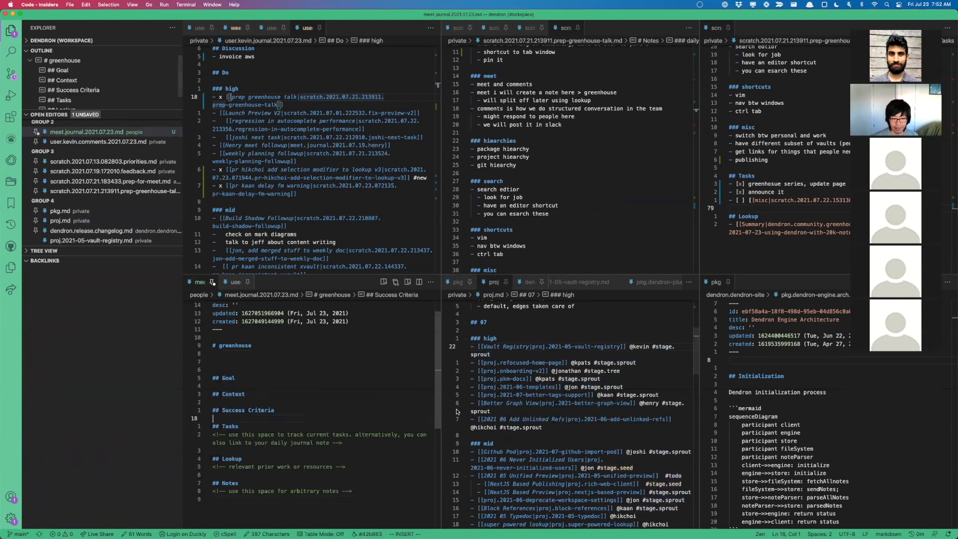
# Delete the template from ## Goal to the end, save, and switch workspace windows
pyautogui.hotkey('ctrl', 'c')
pyautogui.click(294, 377)
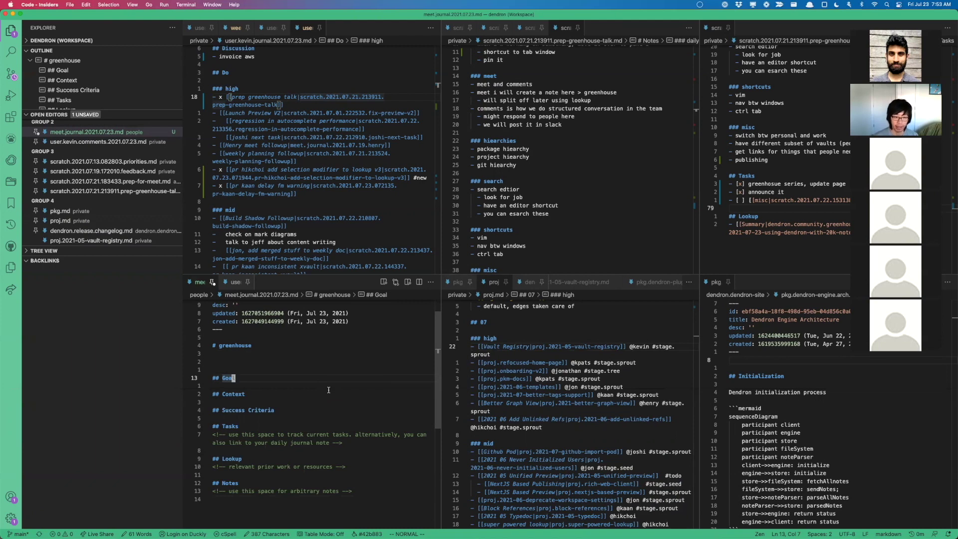
pyautogui.hotkey('shift', 'v')
pyautogui.hotkey('shift', 'g')
pyautogui.press('x')
pyautogui.press('super+s')
pyautogui.hotkey('ctrl', 'w')
pyautogui.press('l')
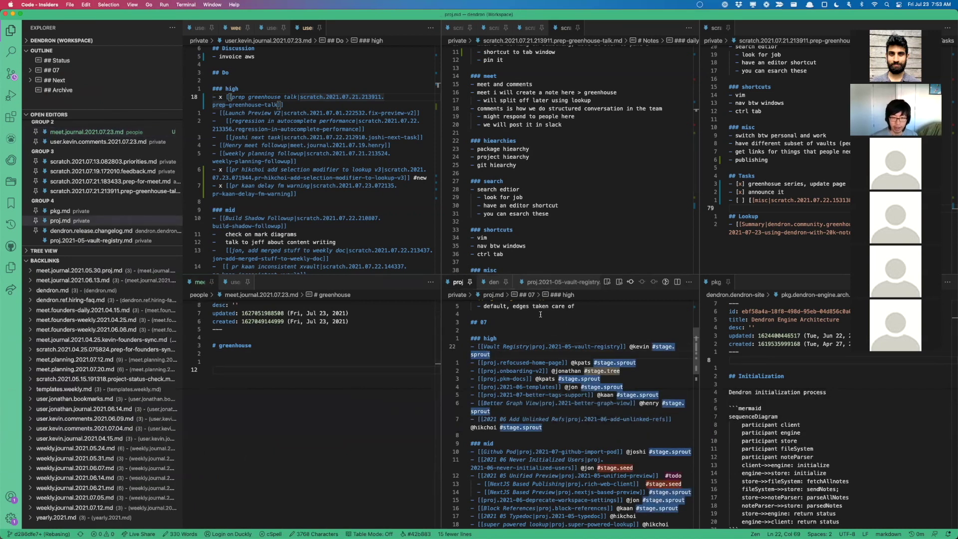
pyautogui.press('super+grave')
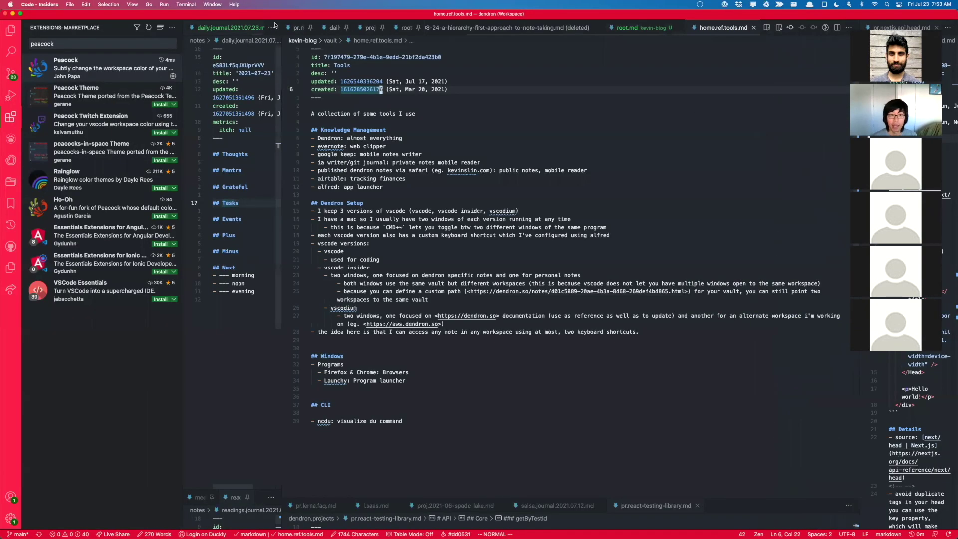
# Open the cli.git note through Dendron Lookup
pyautogui.click(368, 28)
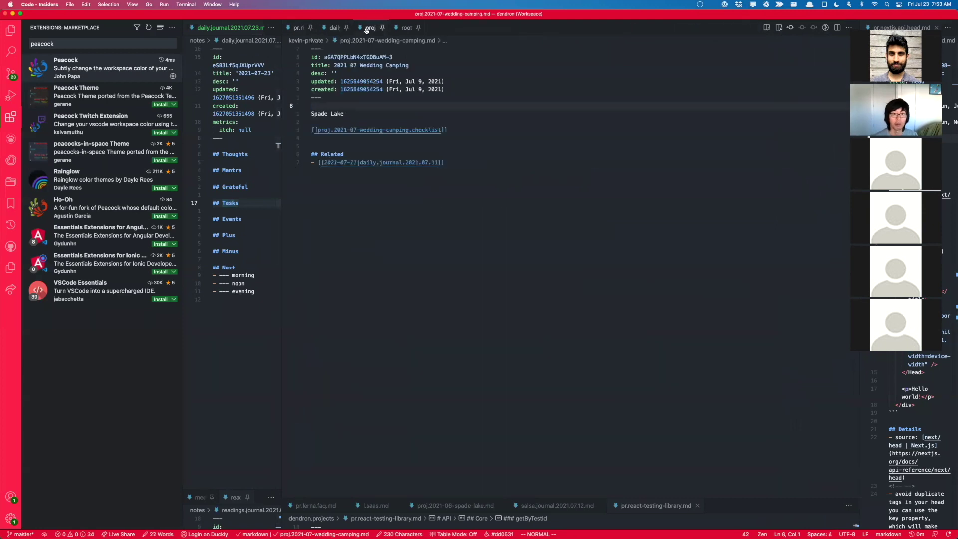
pyautogui.press('super+l')
pyautogui.write('cli.')
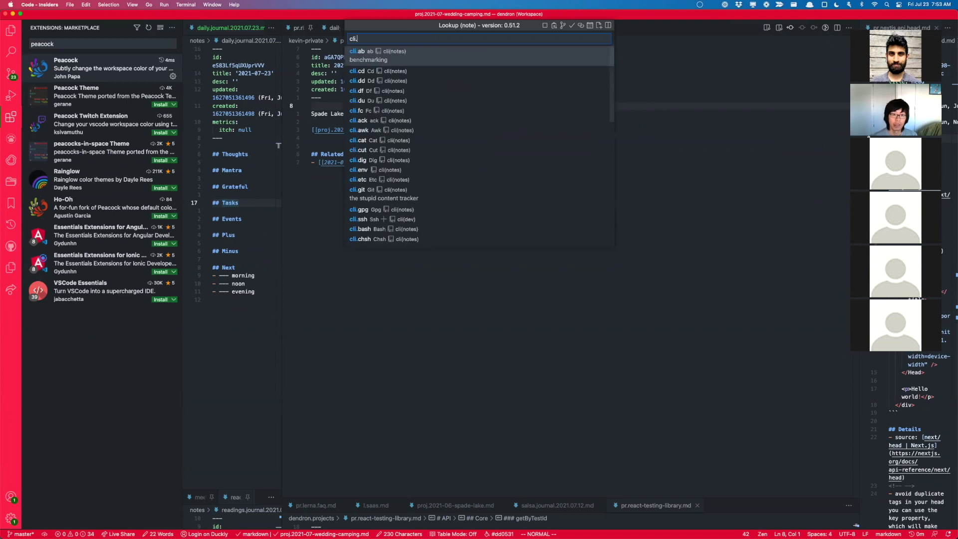
pyautogui.press('Down')
pyautogui.write('git')
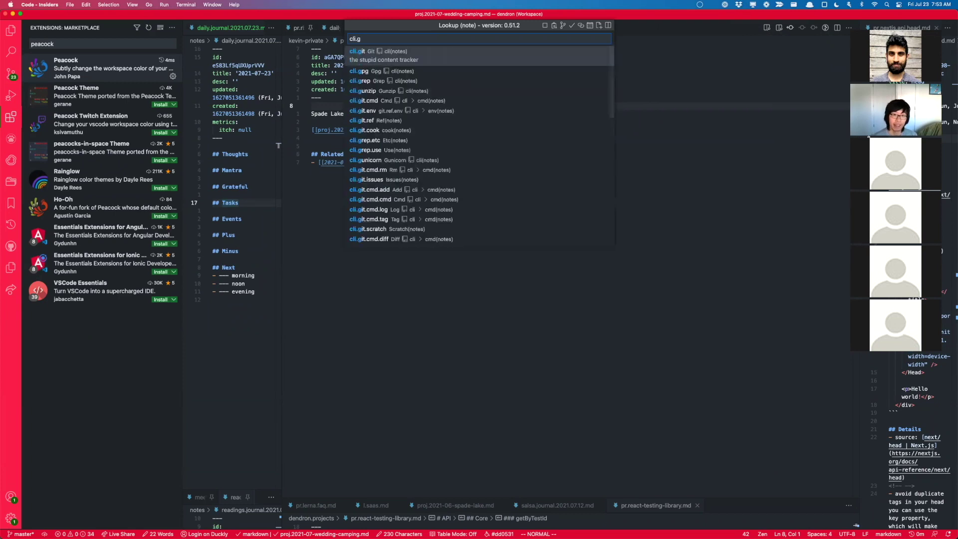
pyautogui.press('Return')
# Narrow the lookup to cli.git.cmd.re and open the rebase note, jumping to its end
pyautogui.press('super+l')
pyautogui.press('BackSpace')
pyautogui.press('BackSpace')
pyautogui.write('.')
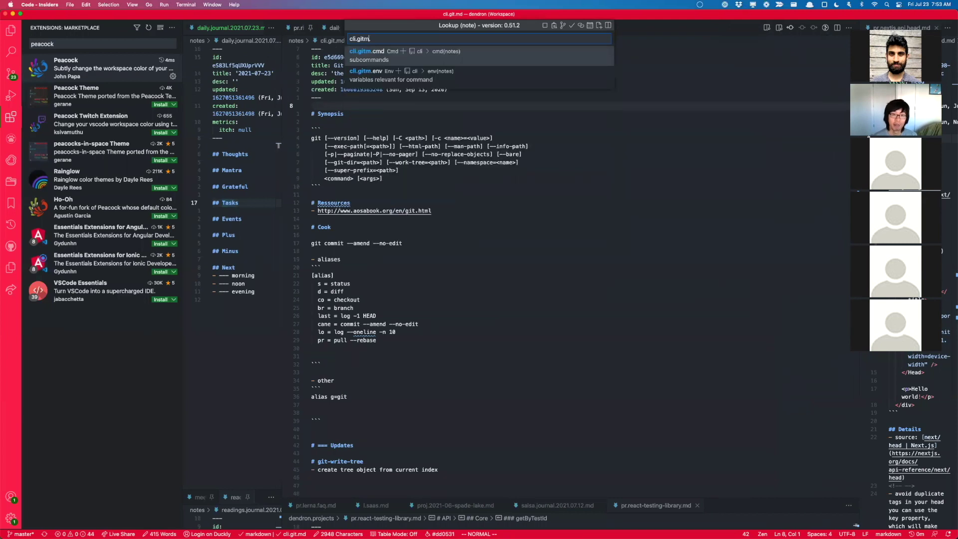
pyautogui.press('BackSpace')
pyautogui.write('t.cmd.')
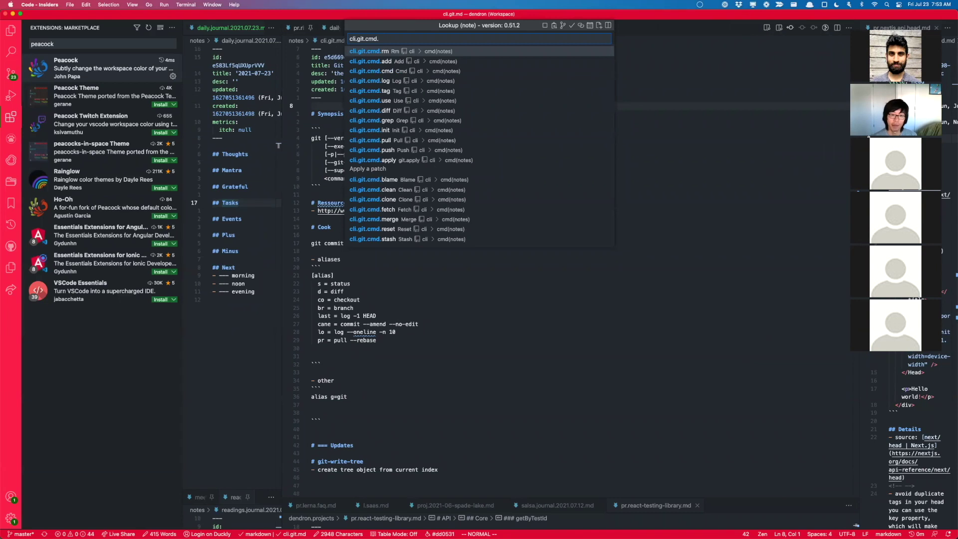
pyautogui.write('re')
pyautogui.press('Down')
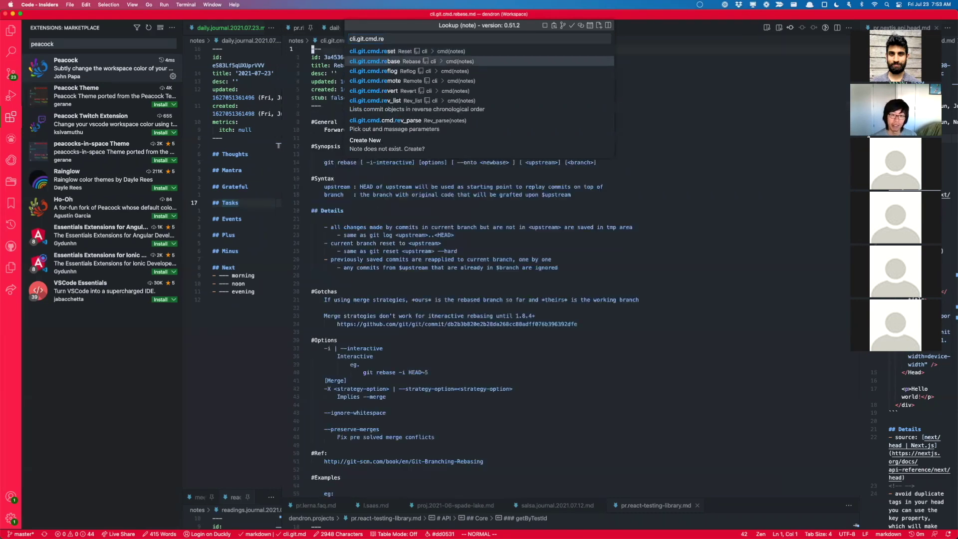
pyautogui.press('Return')
pyautogui.hotkey('shift', 'g')
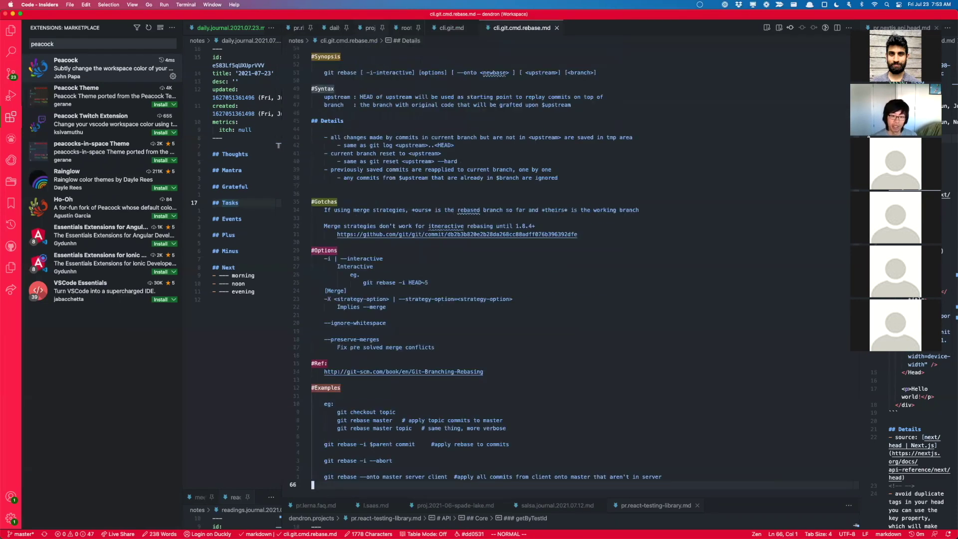
# Open the cli.git.cmd.push note, then look up python.d.boo to open the Boolean note
pyautogui.press('super+l')
pyautogui.hotkey('alt', 'BackSpace')
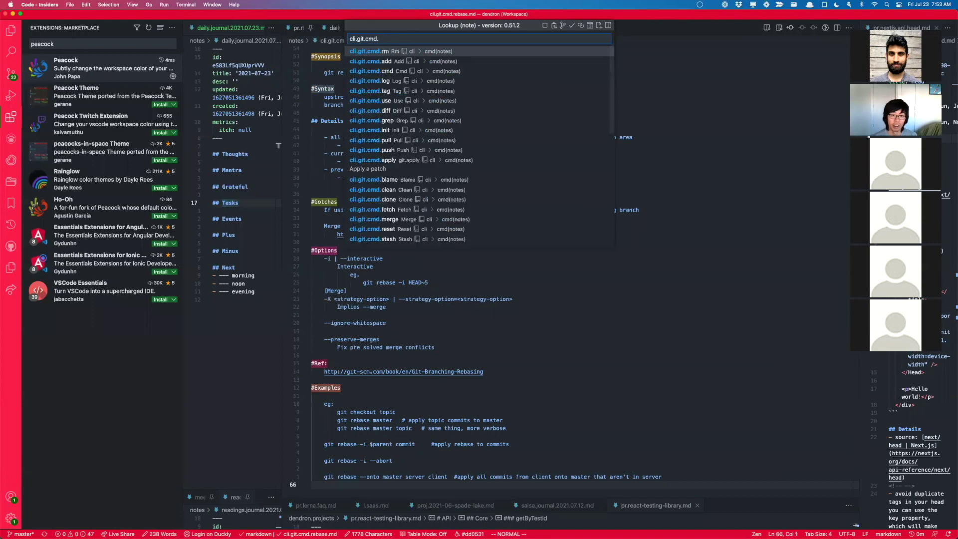
pyautogui.write('push')
pyautogui.press('Return')
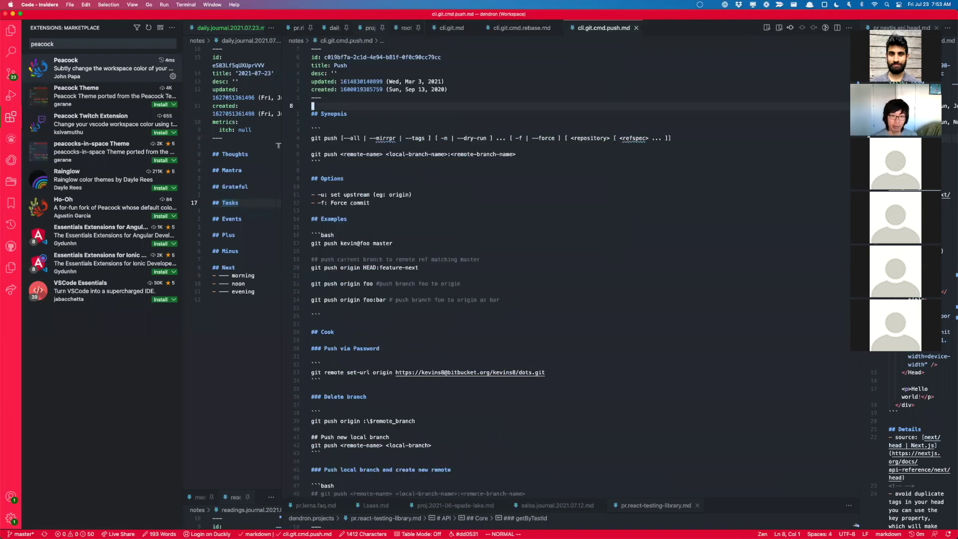
pyautogui.press('super+l')
pyautogui.write('python')
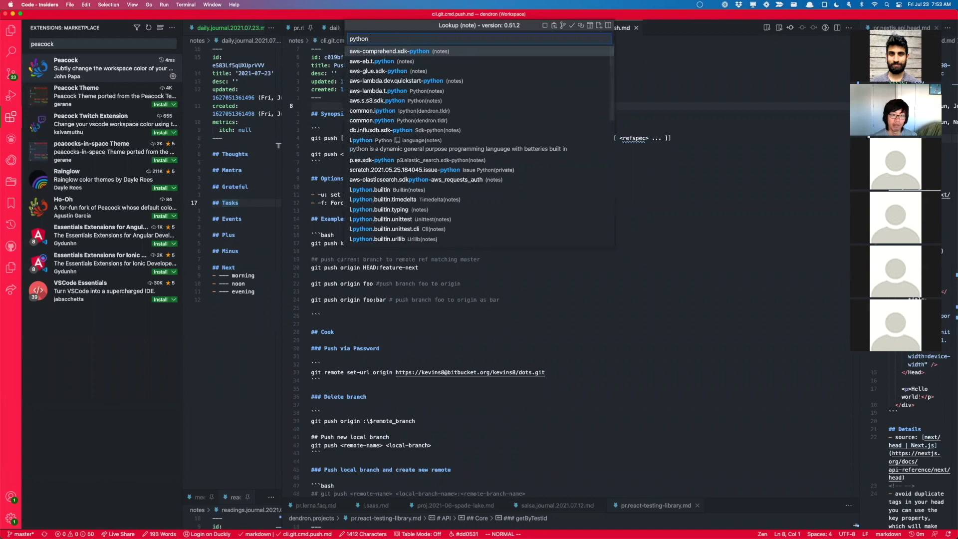
pyautogui.write('.d.boo')
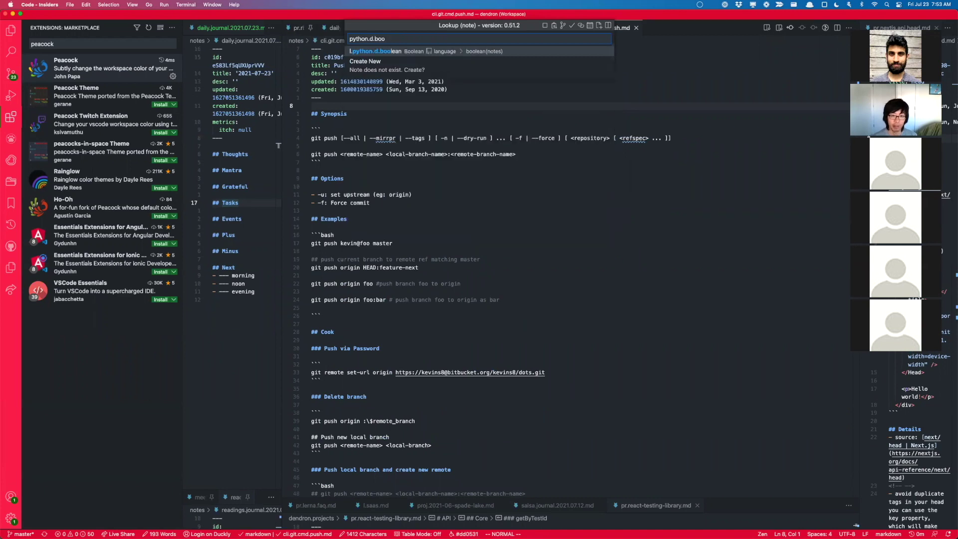
pyautogui.press('Return')
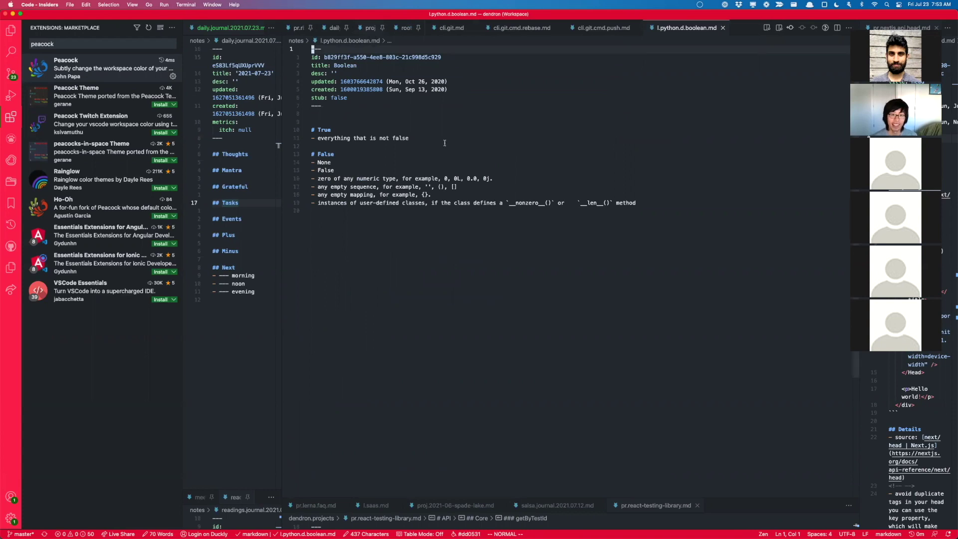
# Swap python for ruby in the lookup to open the Ruby boolean note, then list l.ruby notes
pyautogui.press('super+l')
pyautogui.doubleClick(361, 39)
pyautogui.write('ruby')
pyautogui.press('Return')
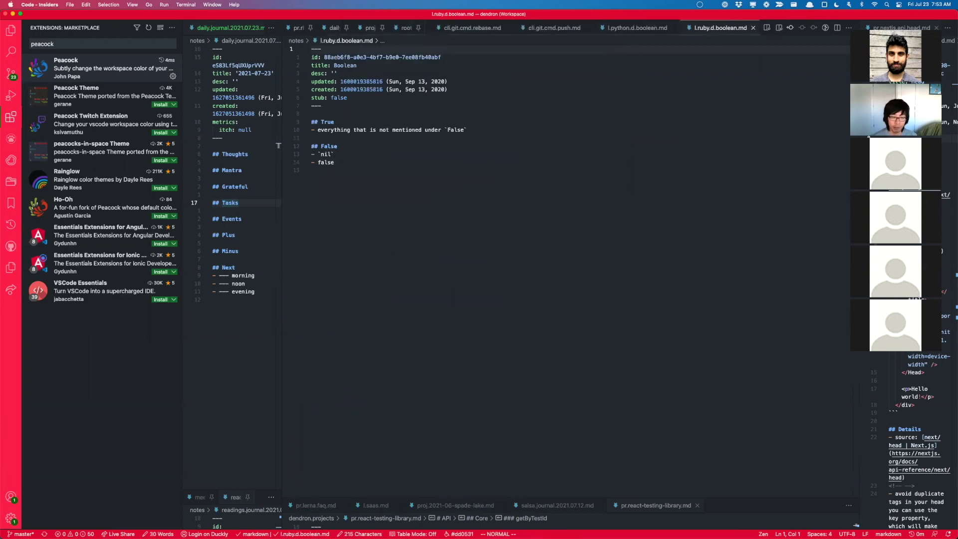
pyautogui.press('super+l')
pyautogui.press('Right')
pyautogui.press('BackSpace')
pyautogui.press('BackSpace')
pyautogui.press('BackSpace')
pyautogui.press('BackSpace')
pyautogui.press('BackSpace')
pyautogui.press('BackSpace')
pyautogui.press('BackSpace')
pyautogui.press('BackSpace')
pyautogui.press('BackSpace')
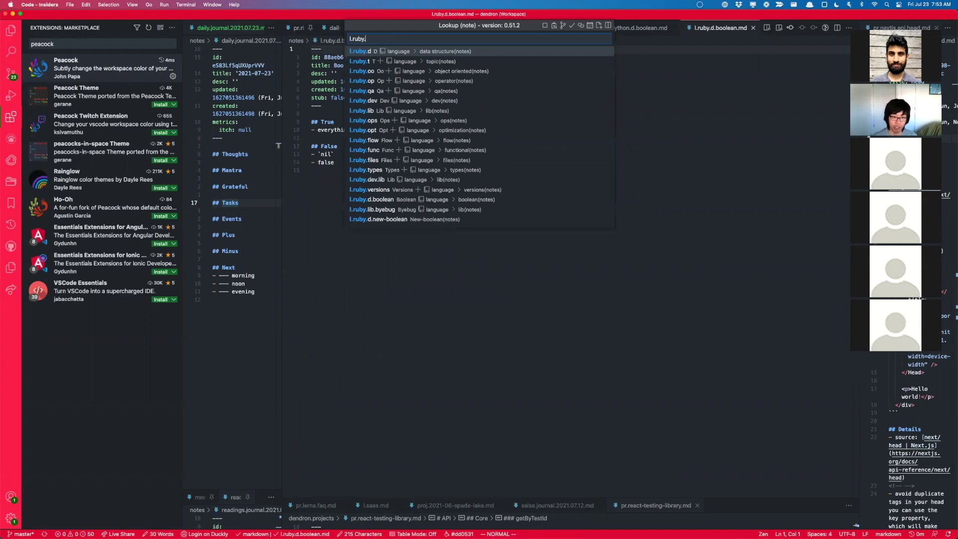
pyautogui.press('Escape')
# Look up pr.mer to open pr.mermaid.md, then switch to the greenhouse talk workspace window
pyautogui.press('super+l')
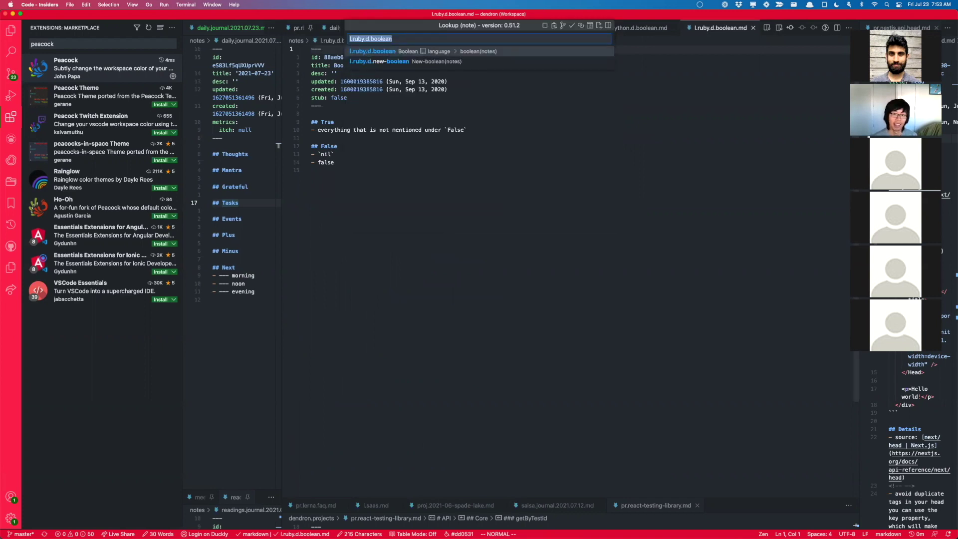
pyautogui.write('pr.mer')
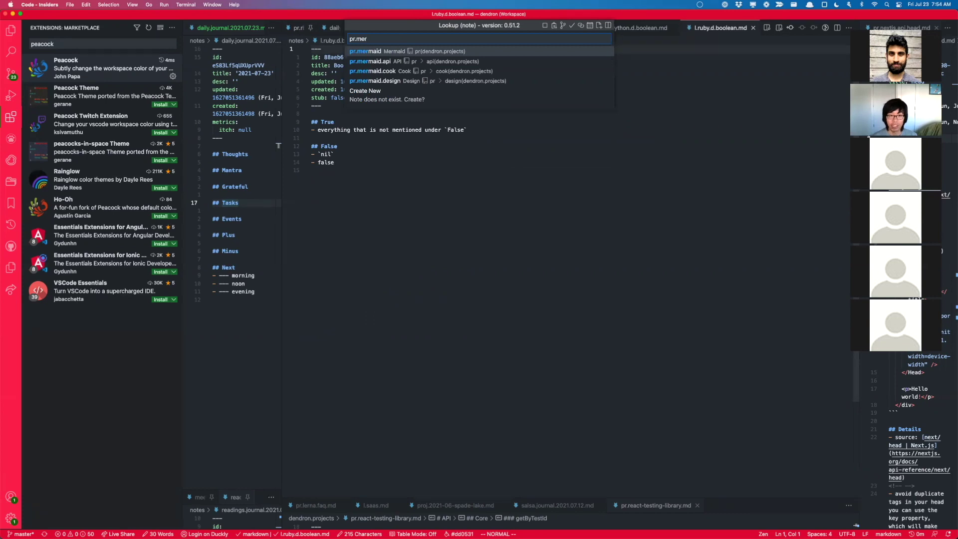
pyautogui.press('Return')
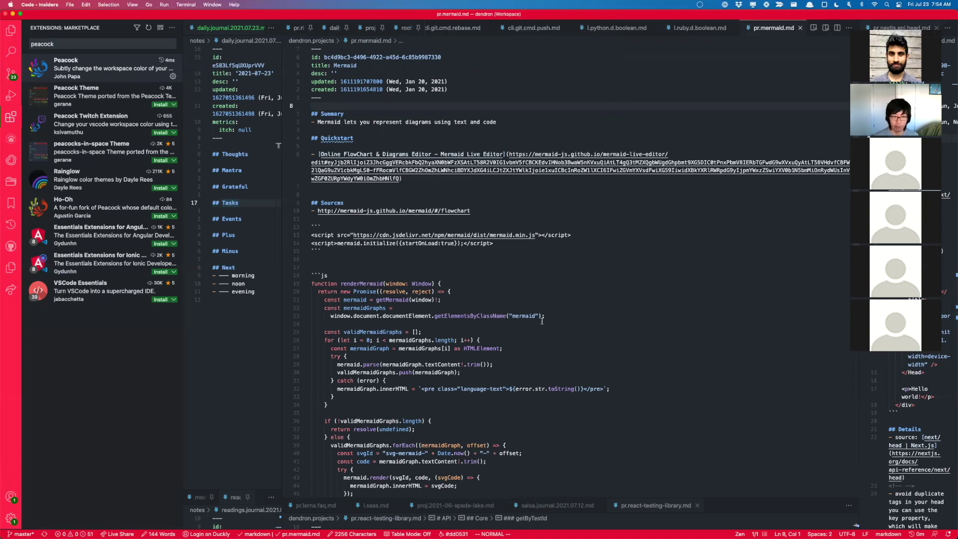
pyautogui.press('super+Tab')
pyautogui.press('super+Tab')
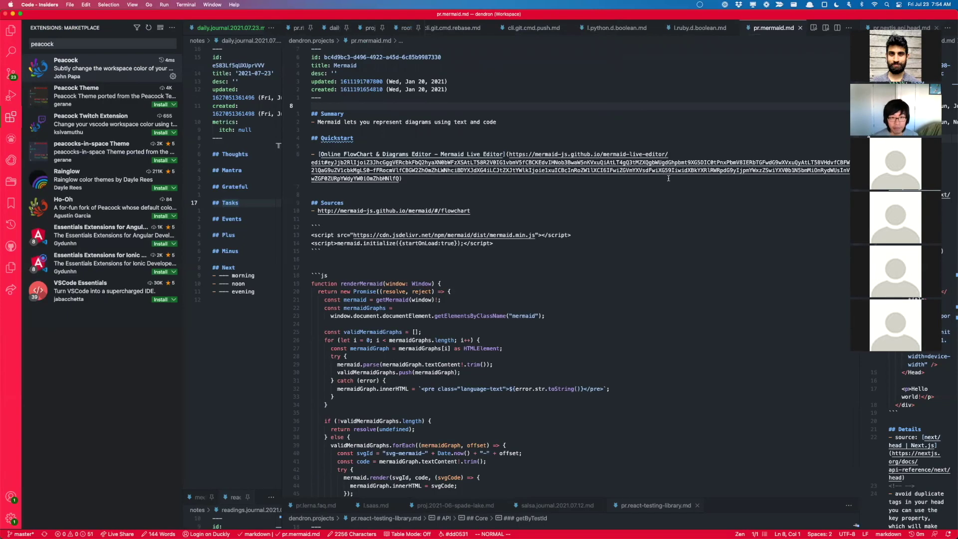
pyautogui.press('super+grave')
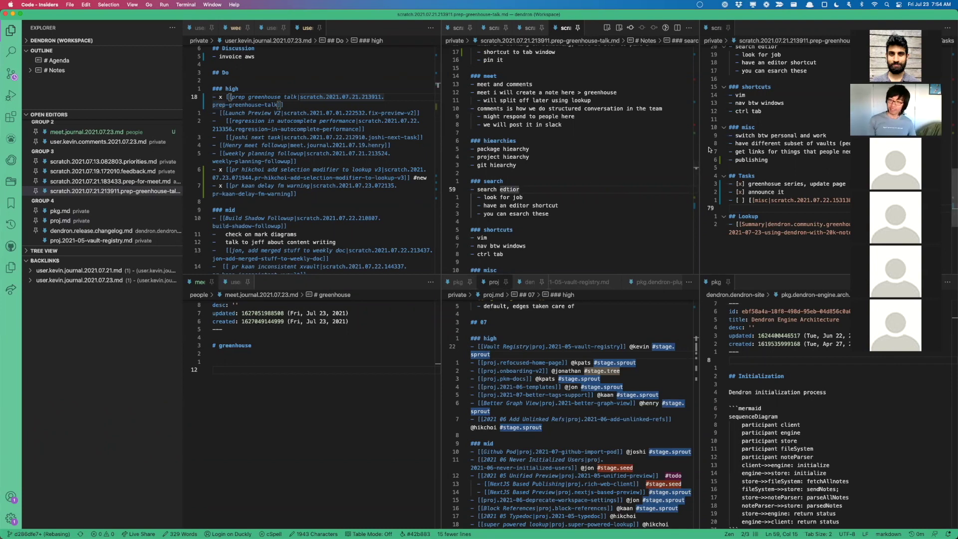
# Focus the 2021.07.23 user journal editor group with Ctrl+1 and maximise it
pyautogui.scroll(-2, 651, 160)
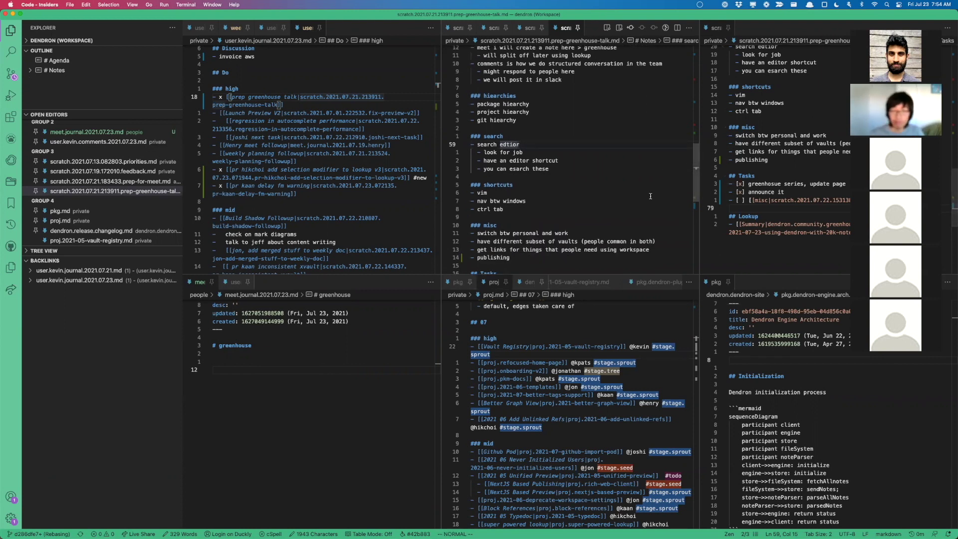
pyautogui.scroll(-1, 650, 196)
pyautogui.scroll(-1, 650, 196)
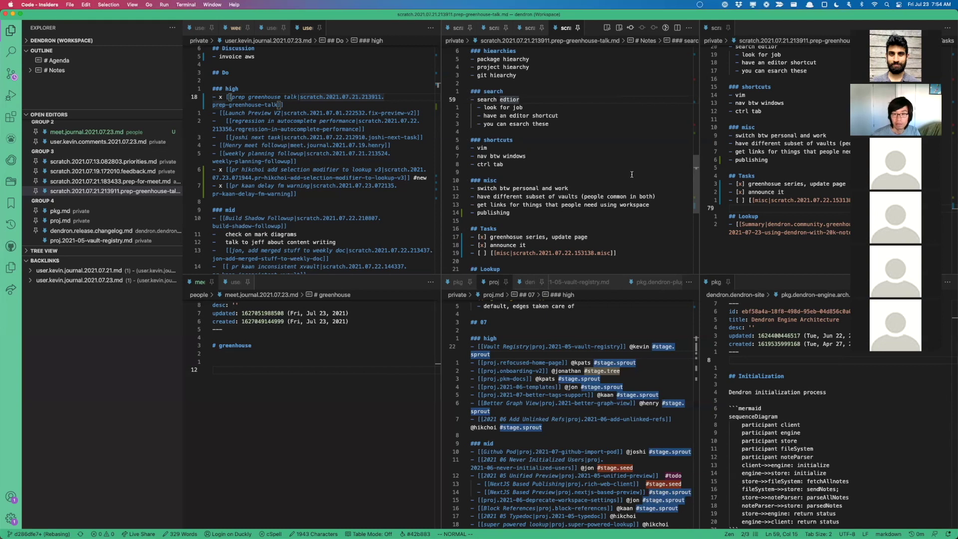
pyautogui.hotkey('ctrl', '1')
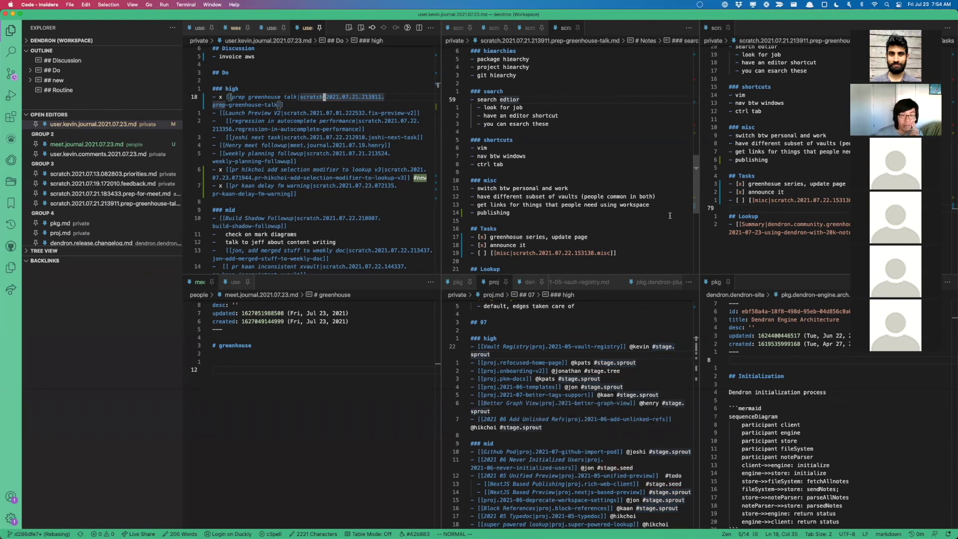
pyautogui.press('ctrl+super+m')
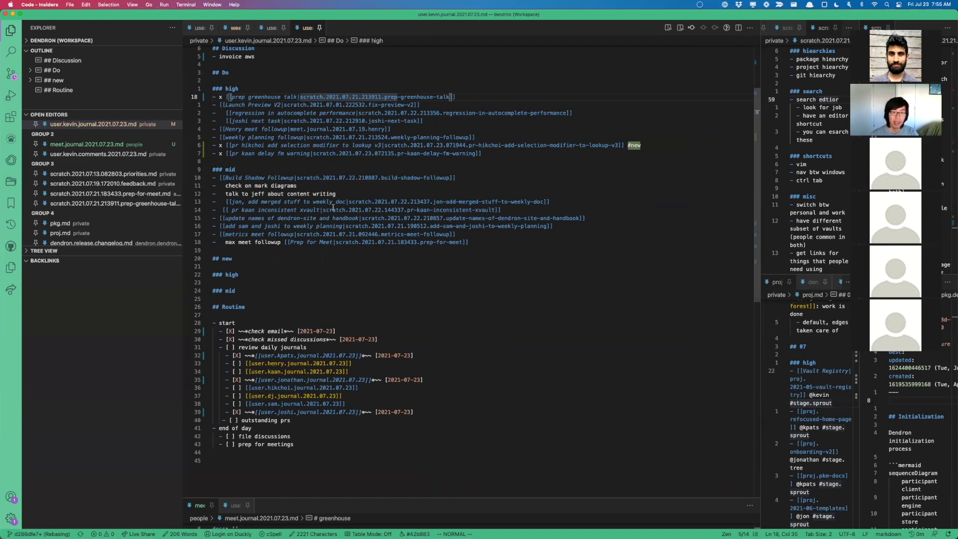
pyautogui.hotkey('ctrl', '2')
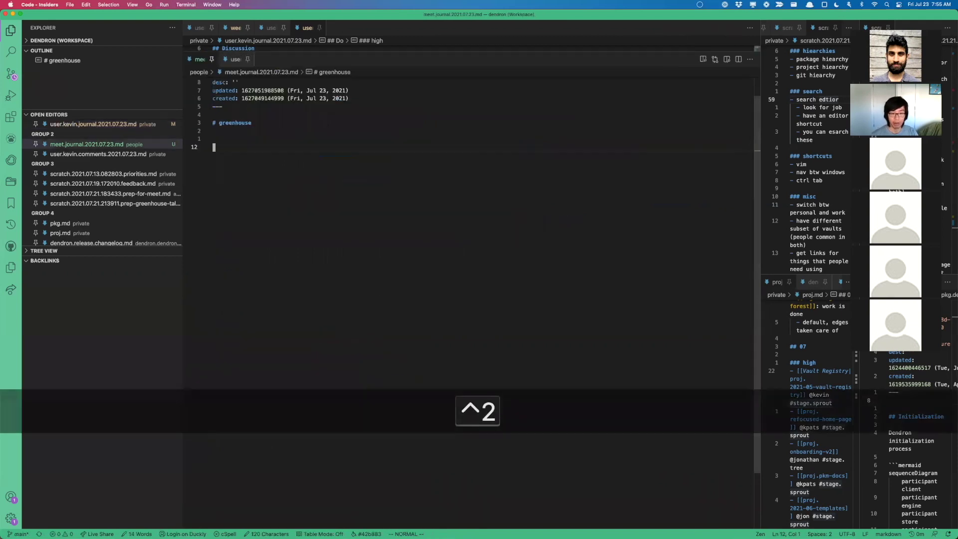
pyautogui.hotkey('ctrl', '3')
pyautogui.hotkey('ctrl', '4')
pyautogui.hotkey('ctrl', '1')
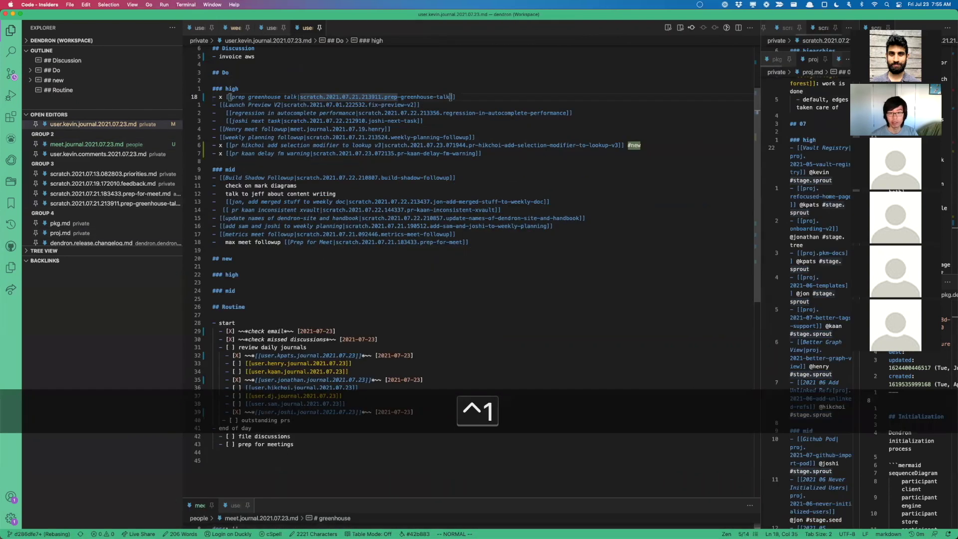
pyautogui.hotkey('ctrl', '3')
pyautogui.hotkey('ctrl', '4')
pyautogui.moveTo(446, 205)
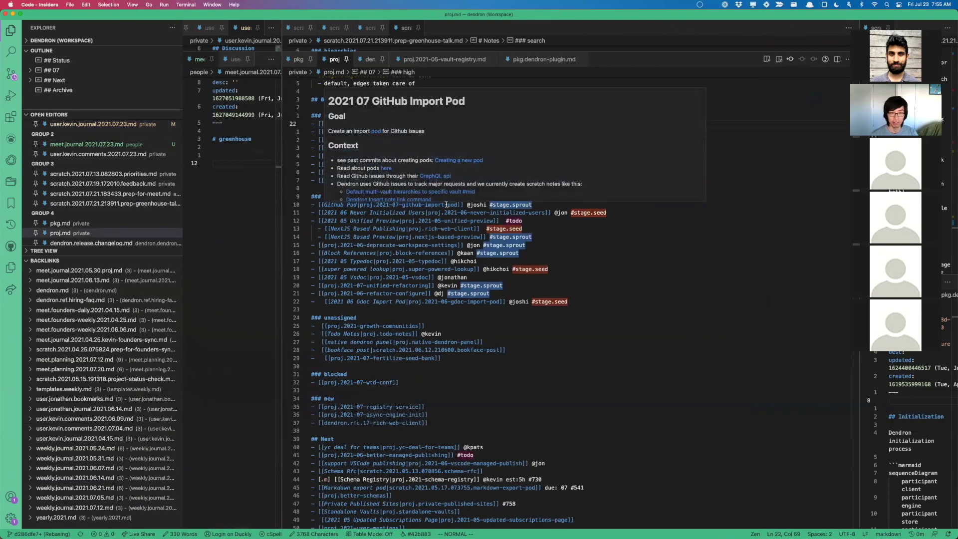
pyautogui.hotkey('ctrl', '2')
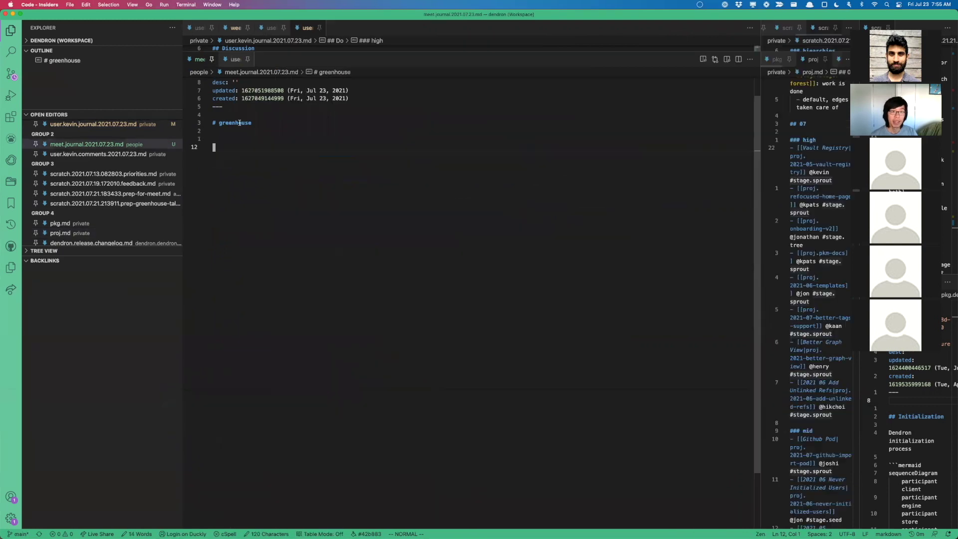
pyautogui.hotkey('ctrl', '4')
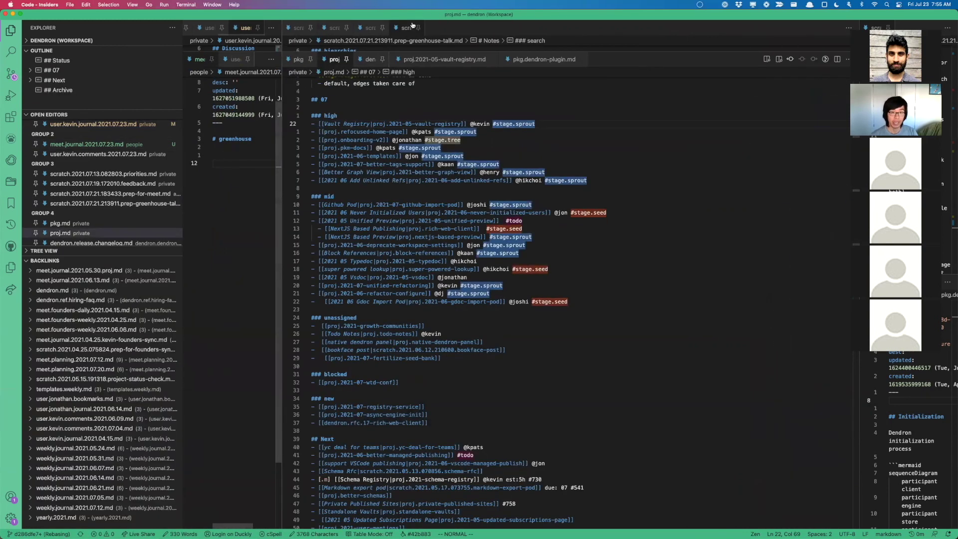
pyautogui.hotkey('ctrl', '3')
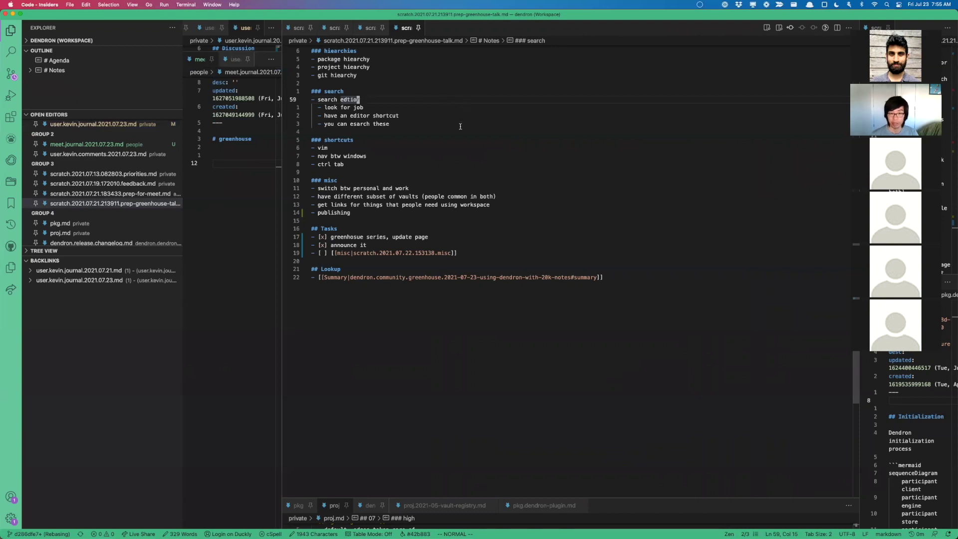
pyautogui.hotkey('ctrl', '1')
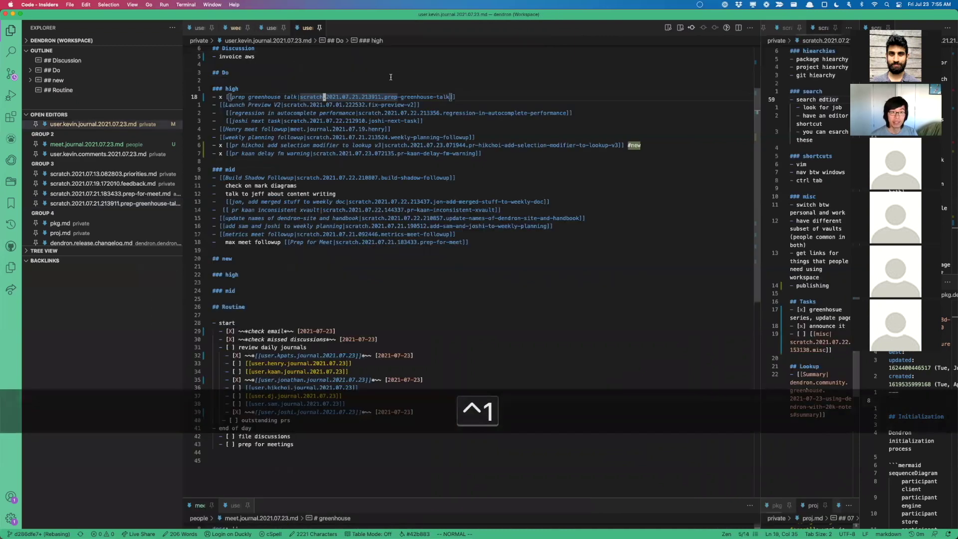
# Open the linked Launch Preview V2 note, move it to the next editor group and pin its tab
pyautogui.click(301, 210)
pyautogui.press('Up')
pyautogui.press('Up')
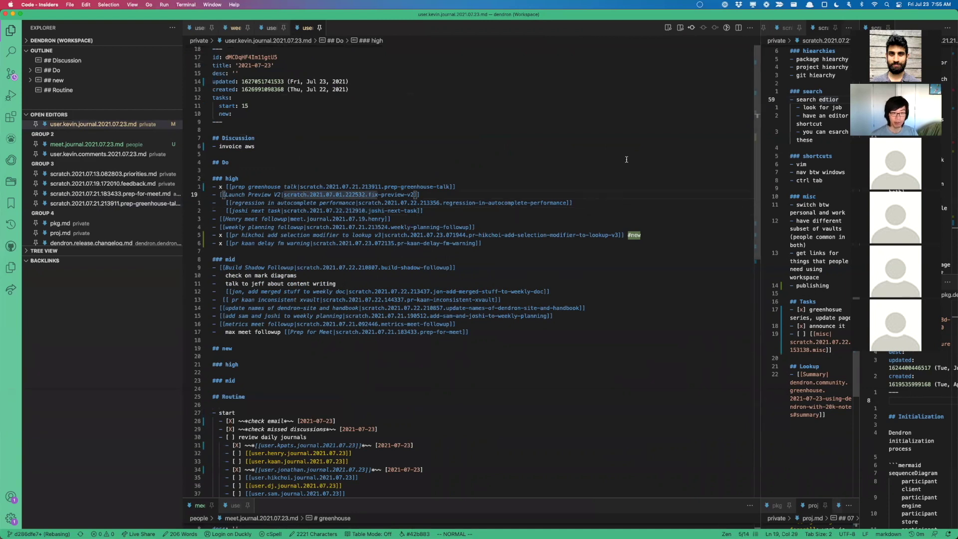
pyautogui.hotkey('ctrl', 'Return')
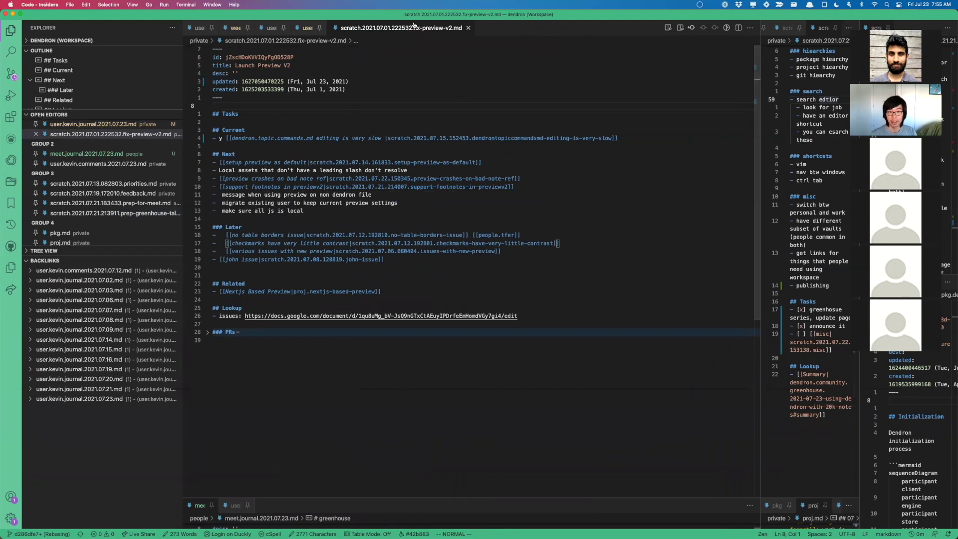
pyautogui.press('ctrl+super+Right')
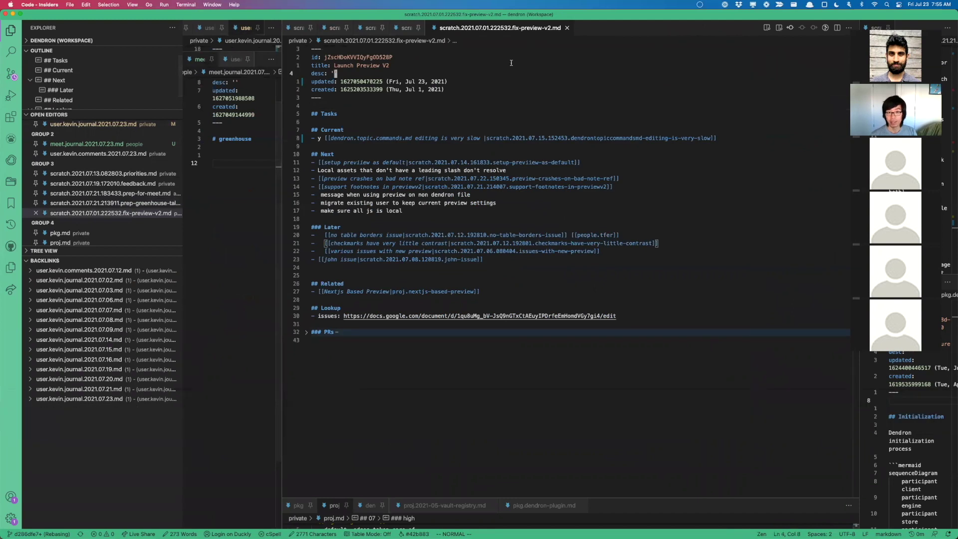
pyautogui.press('super+k')
pyautogui.hotkey('shift', 'Return')
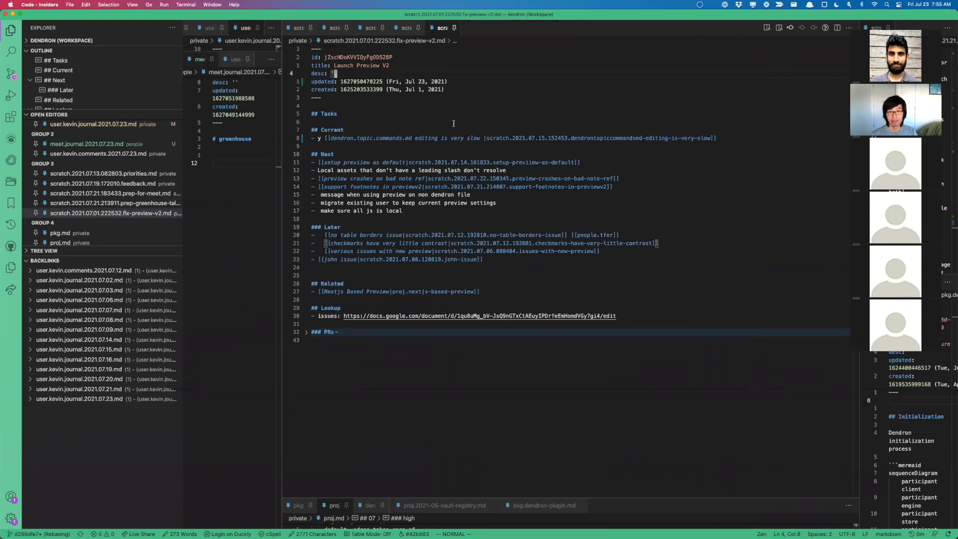
# Unpin that tab, then open the editing-is-very-slow and setup preview as default linked notes
pyautogui.press('shift+super')
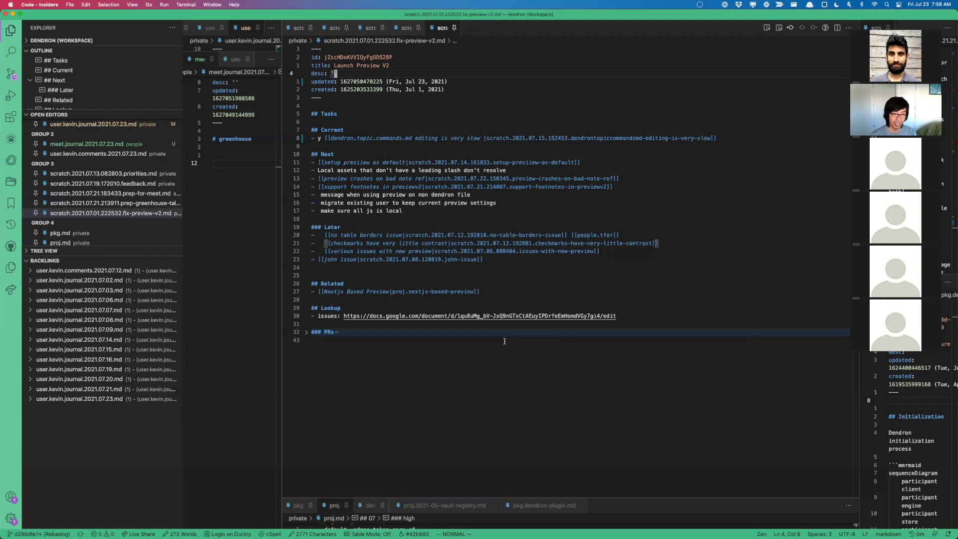
pyautogui.moveTo(419, 88)
pyautogui.press('shift+super')
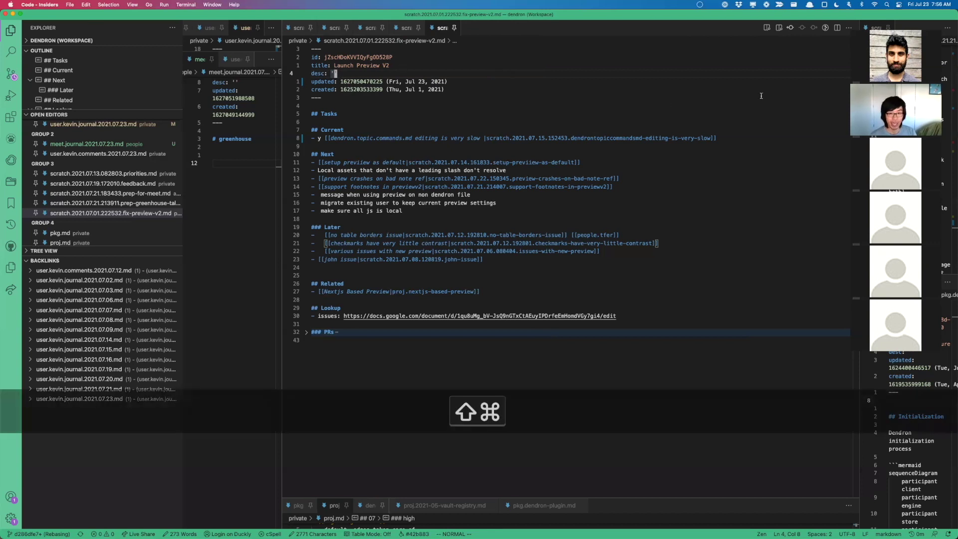
pyautogui.click(454, 28)
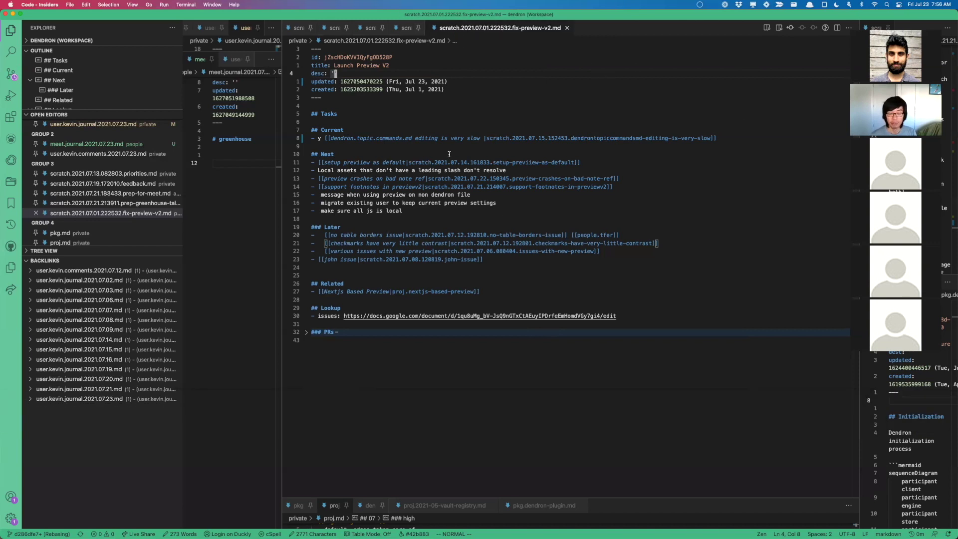
pyautogui.click(468, 138)
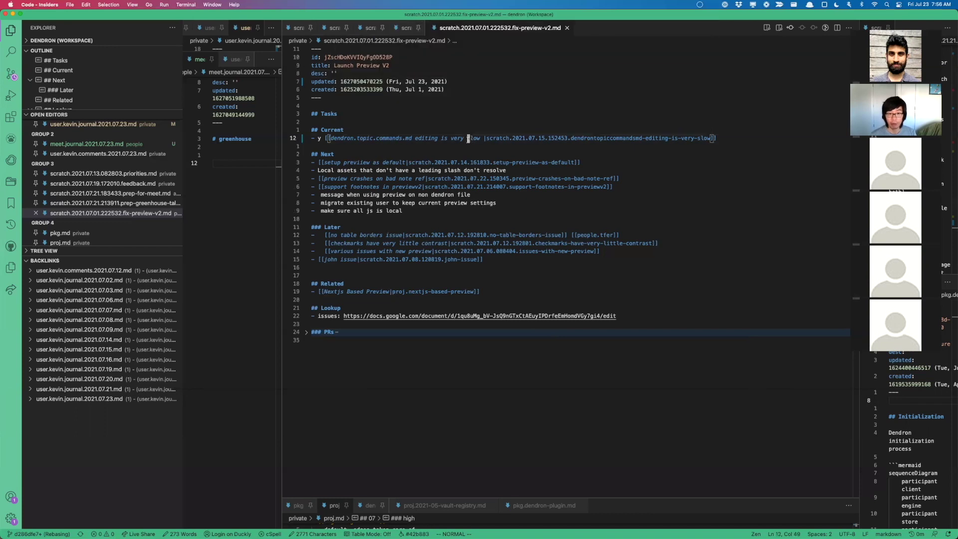
pyautogui.hotkey('ctrl', 'Return')
pyautogui.press('super+shift+bracketleft')
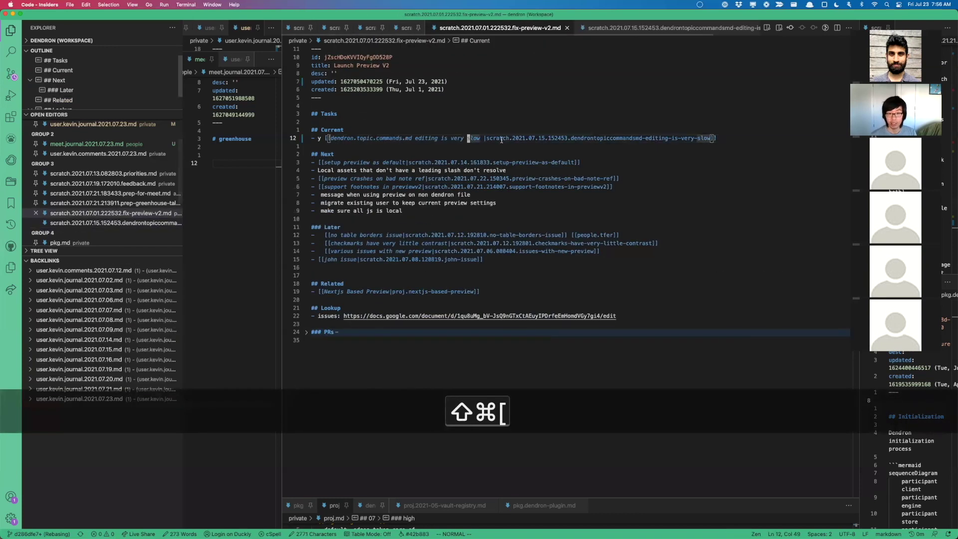
pyautogui.click(439, 164)
pyautogui.hotkey('ctrl', 'Return')
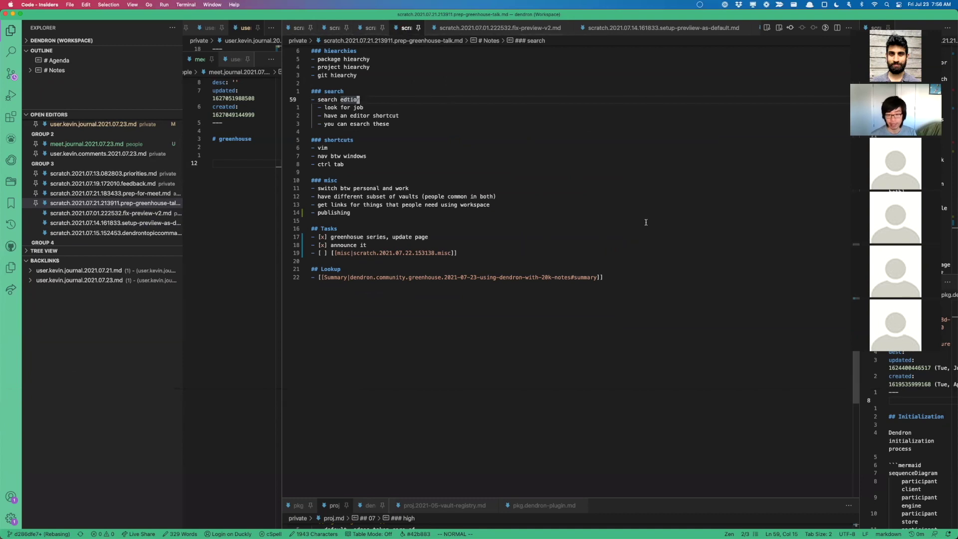
# Close all unpinned note tabs and maximise the greenhouse talk notes group
pyautogui.press('ctrl+super+r')
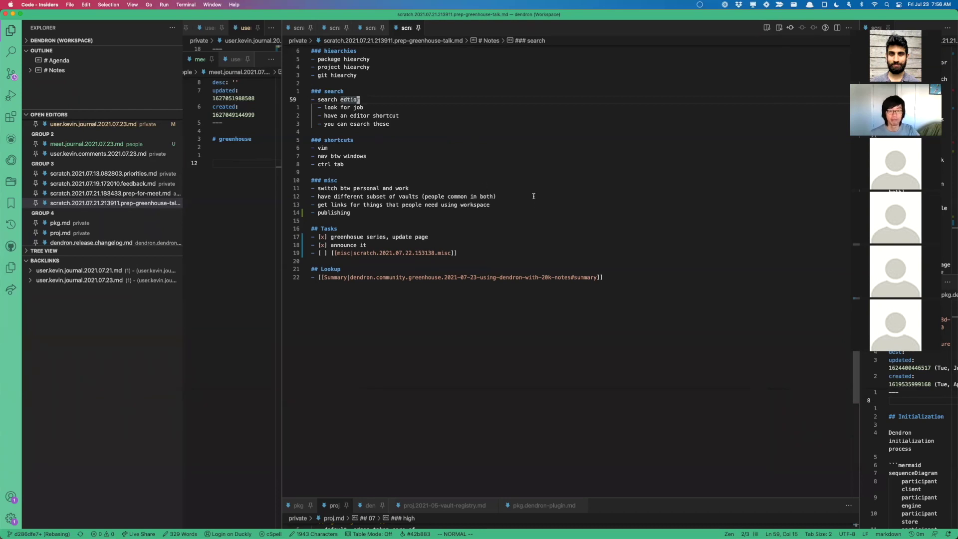
pyautogui.scroll(10, 422, 270)
pyautogui.press('ctrl+super+m')
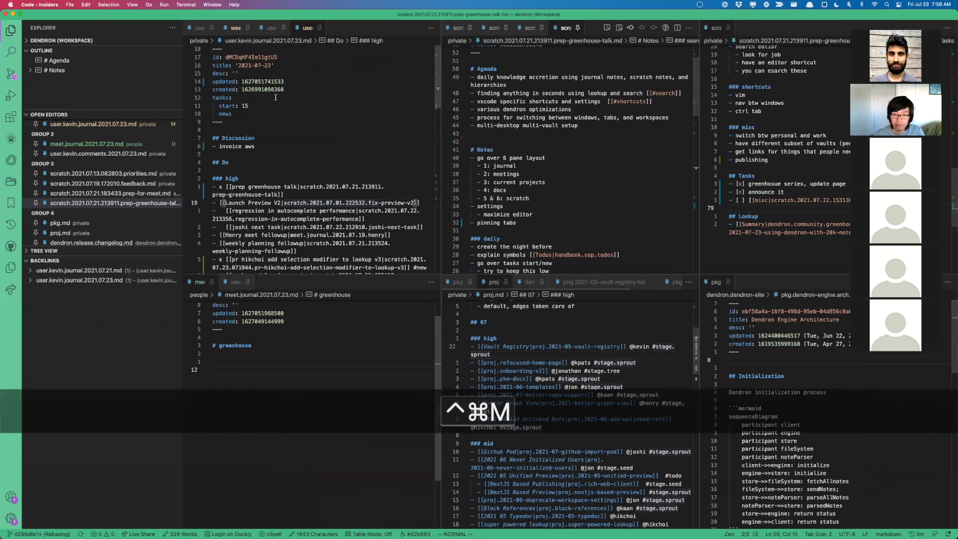
pyautogui.click(576, 187)
pyautogui.scroll(-4, 576, 187)
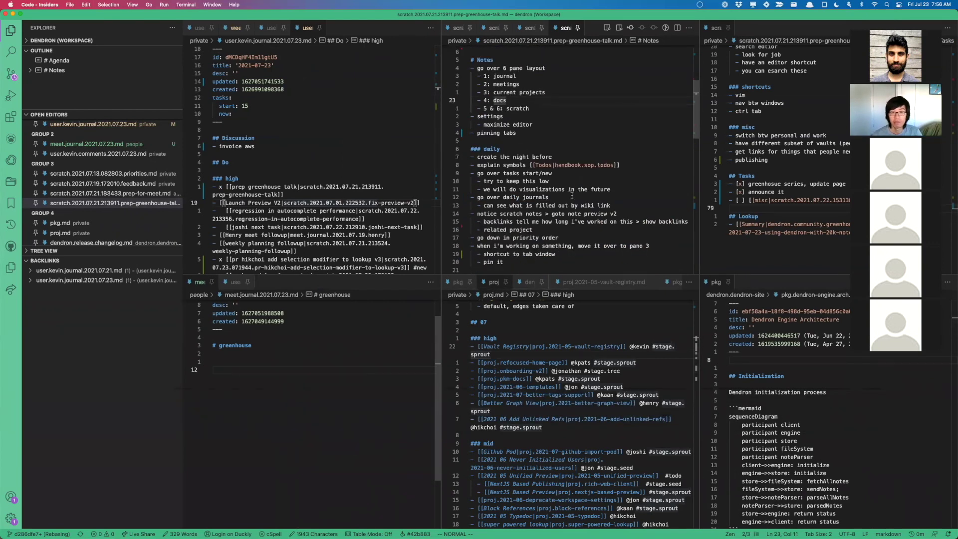
pyautogui.press('ctrl+super+m')
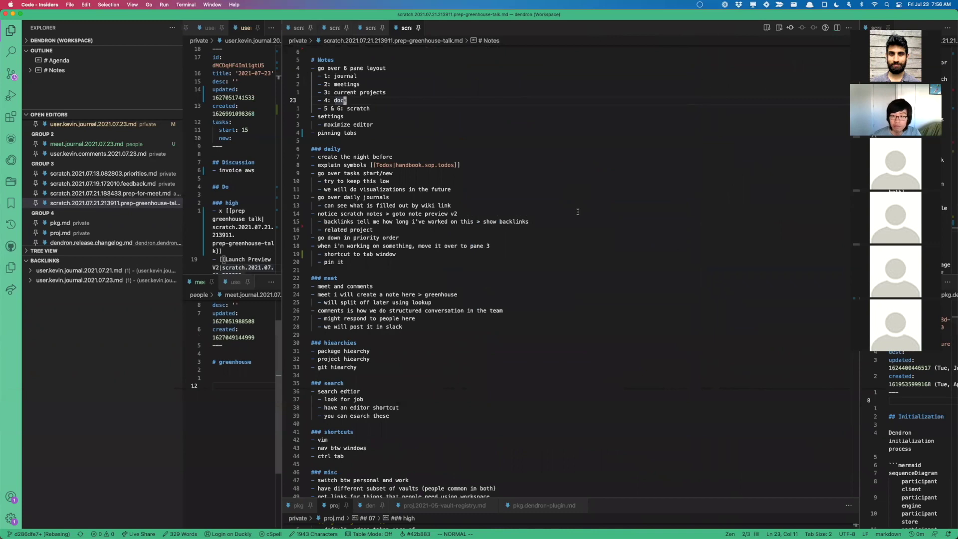
# Visit the daily journal's Do and Launch Preview V2 lines, then restore the six-pane layout
pyautogui.scroll(1, 576, 211)
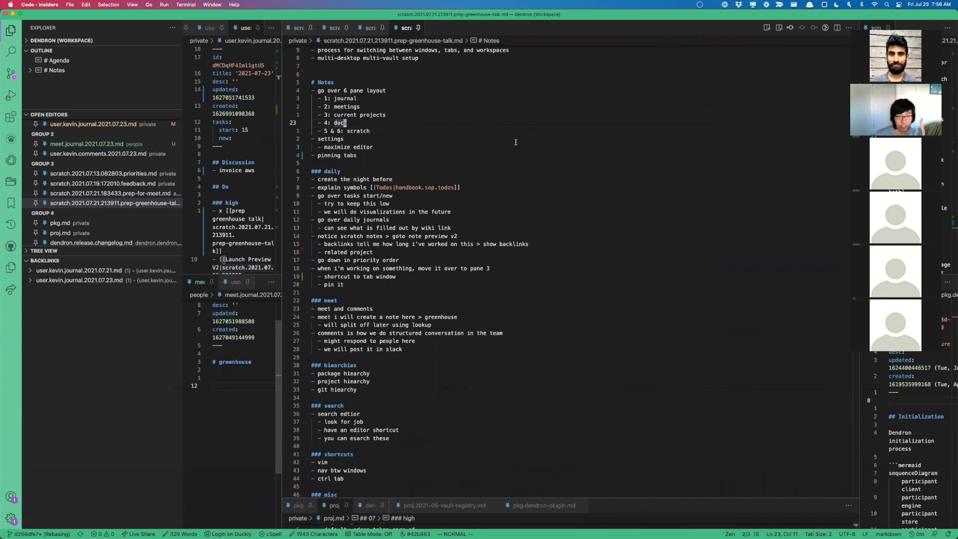
pyautogui.click(313, 171)
pyautogui.scroll(3, 350, 205)
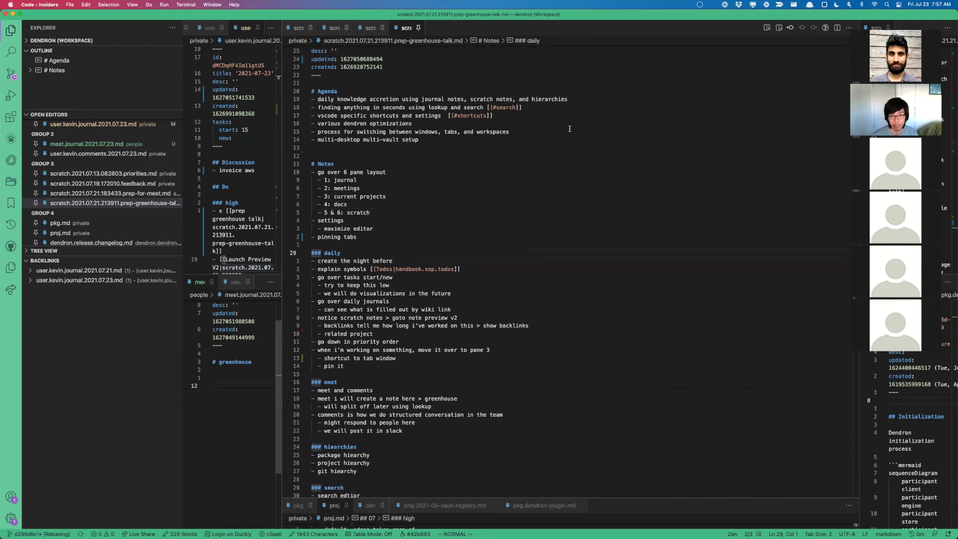
pyautogui.hotkey('ctrl', '1')
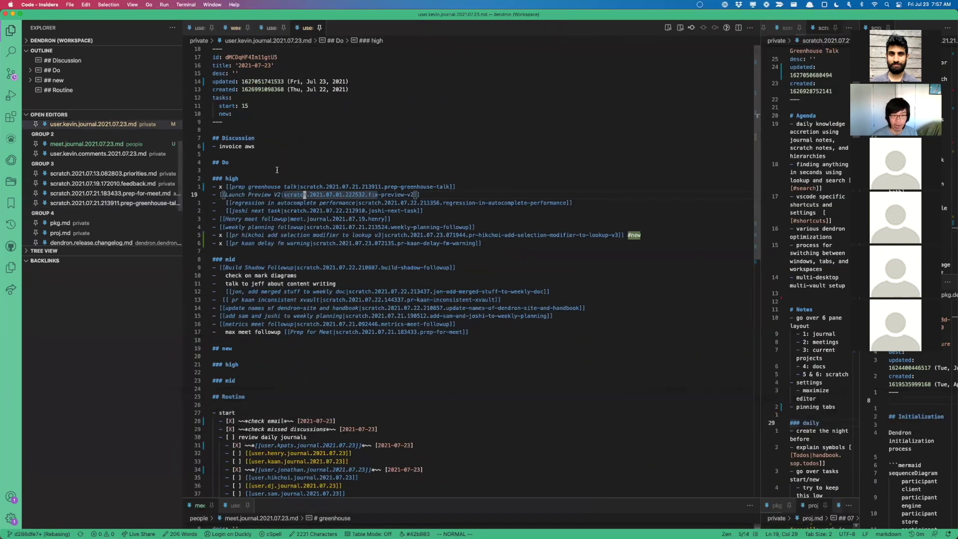
pyautogui.click(299, 173)
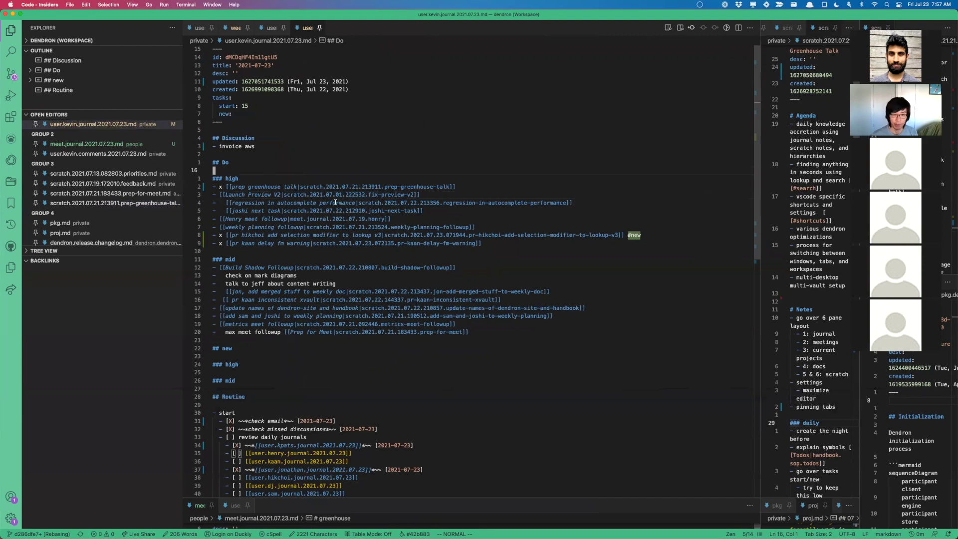
pyautogui.click(515, 187)
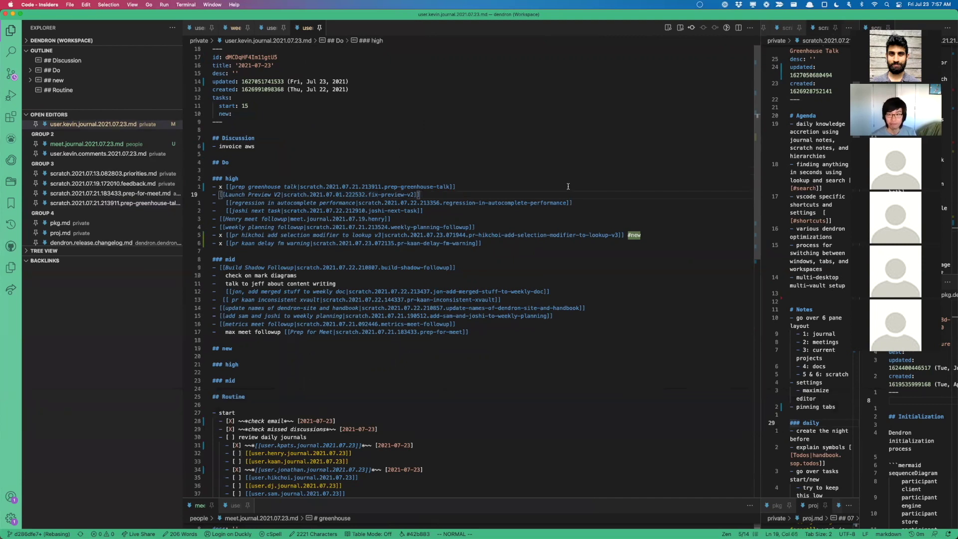
pyautogui.hotkey('ctrl', '3')
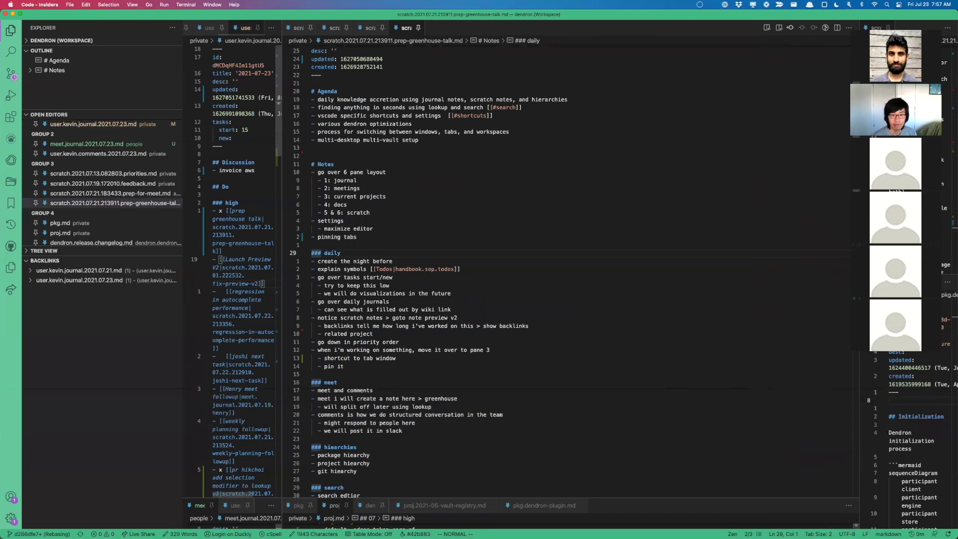
pyautogui.scroll(-1, 403, 183)
pyautogui.scroll(-1, 403, 183)
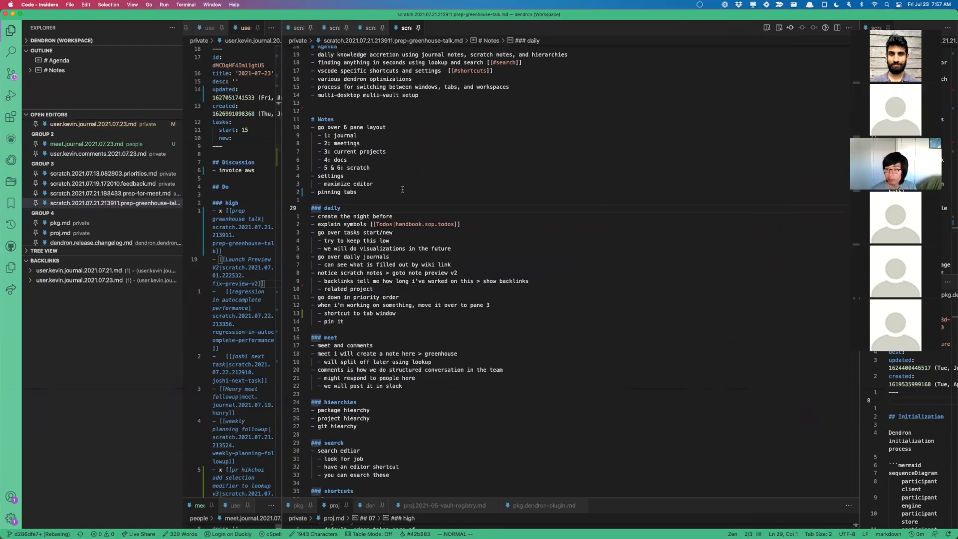
pyautogui.scroll(-1, 534, 103)
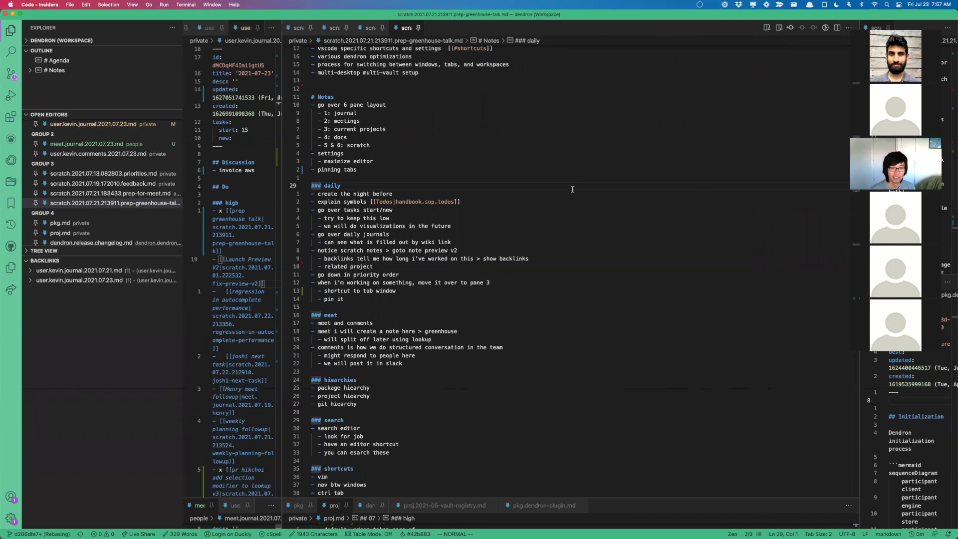
pyautogui.press('ctrl+super+m')
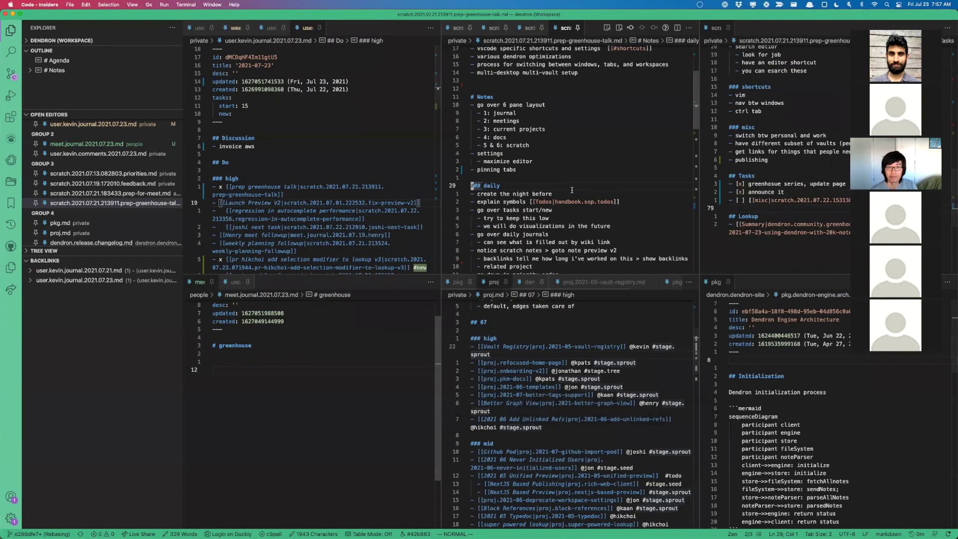
pyautogui.scroll(-4, 572, 189)
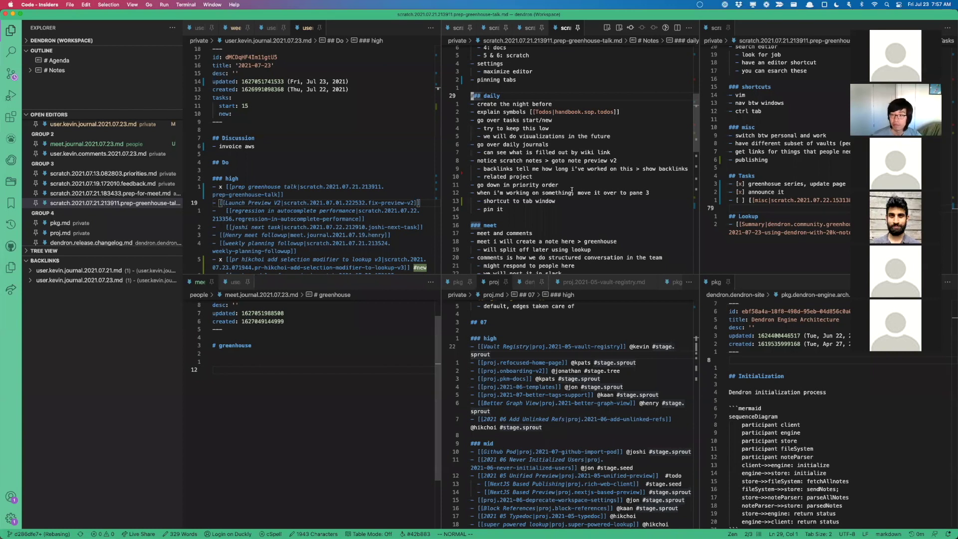
pyautogui.scroll(-1, 572, 191)
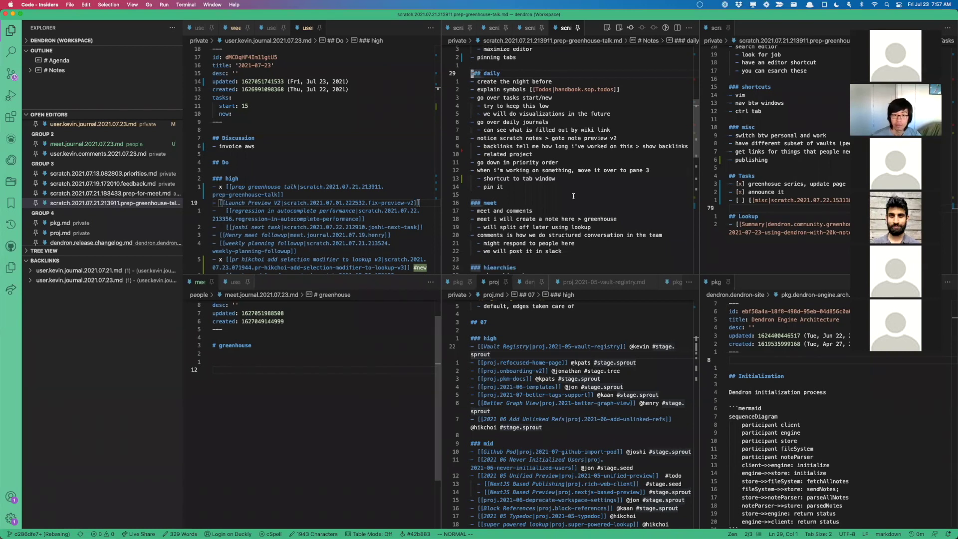
pyautogui.scroll(-1, 573, 196)
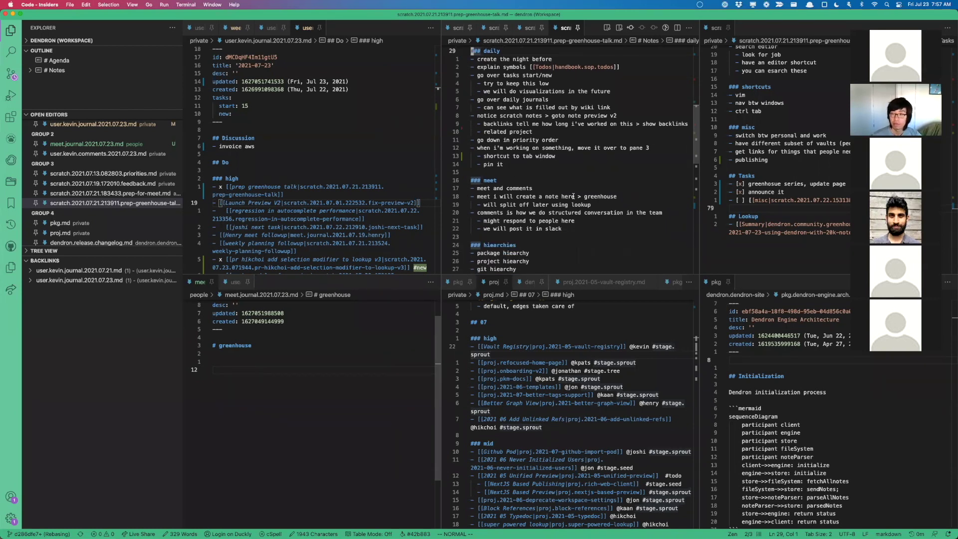
pyautogui.scroll(-1, 573, 197)
pyautogui.scroll(-5, 573, 197)
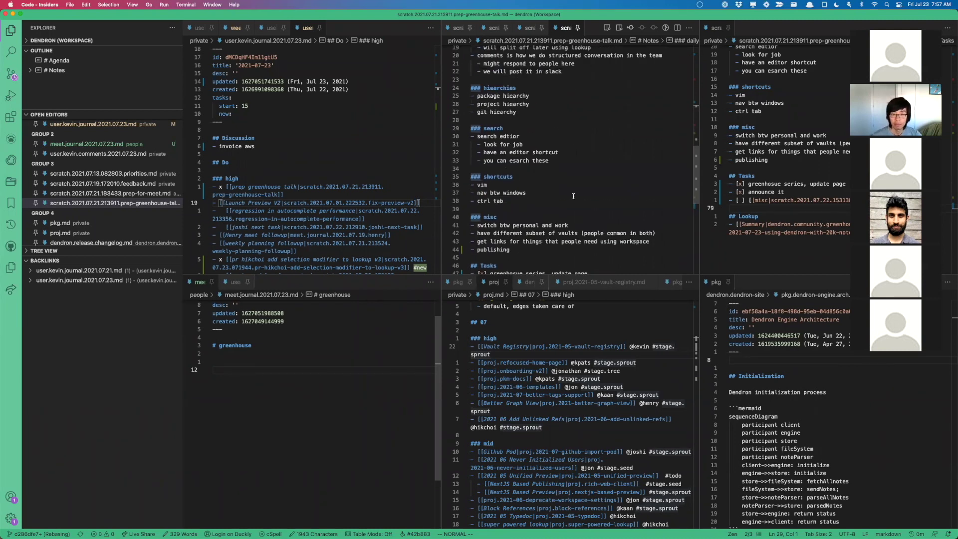
pyautogui.click(585, 218)
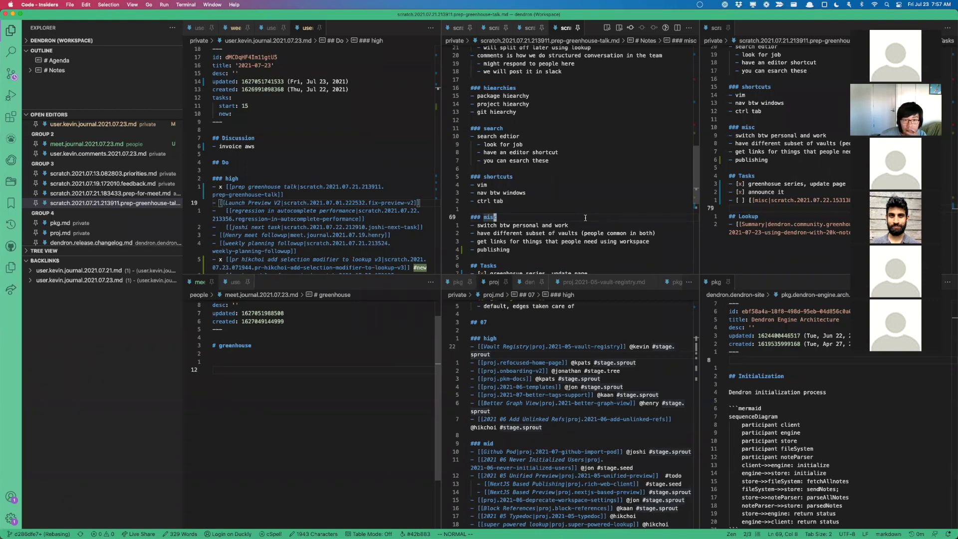
pyautogui.click(506, 328)
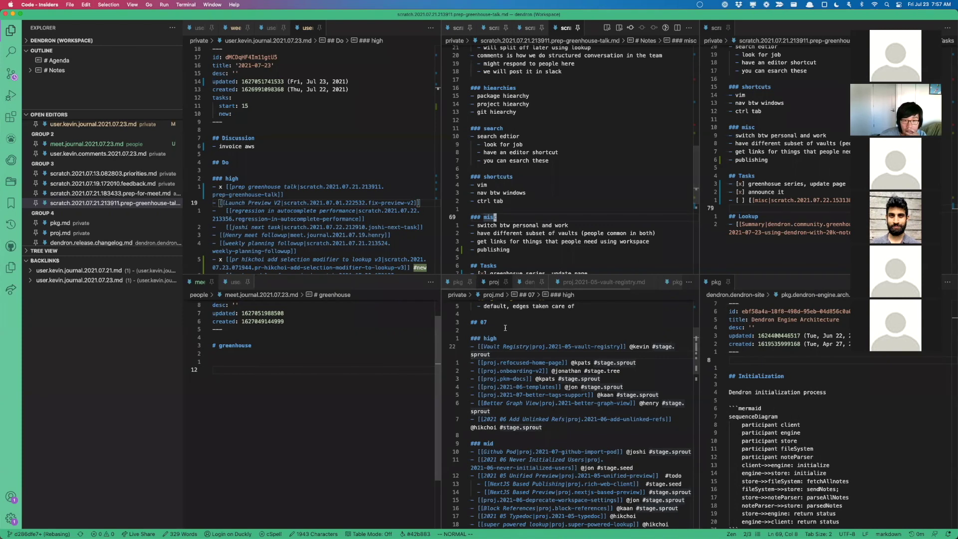
pyautogui.scroll(3, 608, 321)
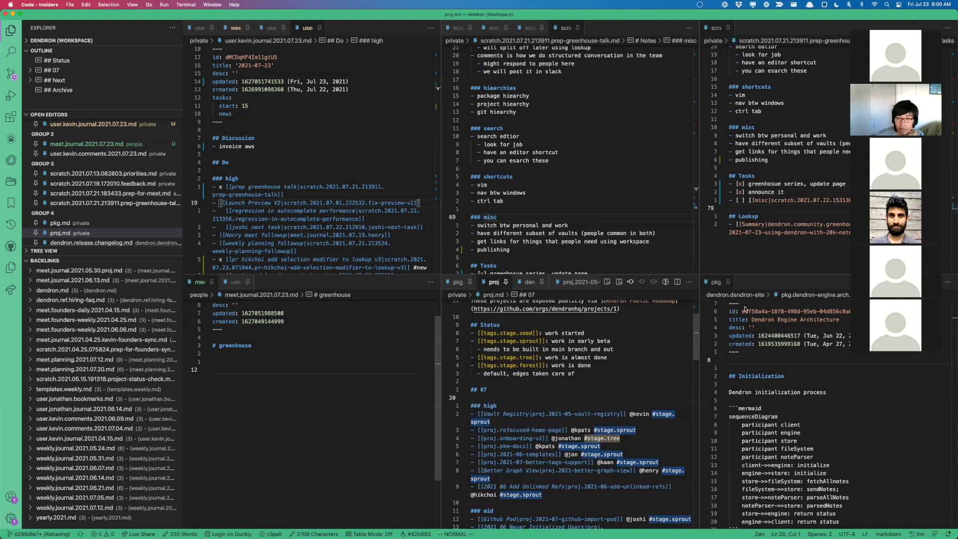
# From the 'work is done' line in proj.md, switch that pane to pkg.md
pyautogui.scroll(5, 803, 130)
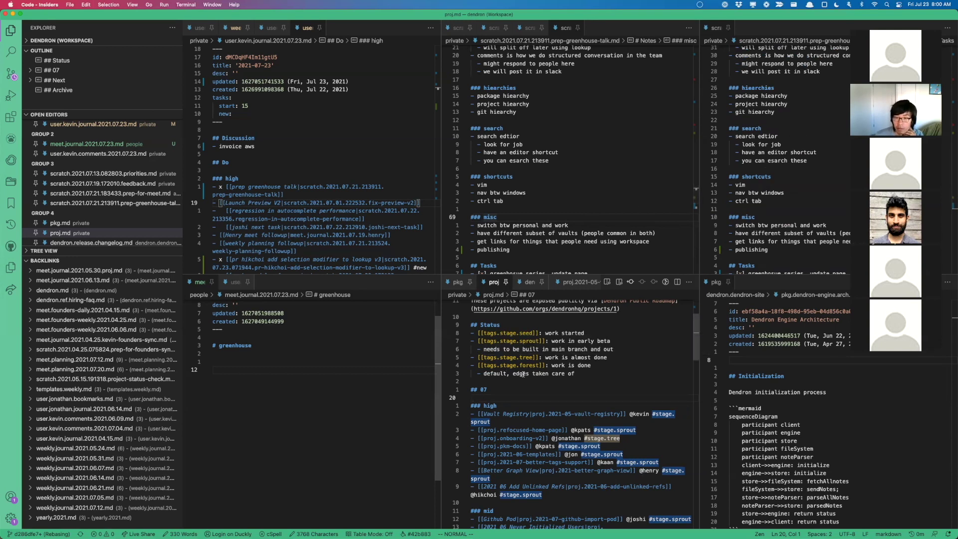
pyautogui.moveTo(531, 369)
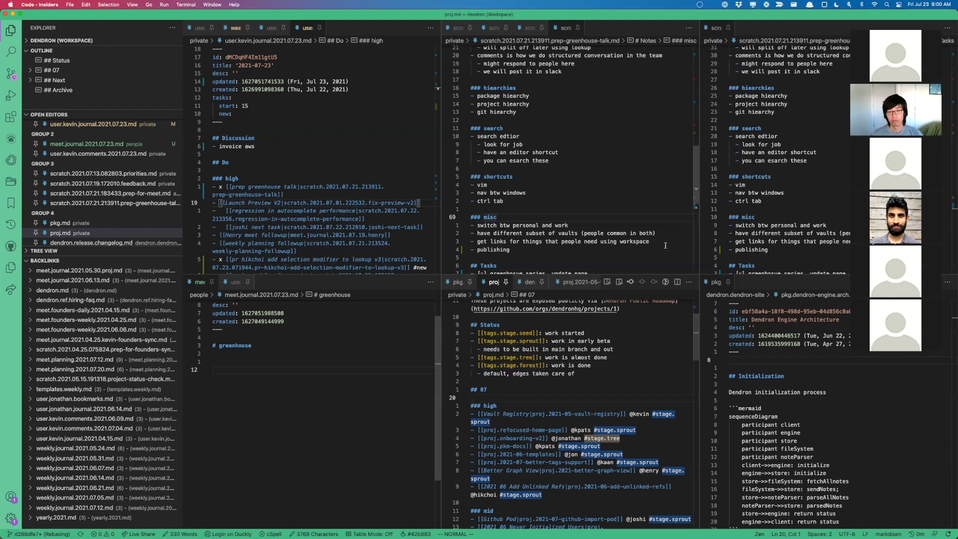
pyautogui.scroll(1, 629, 209)
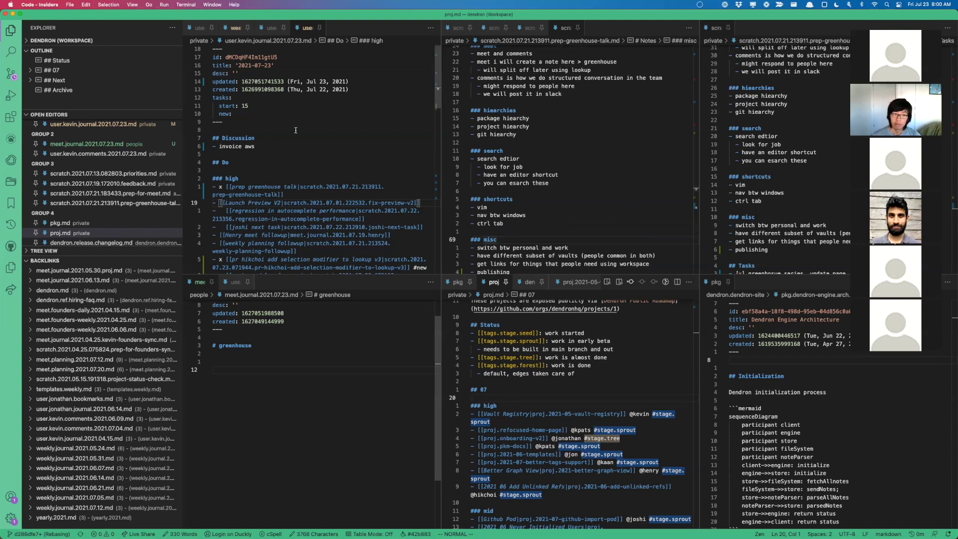
pyautogui.click(607, 367)
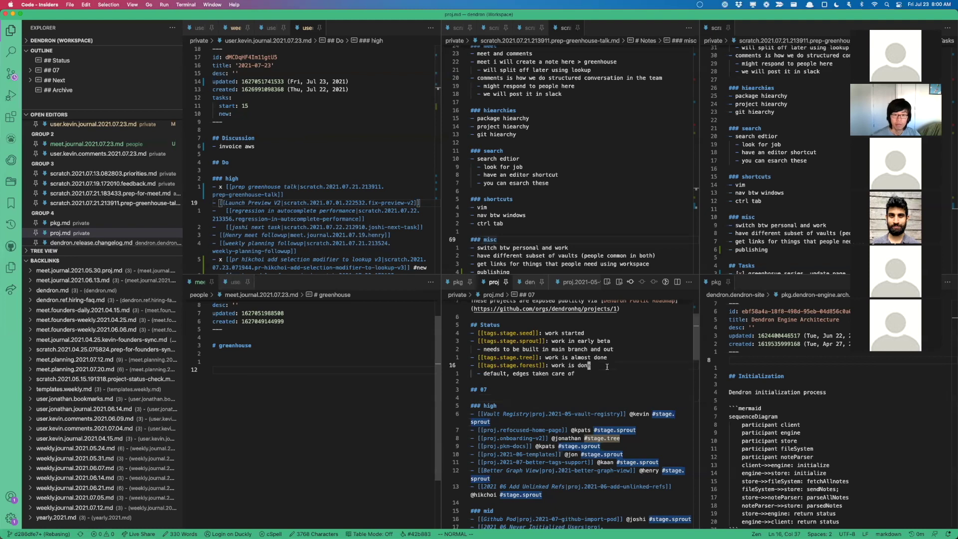
pyautogui.hotkey('ctrl', 'tab')
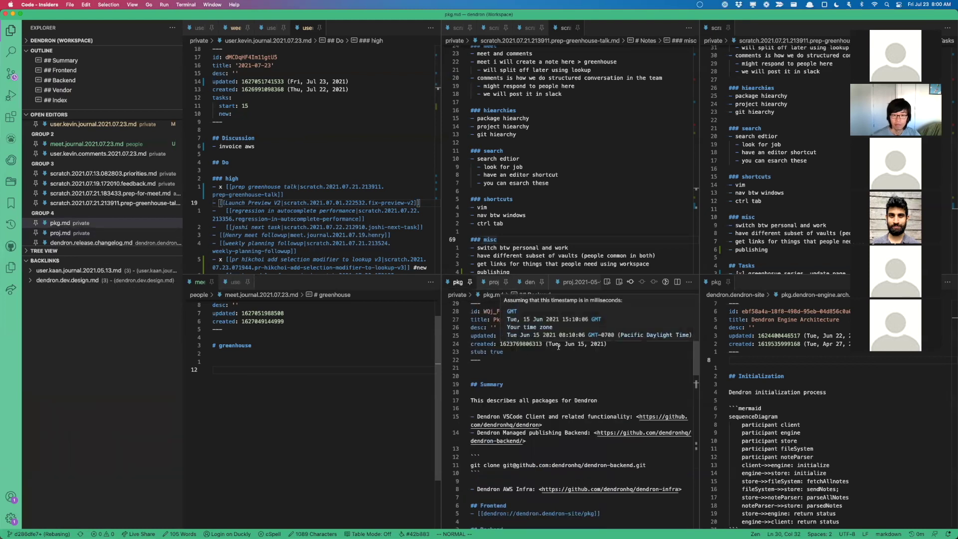
# Switch the lower middle editor back from pkg.md to the proj.md note
pyautogui.scroll(-5, 577, 389)
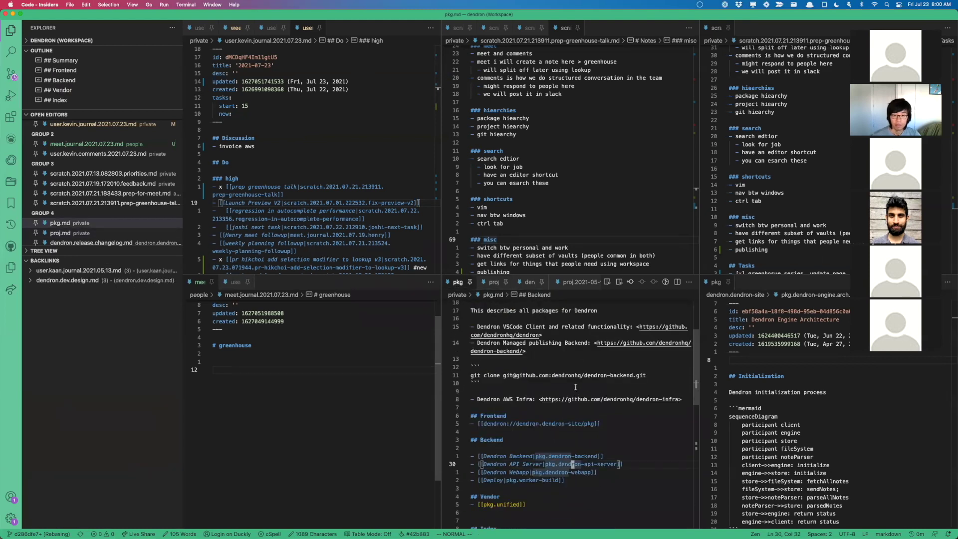
pyautogui.scroll(4, 575, 384)
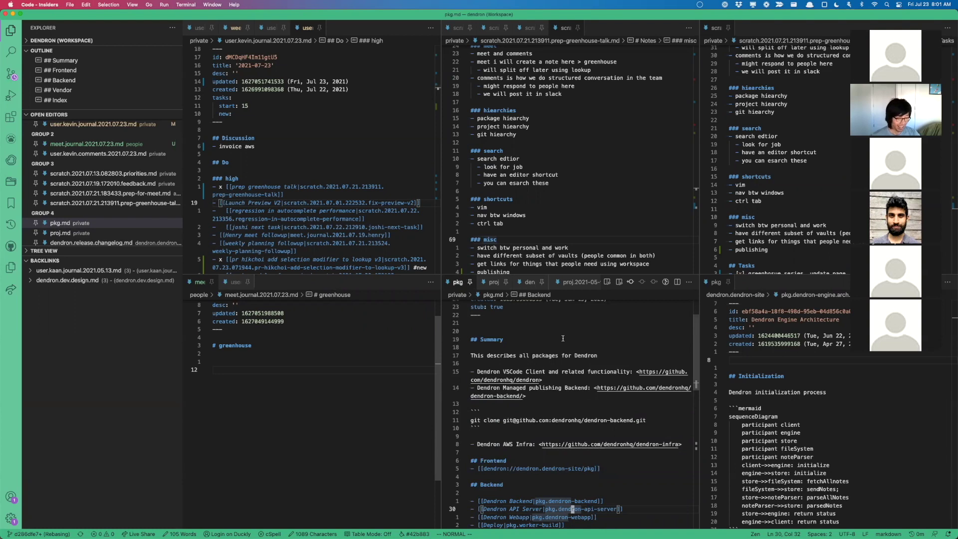
pyautogui.hotkey('ctrl', 'Tab')
pyautogui.click(461, 286)
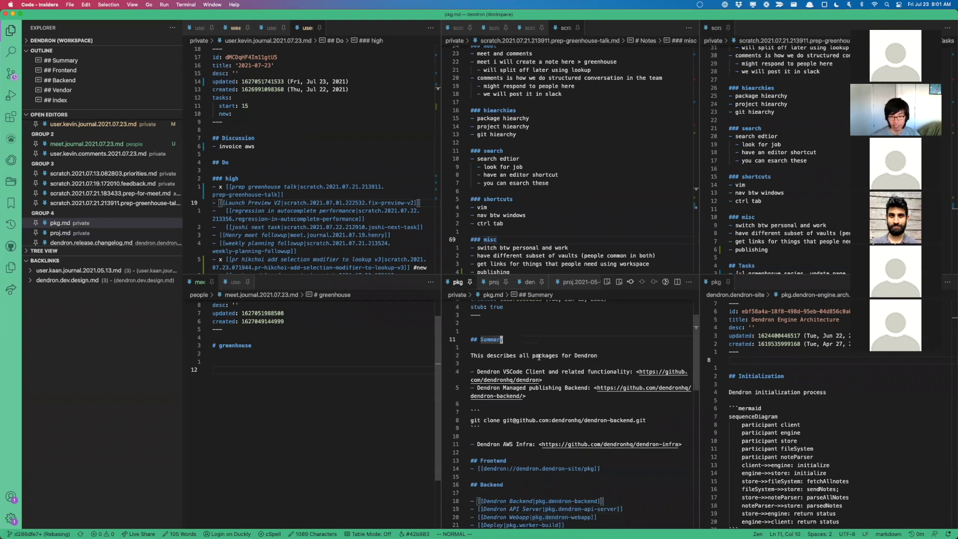
pyautogui.click(491, 283)
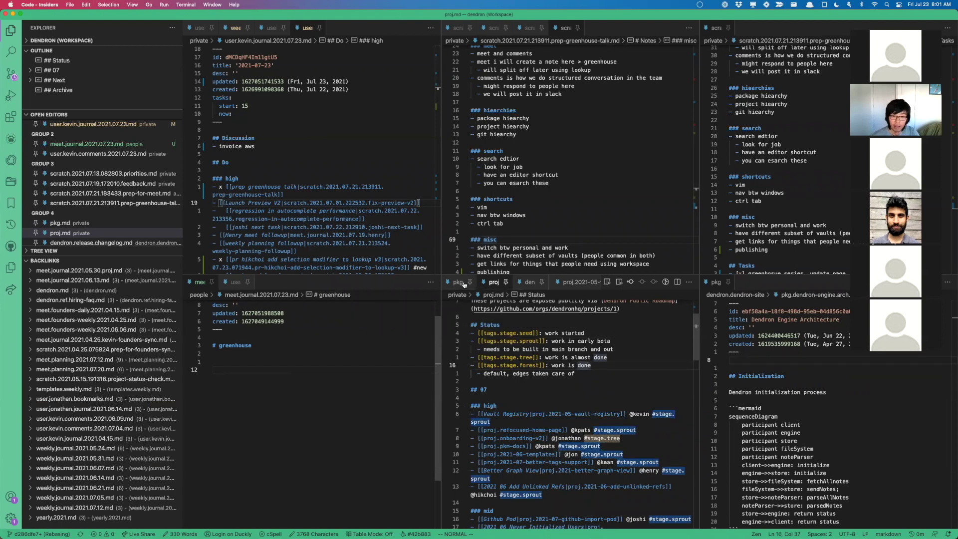
# Look up '2021-0' from the proj note and open proj.2021-03-email-just-the-docs
pyautogui.moveTo(525, 344)
pyautogui.press('super+l')
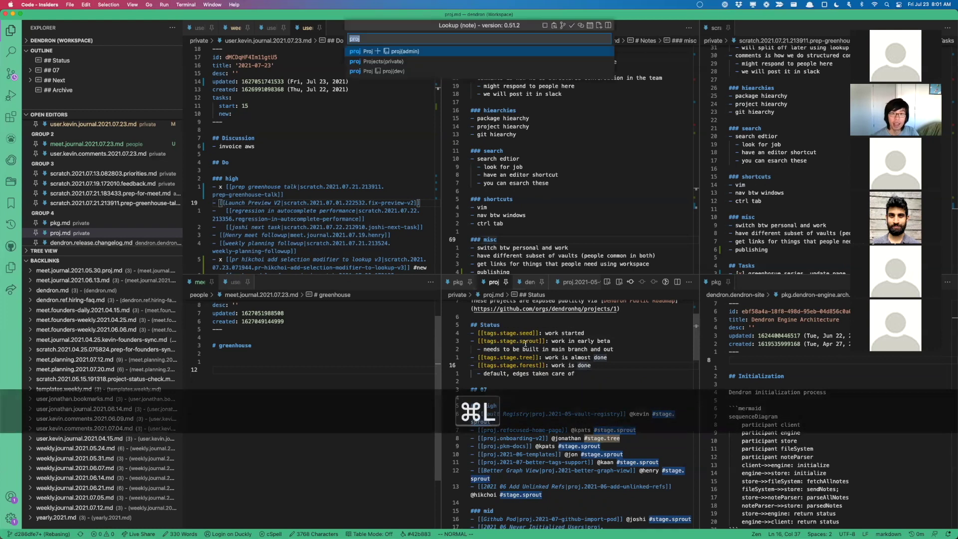
pyautogui.press('Right')
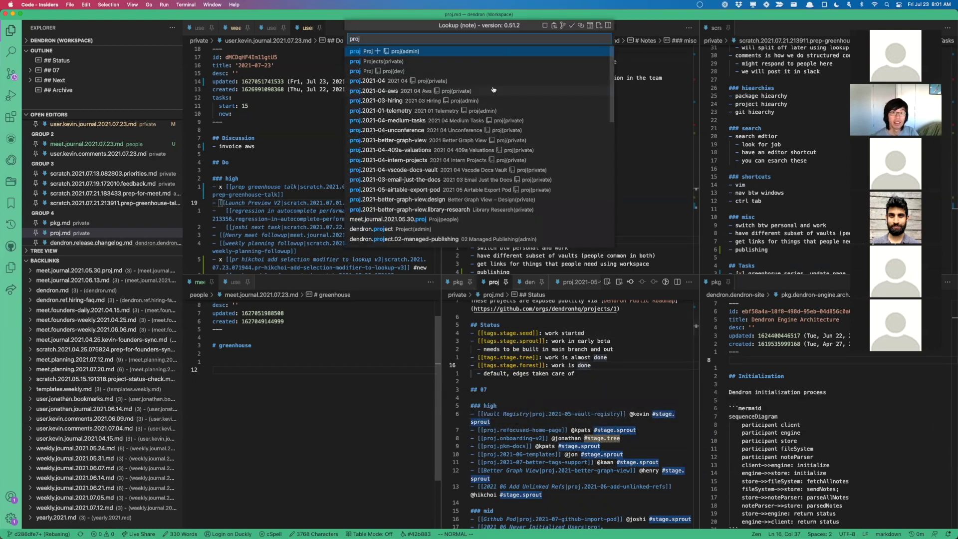
pyautogui.write('2021.04.')
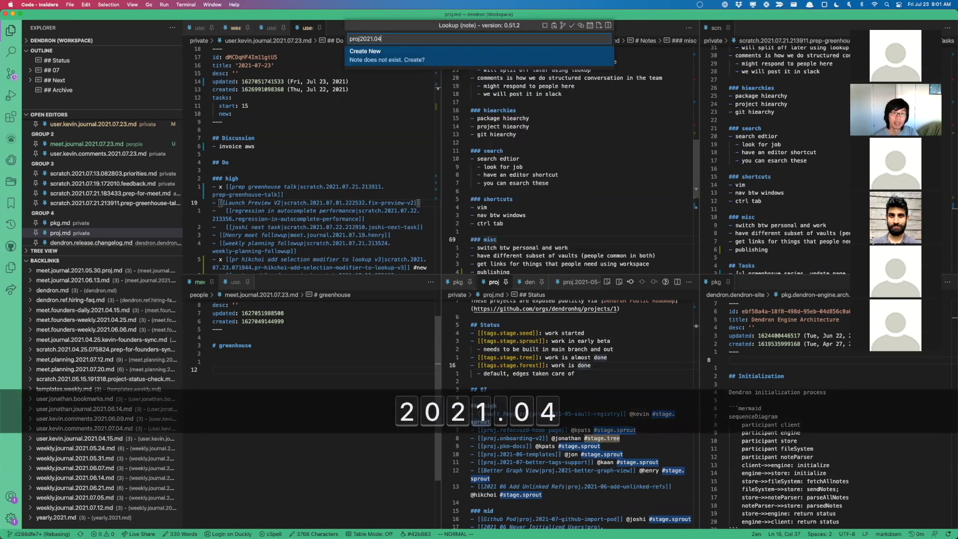
pyautogui.press('BackSpace')
pyautogui.press('BackSpace')
pyautogui.press('BackSpace')
pyautogui.press('BackSpace')
pyautogui.write('-0')
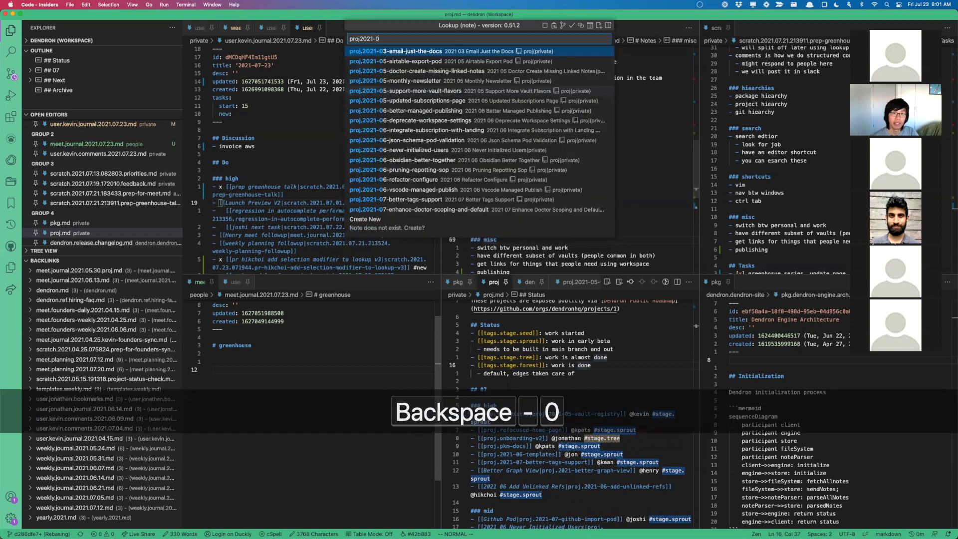
pyautogui.press('Return')
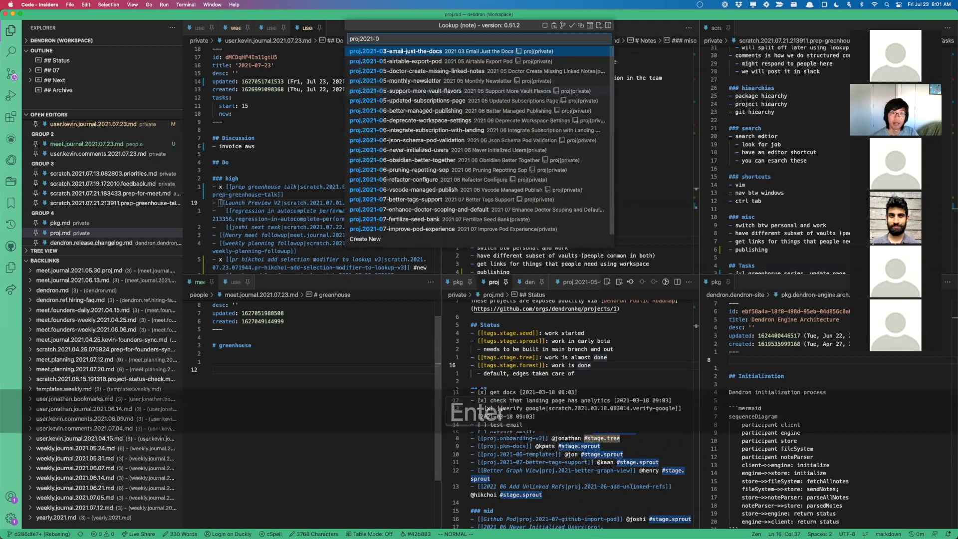
# Dismiss the lookup and close the email-just-the-docs note, returning to proj
pyautogui.press('super+l')
pyautogui.press('Right')
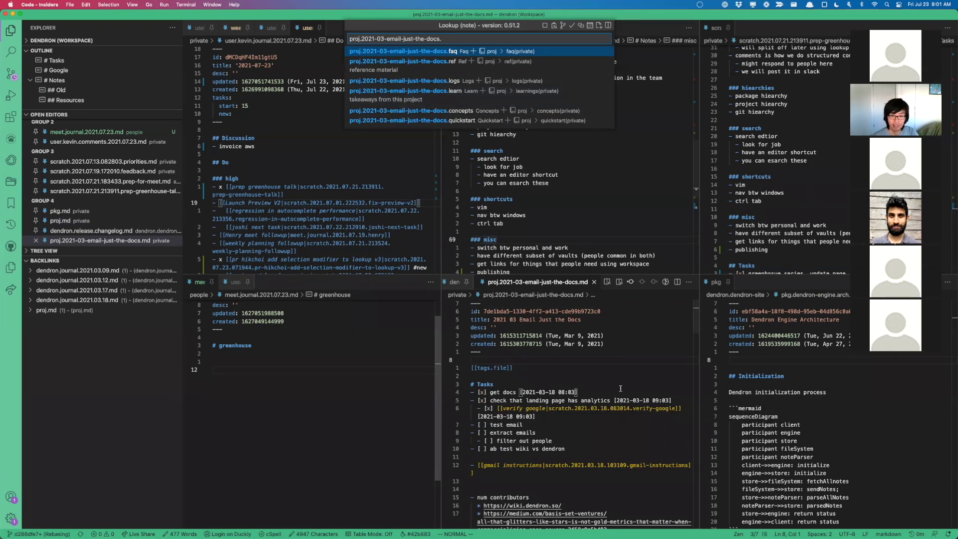
pyautogui.press('Escape')
pyautogui.press('super+w')
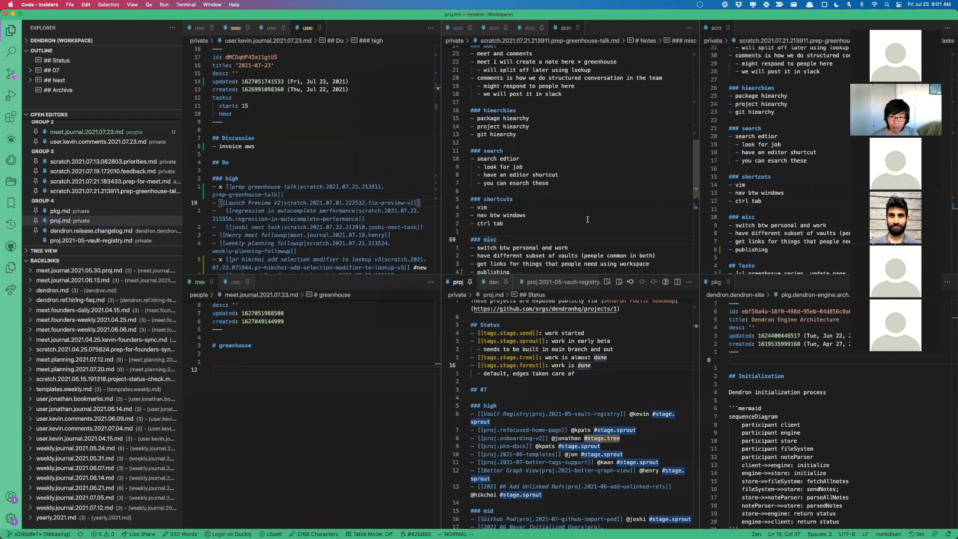
# Focus the journal note, then move focus to the scratch greenhouse talk pane
pyautogui.scroll(1, 588, 219)
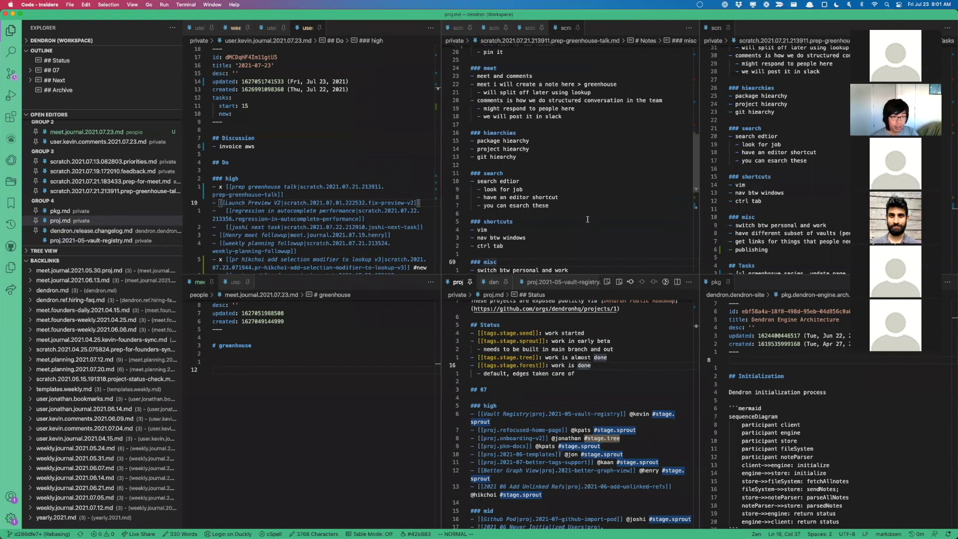
pyautogui.scroll(1, 493, 195)
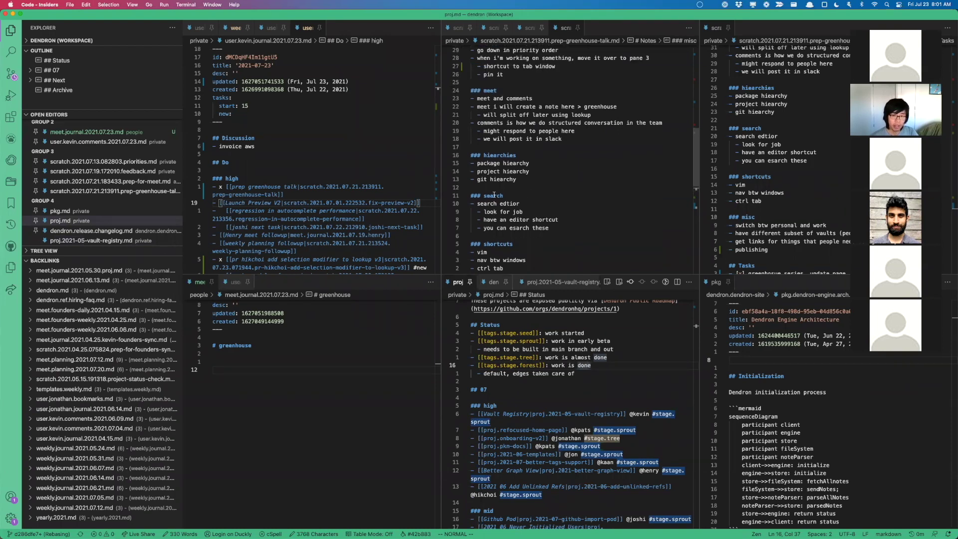
pyautogui.scroll(1, 573, 228)
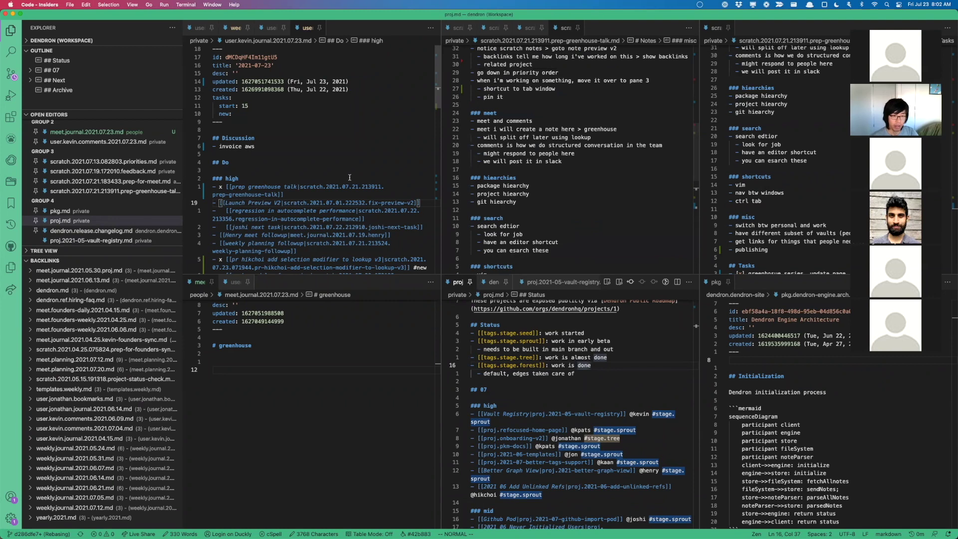
pyautogui.click(337, 164)
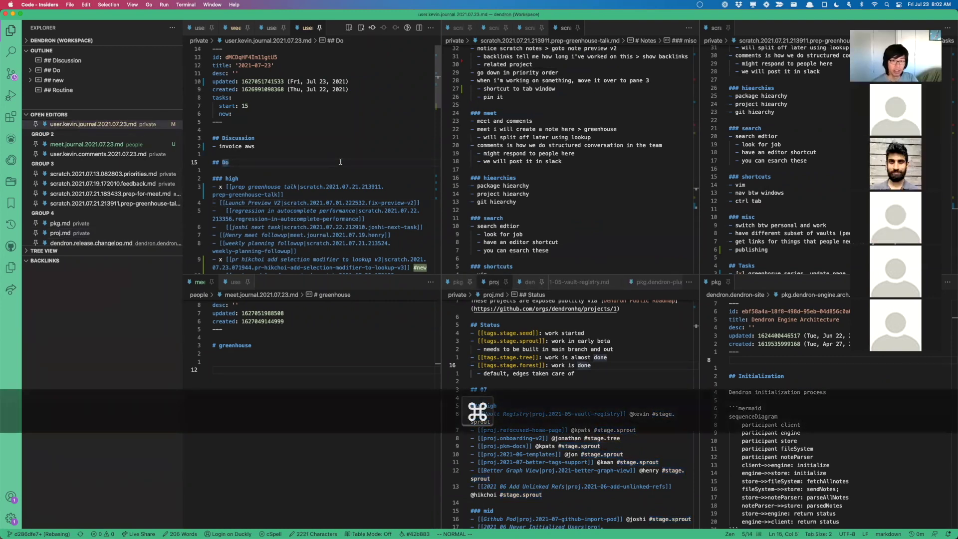
pyautogui.press('super+l')
pyautogui.press('Escape')
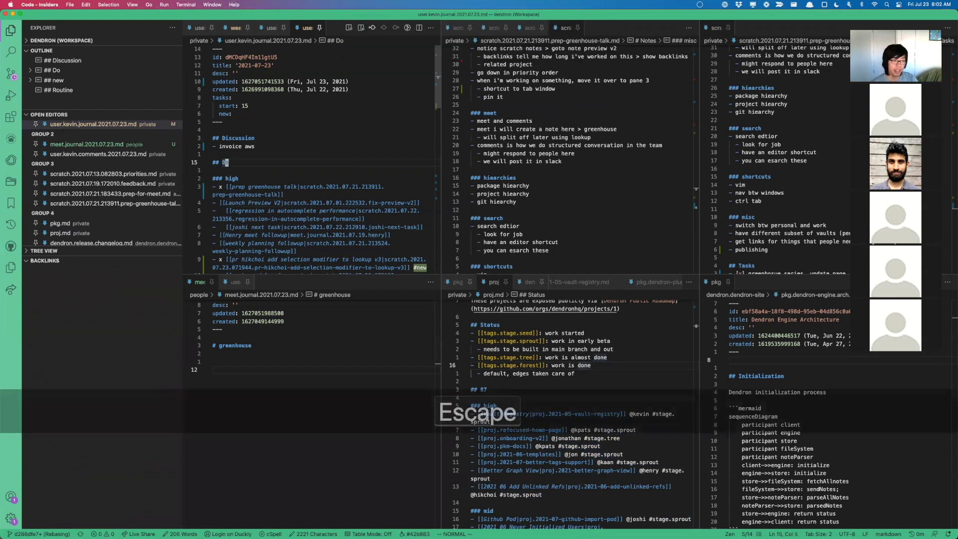
pyautogui.hotkey('ctrl', 'w')
pyautogui.press('l')
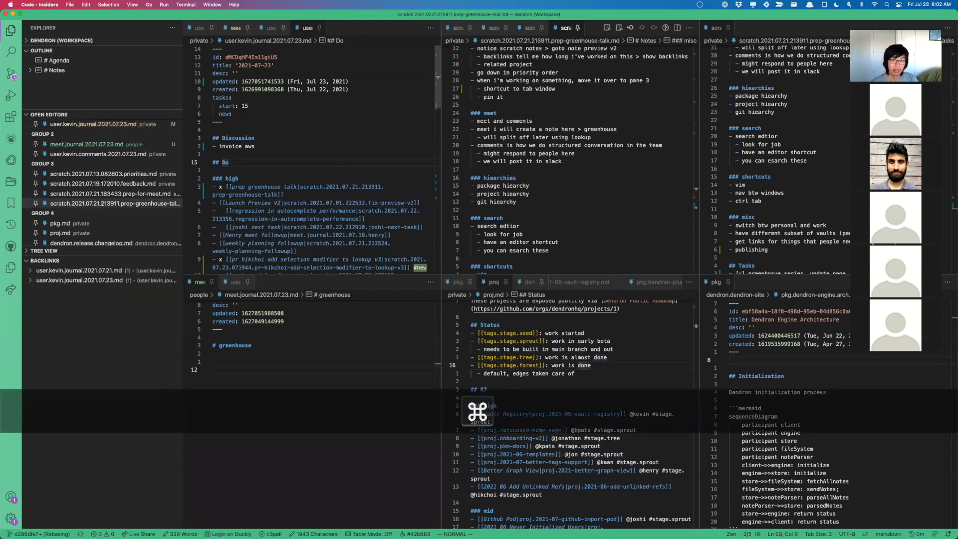
# Try lookup queries 'pk' and 'plugin-de', then open dendron.faq with a 'faq' query
pyautogui.press('super+l')
pyautogui.press('BackSpace')
pyautogui.write('pk')
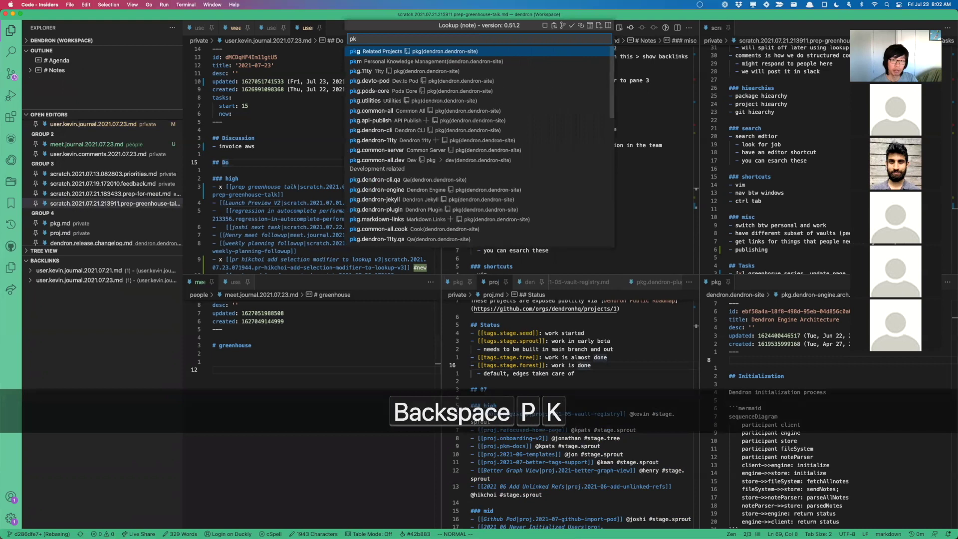
pyautogui.press('super+a')
pyautogui.press('BackSpace')
pyautogui.write('plu')
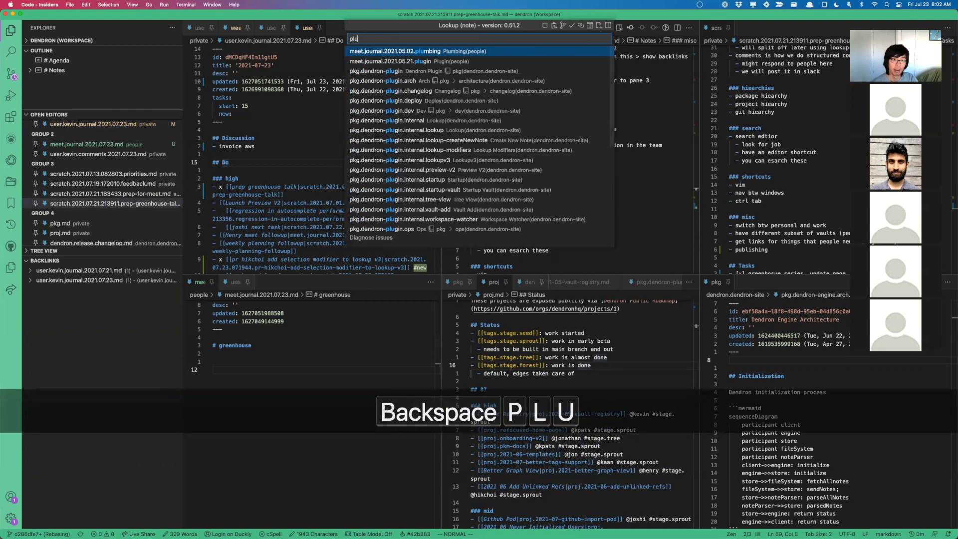
pyautogui.write('gin-de')
pyautogui.press('BackSpace')
pyautogui.press('BackSpace')
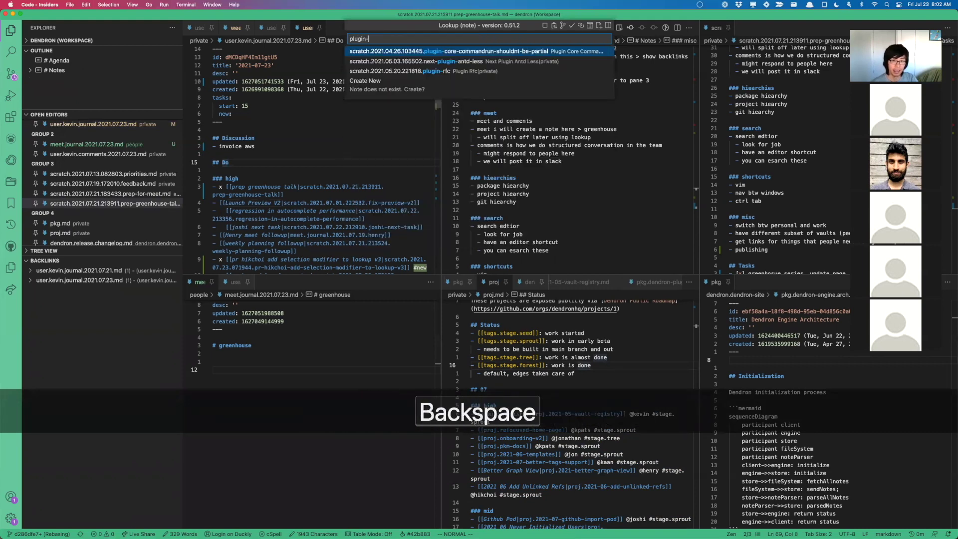
pyautogui.press('Escape')
pyautogui.press('super+l')
pyautogui.write('faq')
pyautogui.press('Return')
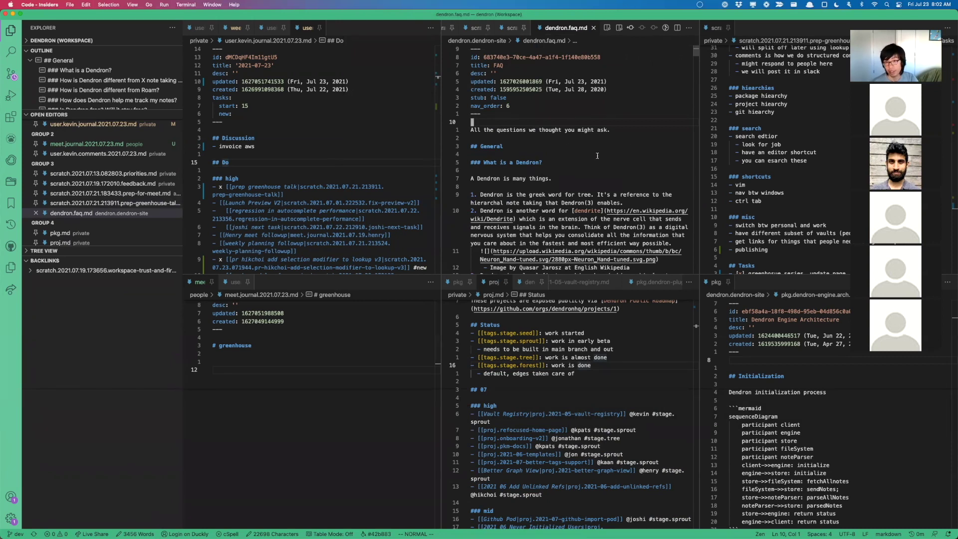
# Copy the URL of the '### What is a Dendron?' heading and open it in Chrome
pyautogui.scroll(-1, 597, 155)
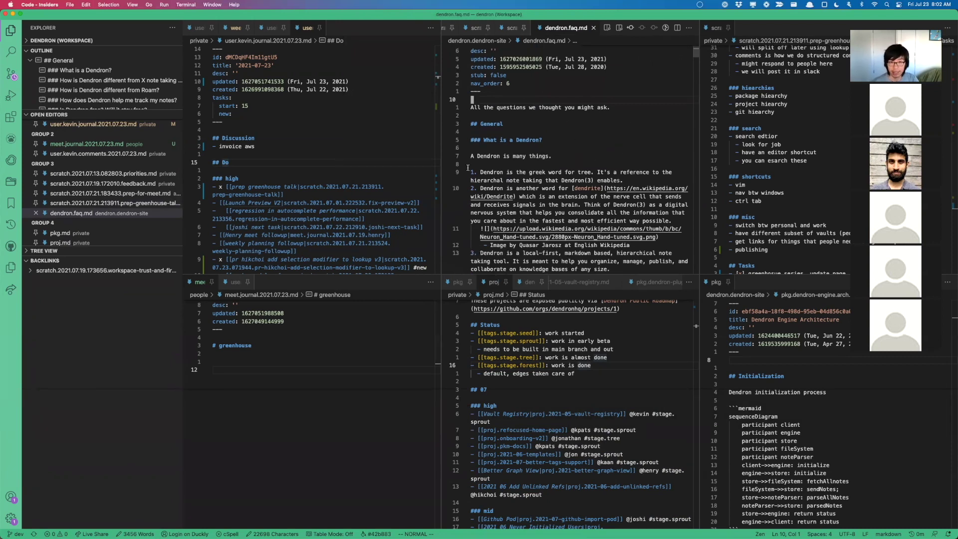
pyautogui.click(593, 133)
pyautogui.press('j')
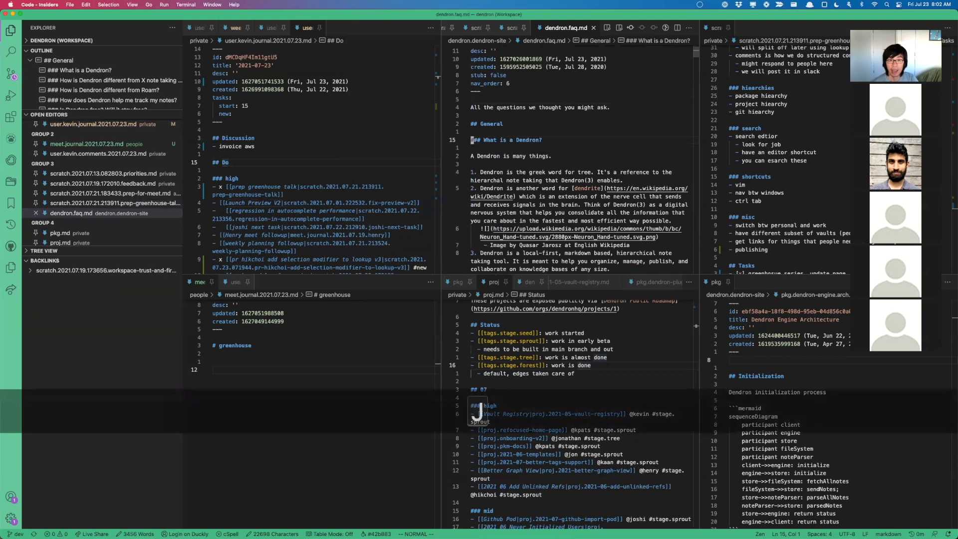
pyautogui.hotkey('shift', 'v')
pyautogui.press('super+shift+u')
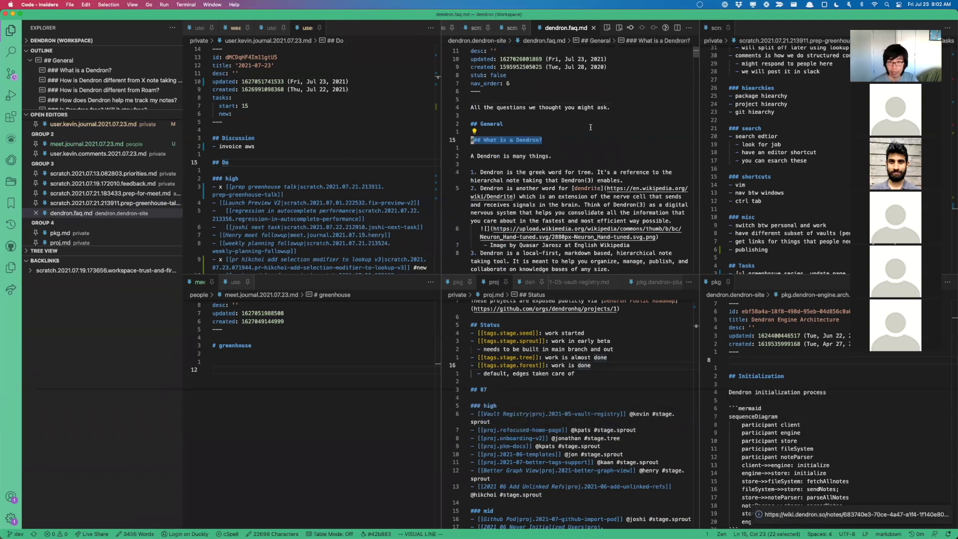
pyautogui.moveTo(933, 516)
pyautogui.press('ctrl')
pyautogui.click(933, 516)
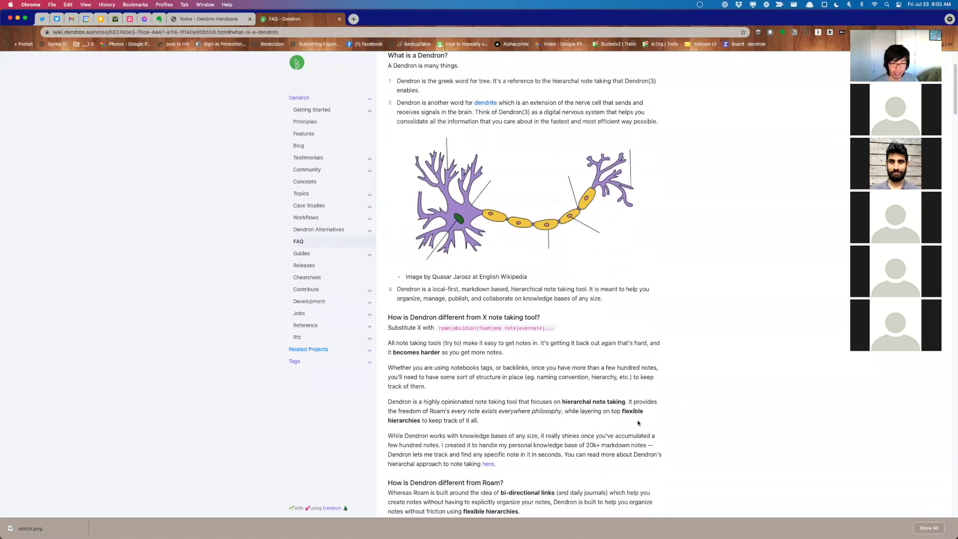
# Compare the browser's FAQ page with the FAQ note, ending back in the editor
pyautogui.press('super+Tab')
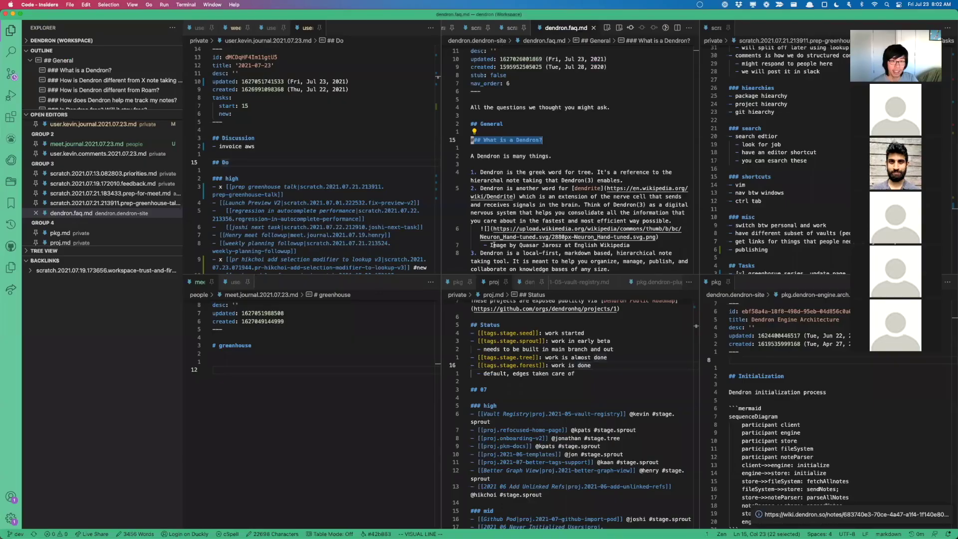
pyautogui.click(553, 154)
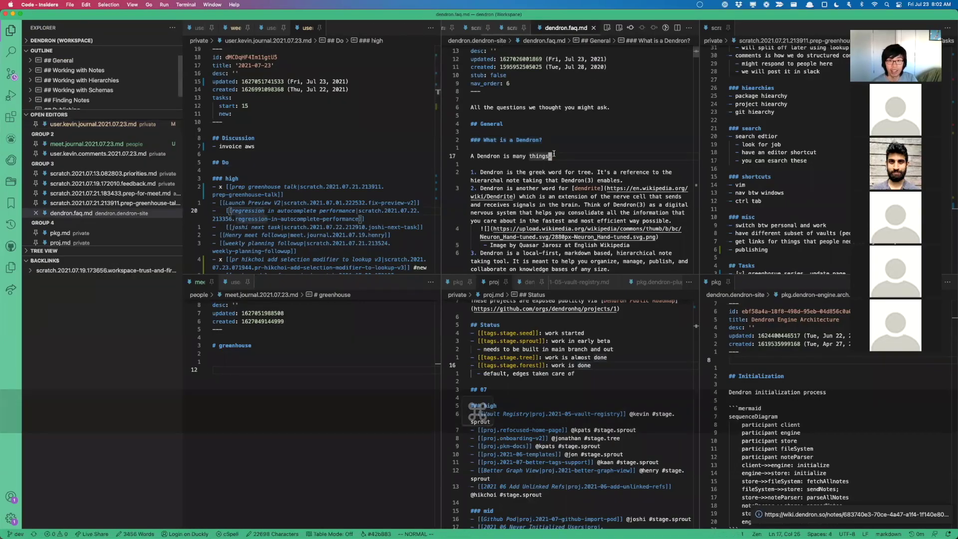
pyautogui.press('super+l')
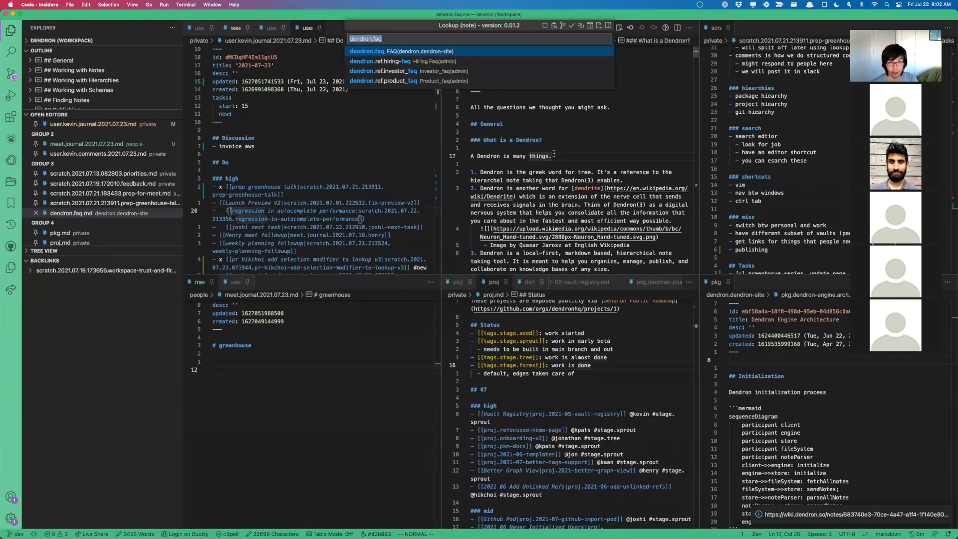
pyautogui.press('Escape')
pyautogui.press('super+Tab')
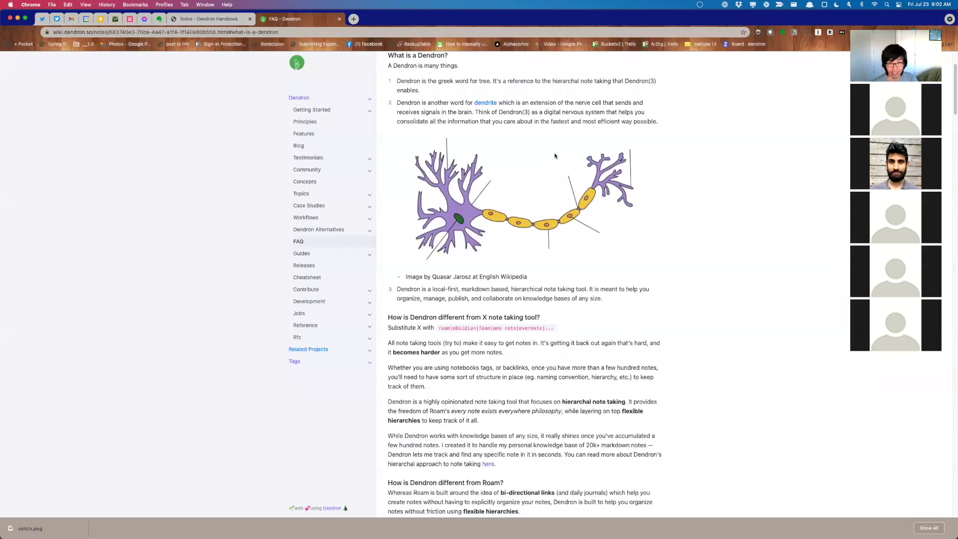
pyautogui.press('super+Tab')
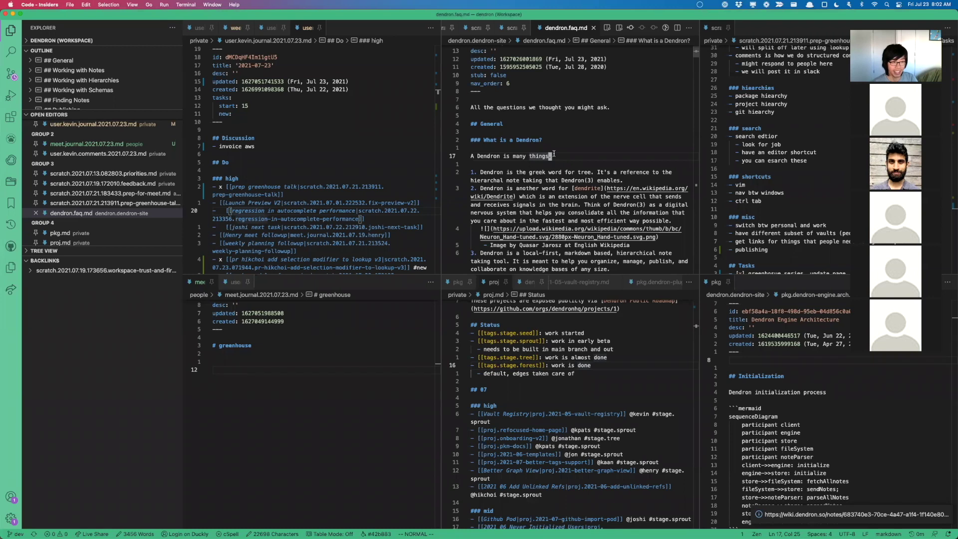
pyautogui.press('super+Tab')
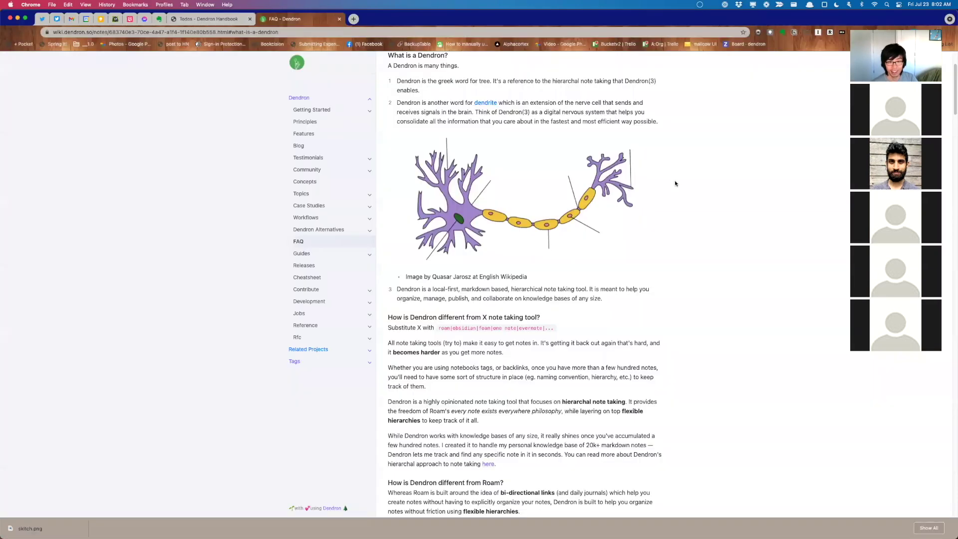
pyautogui.press('super+Tab')
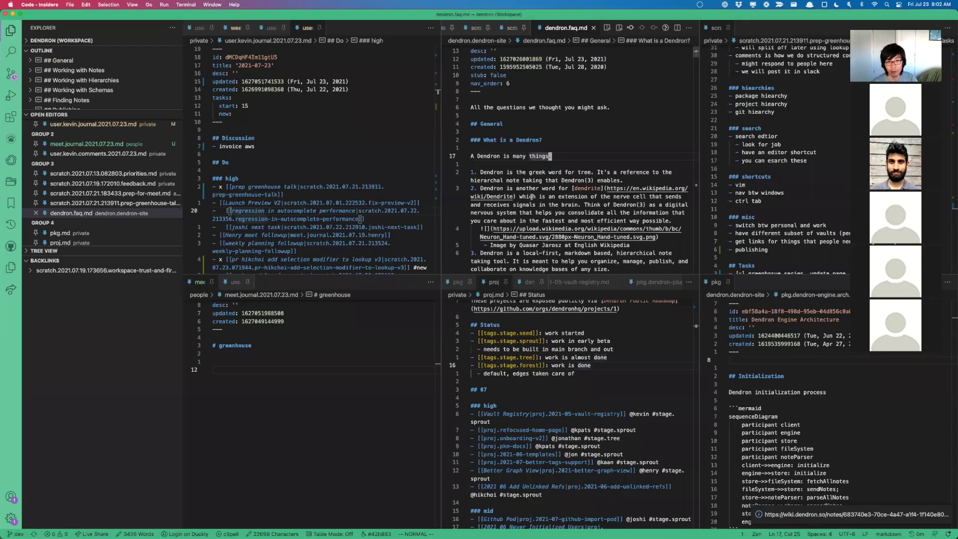
pyautogui.click(632, 98)
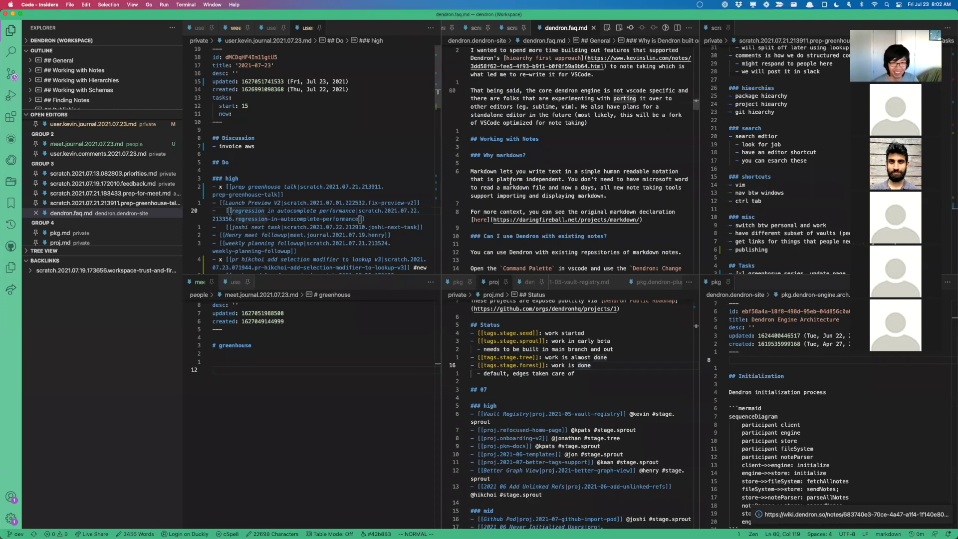
# Close the FAQ note and list the sibling journal notes from the breadcrumb
pyautogui.press('super+w')
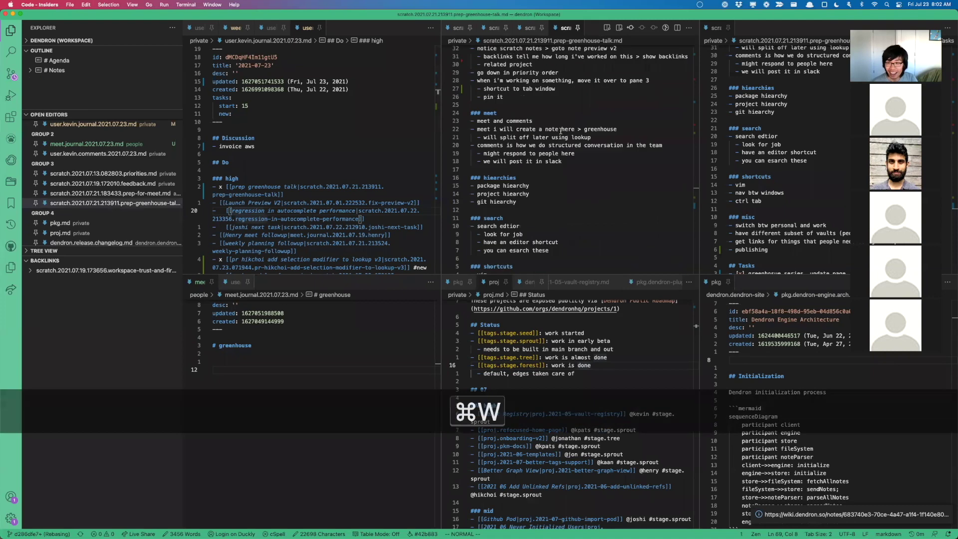
pyautogui.click(623, 145)
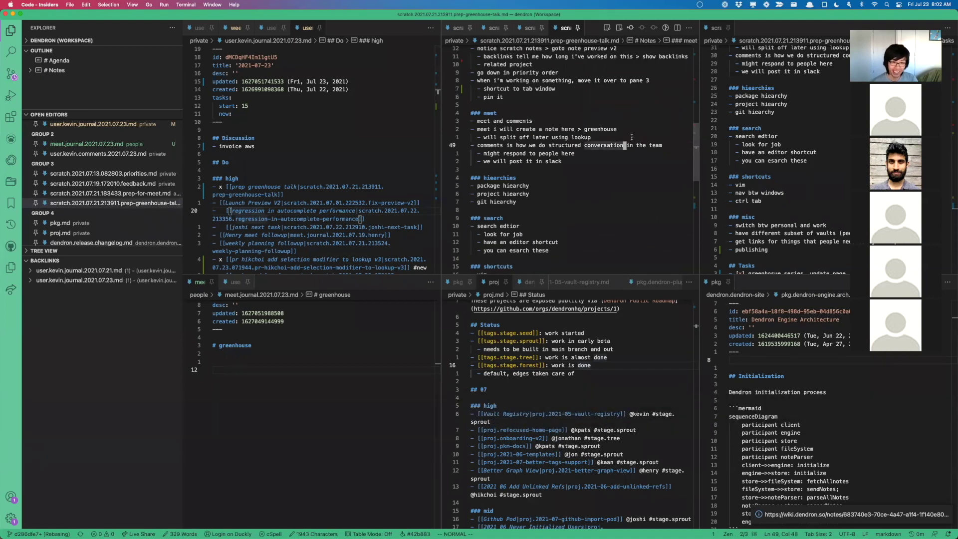
pyautogui.click(271, 110)
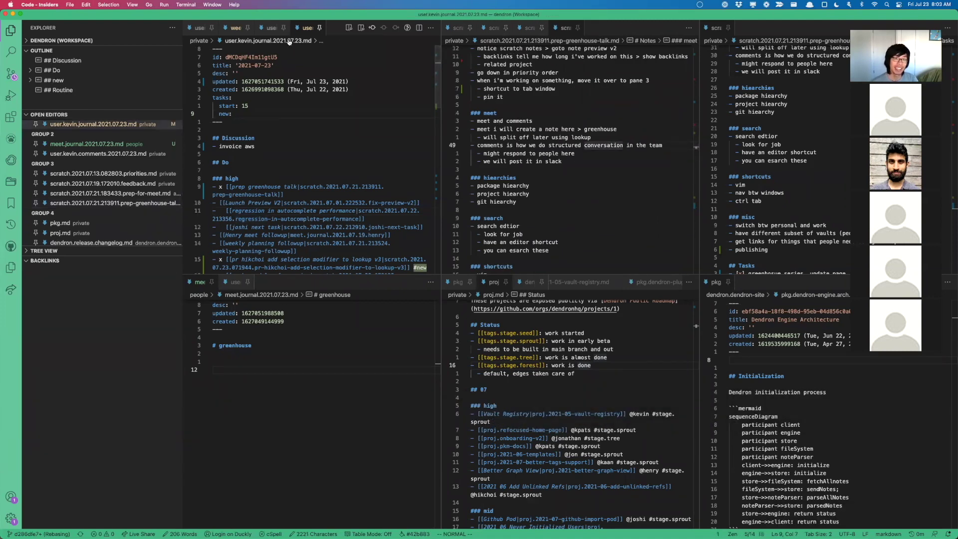
pyautogui.click(289, 42)
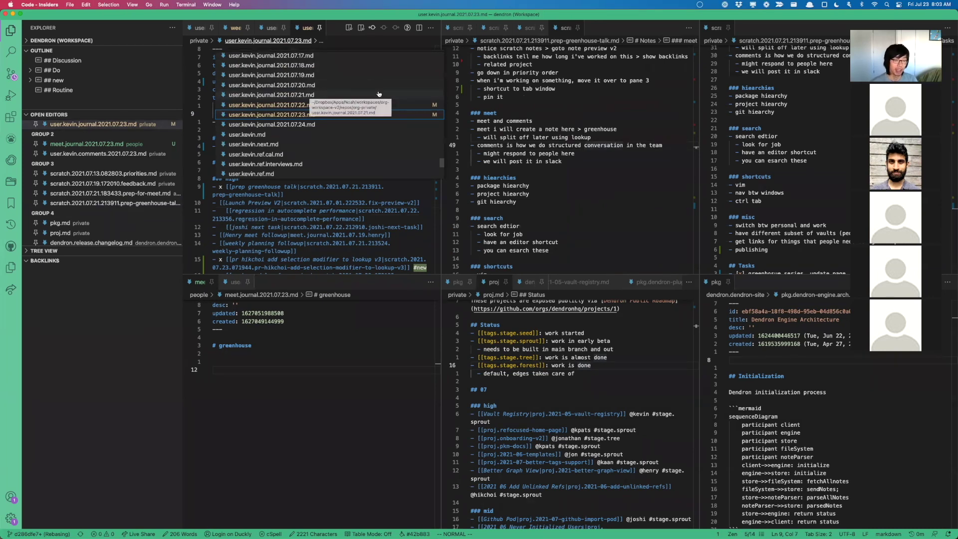
# Step back to the 07.22 and 07.21 journals, then return to 07.23
pyautogui.scroll(2, 315, 88)
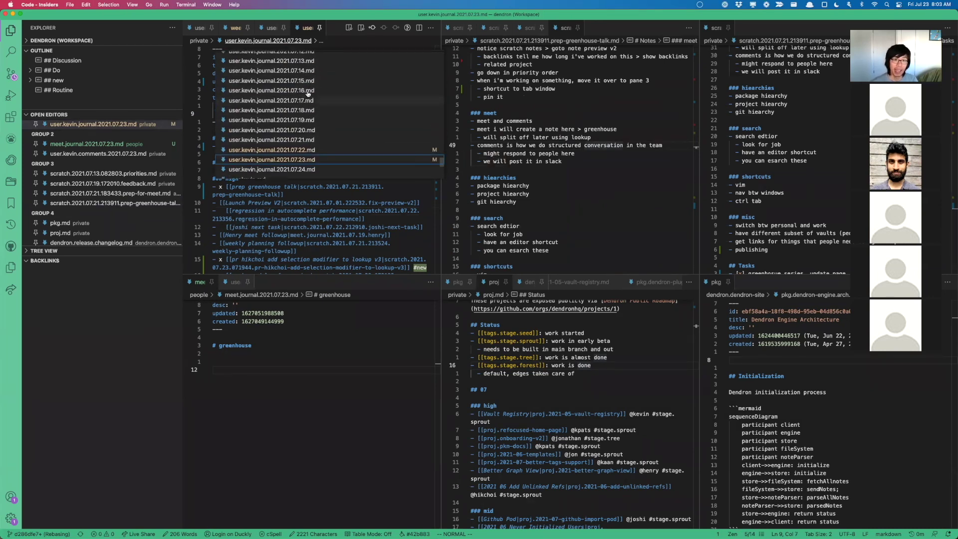
pyautogui.press('Up')
pyautogui.press('Return')
pyautogui.hotkey('ctrl', 'shift', '[')
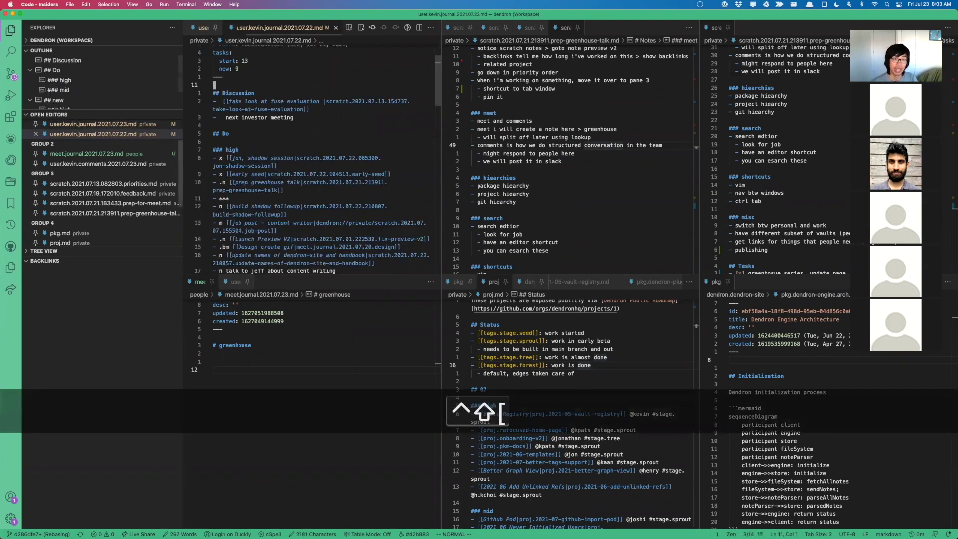
pyautogui.press('super+4')
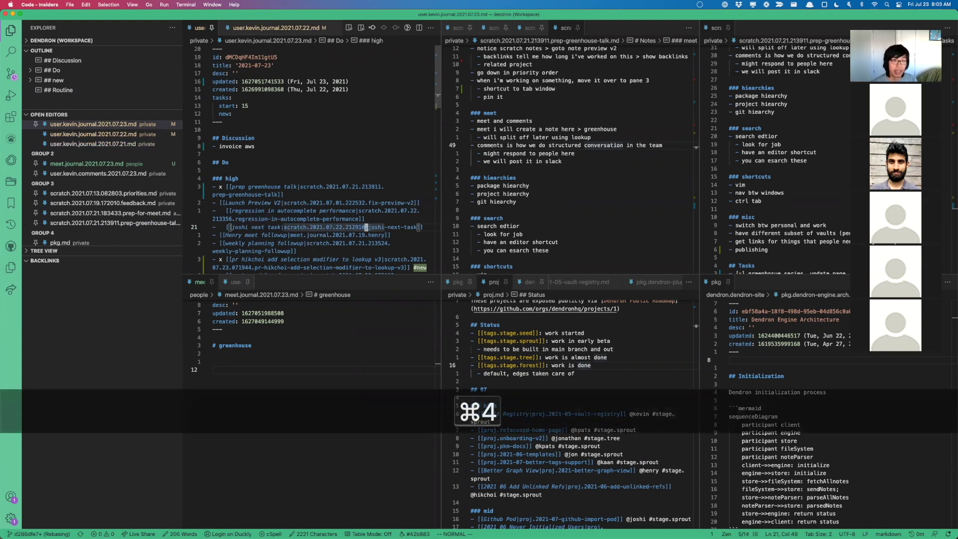
# Maximize the 07.23 journal's group, close unpinned tabs, and browse sibling journals
pyautogui.press('ctrl+super+m')
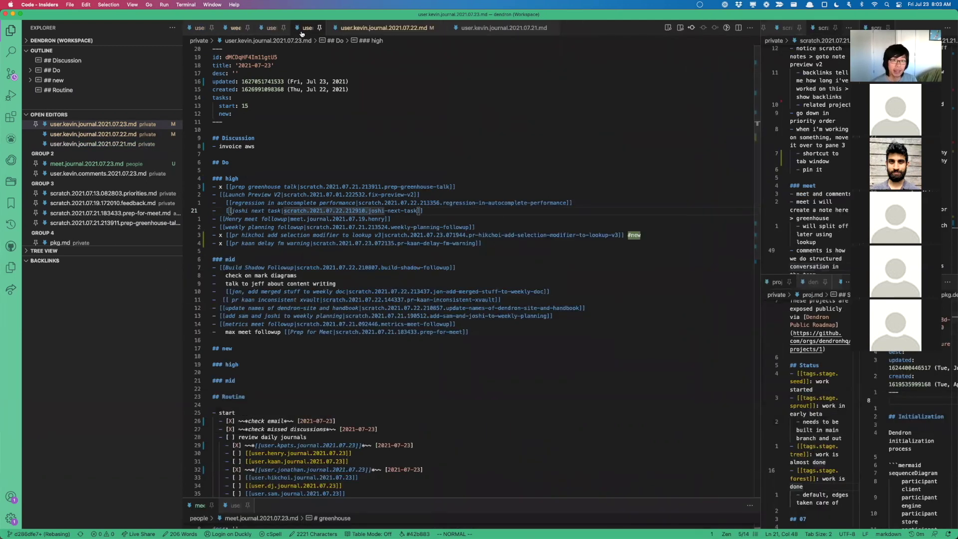
pyautogui.press('ctrl+super+r')
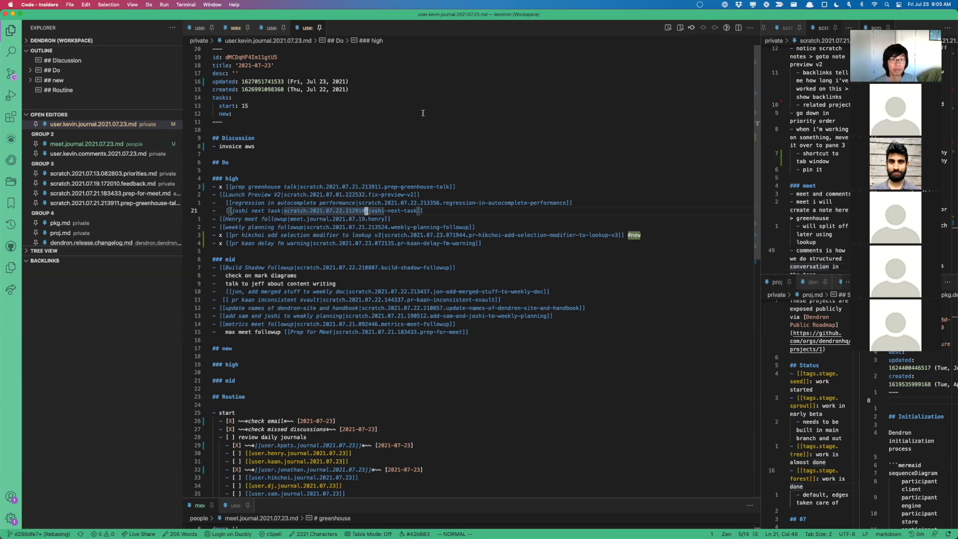
pyautogui.click(301, 43)
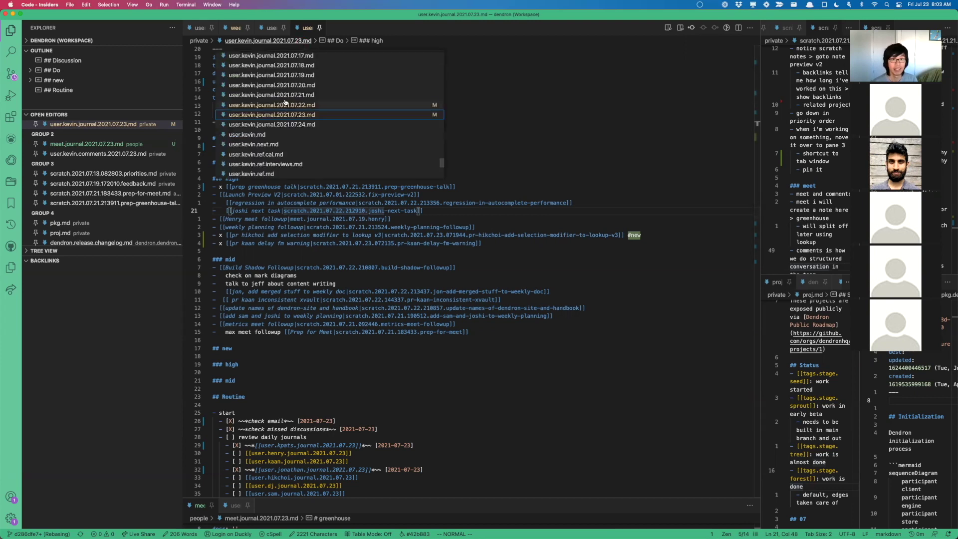
pyautogui.click(271, 41)
pyautogui.click(271, 42)
pyautogui.scroll(3, 285, 93)
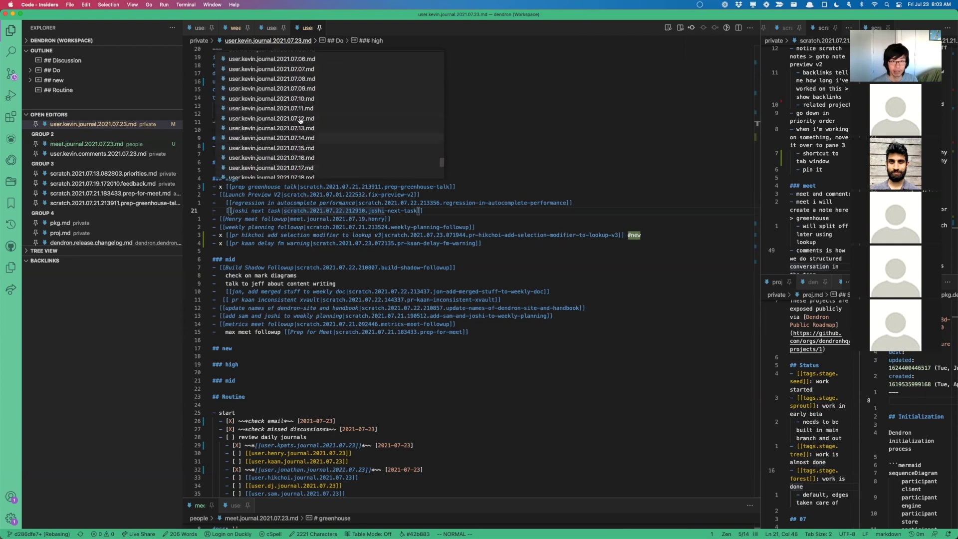
pyautogui.scroll(-5, 300, 110)
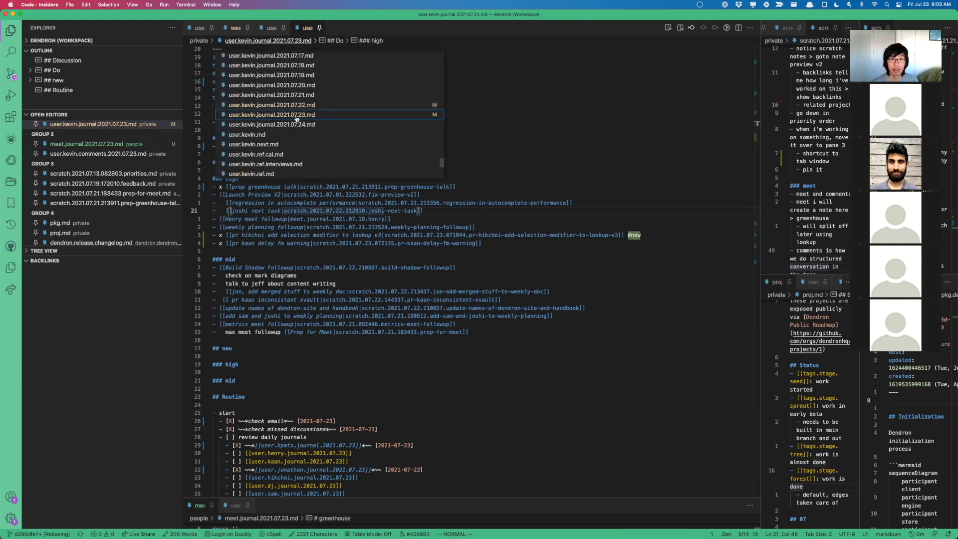
pyautogui.press('Return')
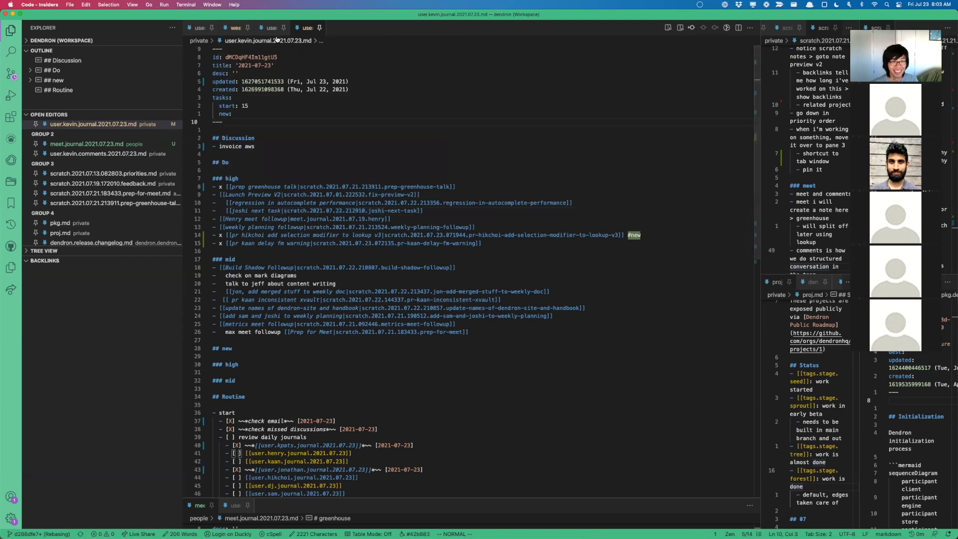
# Visit the 07.22 journal, return to 07.23, and close the unpinned 07.22 tab
pyautogui.hotkey('ctrl', 'shift', '[')
pyautogui.hotkey('ctrl', 'shift', ']')
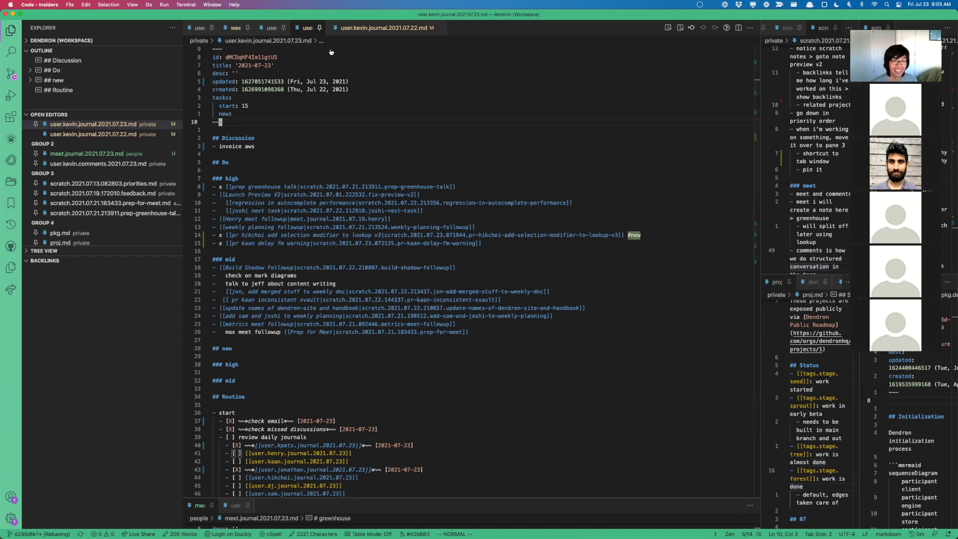
pyautogui.press('ctrl+super+r')
pyautogui.click(350, 219)
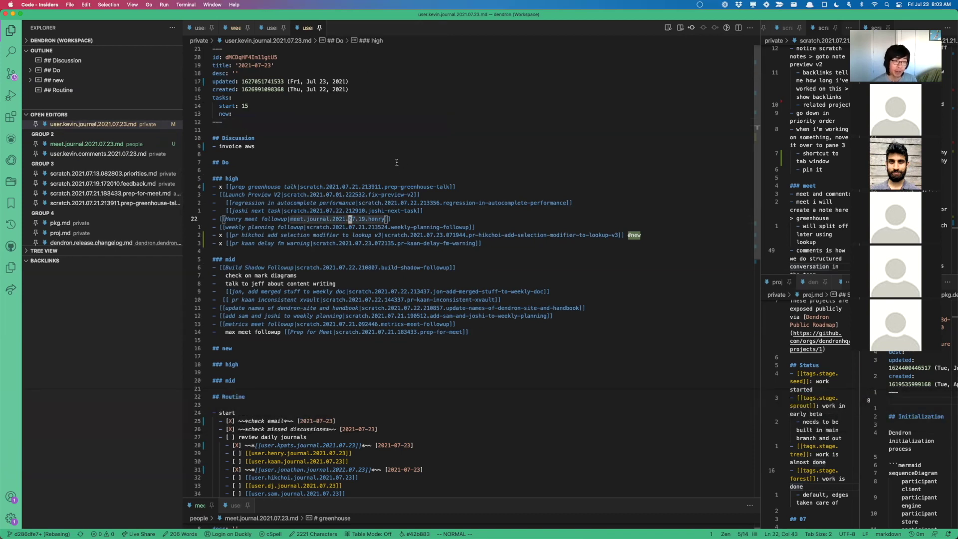
# Open the Search view and delete the old search term
pyautogui.click(12, 55)
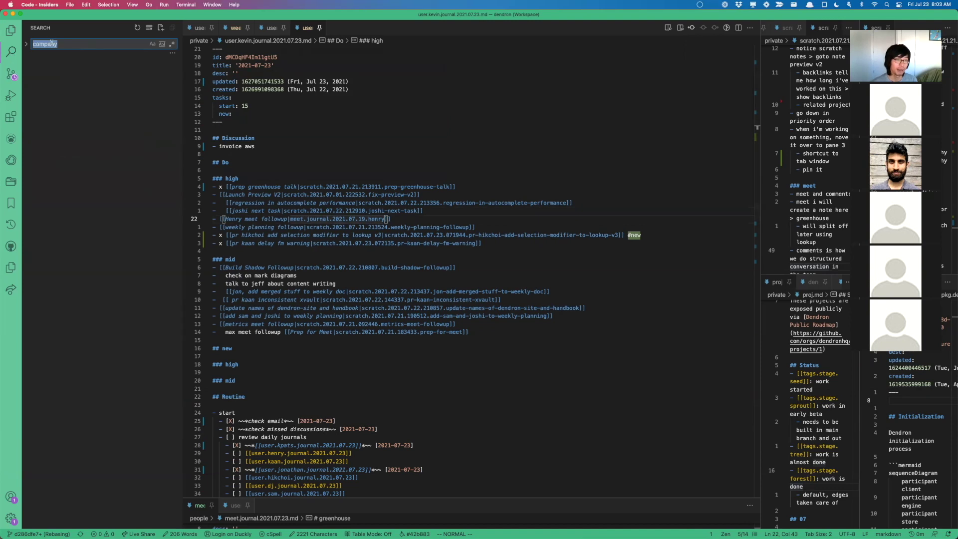
pyautogui.click(78, 43)
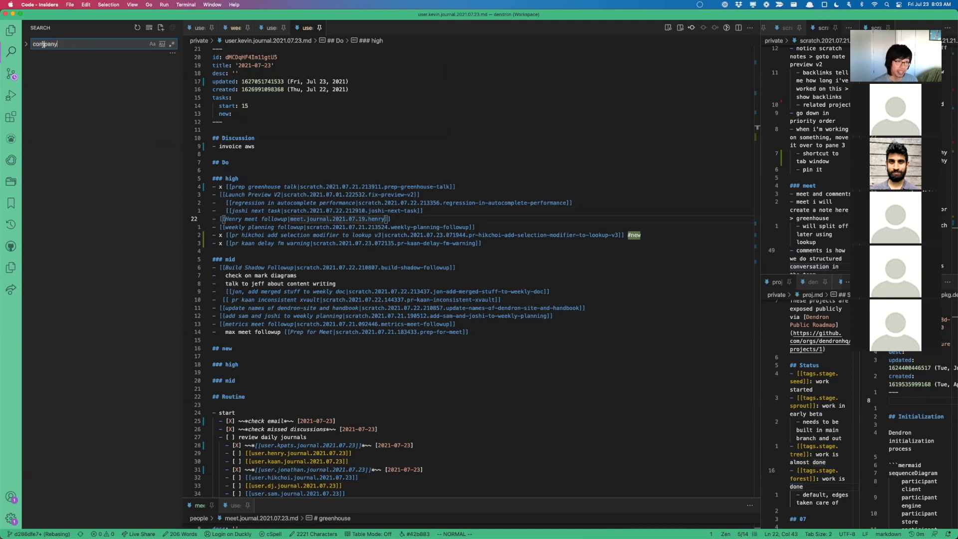
pyautogui.click(26, 45)
pyautogui.doubleClick(68, 45)
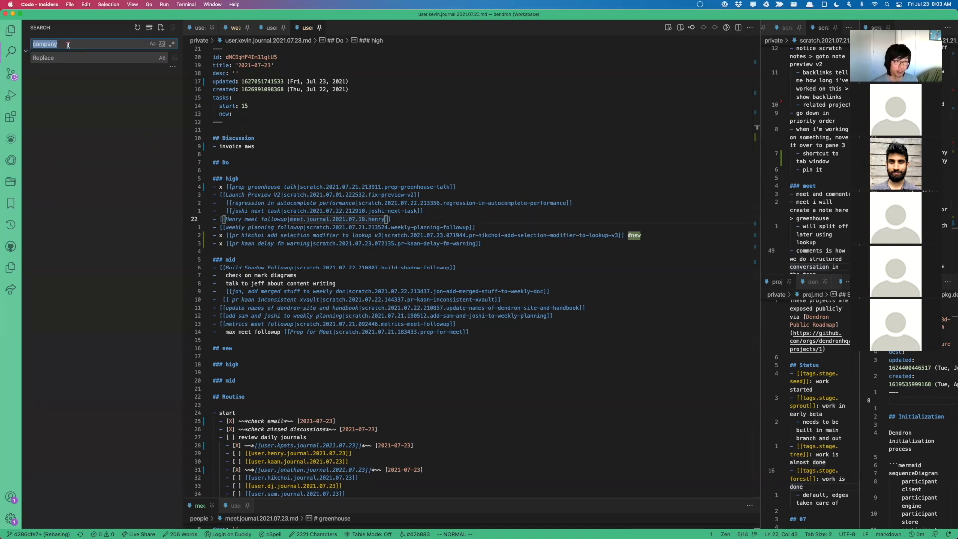
pyautogui.press('BackSpace')
pyautogui.click(471, 115)
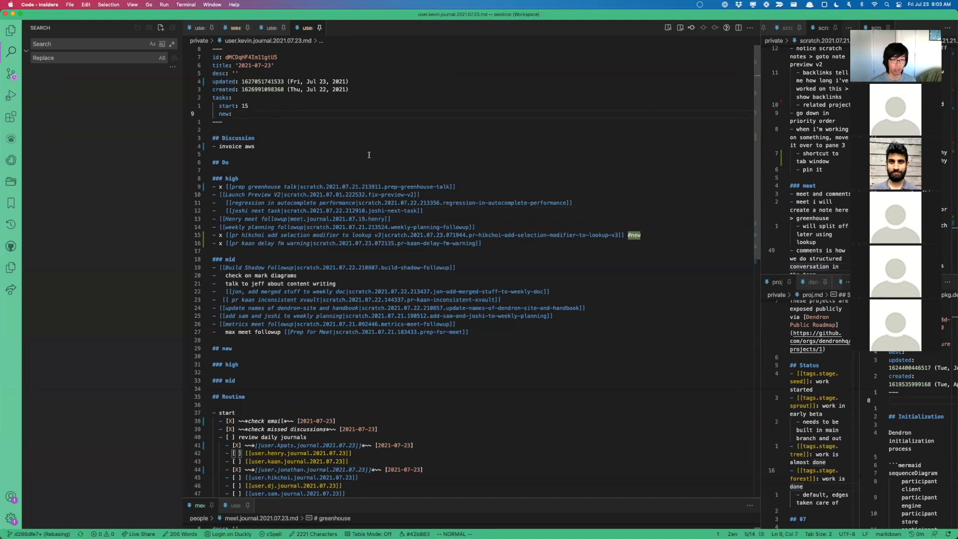
# Reveal the file filters, search for 'job', and open the results in a search editor
pyautogui.click(172, 66)
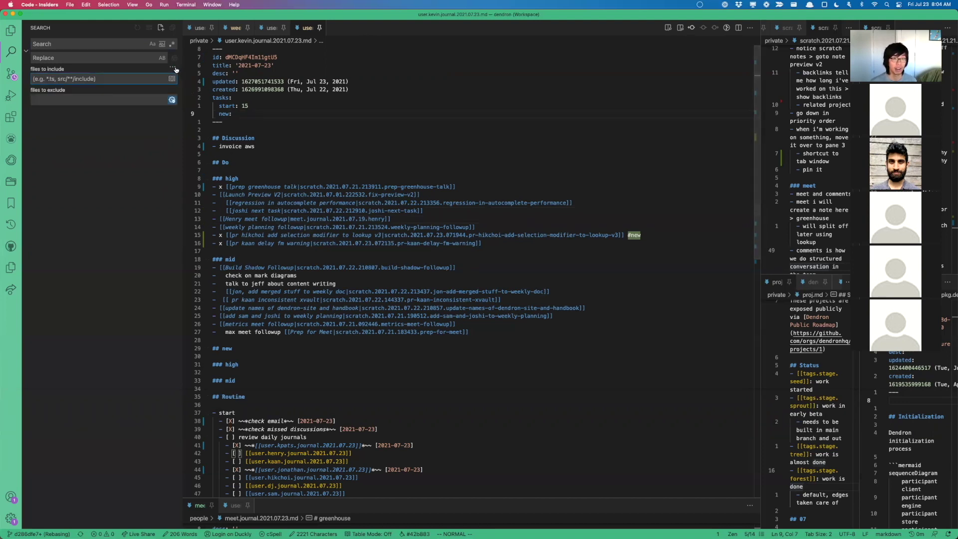
pyautogui.click(172, 67)
pyautogui.click(172, 67)
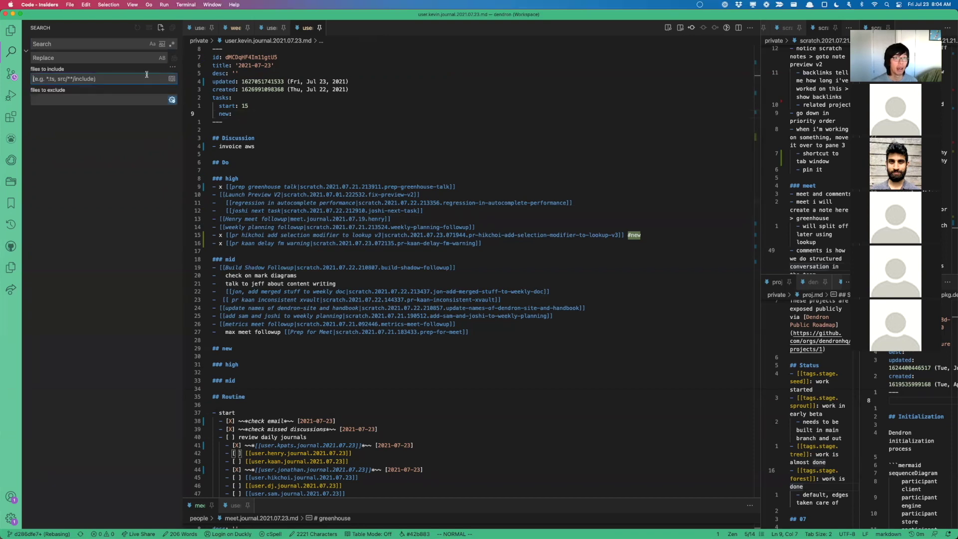
pyautogui.click(416, 163)
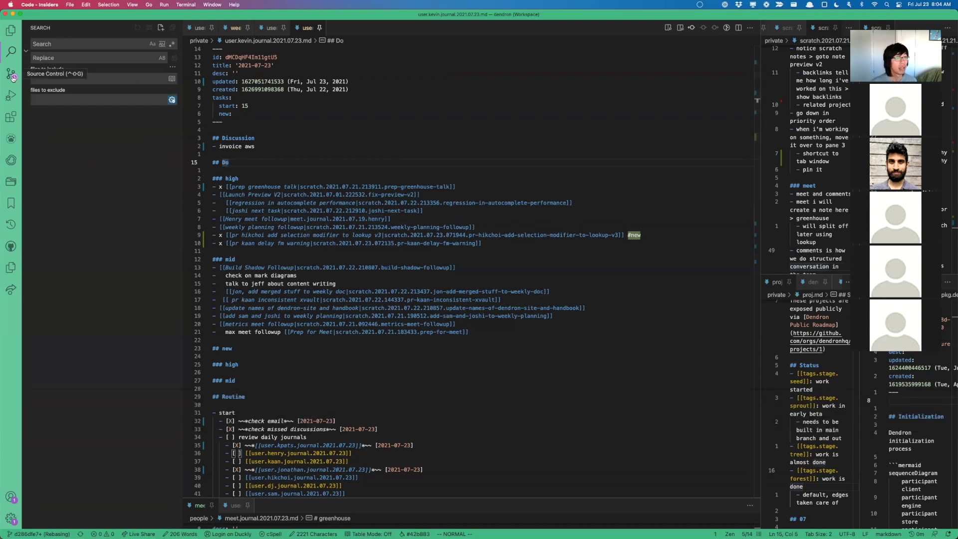
pyautogui.click(9, 51)
pyautogui.click(9, 51)
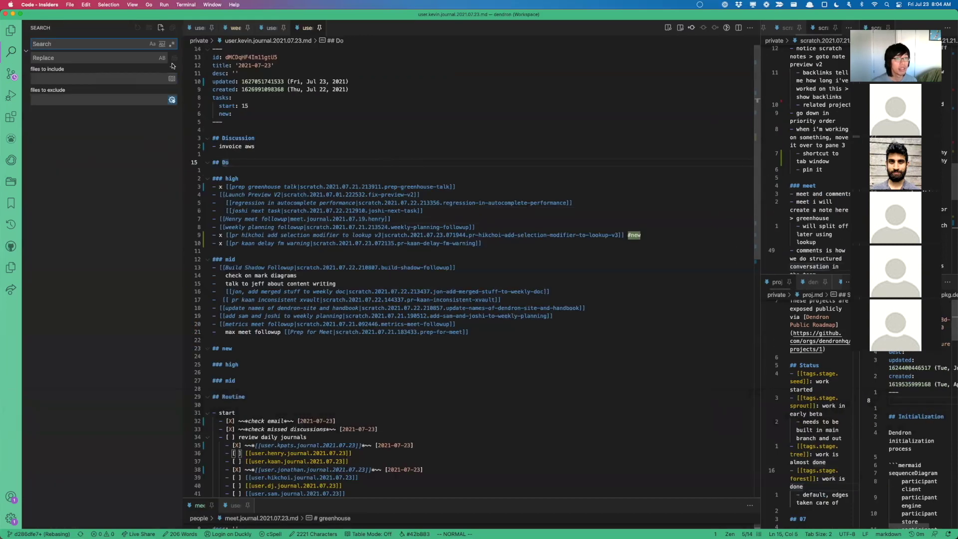
pyautogui.click(94, 46)
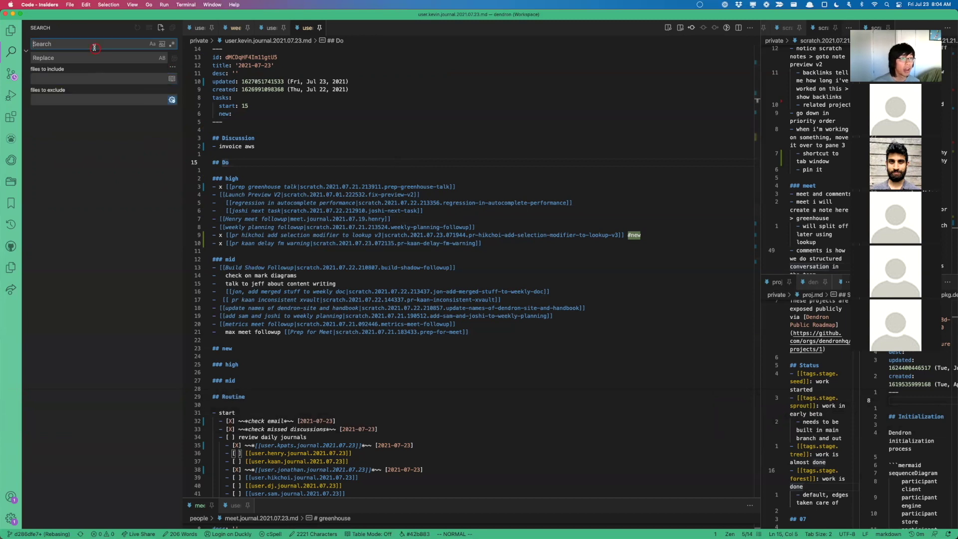
pyautogui.write('job')
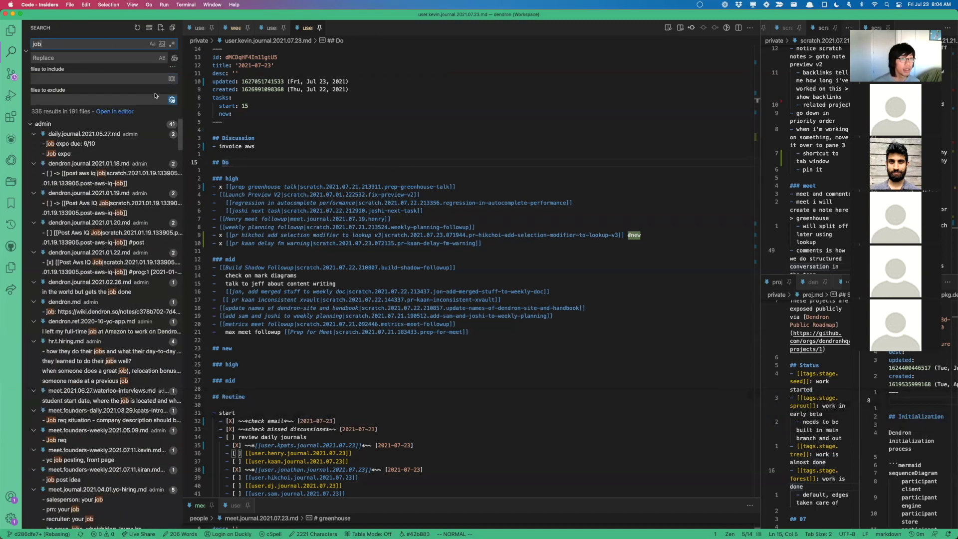
pyautogui.click(111, 112)
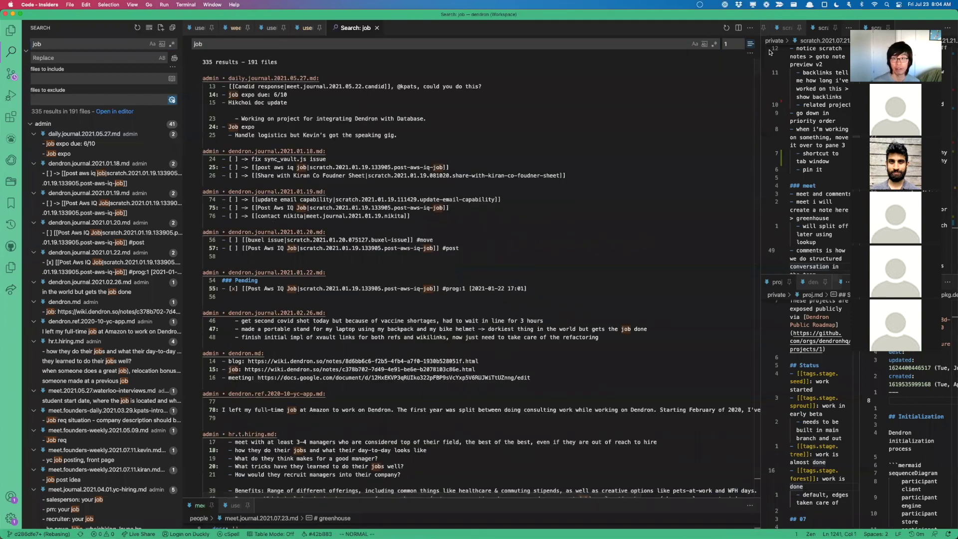
# Limit the job search to daily.journal.* files, then close that search editor
pyautogui.press('super+shift+j')
pyautogui.click(559, 67)
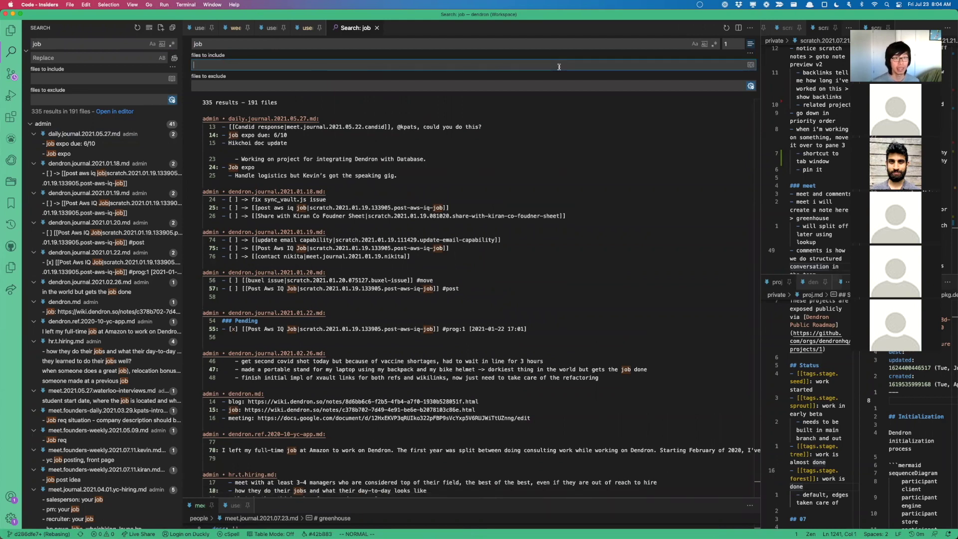
pyautogui.write('daily.')
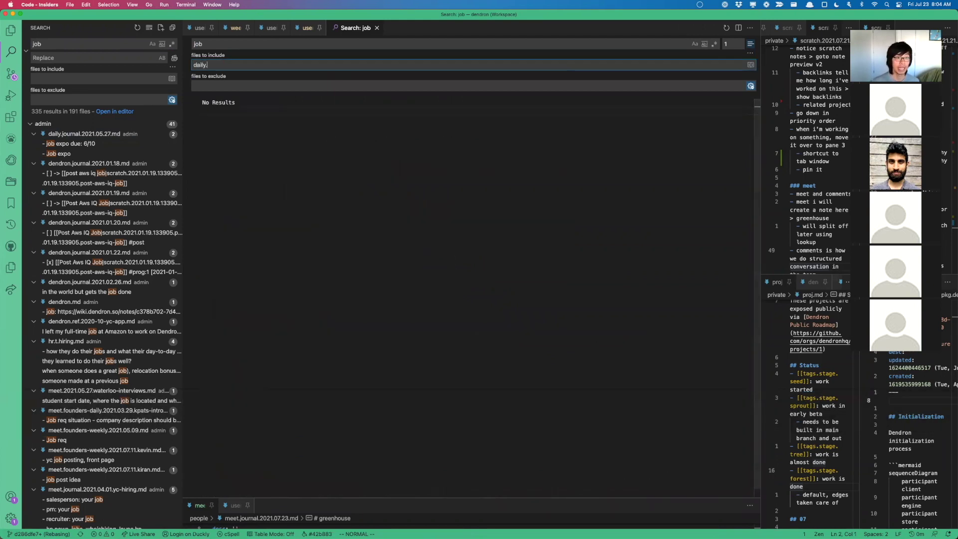
pyautogui.write('journal.*')
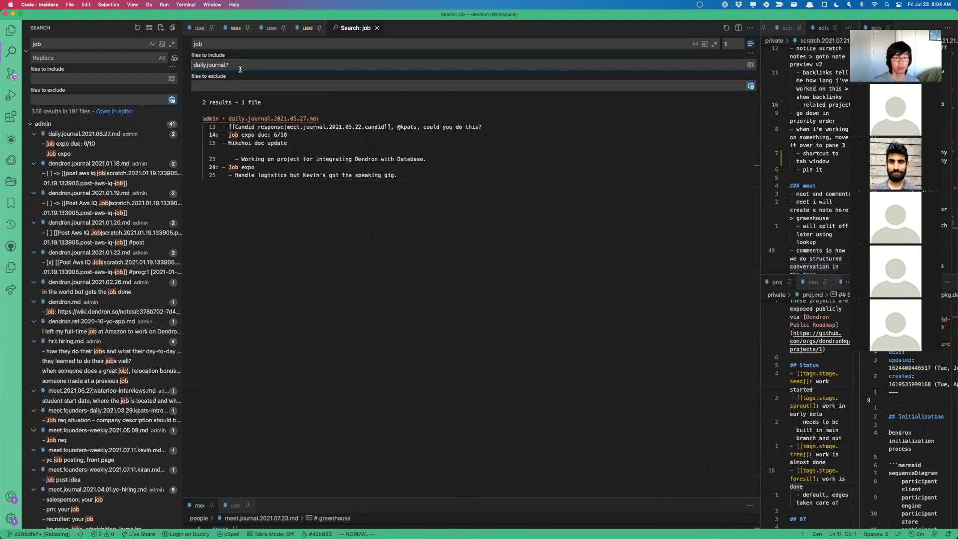
pyautogui.click(378, 28)
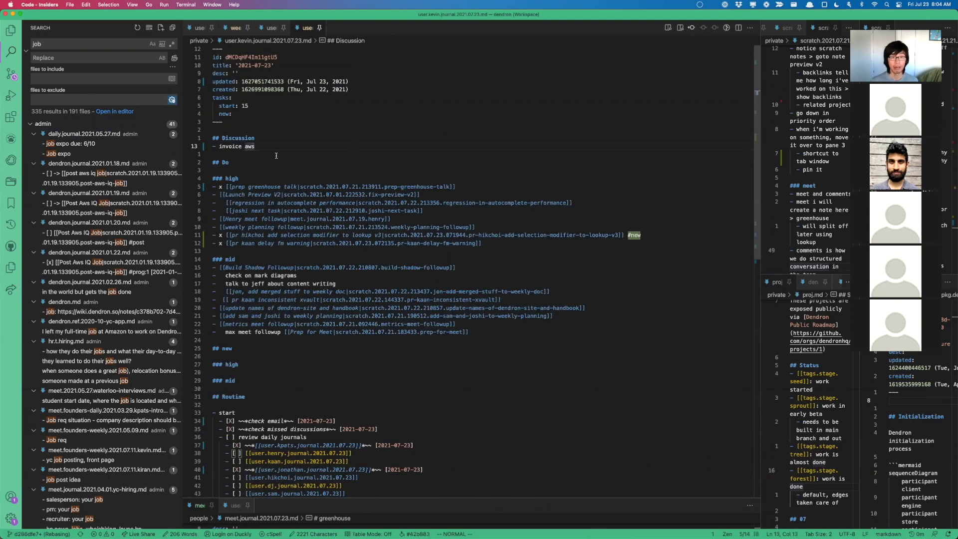
# Start a new 'job' search limited to the July 2021 user journal files (21 results, 9 files)
pyautogui.hotkey('ctrl', 's')
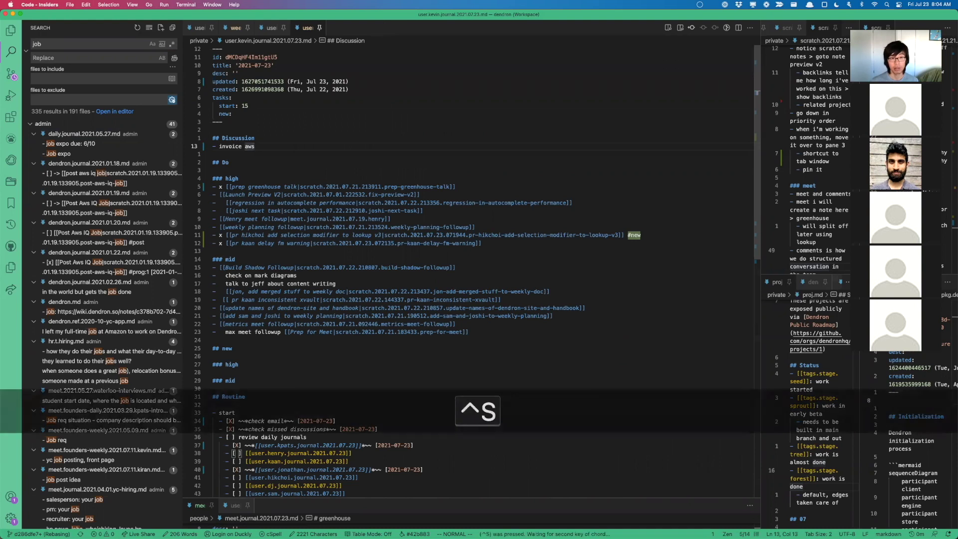
pyautogui.press('f')
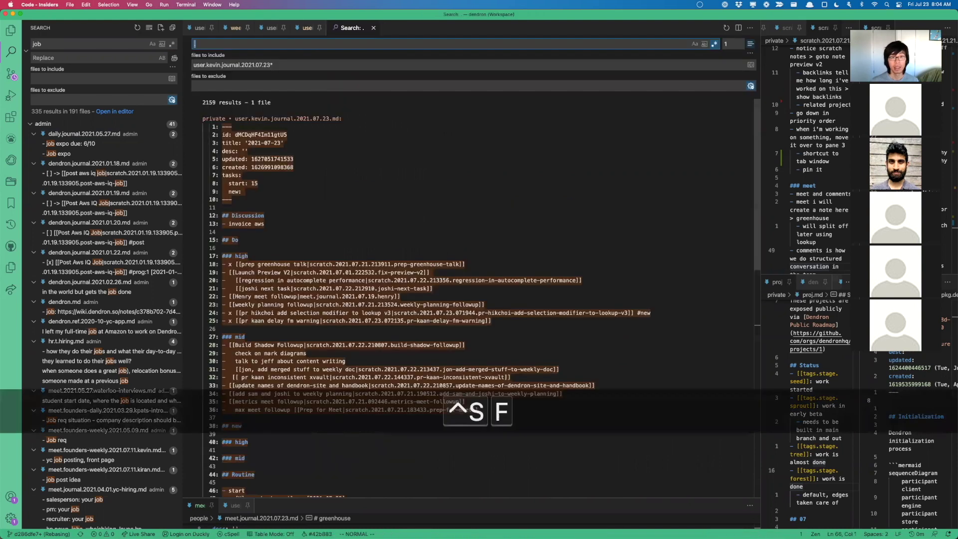
pyautogui.click(196, 65)
pyautogui.click(288, 65)
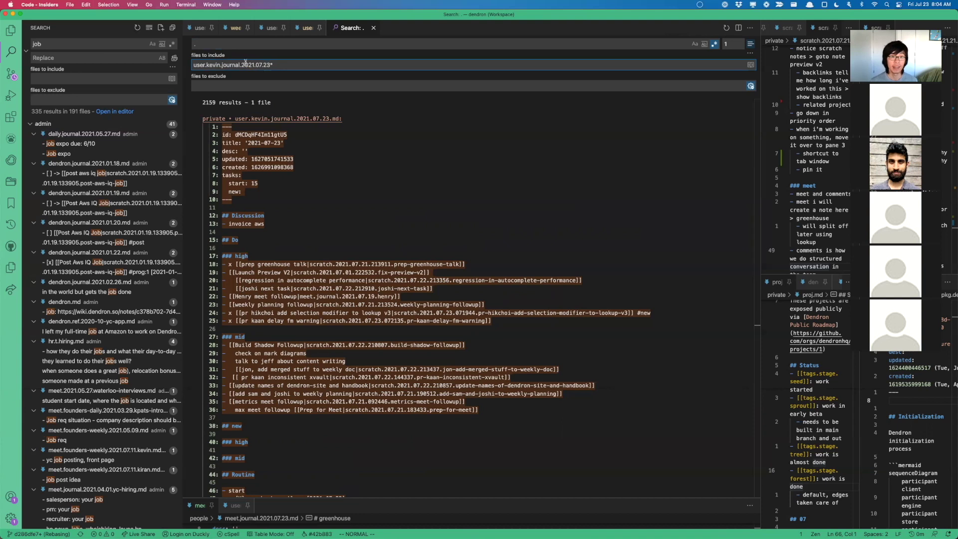
pyautogui.click(250, 45)
pyautogui.press('BackSpace')
pyautogui.write('job')
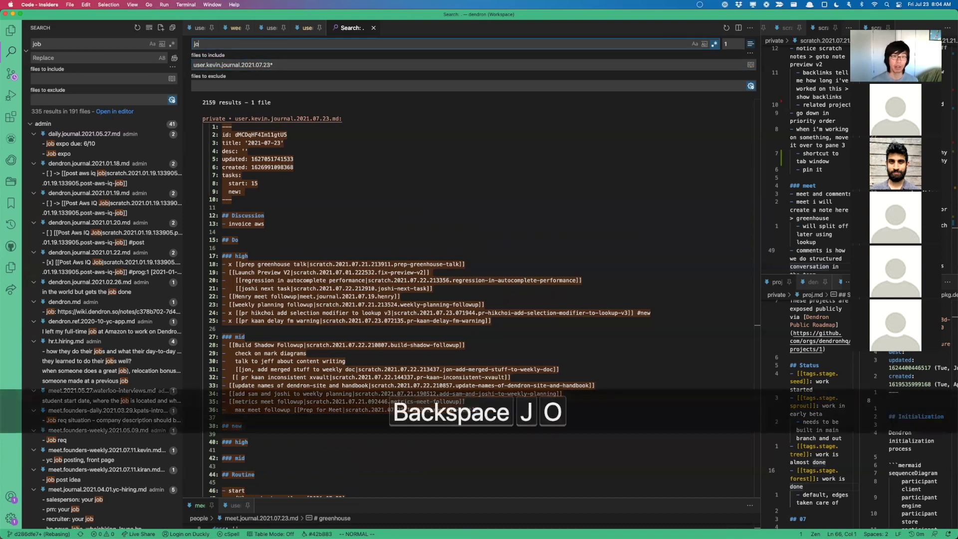
pyautogui.click(272, 66)
pyautogui.press('BackSpace')
pyautogui.press('BackSpace')
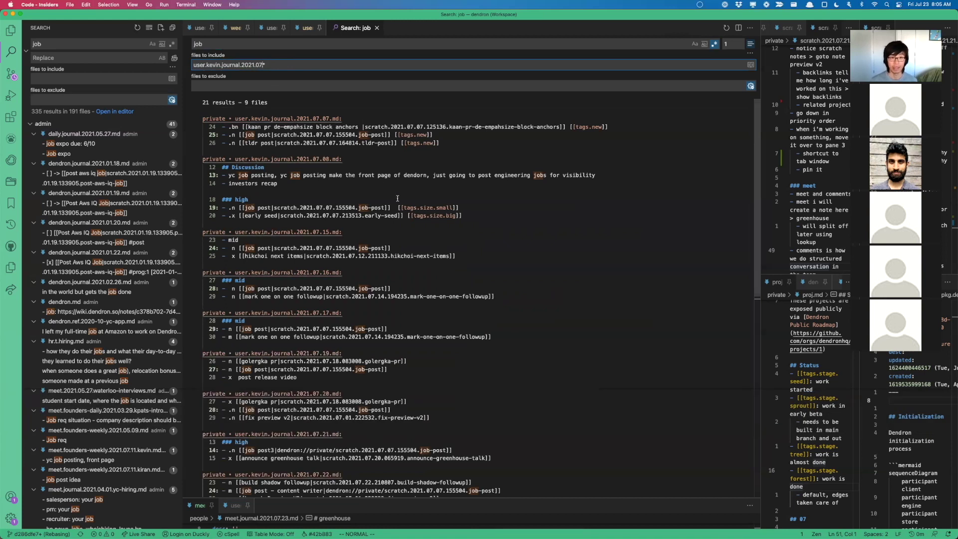
pyautogui.press('BackSpace')
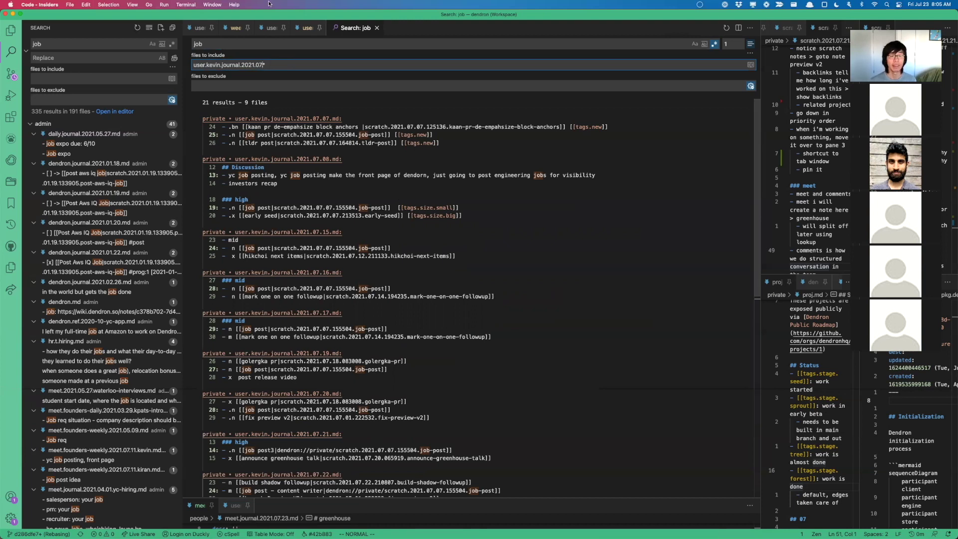
pyautogui.tripleClick(255, 64)
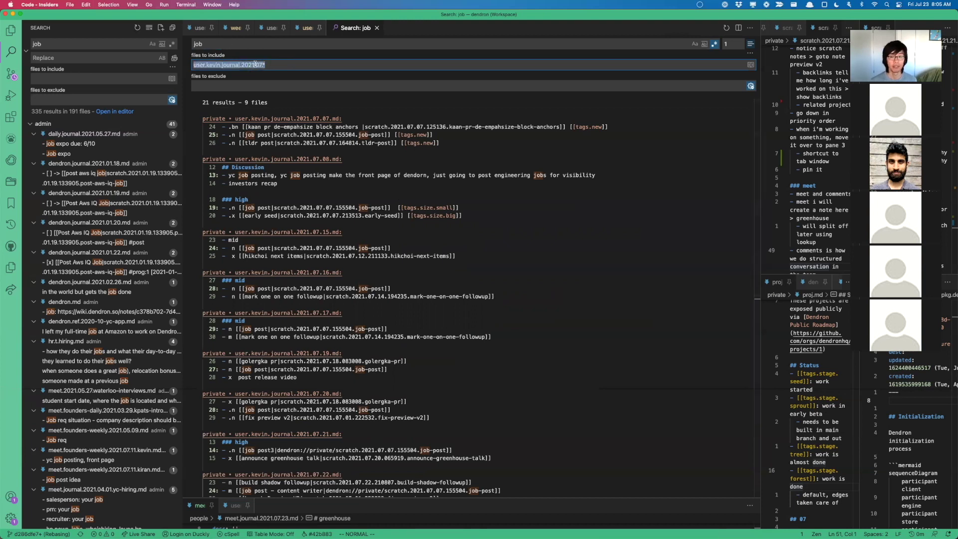
# Restrict files to pkg.* and change the query to 'gotcha' (4 results in 4 files)
pyautogui.write('pkg.*')
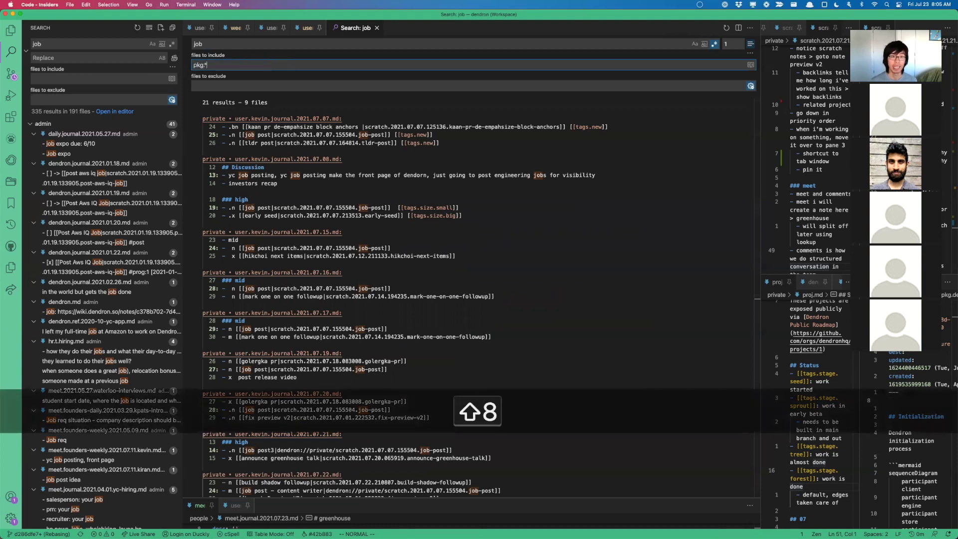
pyautogui.click(241, 46)
pyautogui.press('super+a')
pyautogui.write('gotcha')
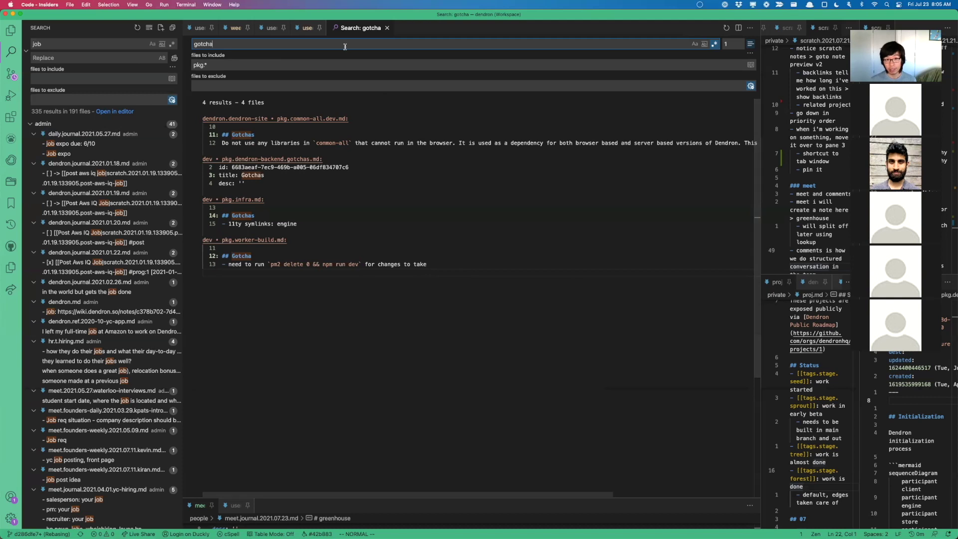
# Save the search as code.code-search and close its editor
pyautogui.press('super+s')
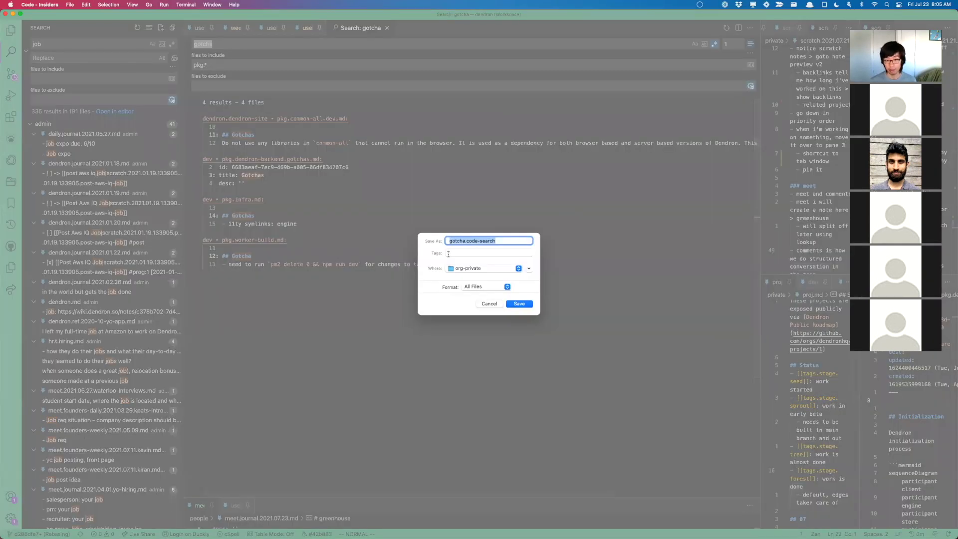
pyautogui.click(493, 305)
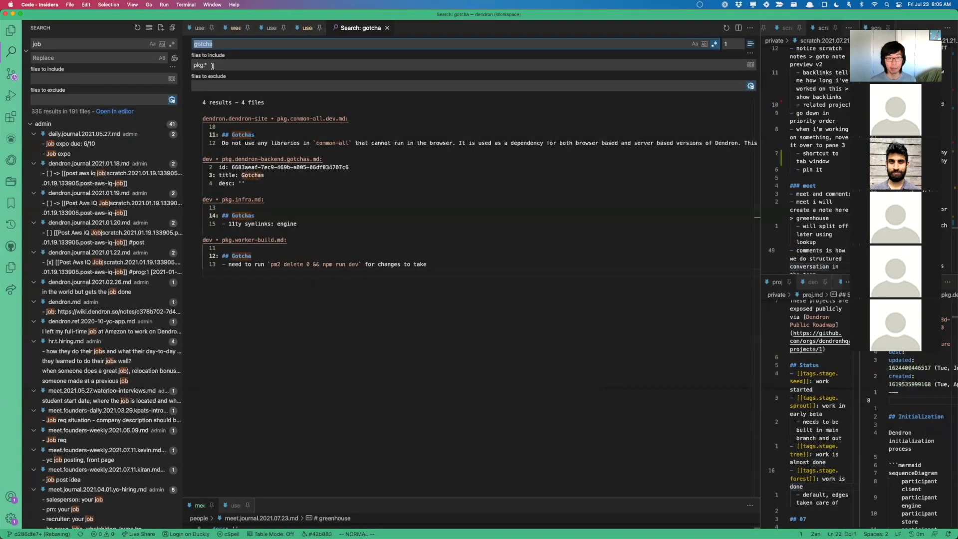
pyautogui.press('super+s')
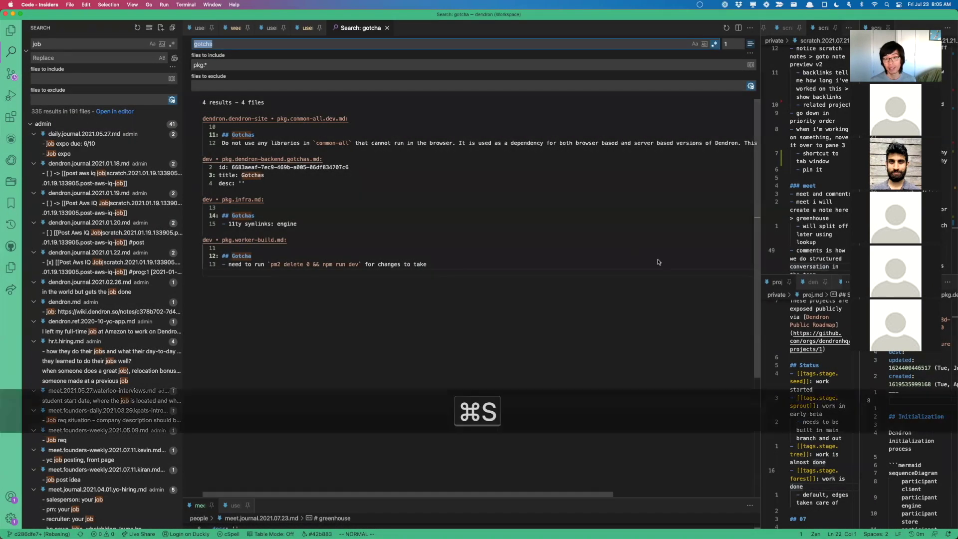
pyautogui.write('code-search')
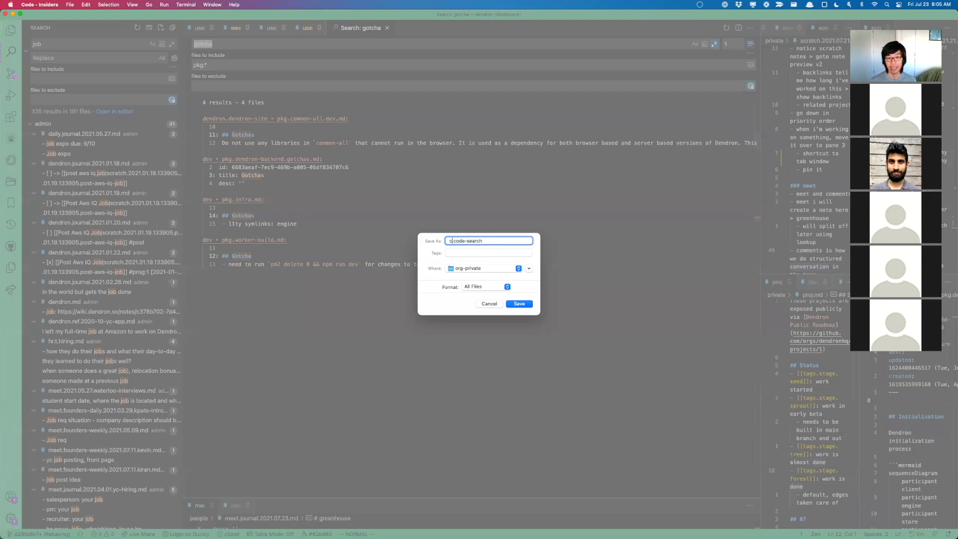
pyautogui.click(526, 306)
pyautogui.press('super+w')
pyautogui.press('super+p')
# Open code.code-search via quick open, then close its tab
pyautogui.write('code')
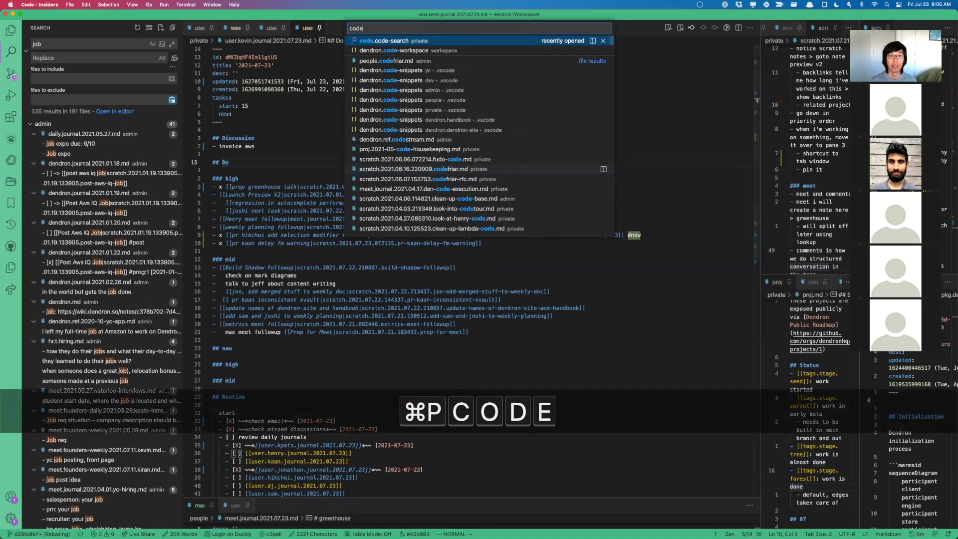
pyautogui.press('Return')
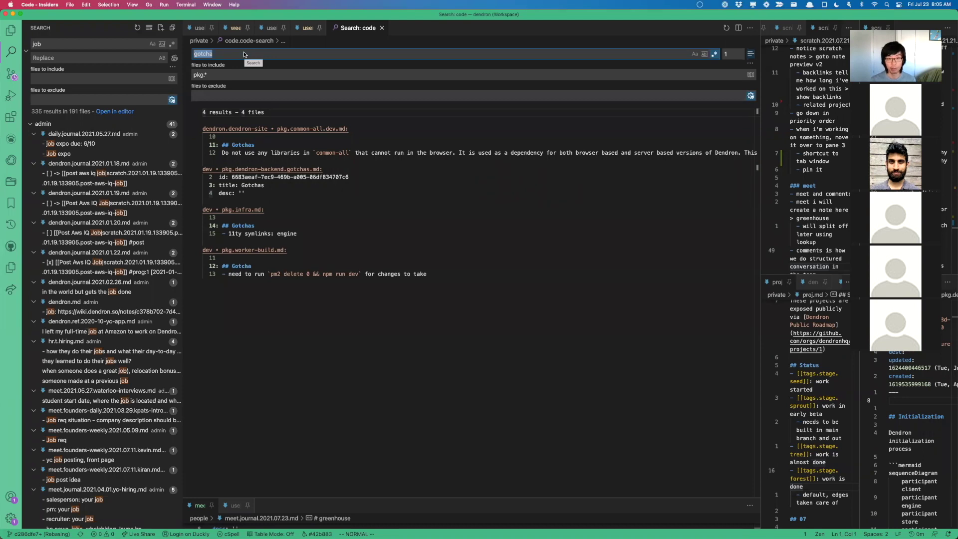
pyautogui.click(381, 28)
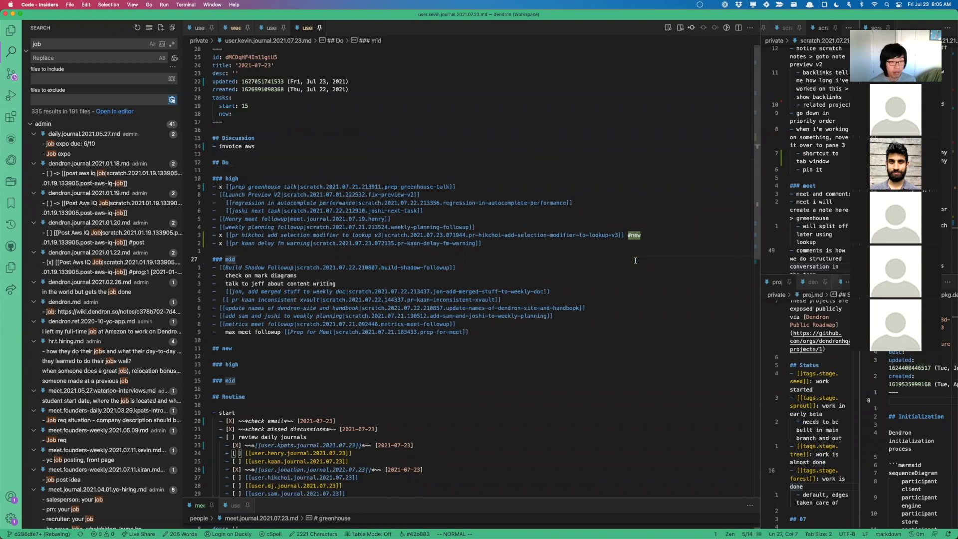
pyautogui.press('super+p')
pyautogui.press('Escape')
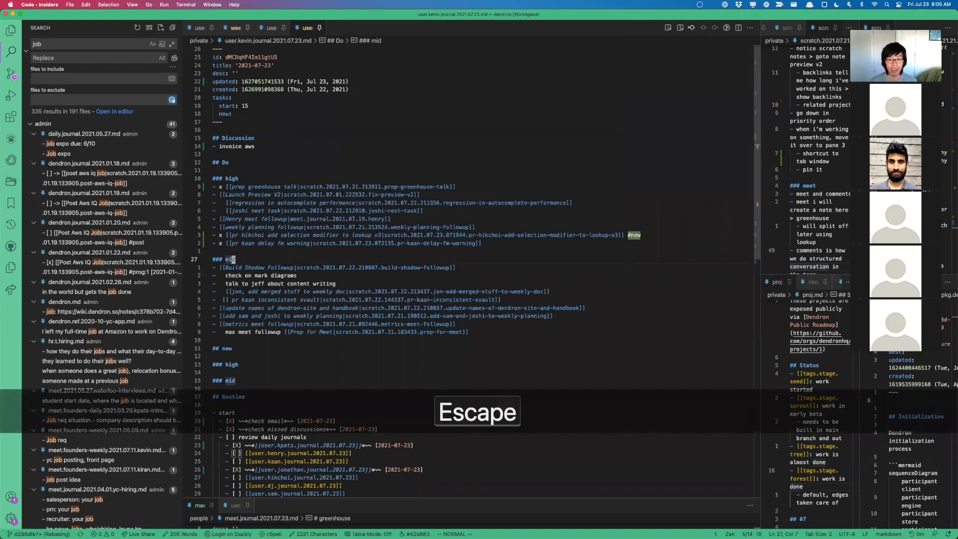
pyautogui.press('super+l')
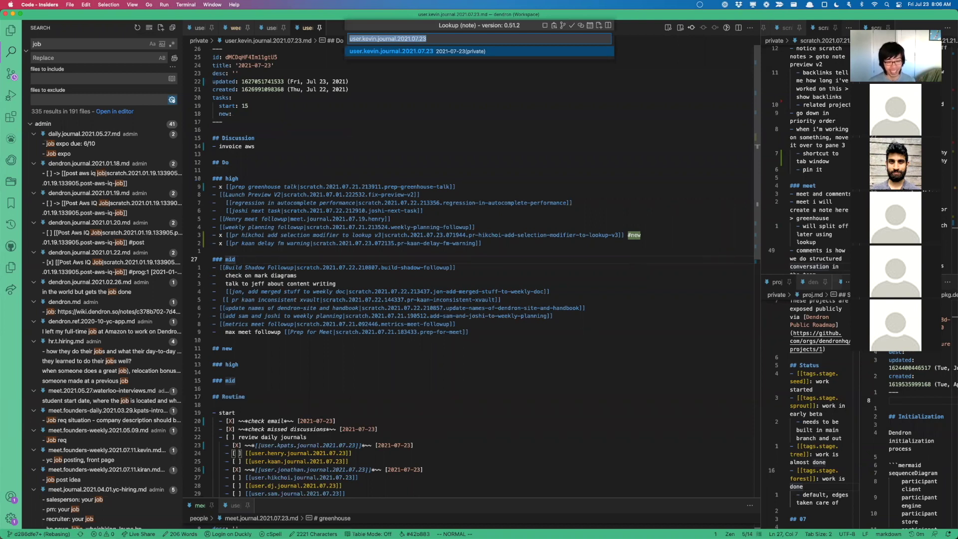
pyautogui.press('Escape')
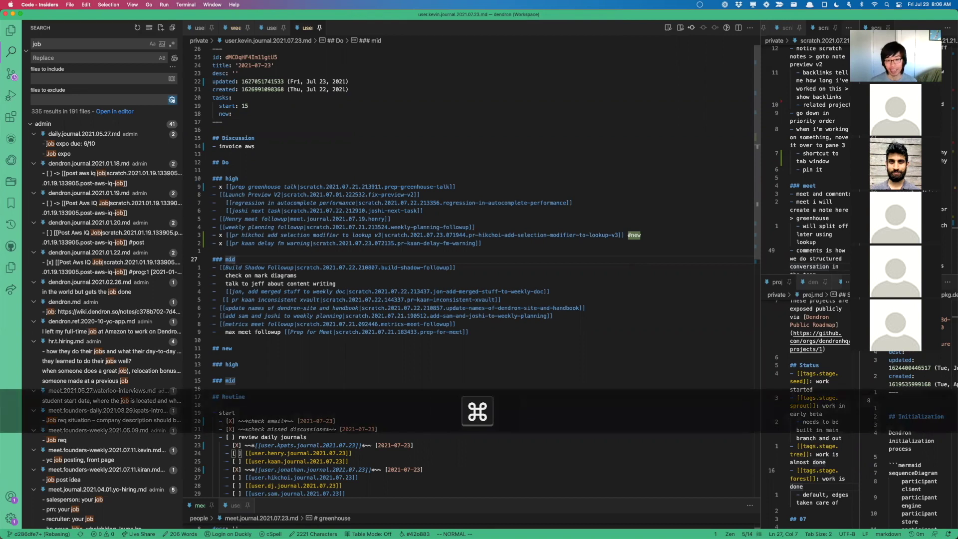
# Reopen code.code-search from recent files and switch context lines between none and two
pyautogui.press('super+p')
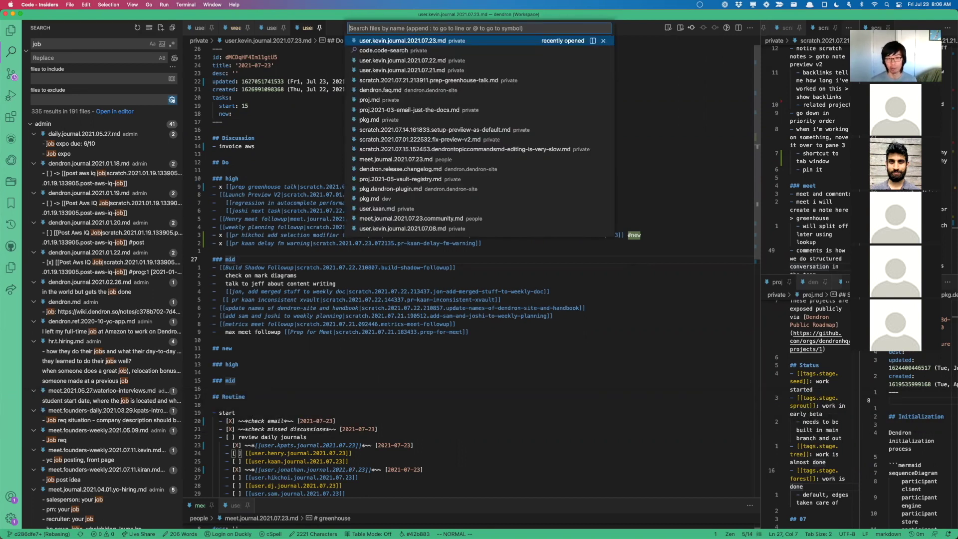
pyautogui.press('Down')
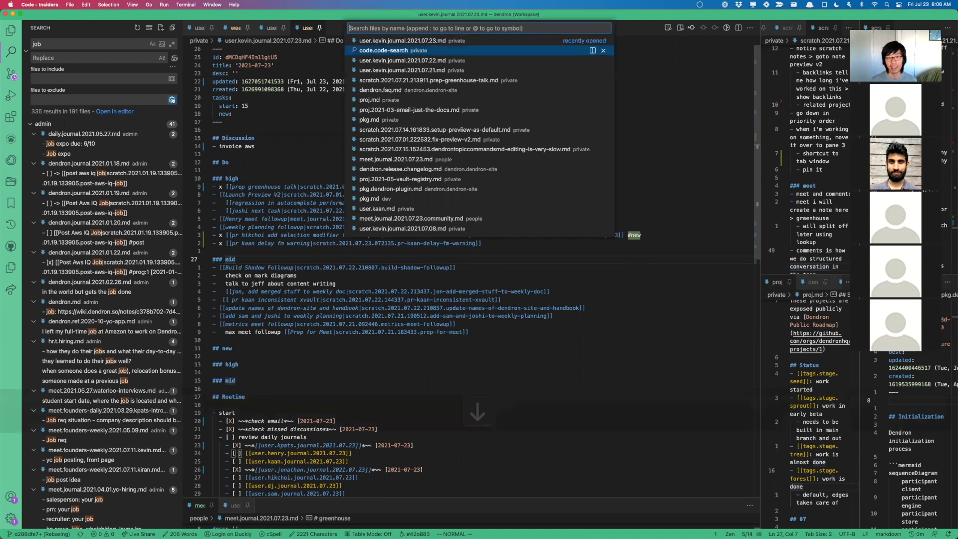
pyautogui.press('Return')
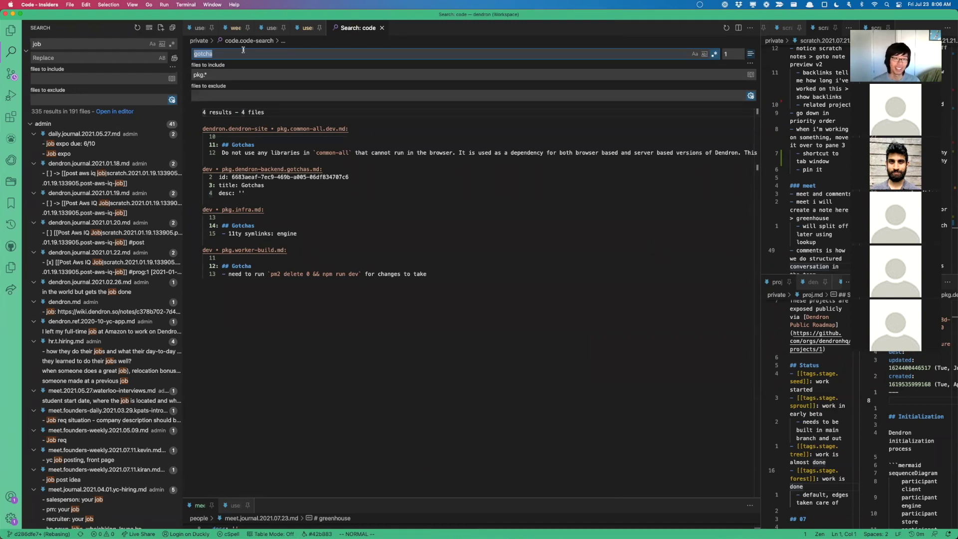
pyautogui.press('Return')
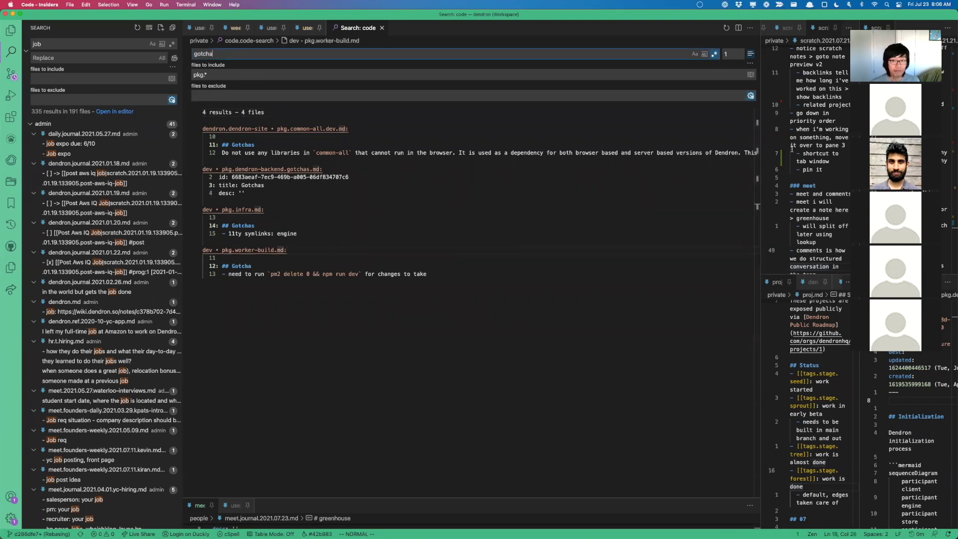
pyautogui.click(739, 55)
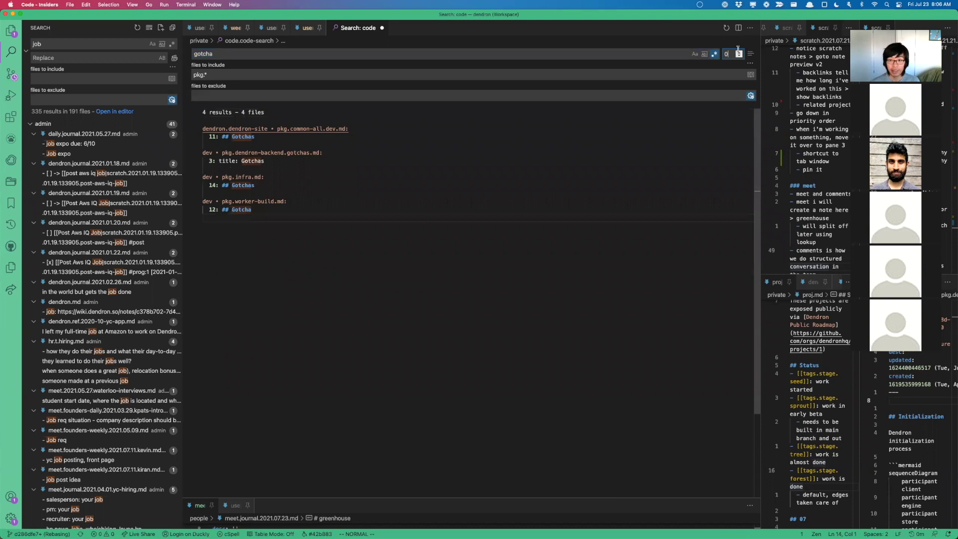
pyautogui.click(739, 54)
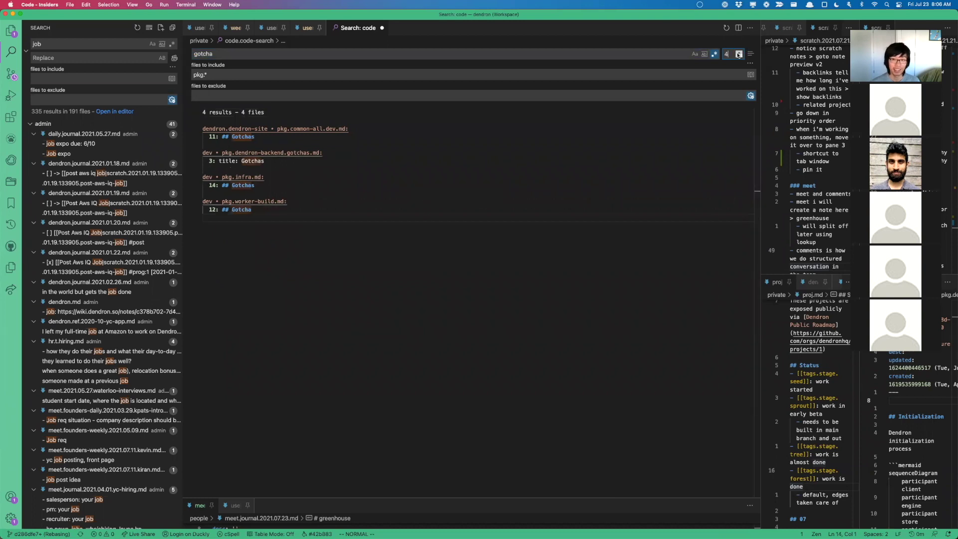
# Close the saved code search editor
pyautogui.click(740, 58)
pyautogui.press('super+a')
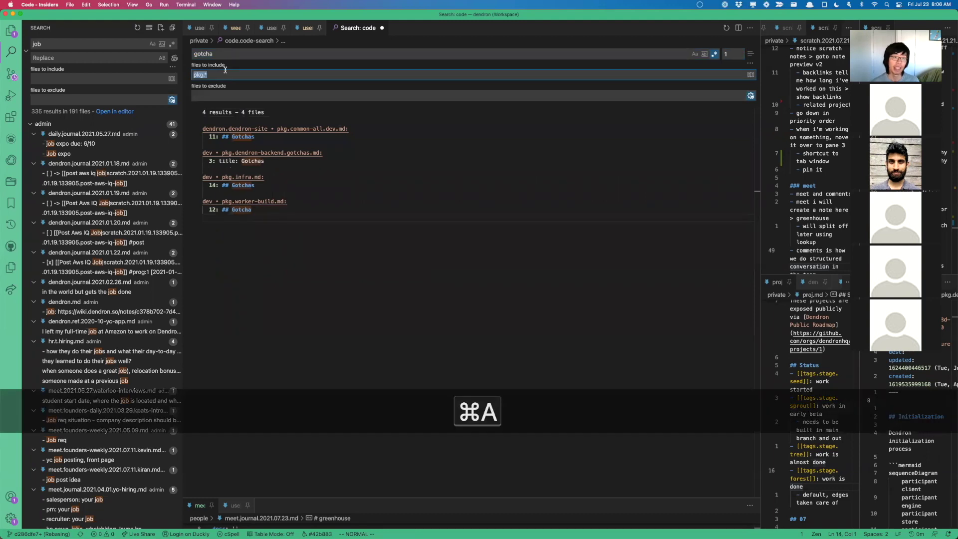
pyautogui.press('Escape')
pyautogui.press('super+w')
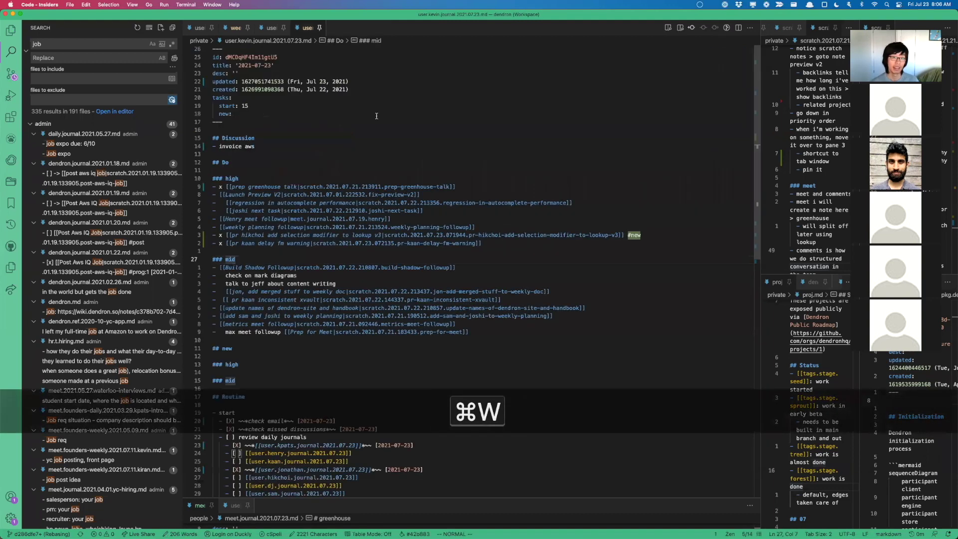
# Search all July 2021 journals for #new with 0 context lines, then close the results
pyautogui.hotkey('ctrl', 'shift', 'f')
pyautogui.write('too')
pyautogui.press('BackSpace')
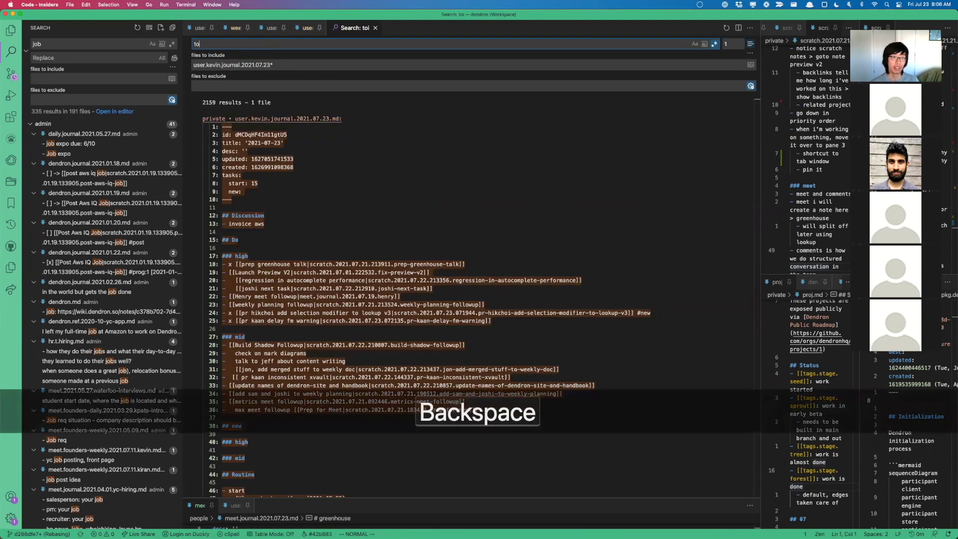
pyautogui.write('do')
pyautogui.press('super+a')
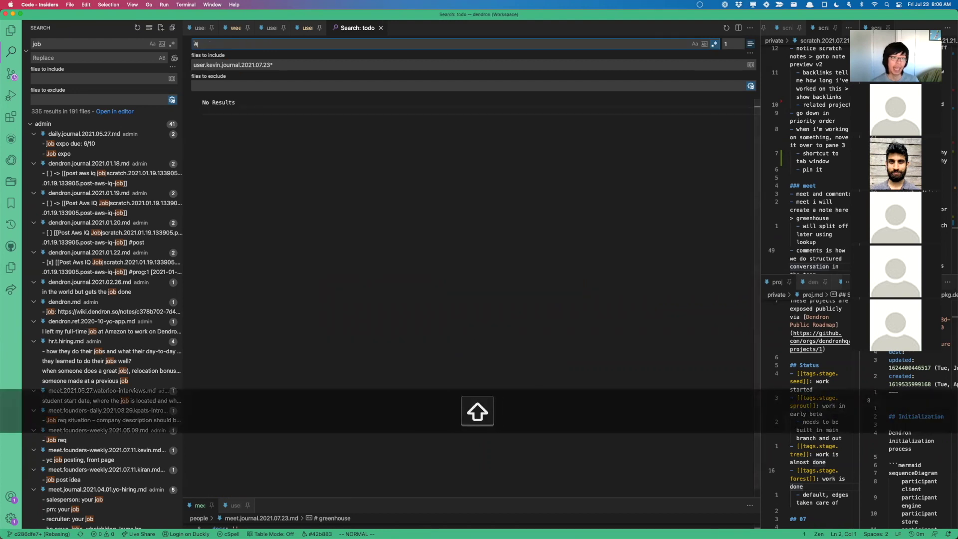
pyautogui.write('#new')
pyautogui.click(309, 65)
pyautogui.press('BackSpace')
pyautogui.press('BackSpace')
pyautogui.press('BackSpace')
pyautogui.write('*')
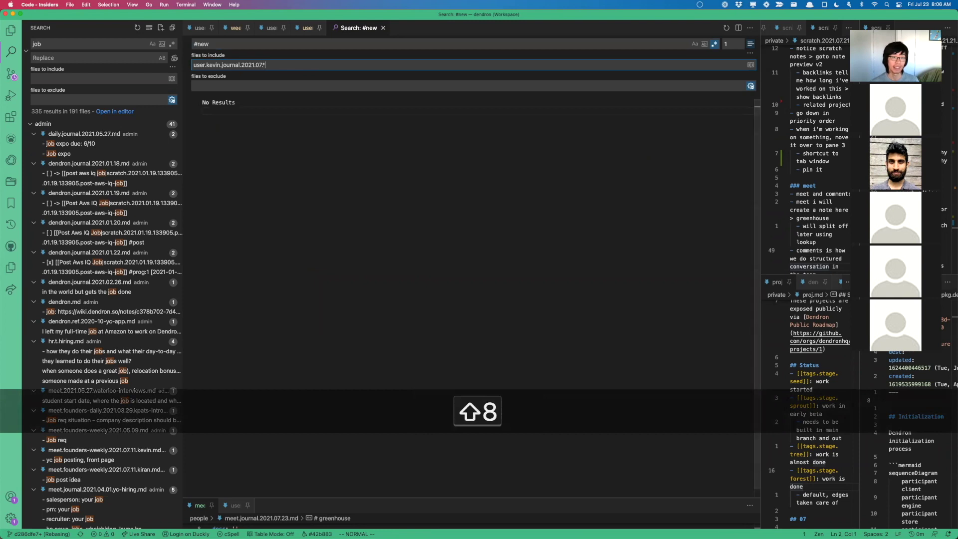
pyautogui.click(739, 48)
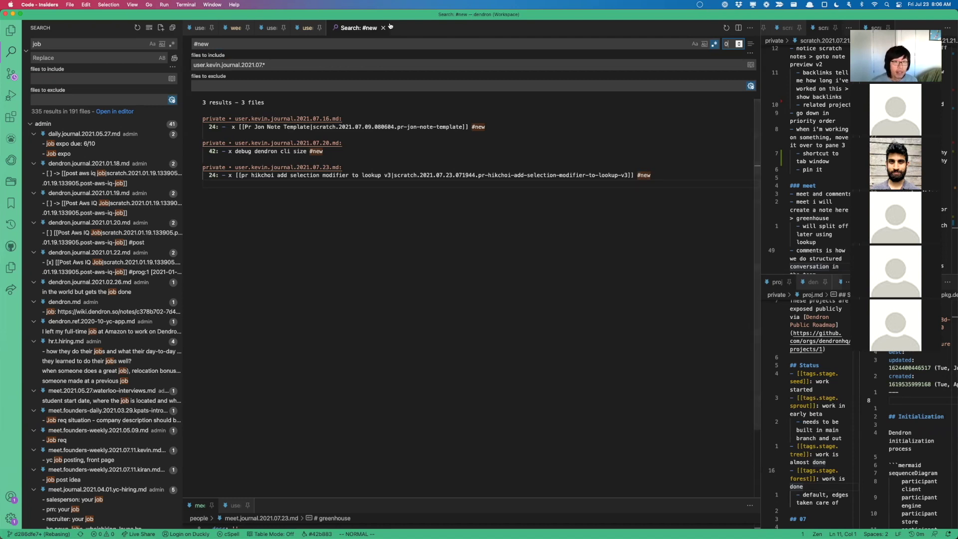
pyautogui.press('super+w')
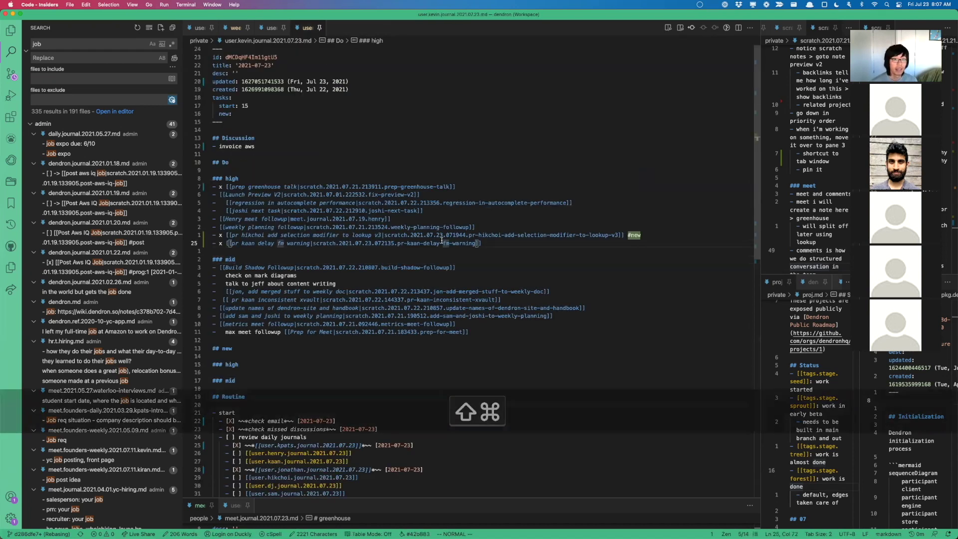
# Open the user keybindings.json via 'Preferences: Open Keyboard Shortcuts (JSON)'
pyautogui.press('shift+super+p')
pyautogui.write('keyb')
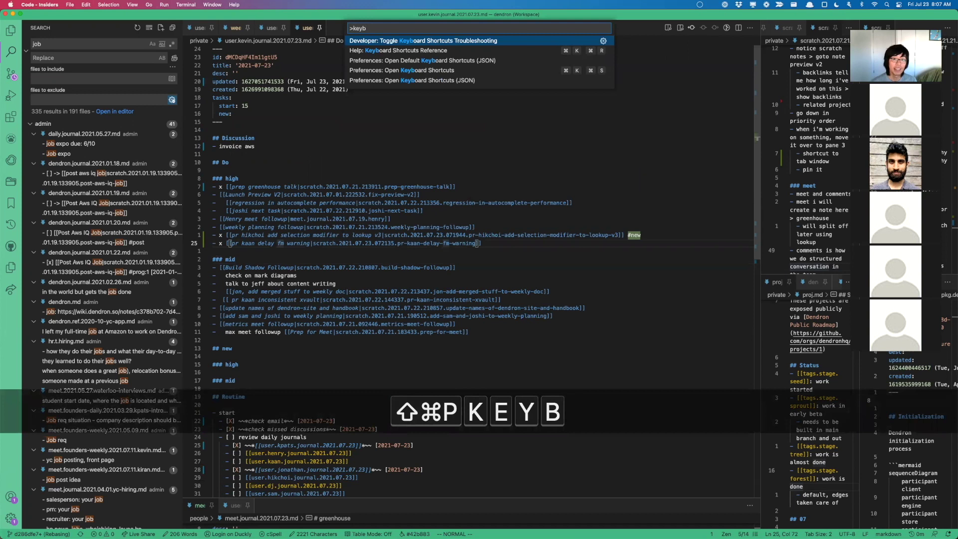
pyautogui.press('Down')
pyautogui.press('Down')
pyautogui.press('Down')
pyautogui.press('Down')
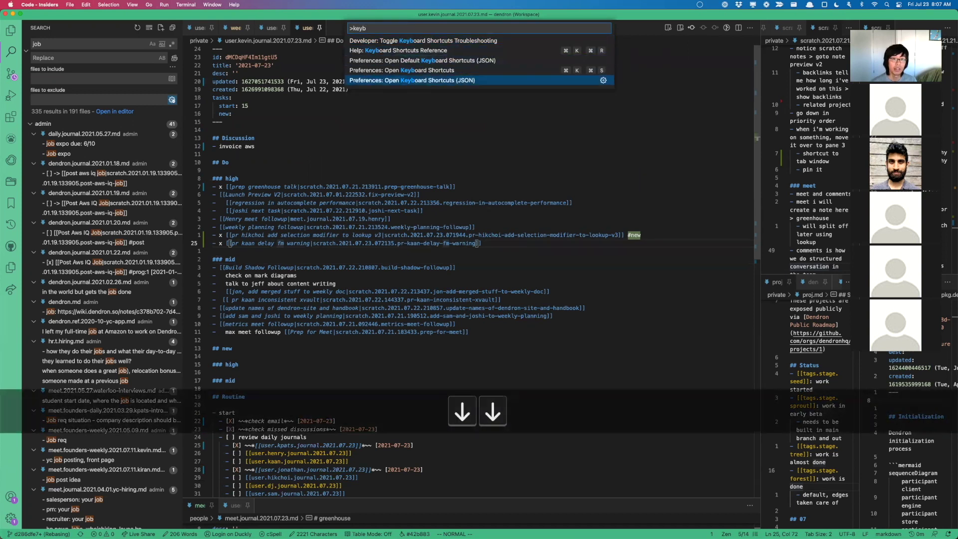
pyautogui.press('Return')
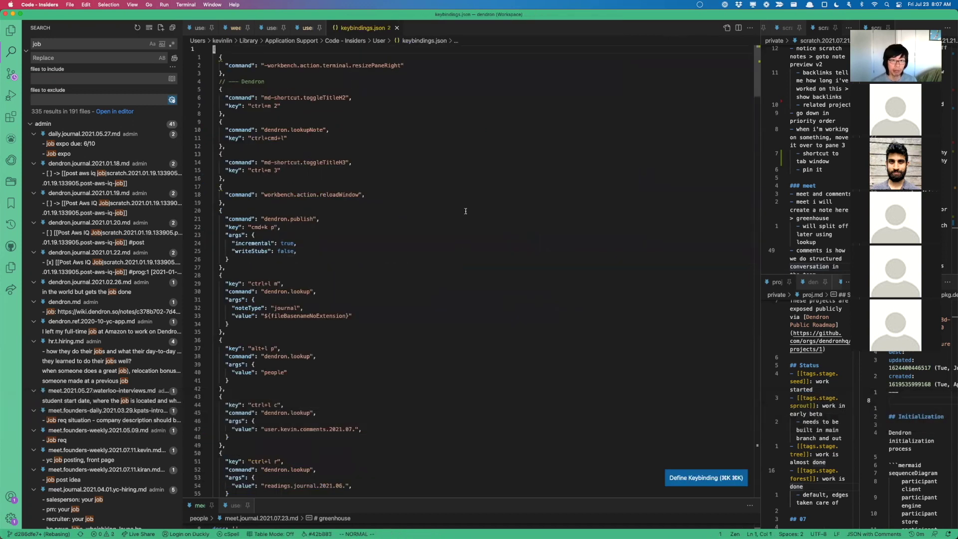
# Review the search.action.openNewEditor entries and make all editor groups equal width
pyautogui.click(391, 149)
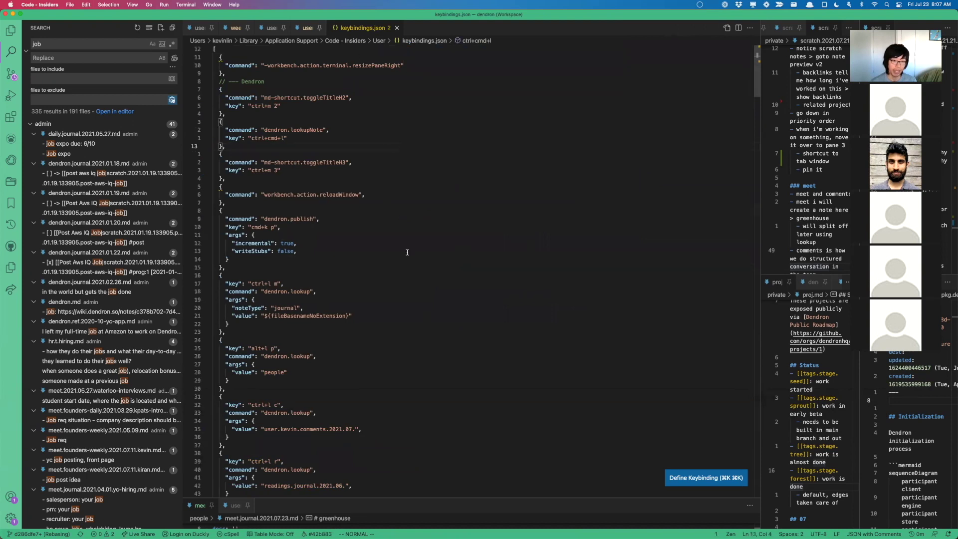
pyautogui.scroll(-15, 407, 286)
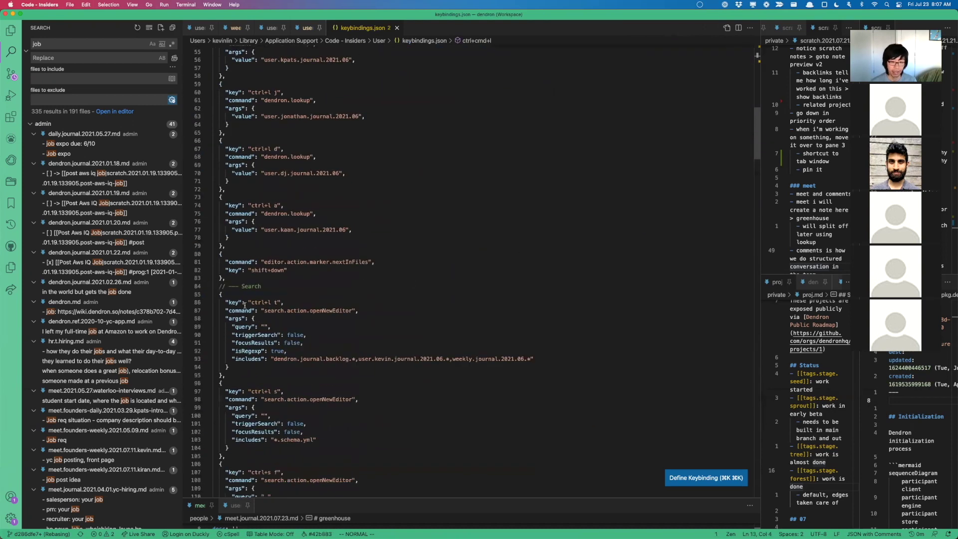
pyautogui.scroll(-4, 379, 359)
pyautogui.click(232, 375)
pyautogui.hotkey('shift', 'v')
pyautogui.hotkey('shift', '5')
pyautogui.scroll(-8, 330, 185)
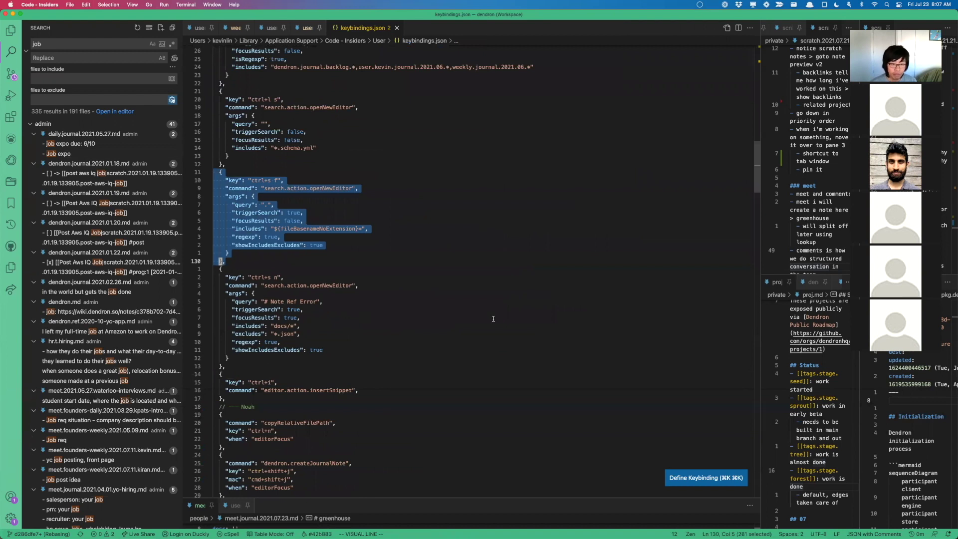
pyautogui.click(417, 142)
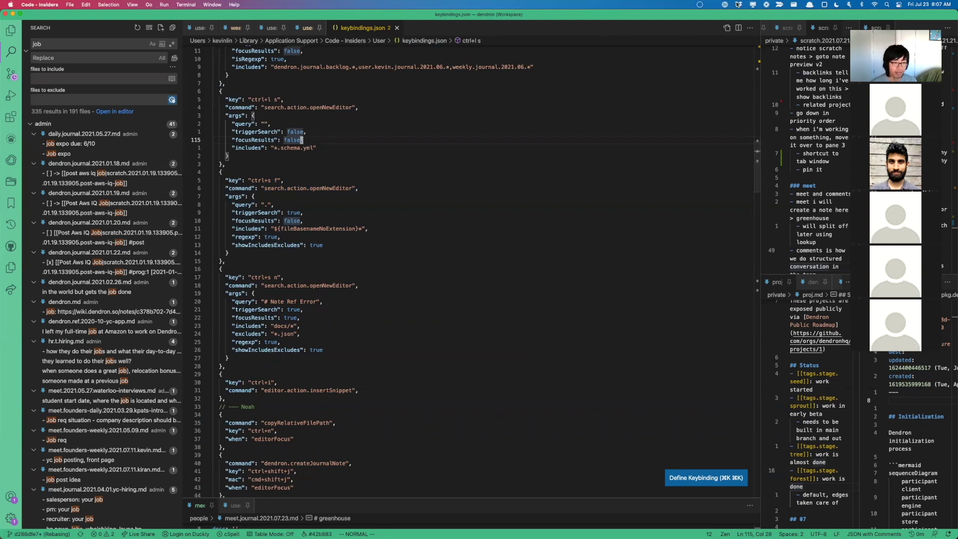
pyautogui.click(493, 252)
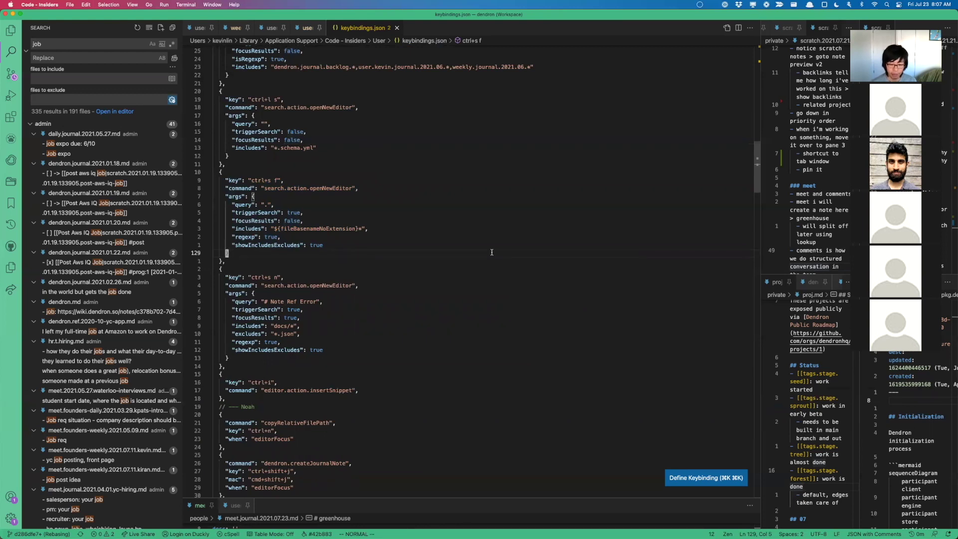
pyautogui.press('ctrl+super+m')
pyautogui.click(318, 149)
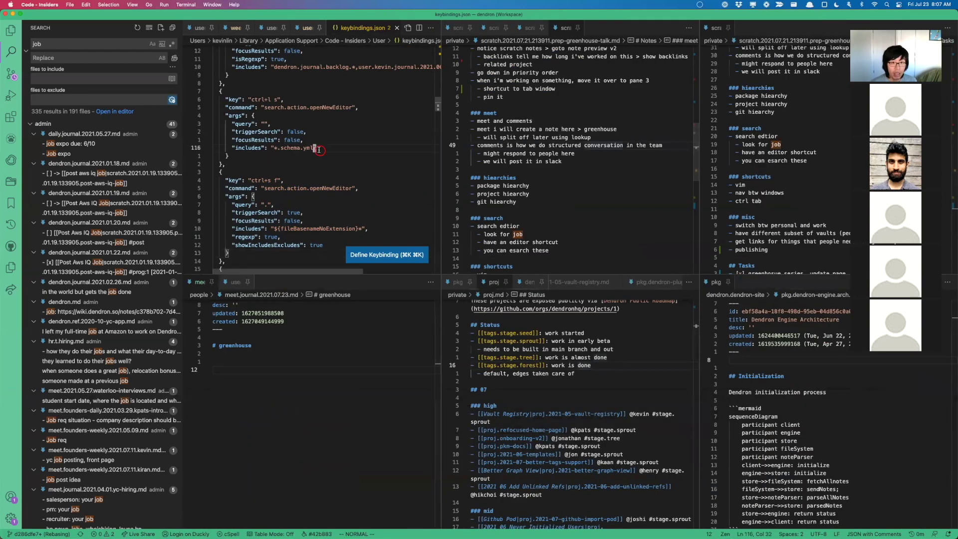
# Close keybindings.json, show the Explorer with the journal outline, and open Dendron Lookup
pyautogui.press('super+w')
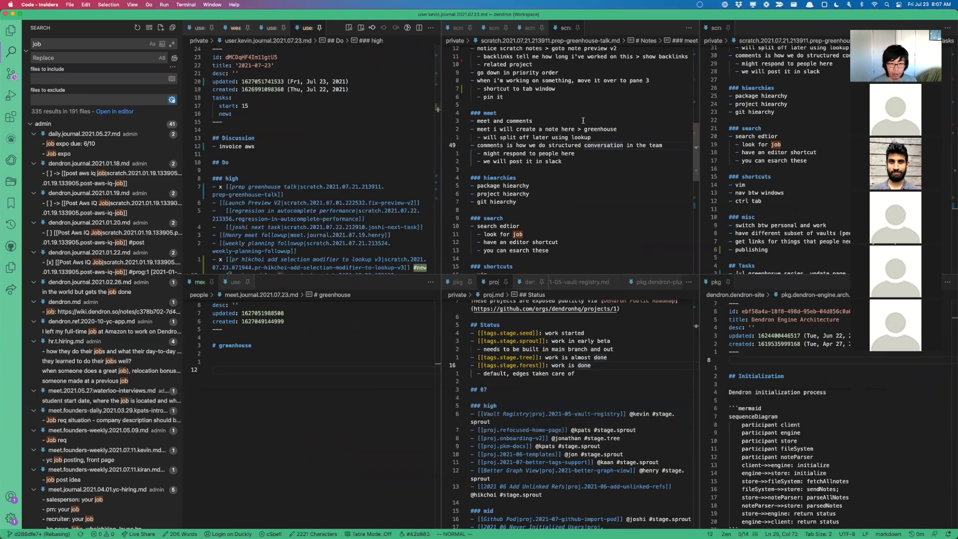
pyautogui.click(344, 159)
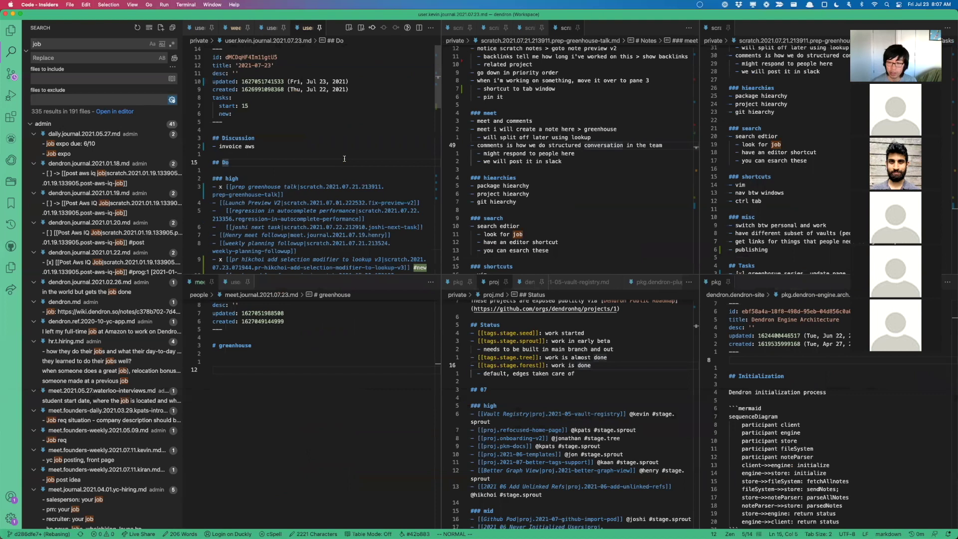
pyautogui.press('super+shift+e')
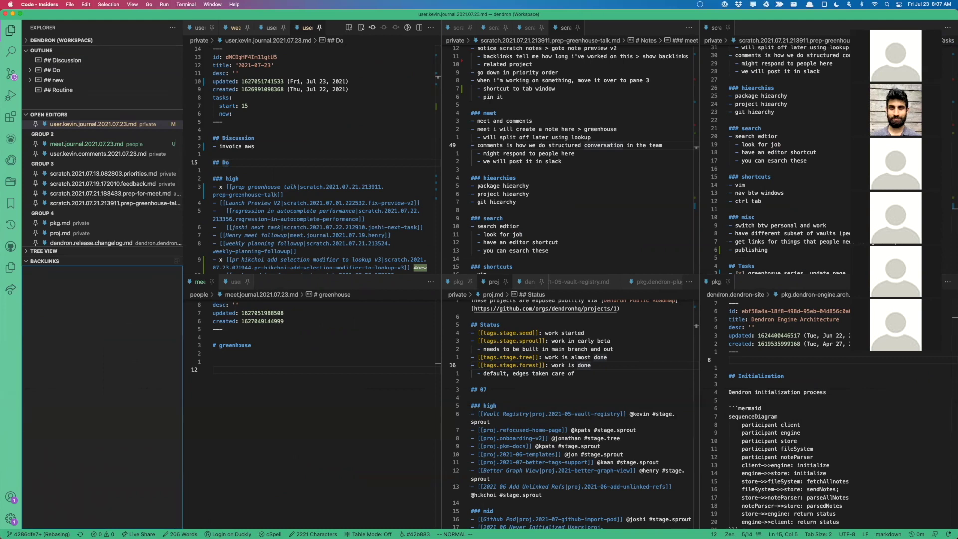
pyautogui.click(248, 138)
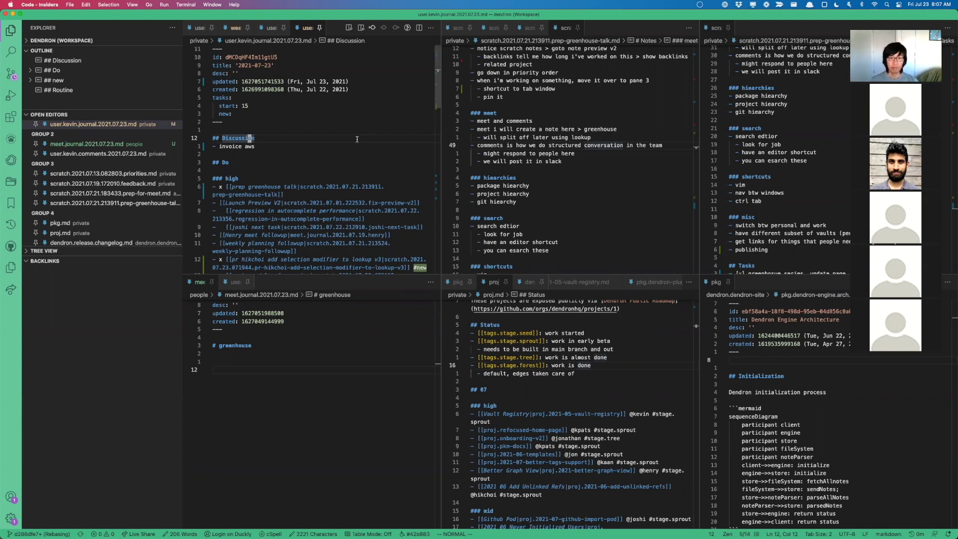
pyautogui.press('super+l')
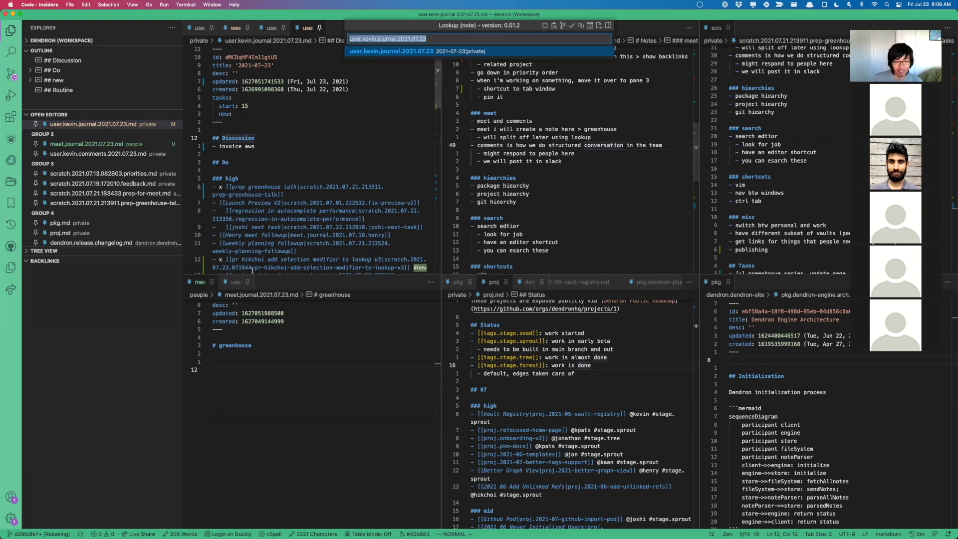
# Open meet.journal.2021.07.23 and its community child note together with multi-select lookup
pyautogui.click(205, 284)
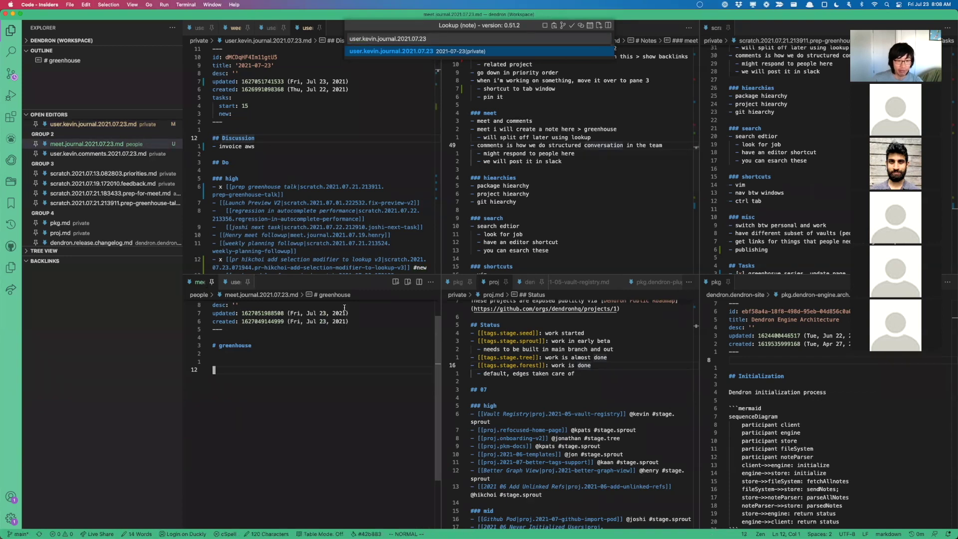
pyautogui.press('shift+super+j')
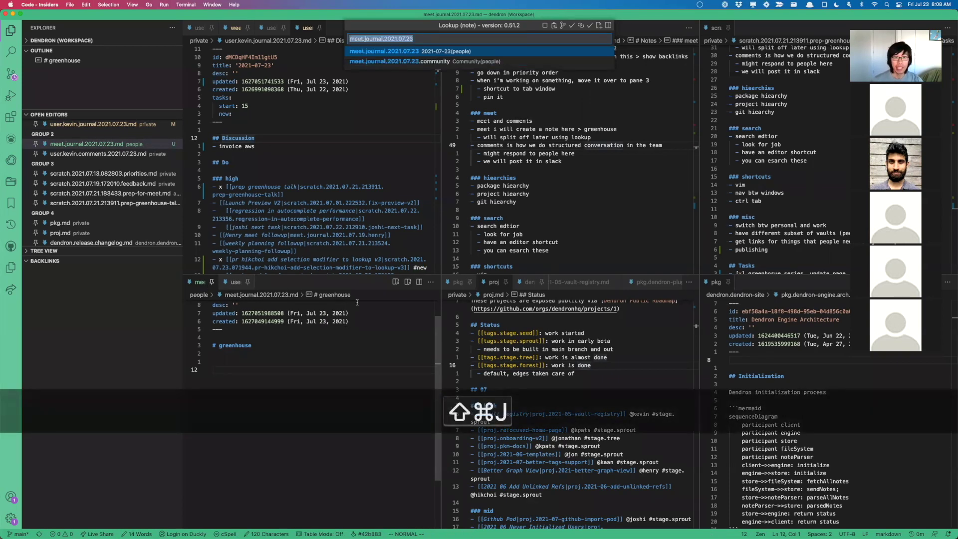
pyautogui.click(544, 26)
pyautogui.click(350, 39)
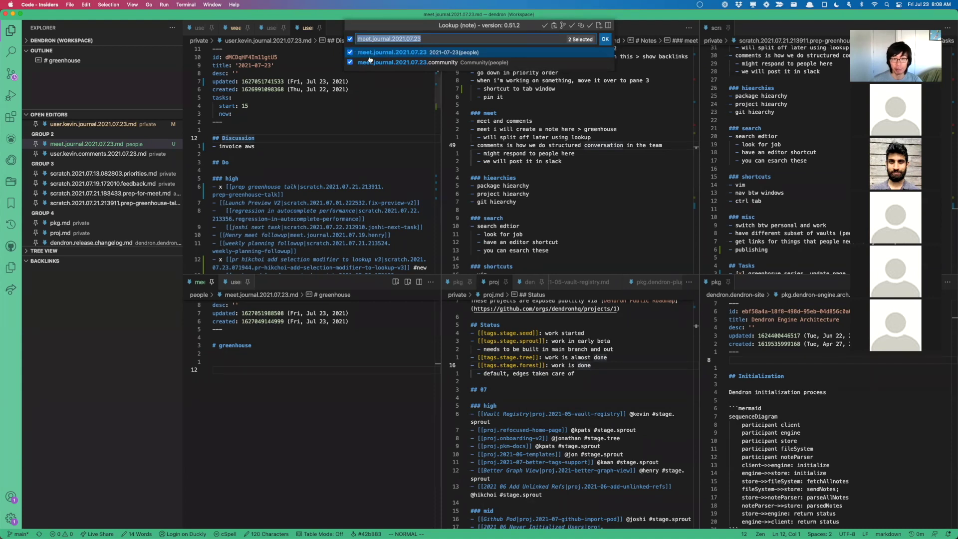
pyautogui.click(605, 40)
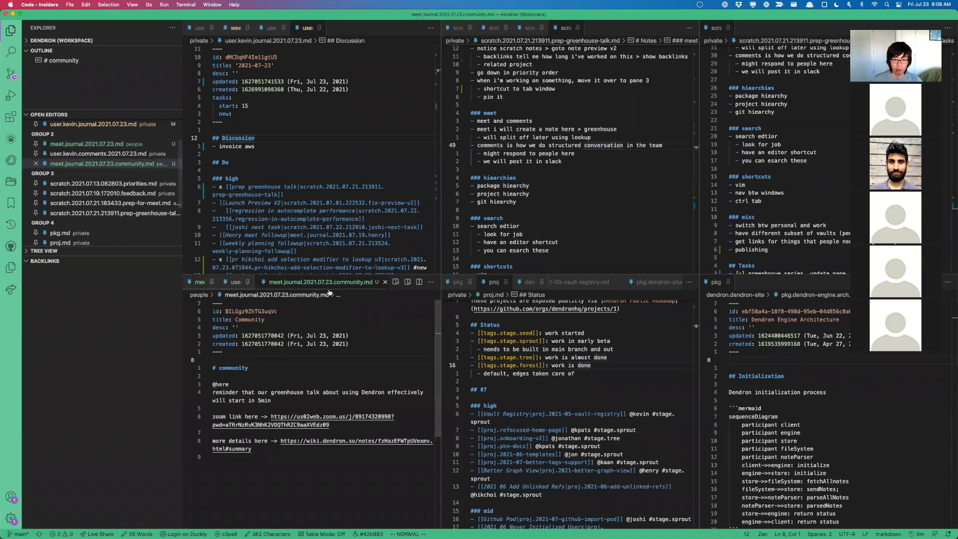
# Copy a wikilink to the Community meeting note
pyautogui.press('k')
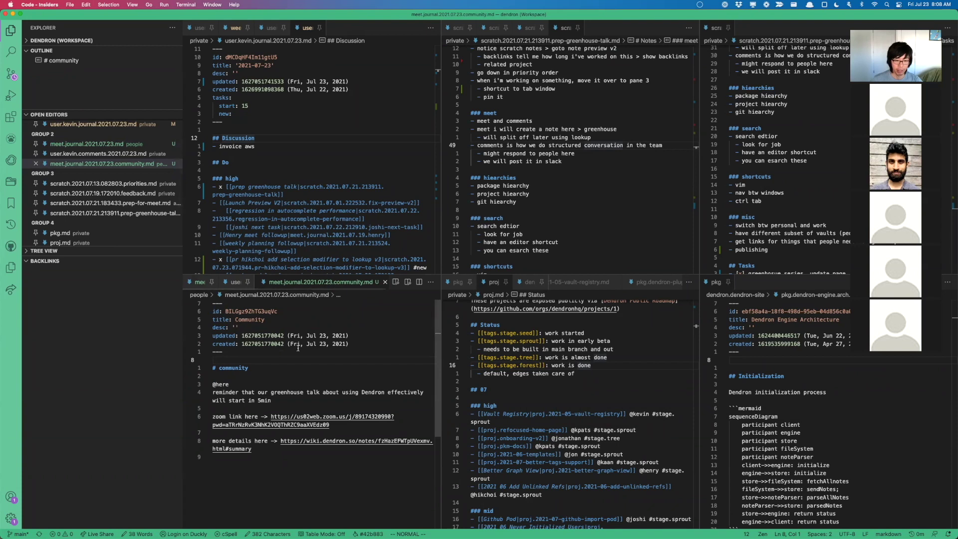
pyautogui.press('l')
pyautogui.press('l')
pyautogui.moveTo(300, 347)
pyautogui.press('super+shift+c')
# Paste the Community link under Events in the daily journal, with an indented 'comments' bullet
pyautogui.hotkey('ctrl', 'h')
pyautogui.press('j')
pyautogui.press('j')
pyautogui.write('o-')
pyautogui.press('super+v')
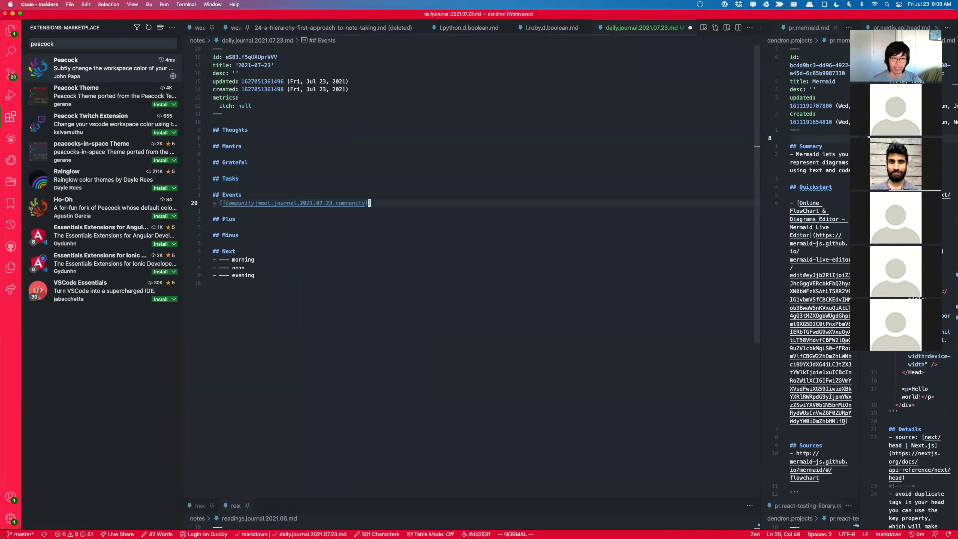
pyautogui.press('Return')
pyautogui.press('Tab')
pyautogui.write('comments')
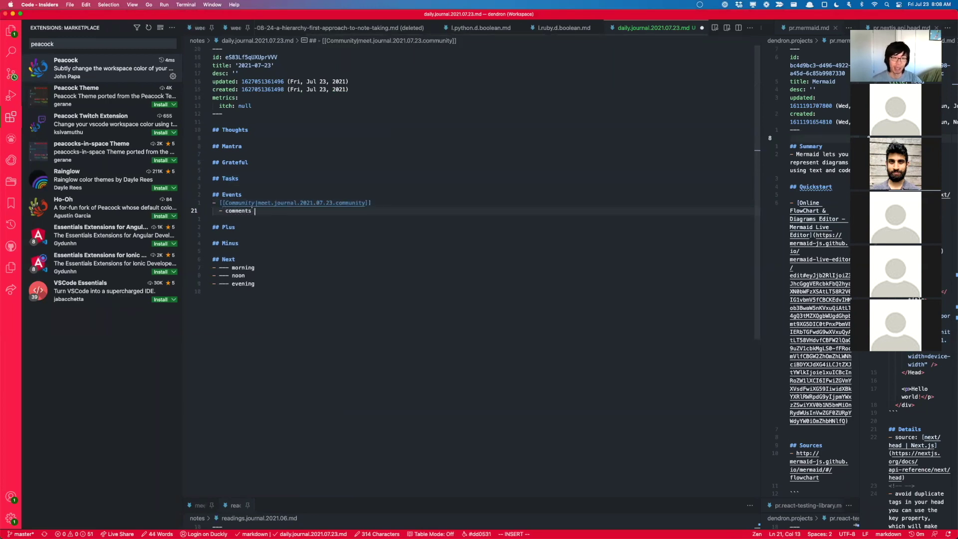
# Return to the other workspace window and open note lookup on the current journal
pyautogui.press('super+Tab')
pyautogui.press('super+Tab')
pyautogui.press('super+grave')
pyautogui.press('super+l')
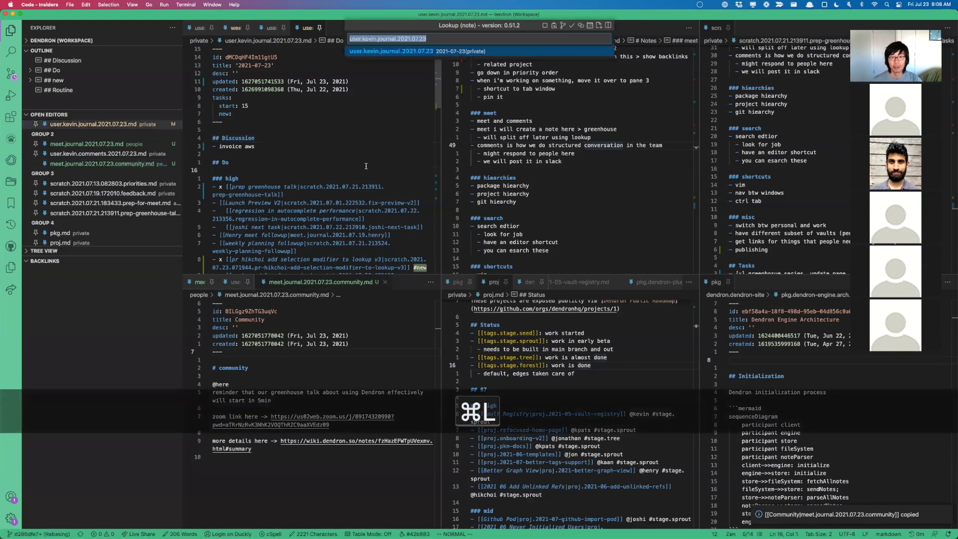
# Copy a link to the current note, test-paste it, then delete it and save
pyautogui.press('j')
pyautogui.press('j')
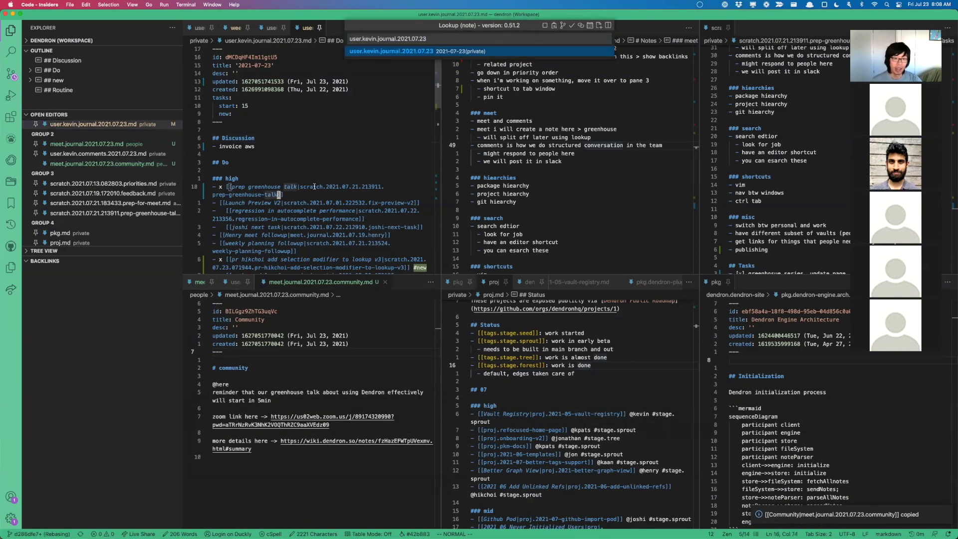
pyautogui.hotkey('shift', 'v')
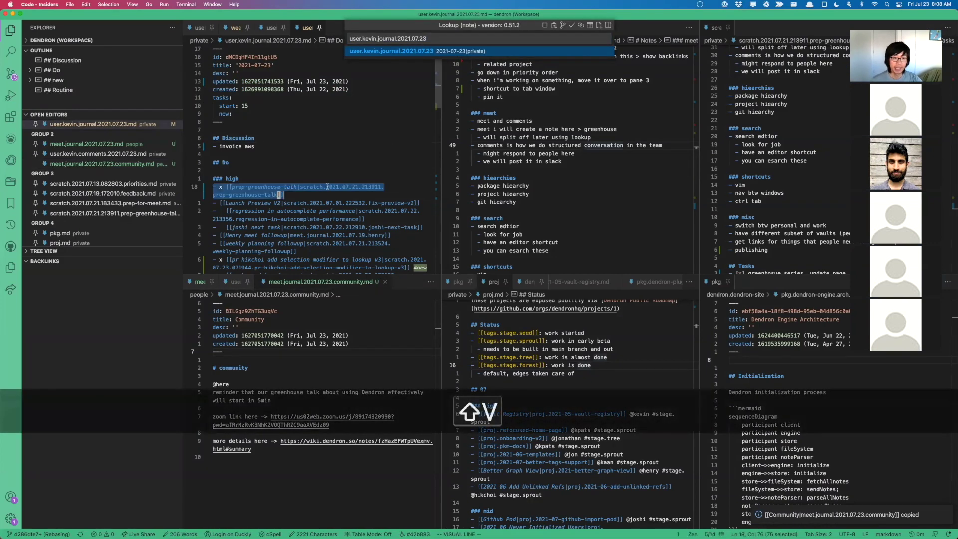
pyautogui.click(554, 28)
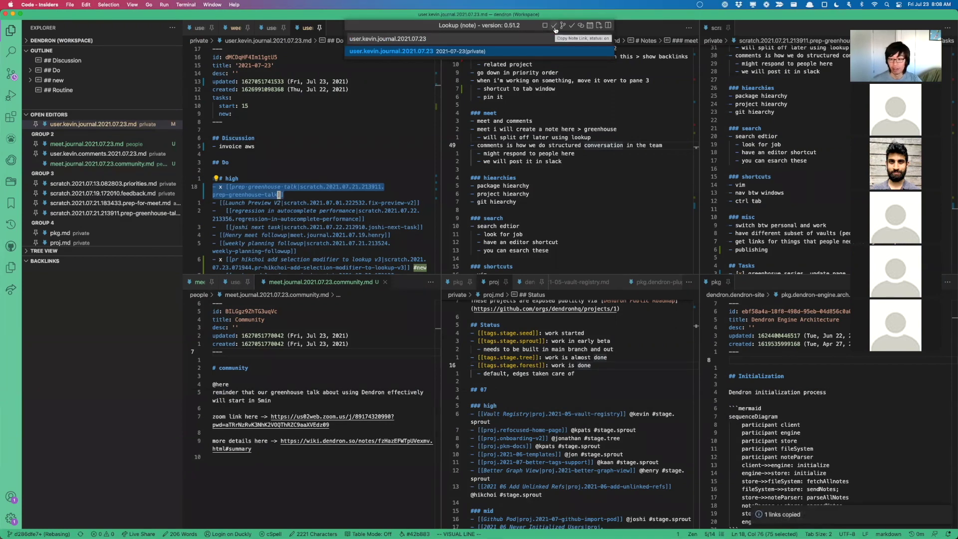
pyautogui.click(250, 155)
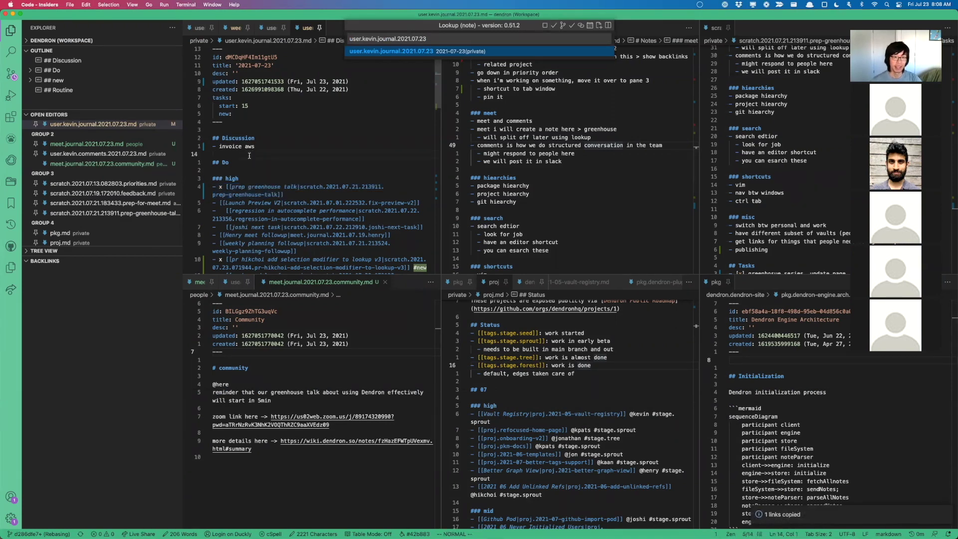
pyautogui.press('super+v')
pyautogui.hotkey('ctrl', 'c')
pyautogui.press('d')
pyautogui.press('d')
pyautogui.press('super+s')
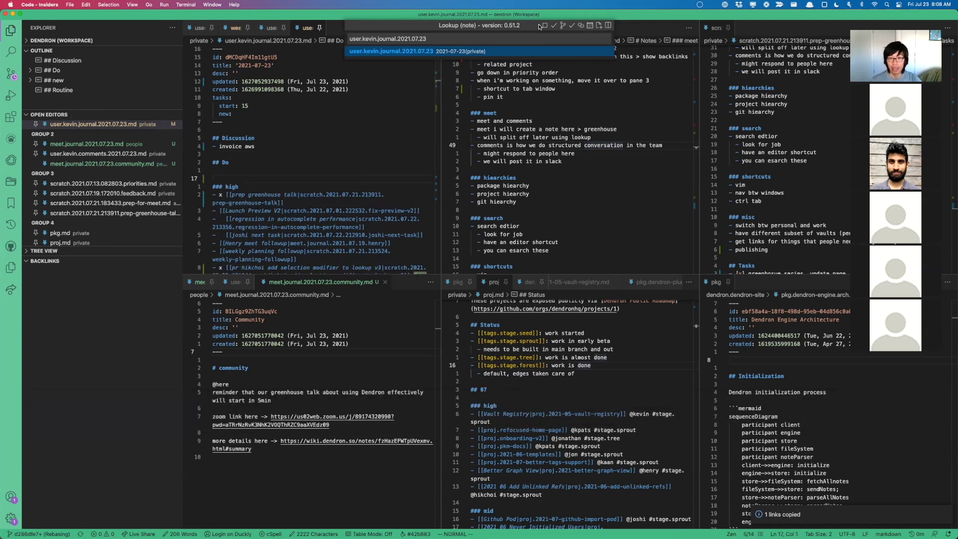
# Try lookup queries 'clients' and 'meet.journal', test-pasting under Do and removing the line
pyautogui.press('BackSpace')
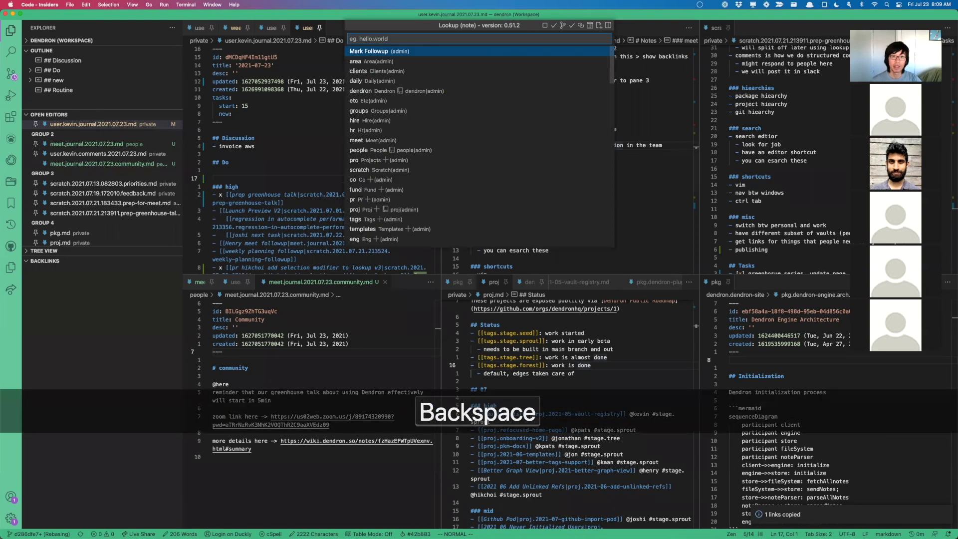
pyautogui.write('clients')
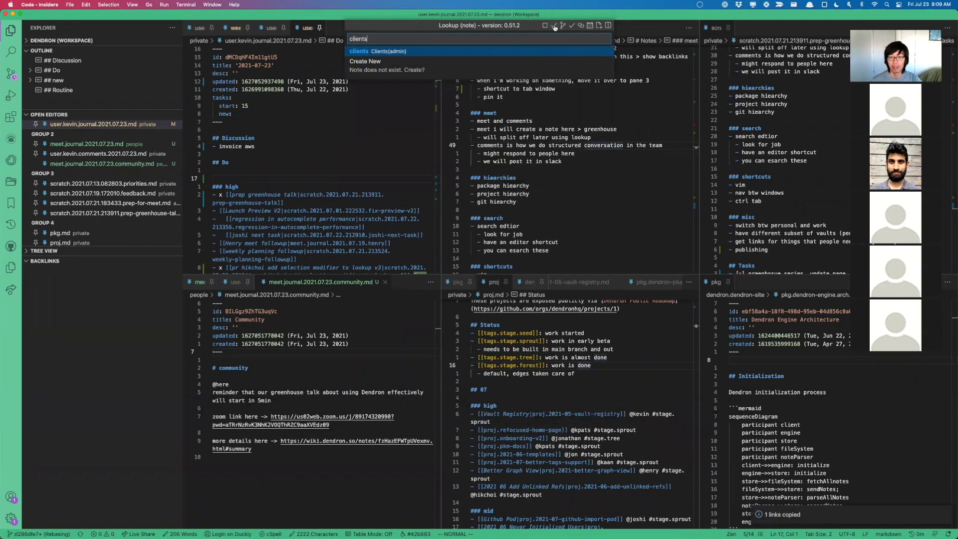
pyautogui.click(307, 175)
pyautogui.press('super+v')
pyautogui.hotkey('ctrl', 'c')
pyautogui.press('d')
pyautogui.press('d')
pyautogui.press('super+a')
pyautogui.write('meet.journal')
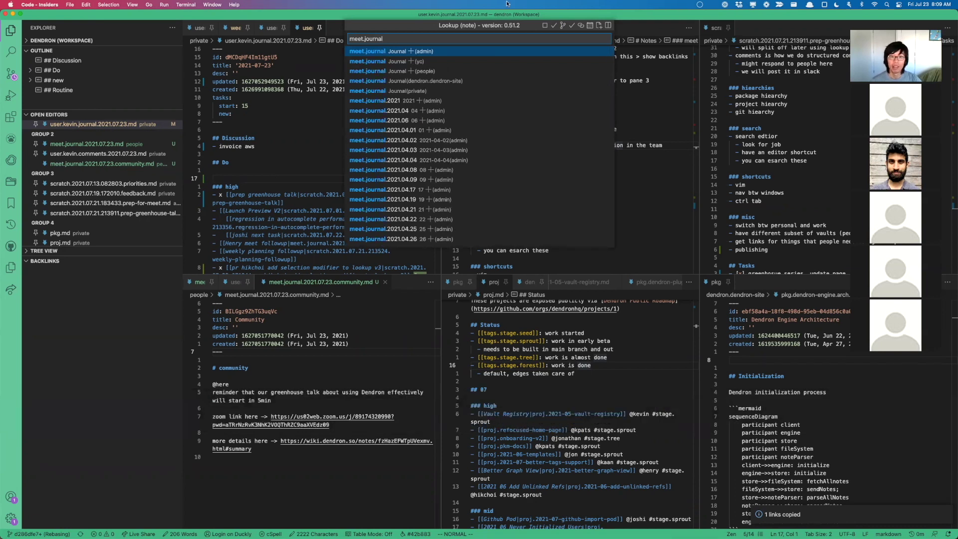
pyautogui.press('Escape')
# Copy links to the five 2021.07.20–07.24 journal notes using multi-select without Create New
pyautogui.press('super+l')
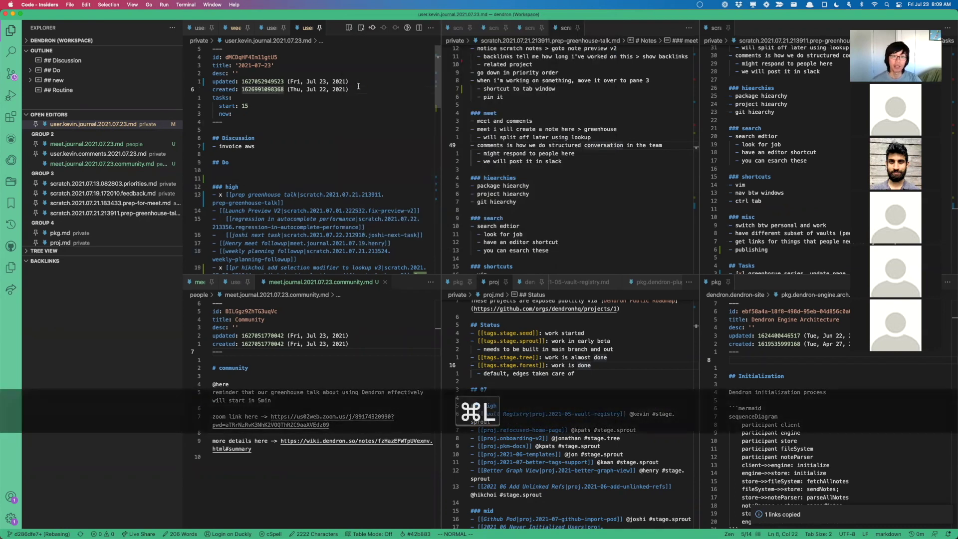
pyautogui.press('Right')
pyautogui.press('BackSpace')
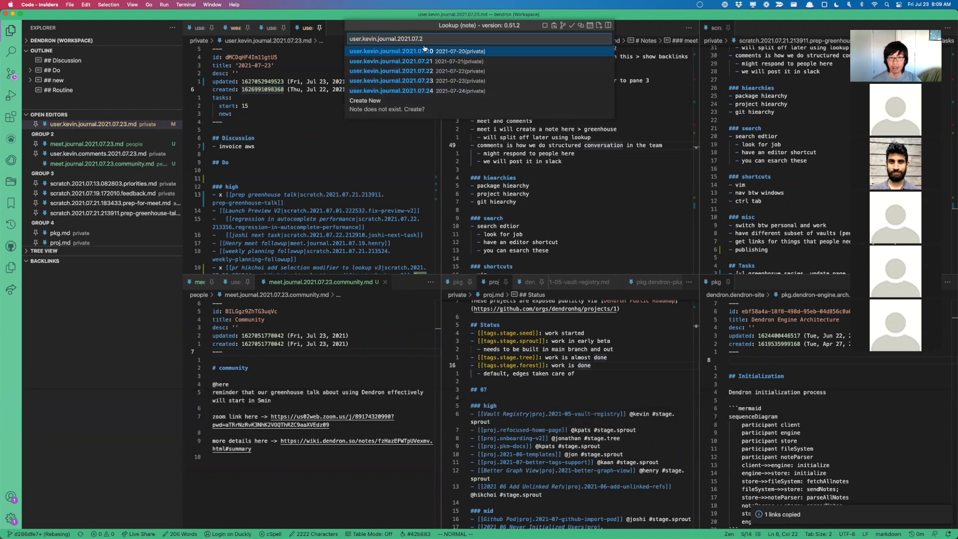
pyautogui.click(546, 25)
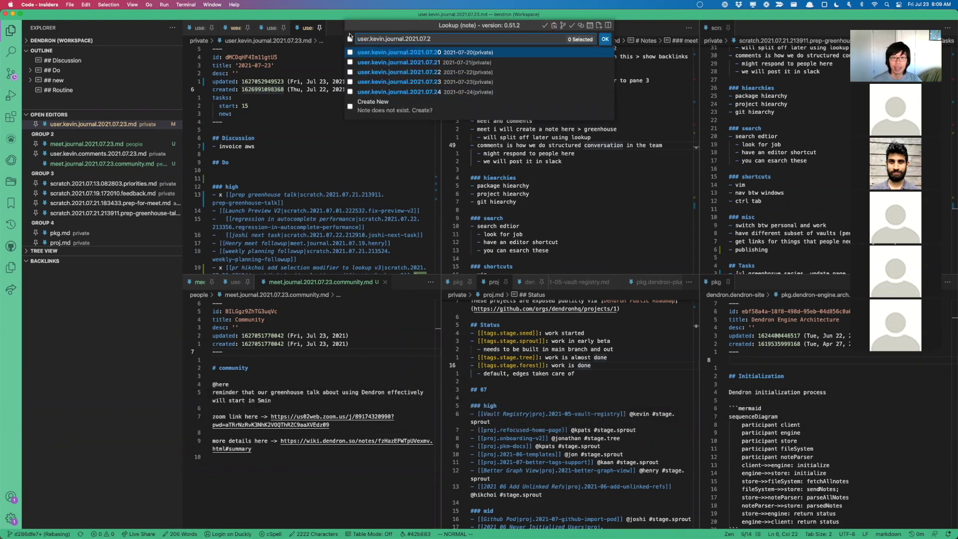
pyautogui.click(351, 106)
pyautogui.click(553, 26)
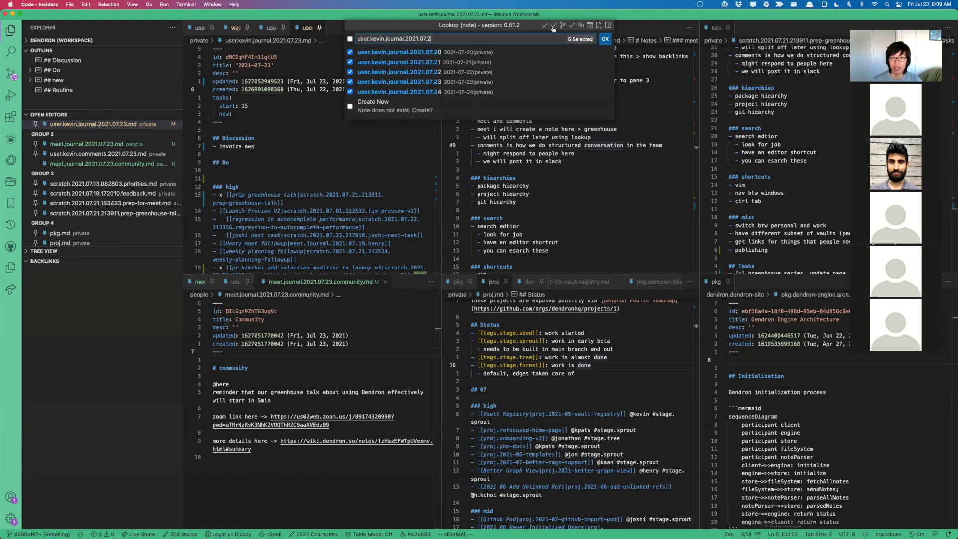
# Paste the five journal links under Do, cut them back out, and save the journal
pyautogui.click(315, 164)
pyautogui.press('o')
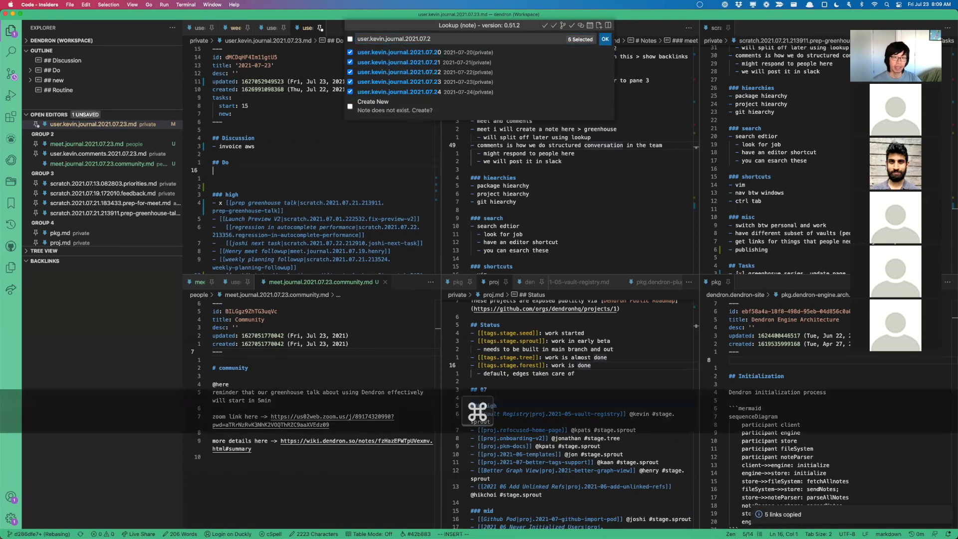
pyautogui.press('cmd+v')
pyautogui.press('Escape')
pyautogui.hotkey('shift', 'v')
pyautogui.press('{')
pyautogui.press('j')
pyautogui.press('j')
pyautogui.press('cmd+x')
pyautogui.press('cmd+s')
pyautogui.press('Escape')
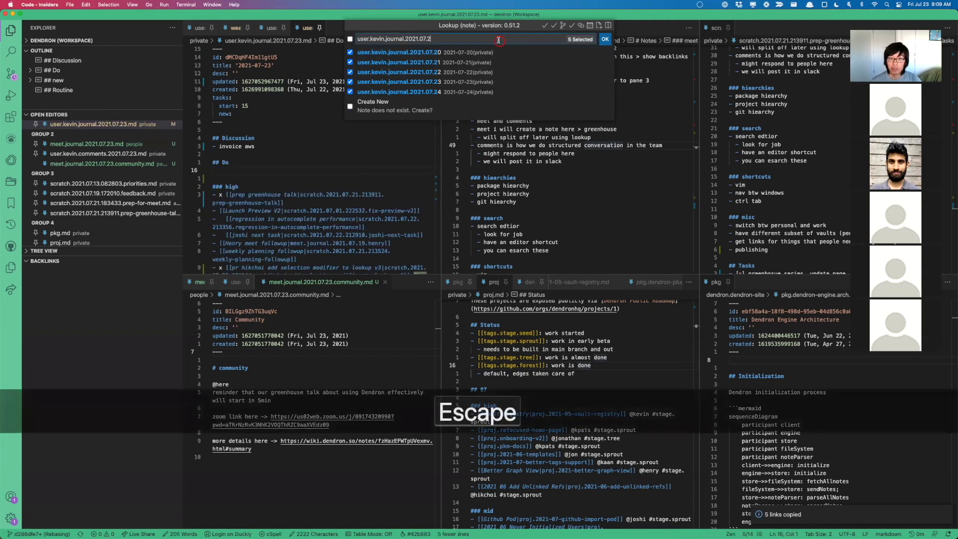
pyautogui.click(342, 141)
pyautogui.press('cmd+l')
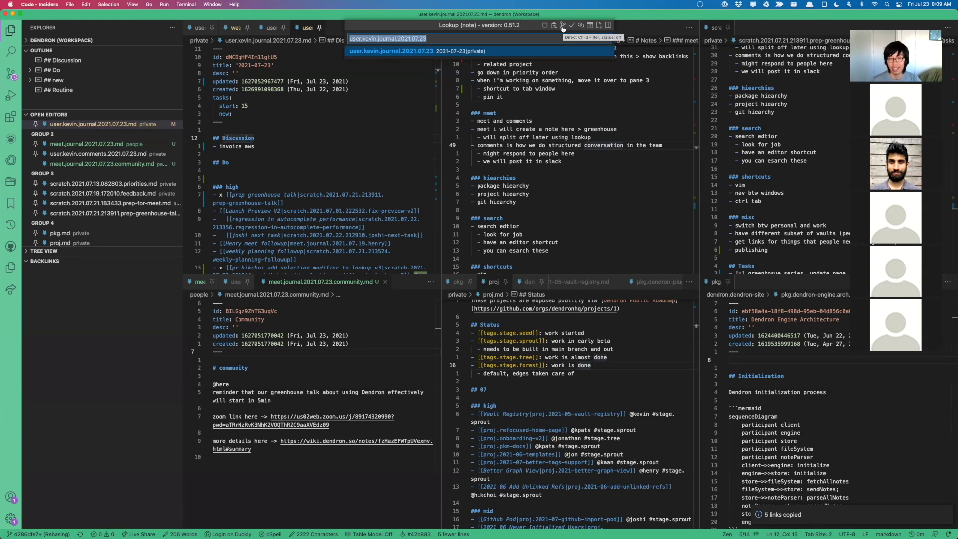
pyautogui.write('pkg.')
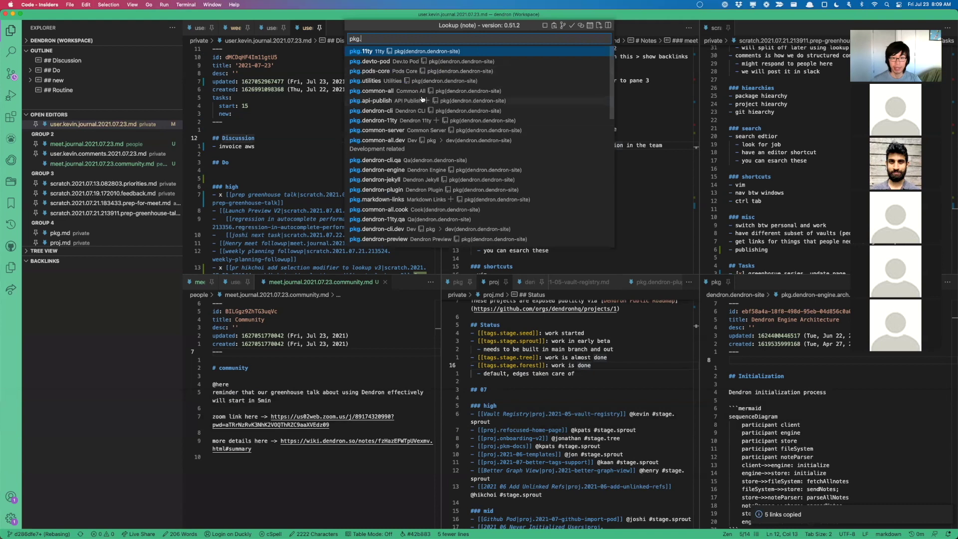
pyautogui.scroll(-10, 422, 100)
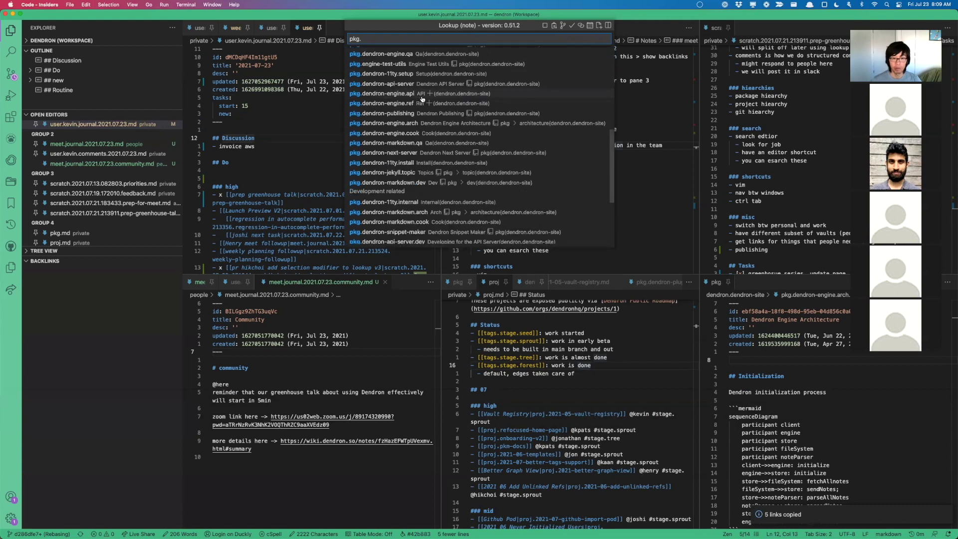
pyautogui.scroll(10, 421, 144)
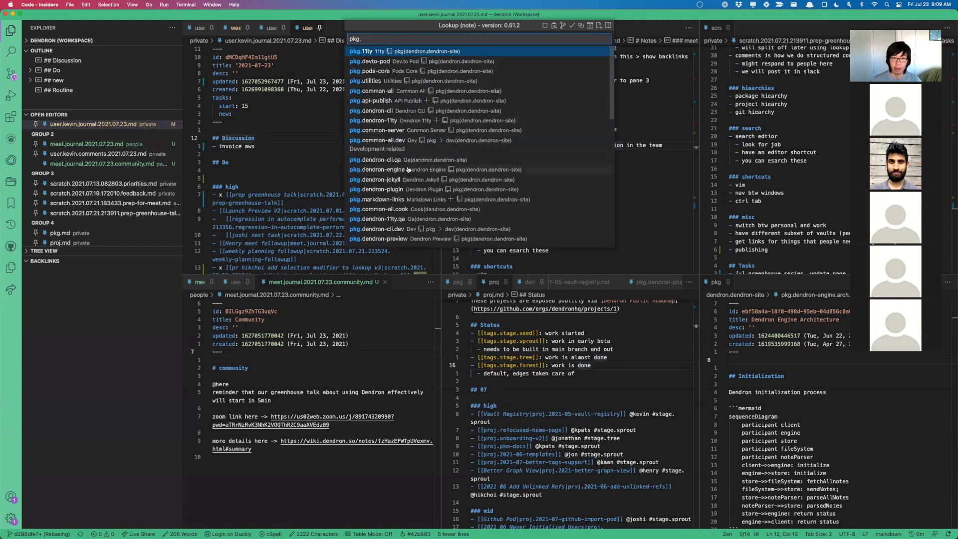
pyautogui.click(563, 26)
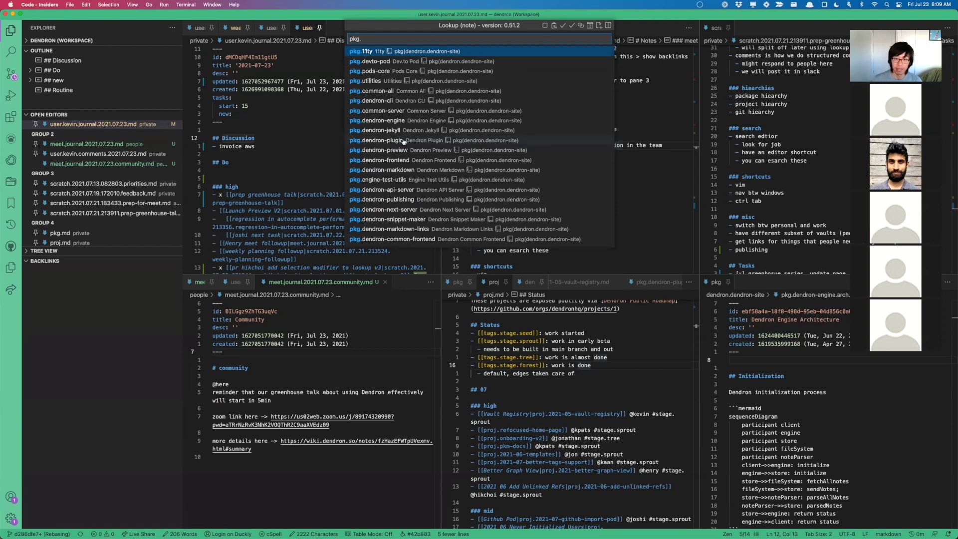
pyautogui.click(562, 28)
pyautogui.press('Escape')
pyautogui.press('Escape')
pyautogui.press('super+l')
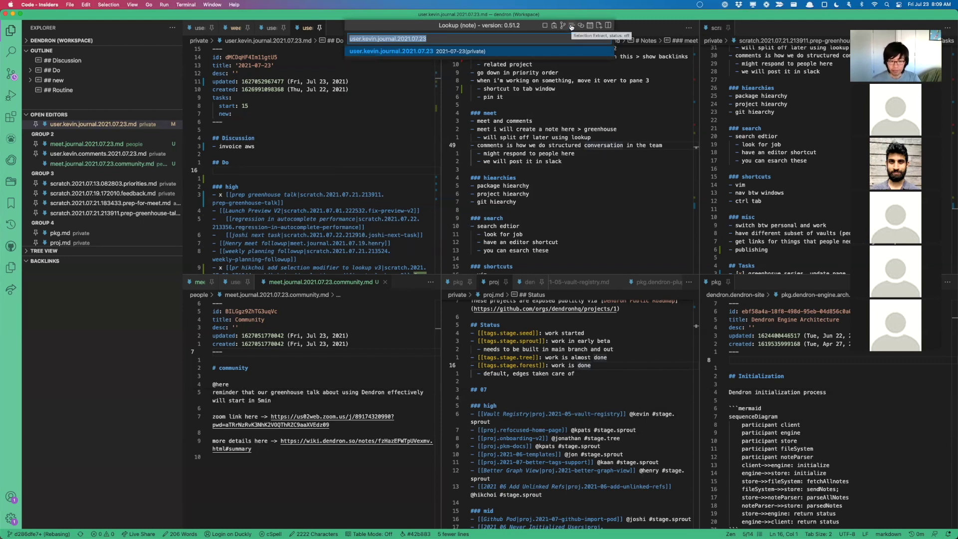
# Turn on selection extraction in lookup and close the community note, returning to the meet journal
pyautogui.click(571, 26)
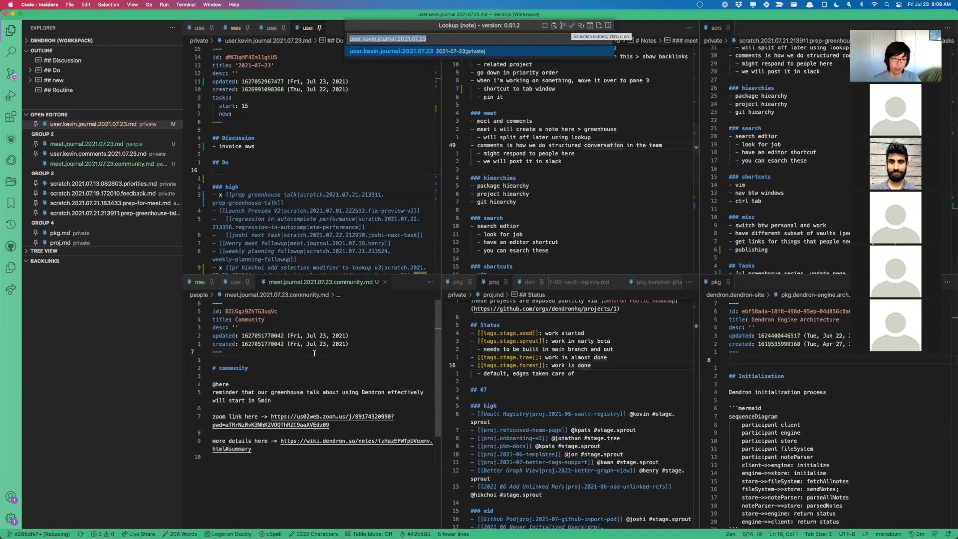
pyautogui.click(271, 283)
pyautogui.press('super+w')
pyautogui.click(235, 282)
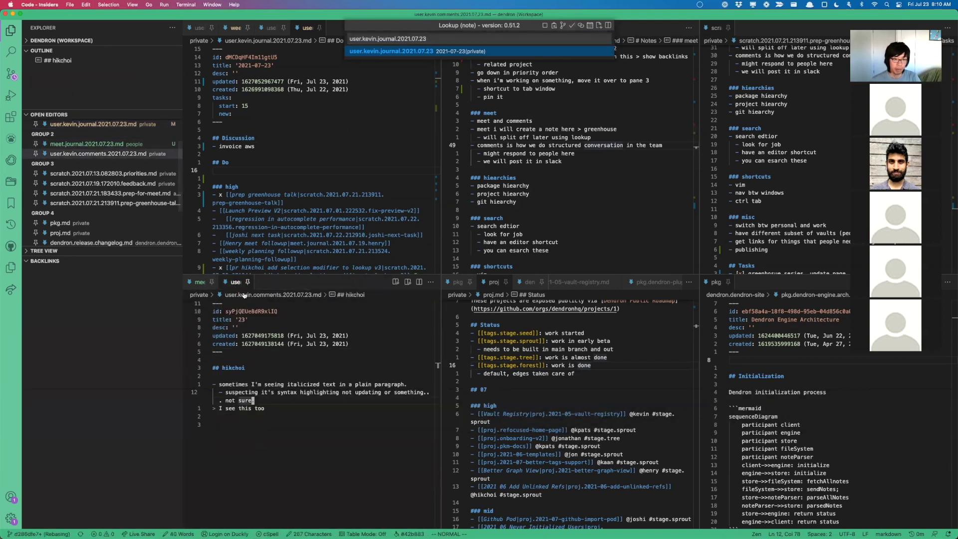
pyautogui.click(199, 282)
# Add a 'greenhouse talk' bullet and extract the heading and bullet into a new .greenhouse note
pyautogui.hotkey('ctrl', 'c')
pyautogui.write('kko- greenhouse talk')
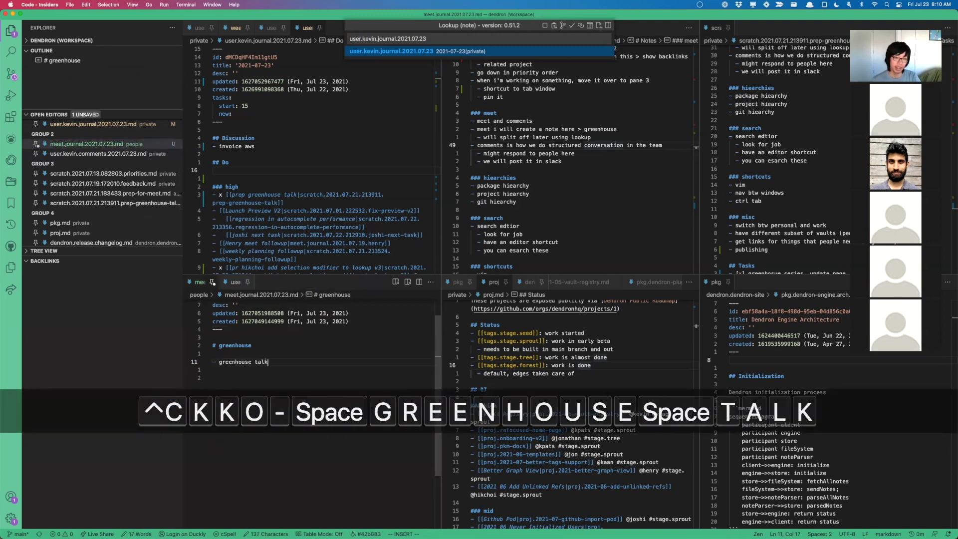
pyautogui.hotkey('ctrl', 'c')
pyautogui.press('k')
pyautogui.press('k')
pyautogui.hotkey('shift', 'v')
pyautogui.press('j')
pyautogui.press('j')
pyautogui.press('j')
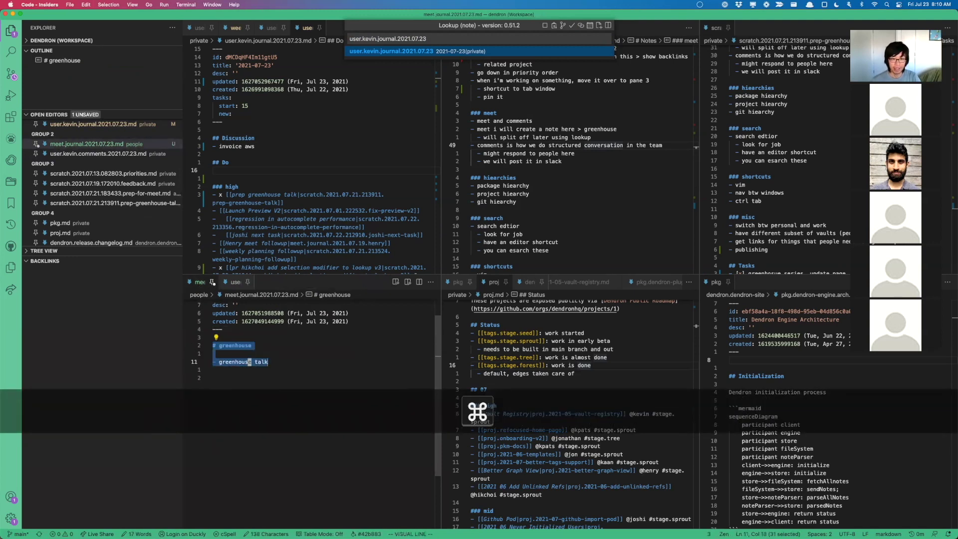
pyautogui.press('super+l')
pyautogui.press('Right')
pyautogui.write('.greenhouse')
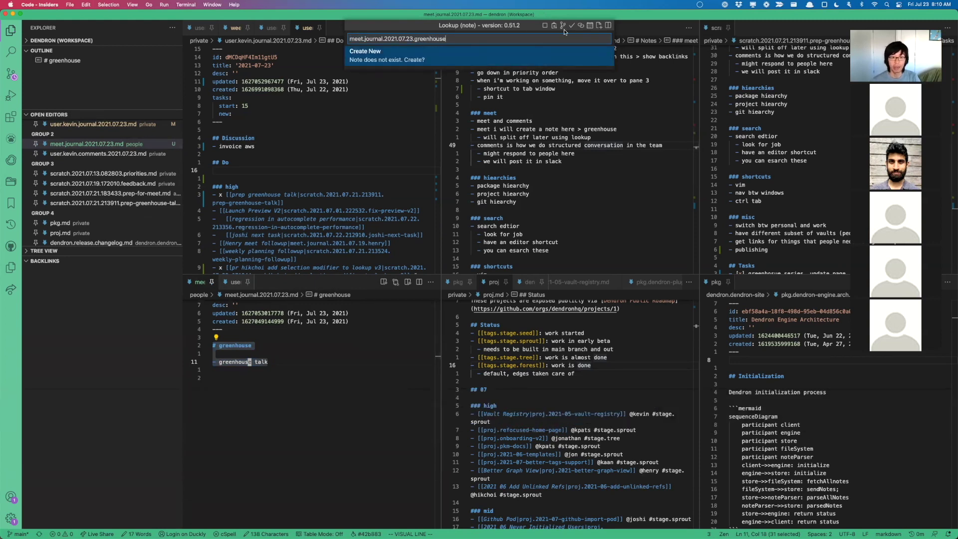
pyautogui.press('Return')
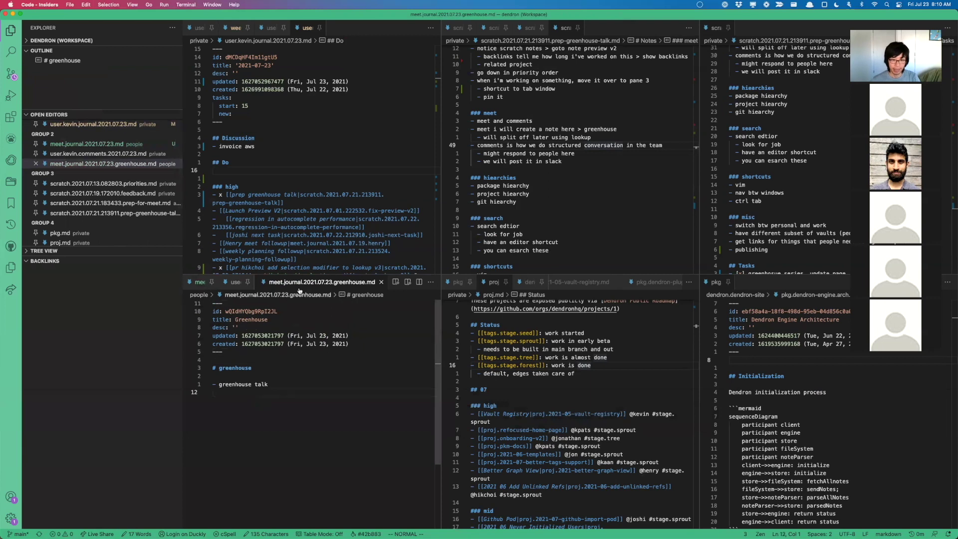
pyautogui.press('super+w')
# Add a 'note 2' line and create a note-2 note named from the selected text
pyautogui.hotkey('ctrl', 'c')
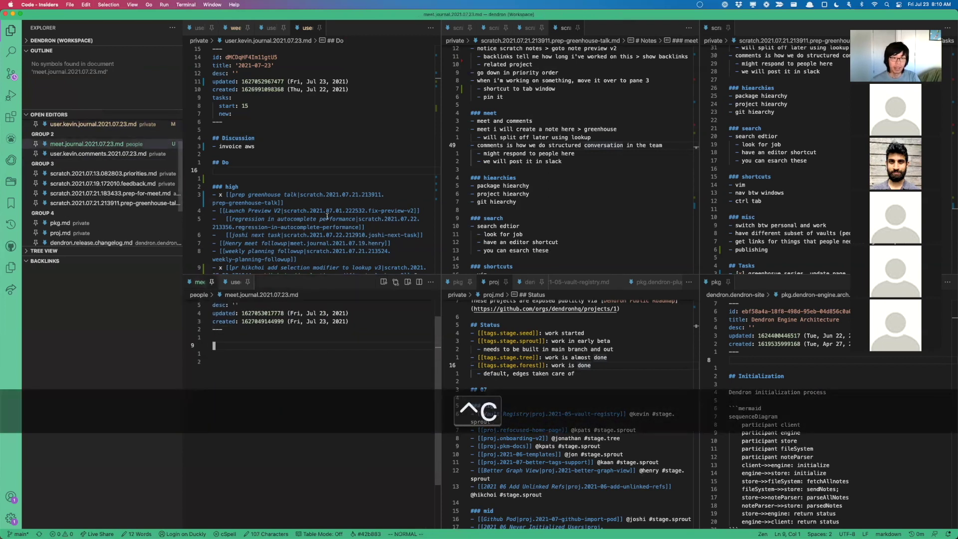
pyautogui.write('o')
pyautogui.write('- note 2')
pyautogui.hotkey('ctrl', 'c')
pyautogui.press('b')
pyautogui.press('b')
pyautogui.press('l')
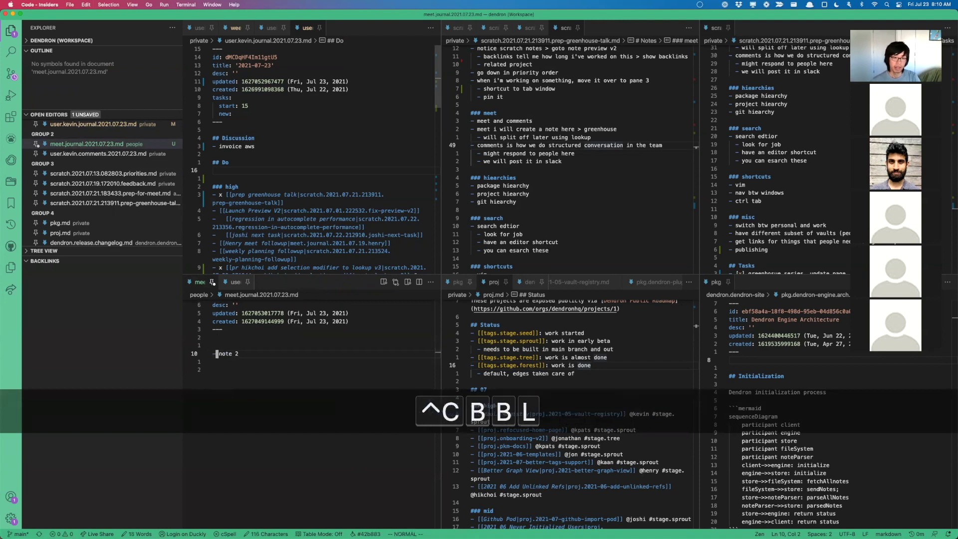
pyautogui.press('l')
pyautogui.press('v')
pyautogui.press('e')
pyautogui.press('e')
pyautogui.press('super+l')
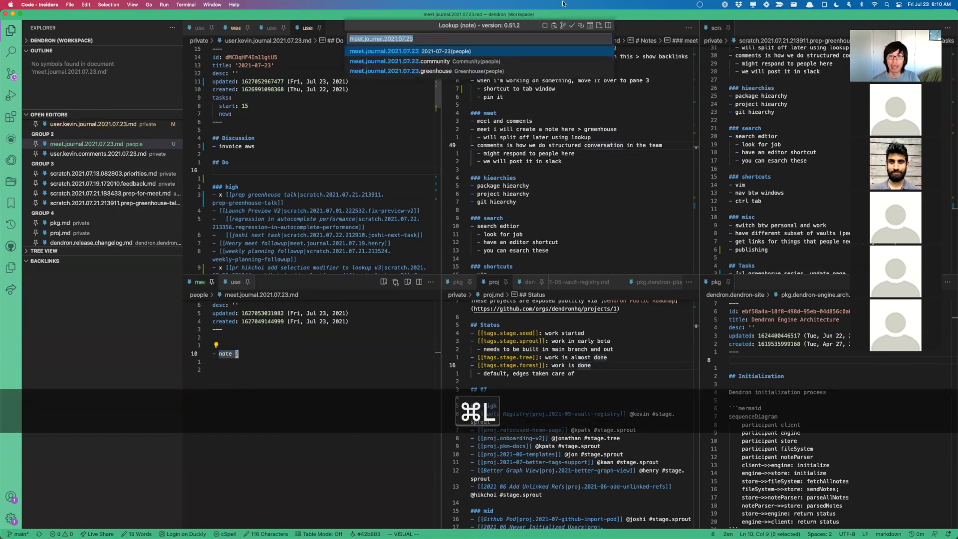
pyautogui.click(582, 26)
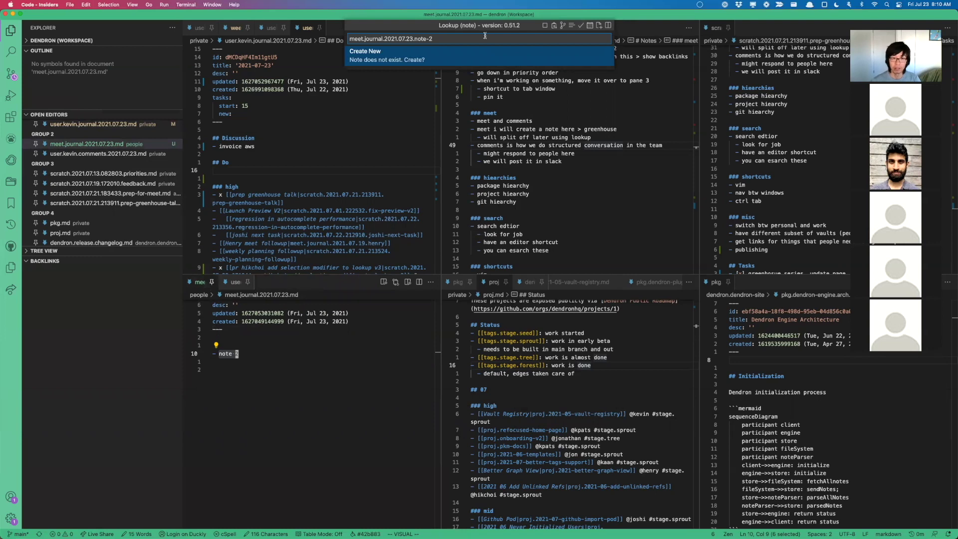
pyautogui.press('Return')
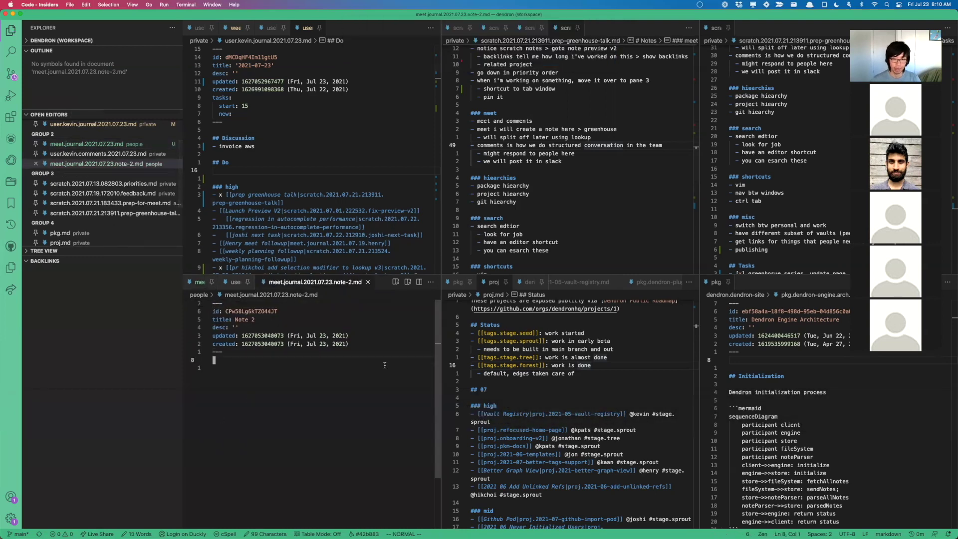
# Switch to the note-2 note and delete it with Dendron: Delete Node
pyautogui.press('super+shift+bracketleft')
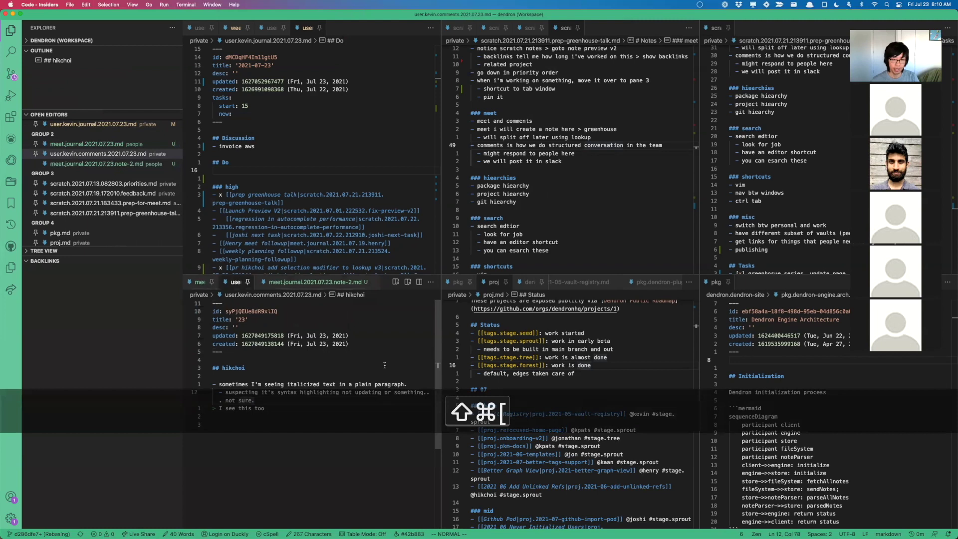
pyautogui.press('super+shift+bracketright')
pyautogui.hotkey('ctrl', 'Tab')
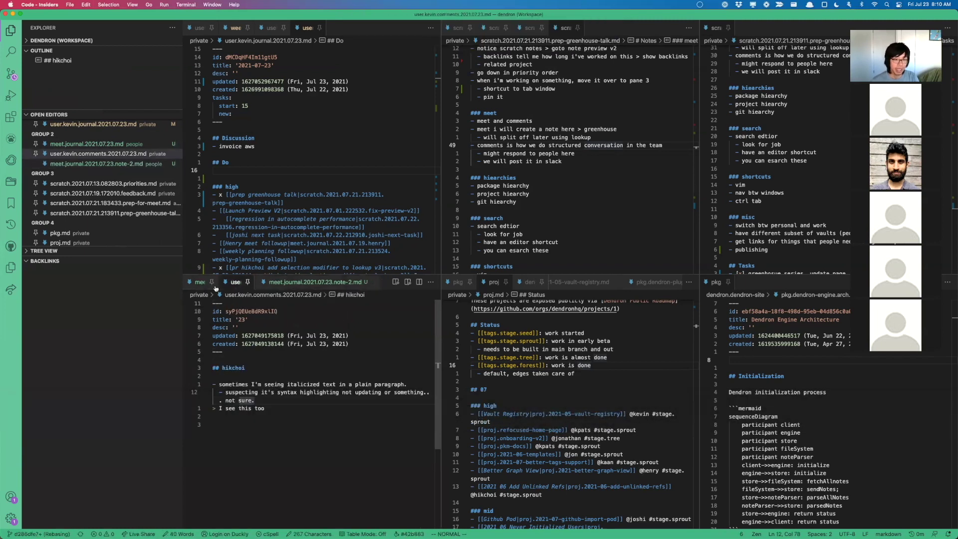
pyautogui.click(324, 281)
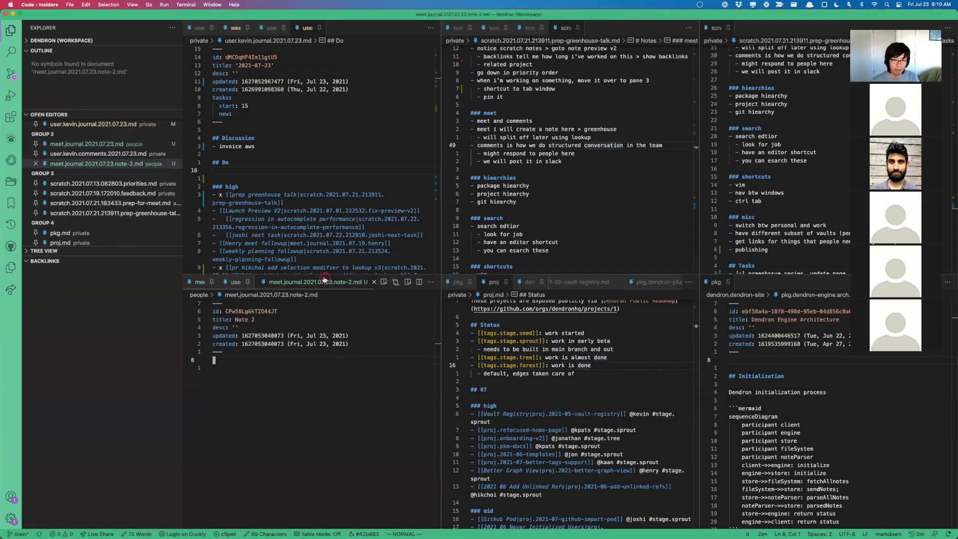
pyautogui.press('super+shift+d')
# Remove the note-2 link line from the meet journal and save it
pyautogui.press('super+1')
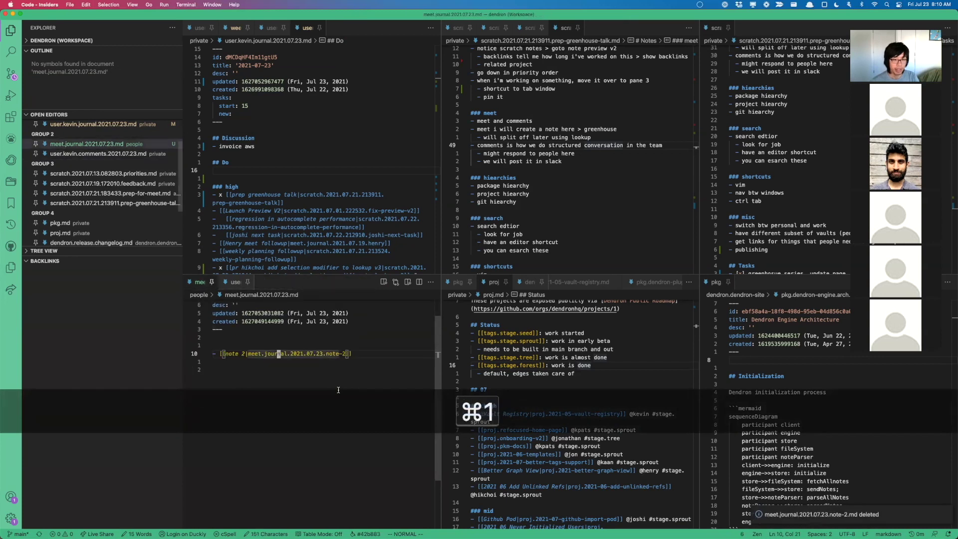
pyautogui.press('d')
pyautogui.press('d')
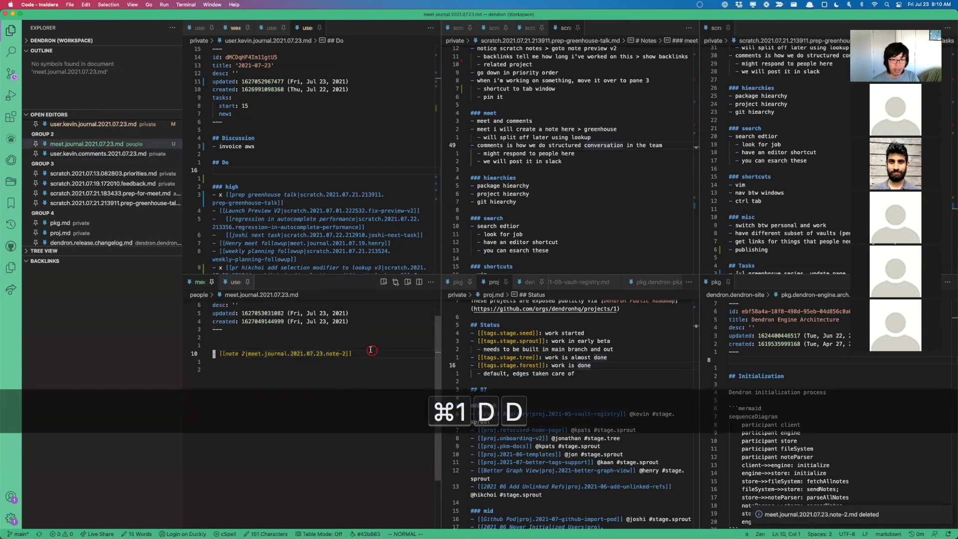
pyautogui.press('d')
pyautogui.press('super+s')
pyautogui.click(308, 161)
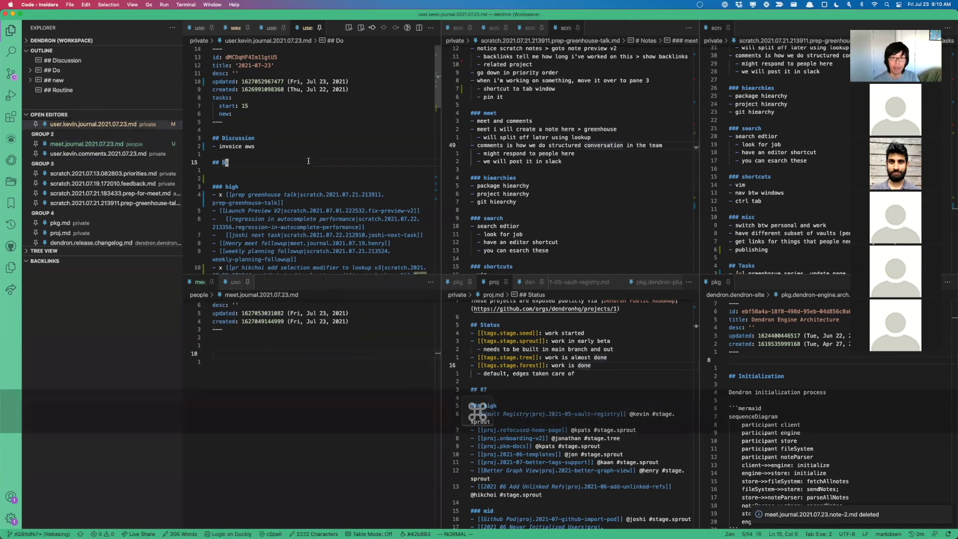
pyautogui.press('super+l')
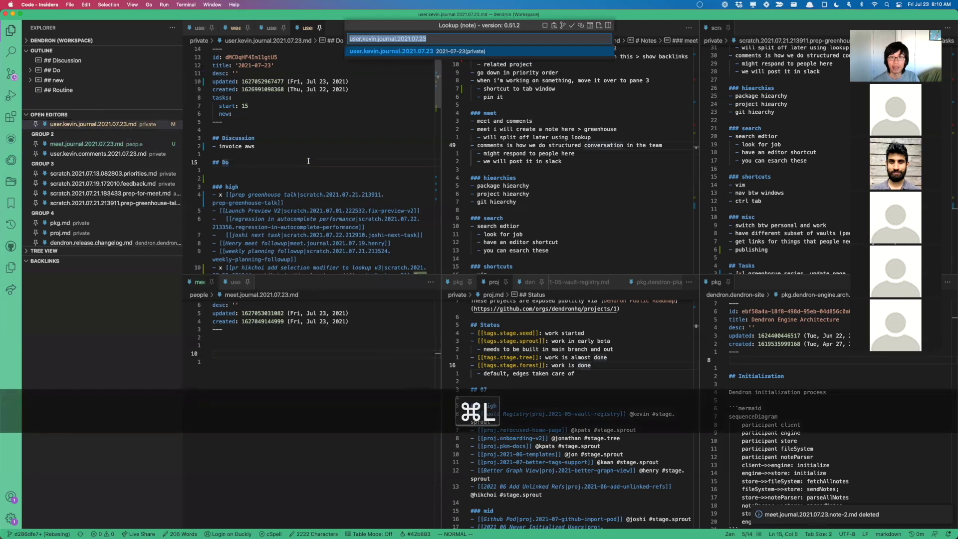
pyautogui.click(590, 26)
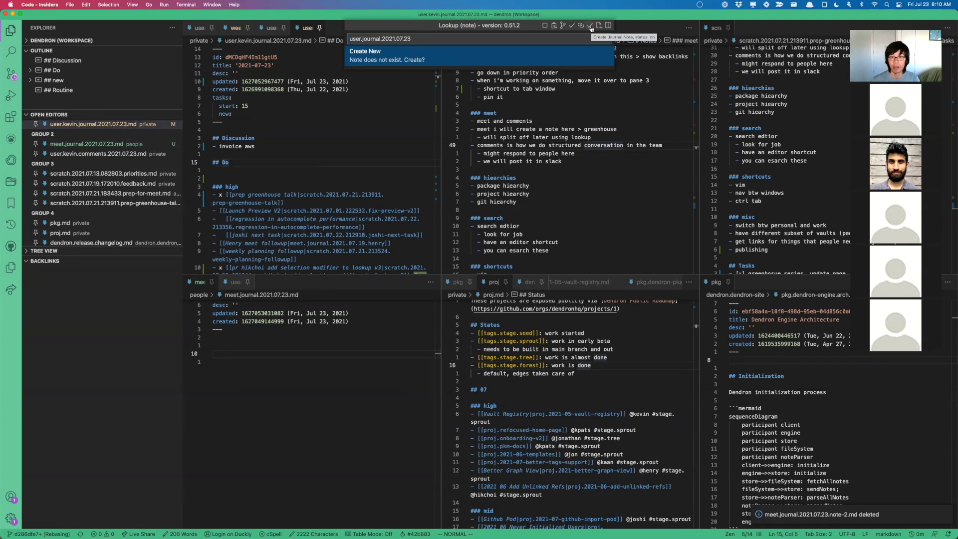
pyautogui.click(590, 26)
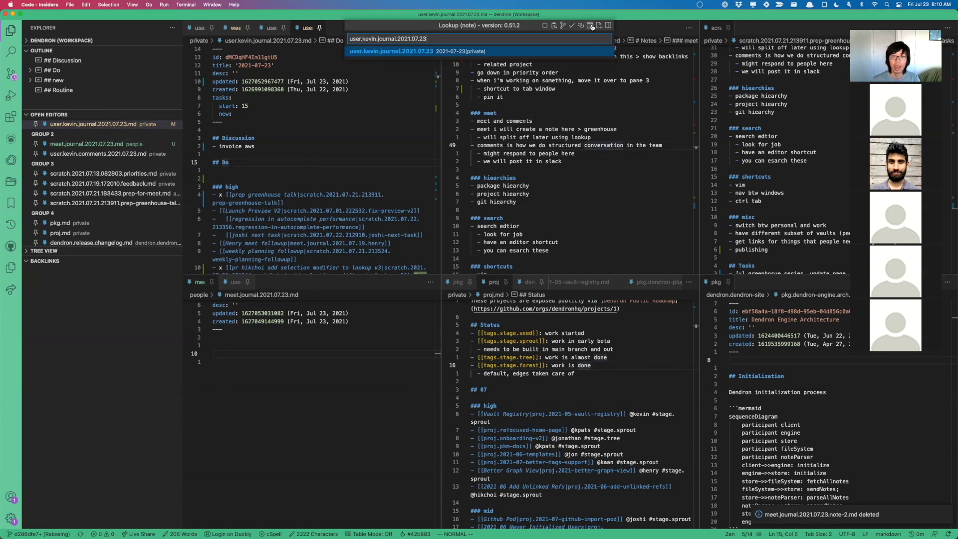
pyautogui.click(599, 26)
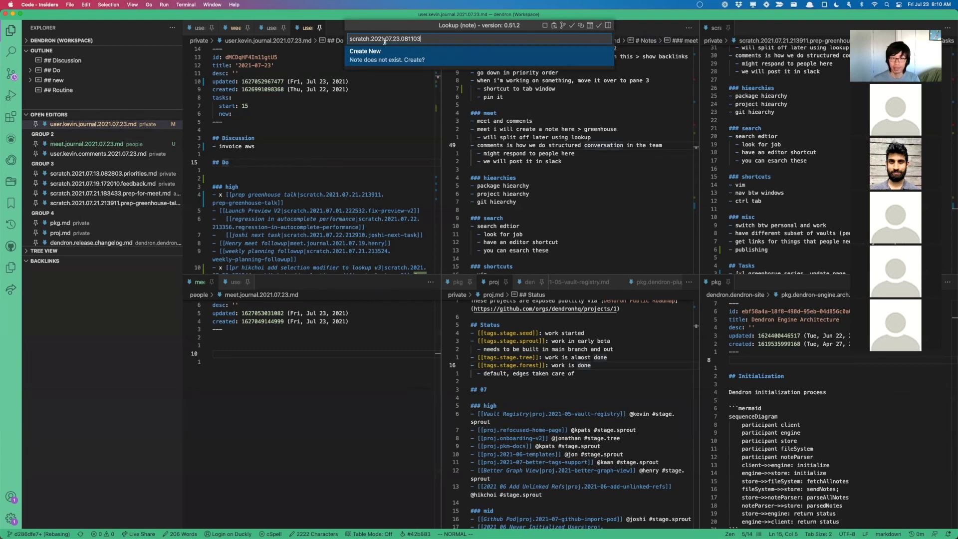
pyautogui.click(599, 26)
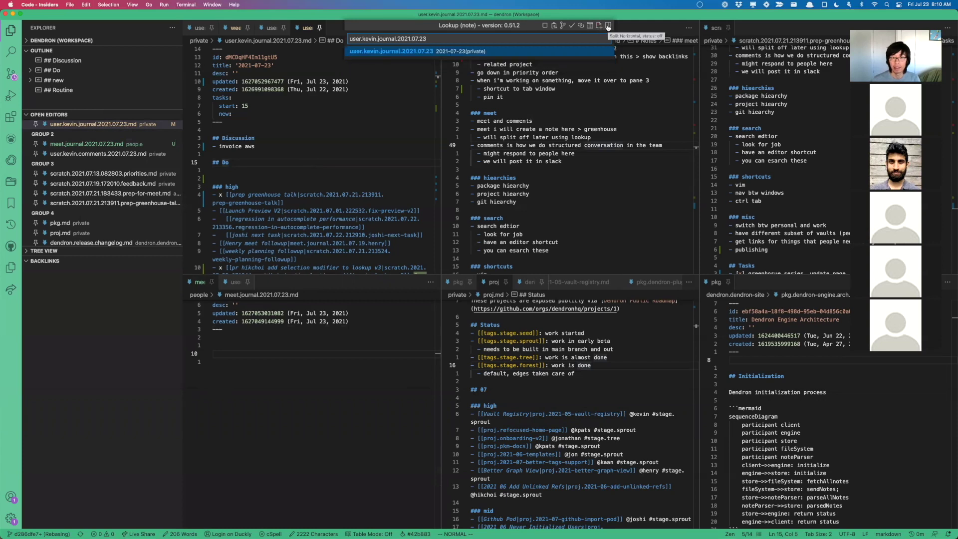
pyautogui.click(608, 26)
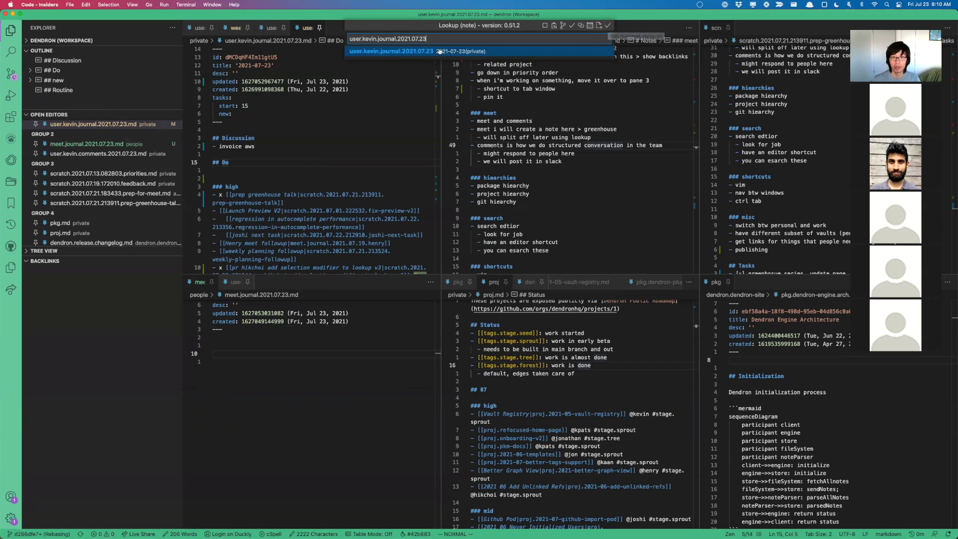
pyautogui.press('Return')
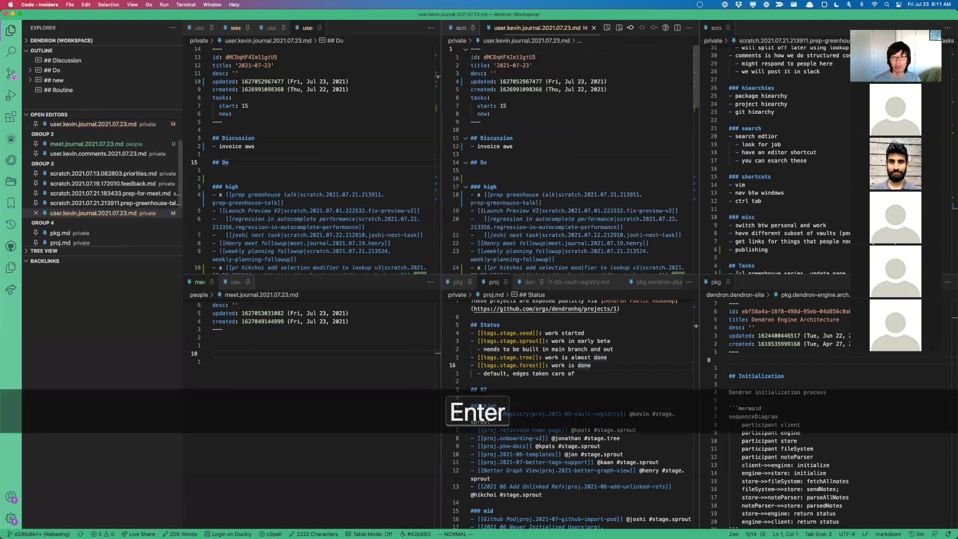
pyautogui.click(528, 138)
pyautogui.press('super+w')
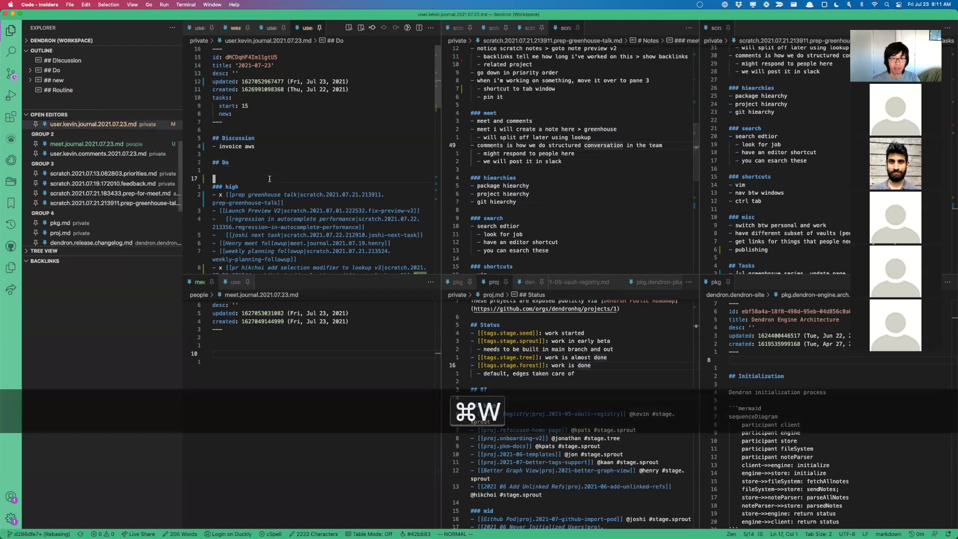
pyautogui.press('super+l')
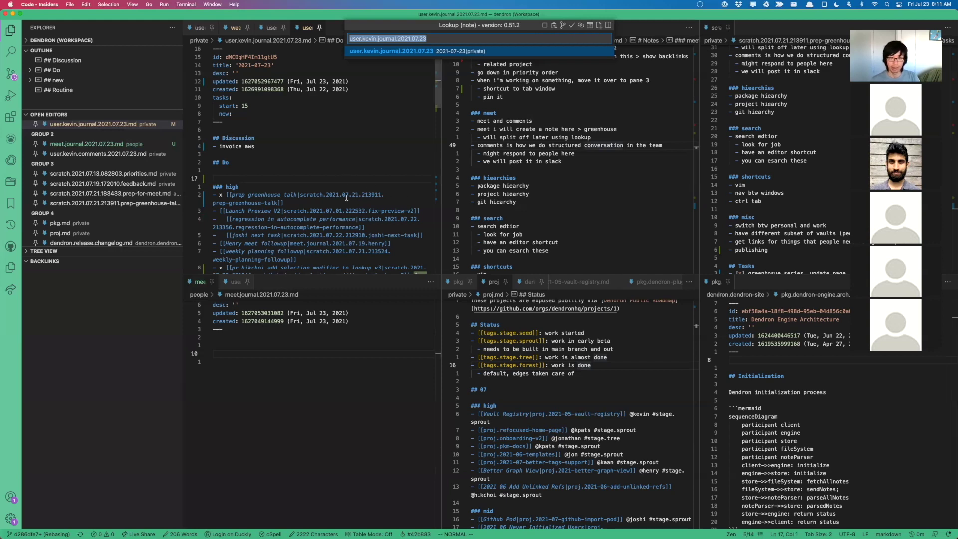
pyautogui.moveTo(339, 208)
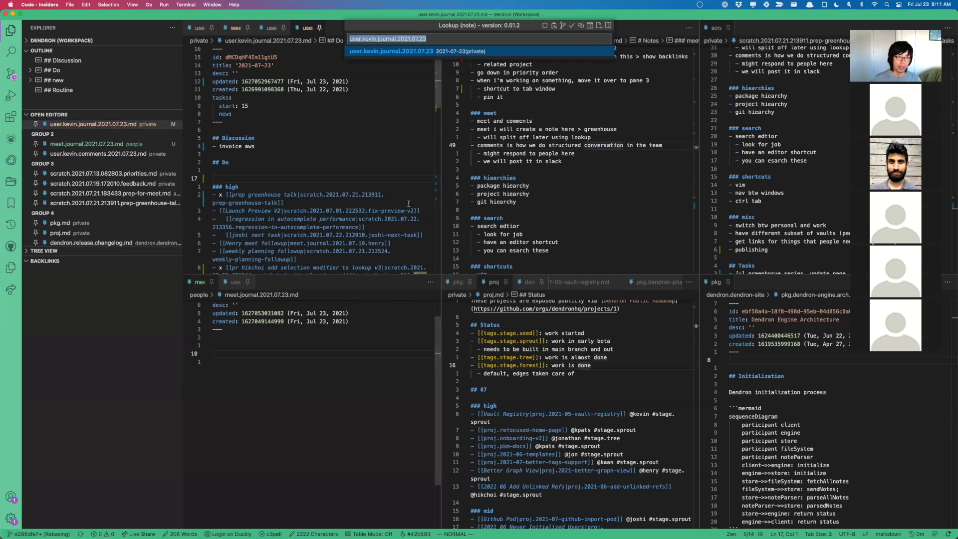
# Add a '- scratch note' line to the meet journal and turn those words into a scratch note
pyautogui.press('Escape')
pyautogui.click(305, 409)
pyautogui.write('o')
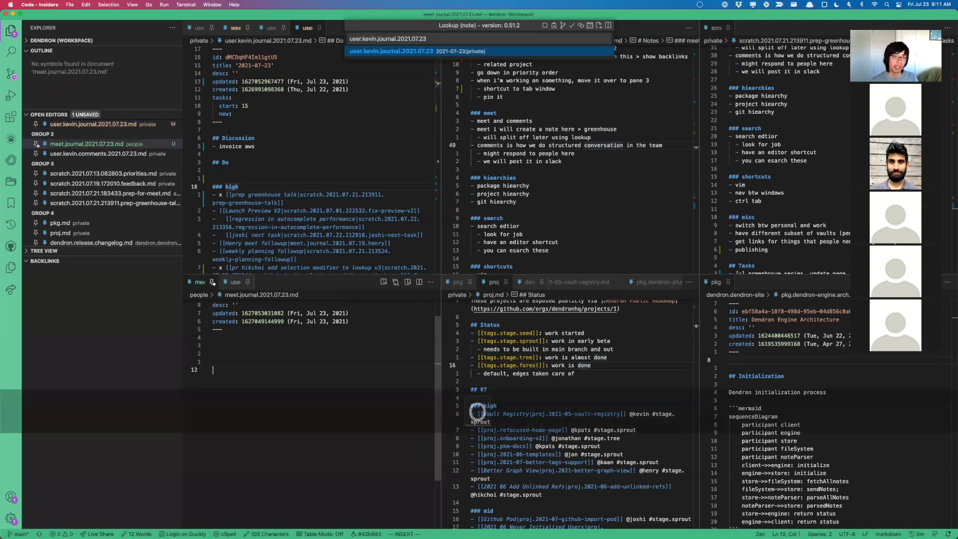
pyautogui.write('- scratch note')
pyautogui.hotkey('ctrl', 'c')
pyautogui.press('b')
pyautogui.press('b')
pyautogui.press('v')
pyautogui.press('e')
pyautogui.press('e')
pyautogui.hotkey('ctrl', 's')
pyautogui.press('s')
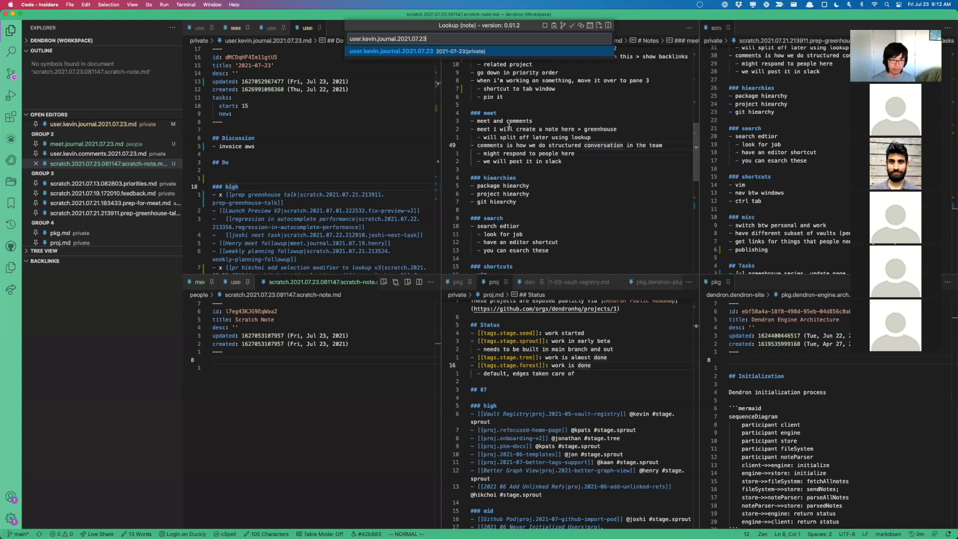
# Delete scratch.2021.07.23.081147.scratch-note, remove its link line, and save the meet journal
pyautogui.click(299, 367)
pyautogui.click(524, 41)
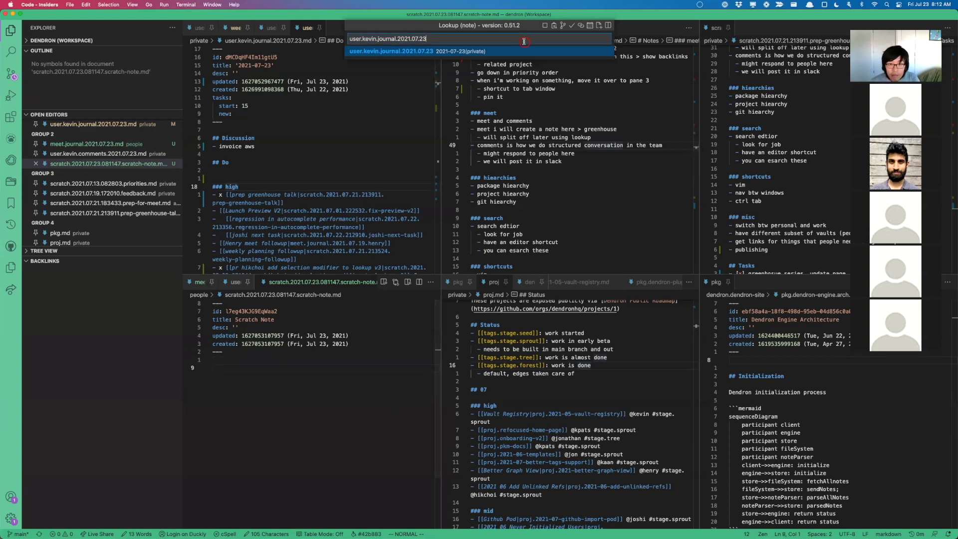
pyautogui.press('Escape')
pyautogui.press('super+w')
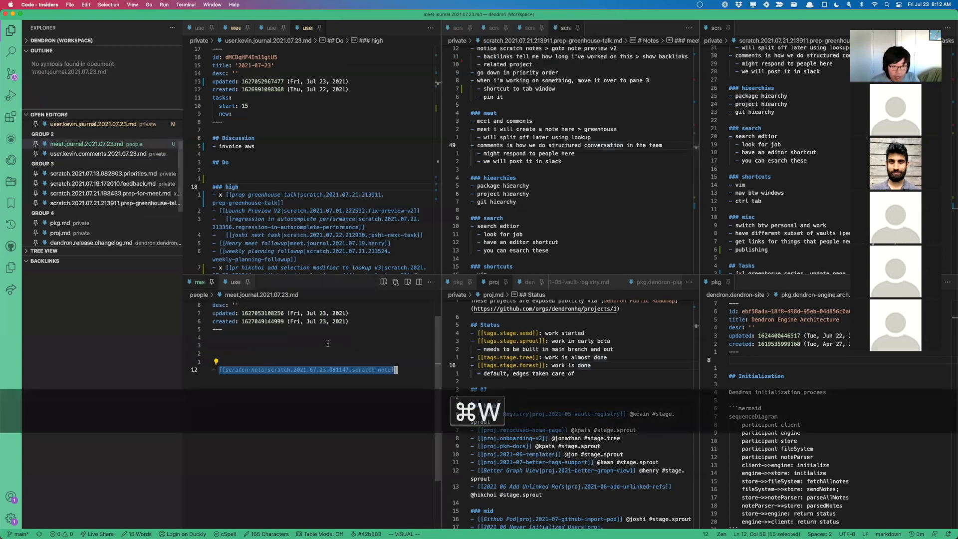
pyautogui.hotkey('ctrl', 'c')
pyautogui.press('h')
pyautogui.press('h')
pyautogui.hotkey('ctrl', 'Return')
pyautogui.press('shift+super+d')
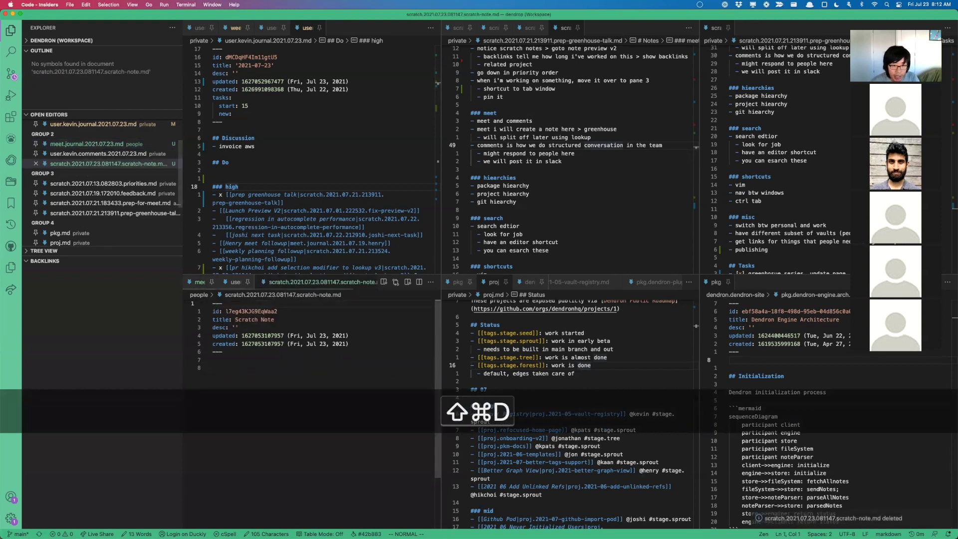
pyautogui.press('super+w')
pyautogui.press('d')
pyautogui.press('d')
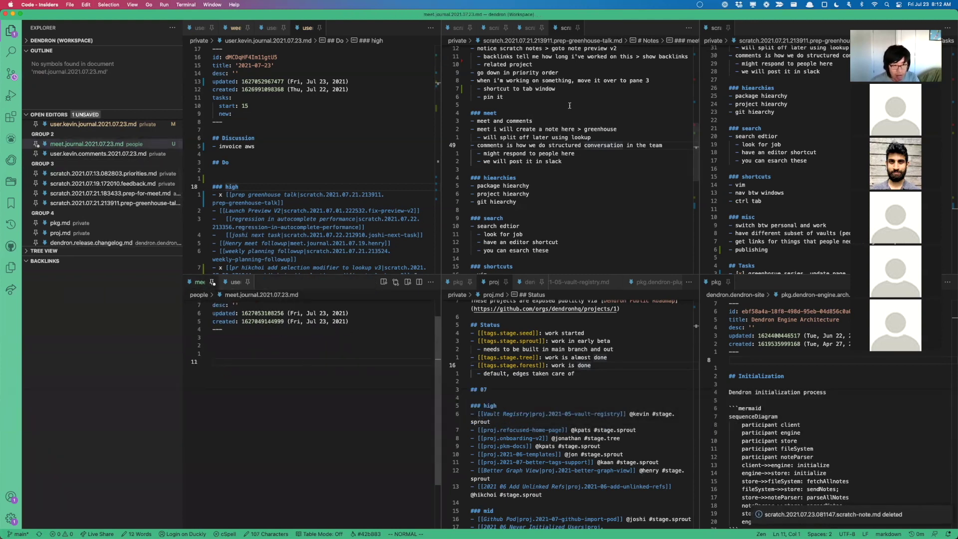
pyautogui.press('super+s')
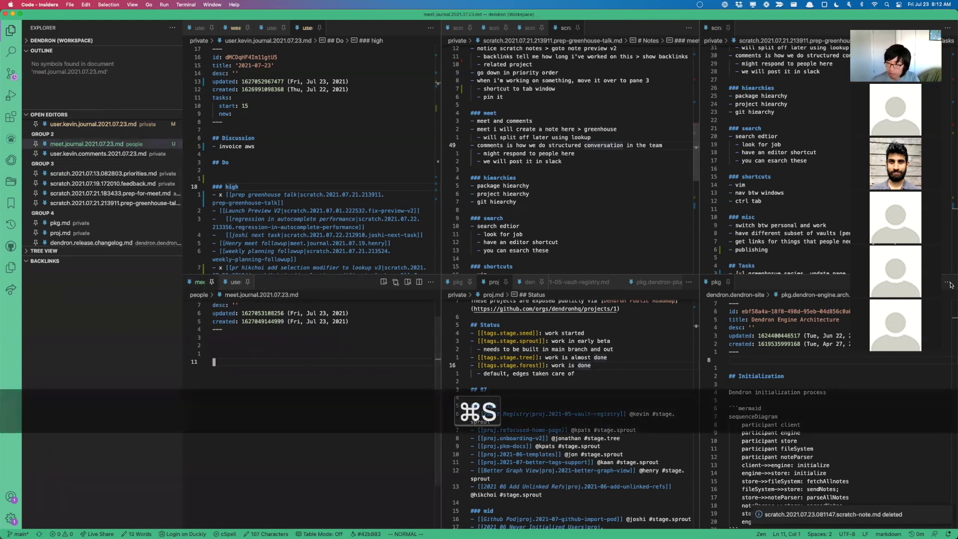
# Remove the blank line above the high section in the personal journal and save it
pyautogui.click(311, 179)
pyautogui.press('d')
pyautogui.press('d')
pyautogui.press('super+s')
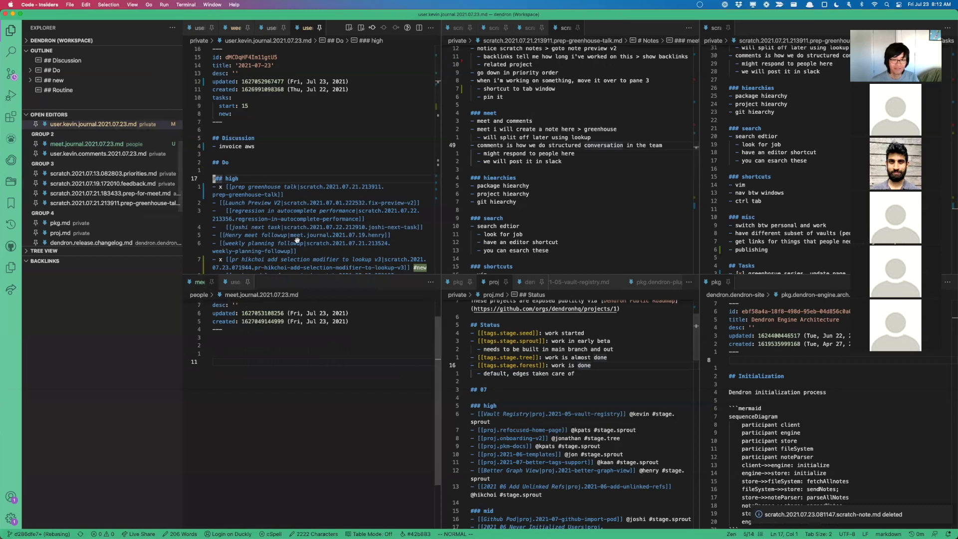
# Open Dendron's note lookup from the 2021.07.23 journal note and expand the Backlinks panel
pyautogui.moveTo(299, 188)
pyautogui.press('6')
pyautogui.press('k')
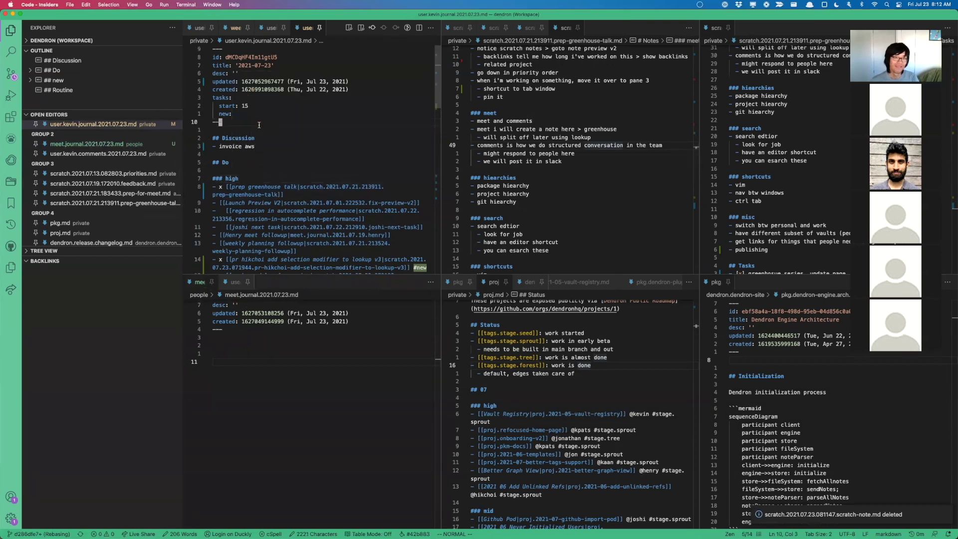
pyautogui.press('super+l')
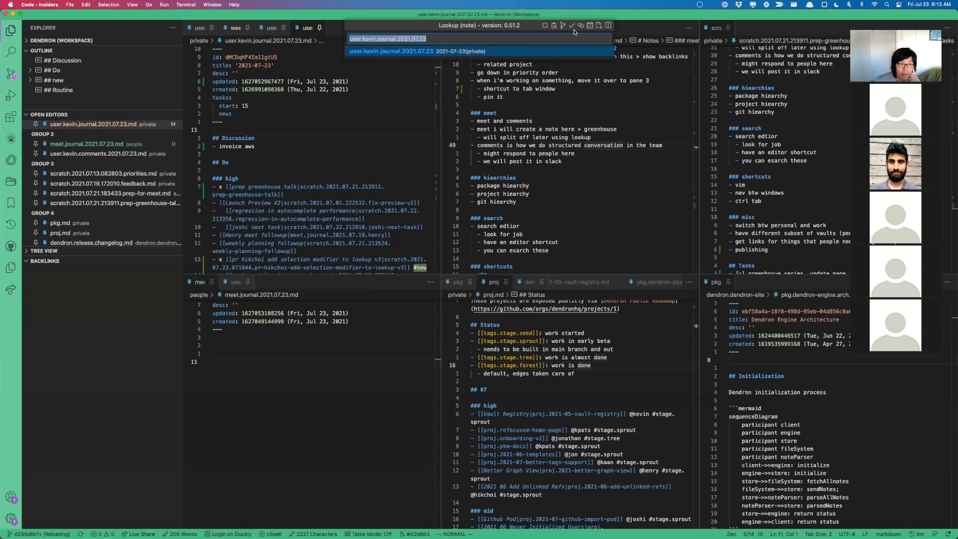
pyautogui.click(30, 262)
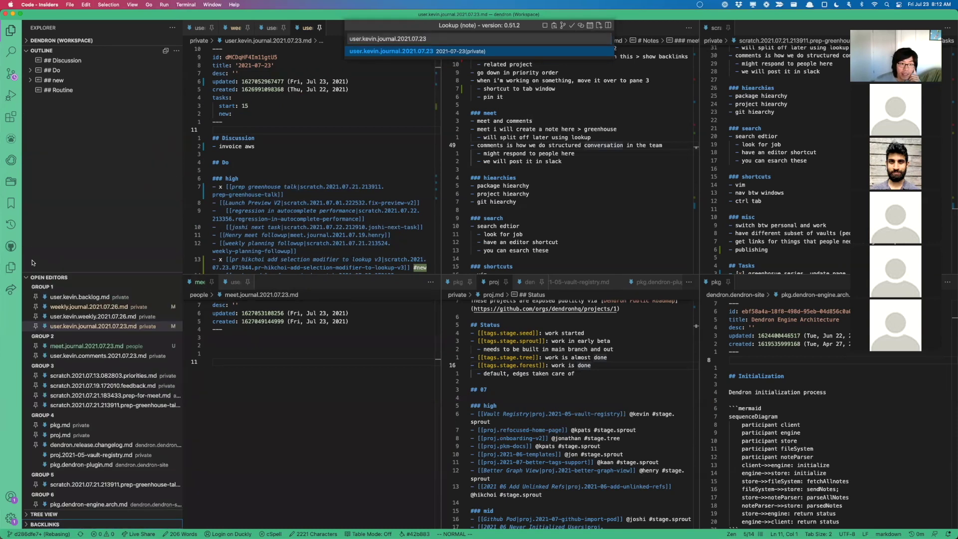
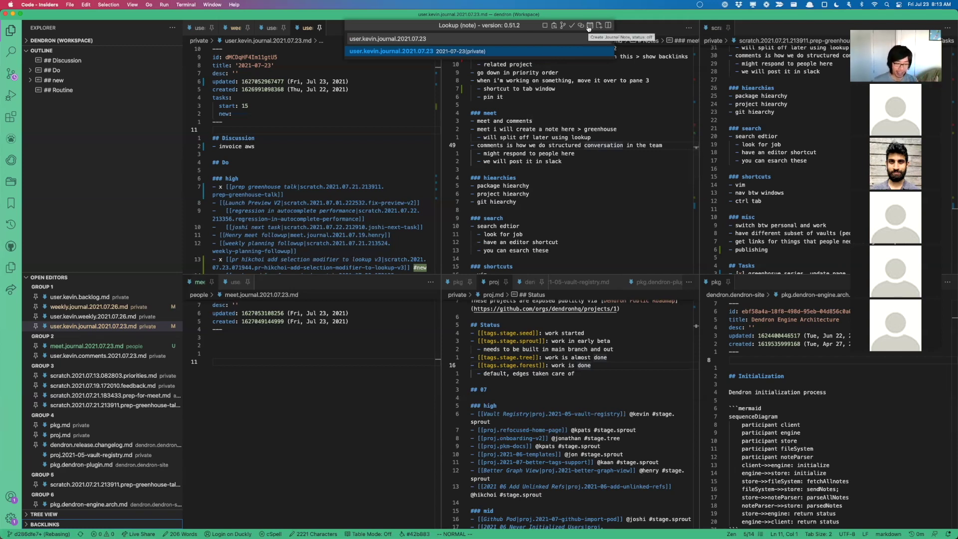
# Expand and collapse the Dendron Tree View, then dismiss the note lookup without opening a note
pyautogui.click(66, 513)
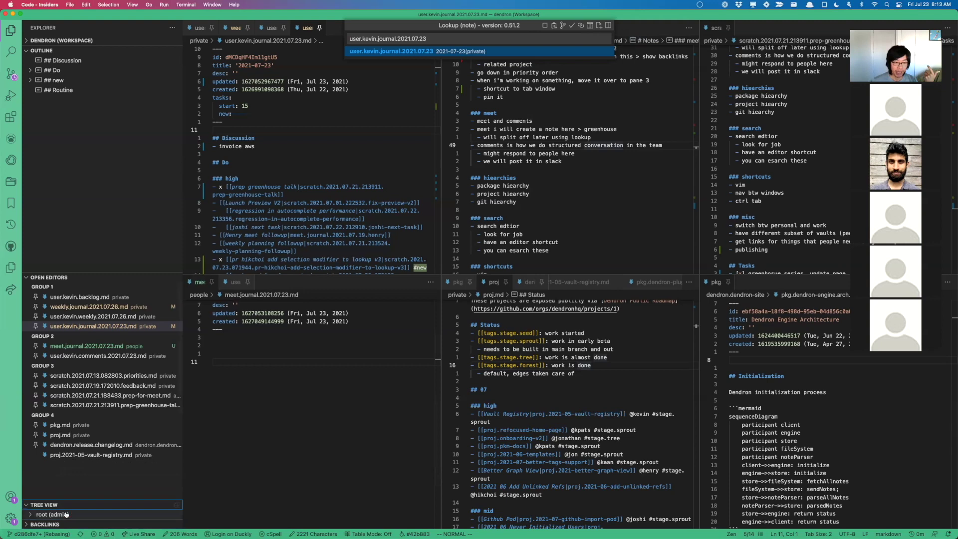
pyautogui.click(68, 460)
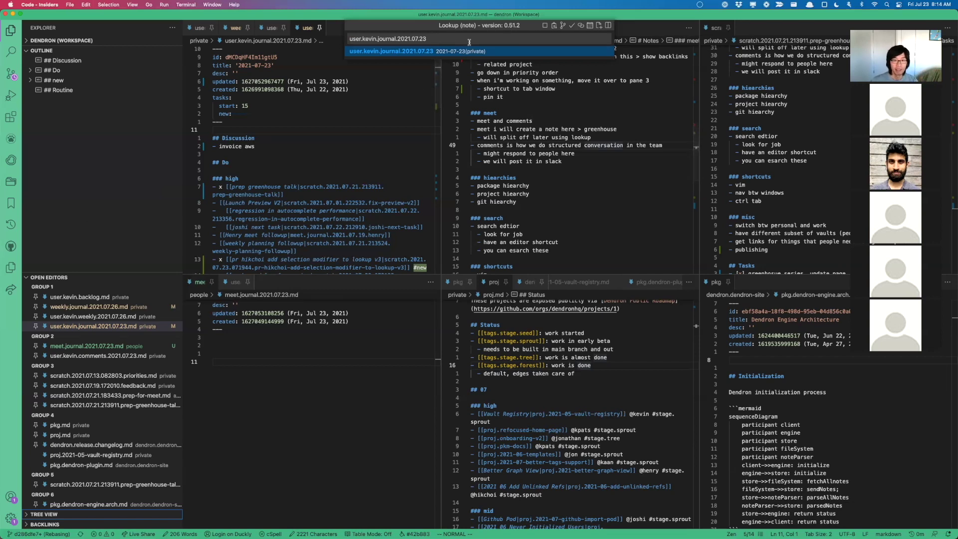
pyautogui.press('Escape')
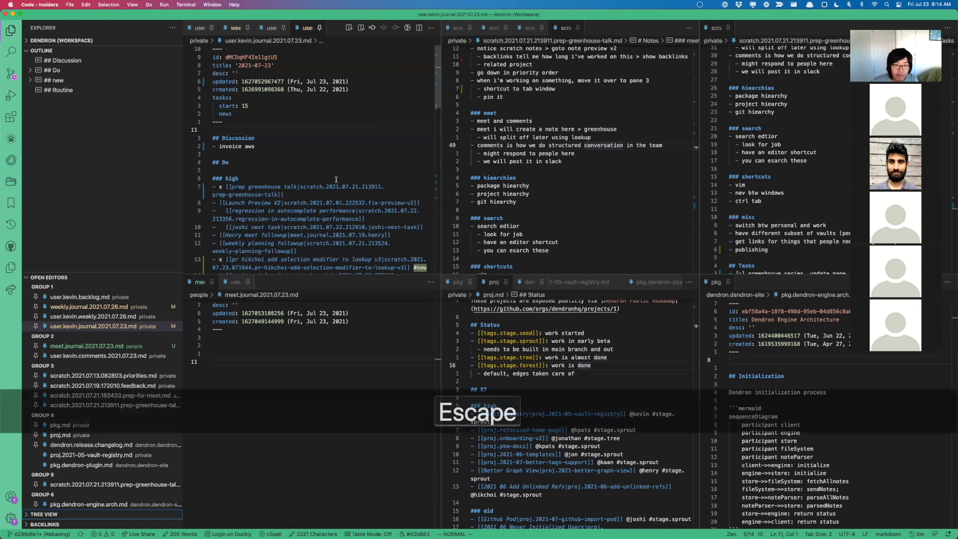
# Focus the meet journal note, then move focus to the daily journal note
pyautogui.click(369, 385)
pyautogui.scroll(2, 507, 228)
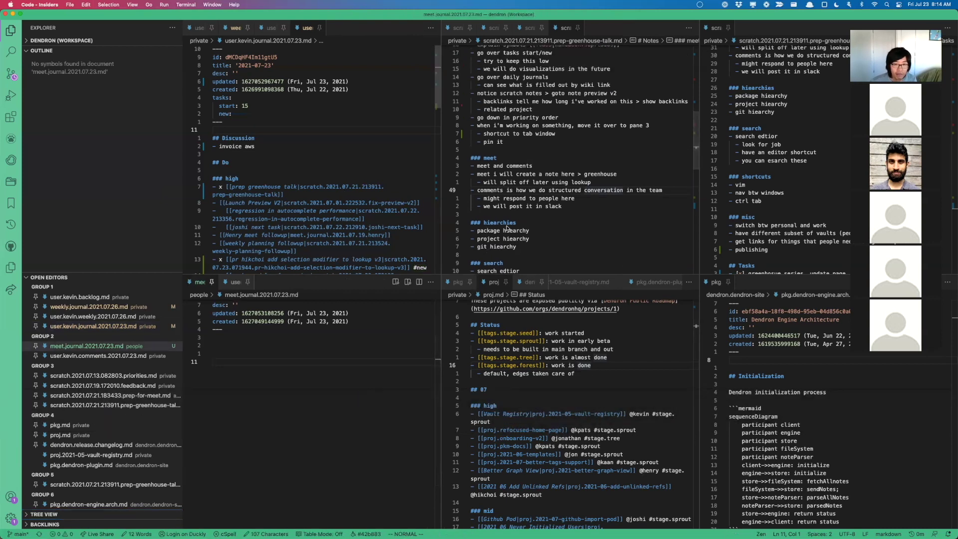
pyautogui.scroll(10, 507, 228)
pyautogui.press('super+1')
pyautogui.press('Down')
pyautogui.press('Down')
pyautogui.press('Down')
pyautogui.press('Down')
pyautogui.press('Down')
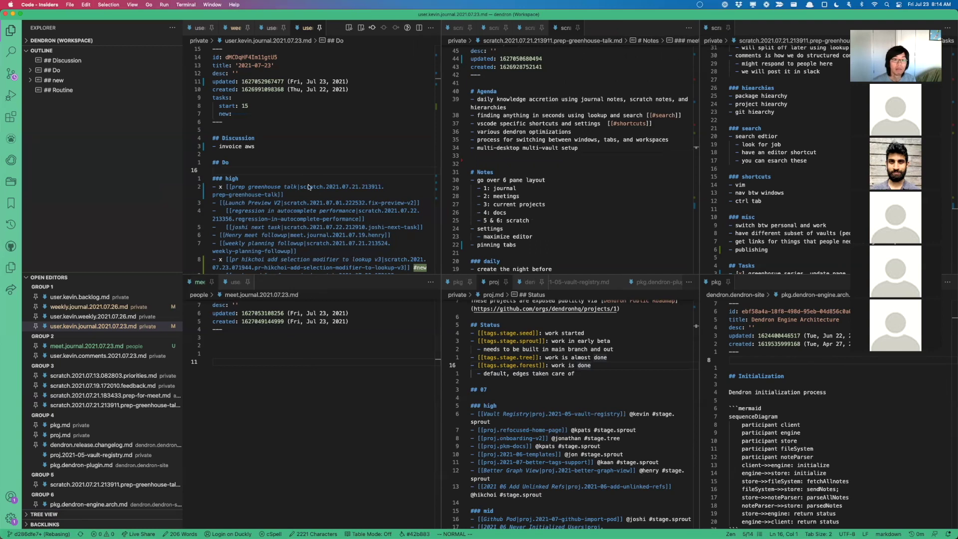
# Open dendron.yml with Dendron: Configure and maximize its editor
pyautogui.press('super+shift+p')
pyautogui.write('conf')
pyautogui.press('Return')
pyautogui.press('ctrl+super+m')
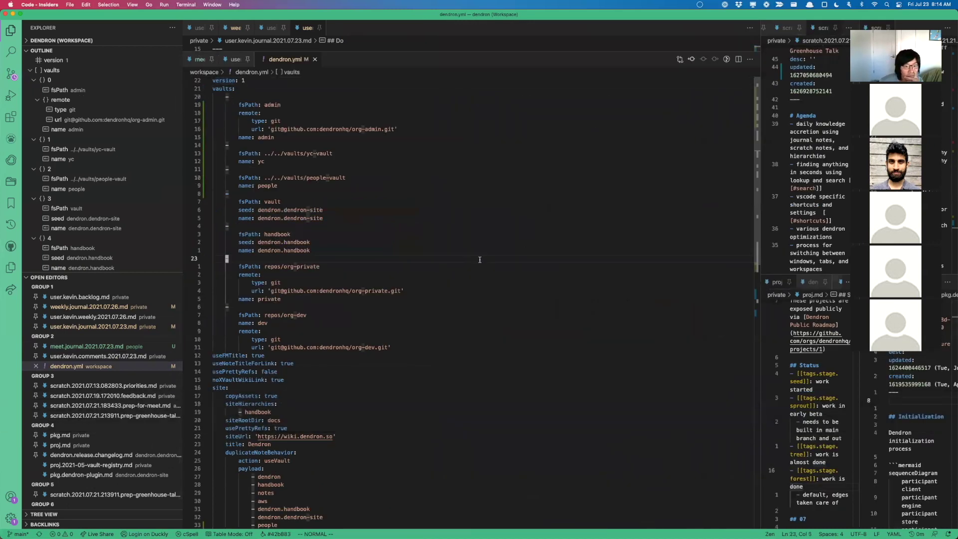
# Move the caret to the admin vault's remote url and fsPath lines in dendron.yml
pyautogui.click(397, 227)
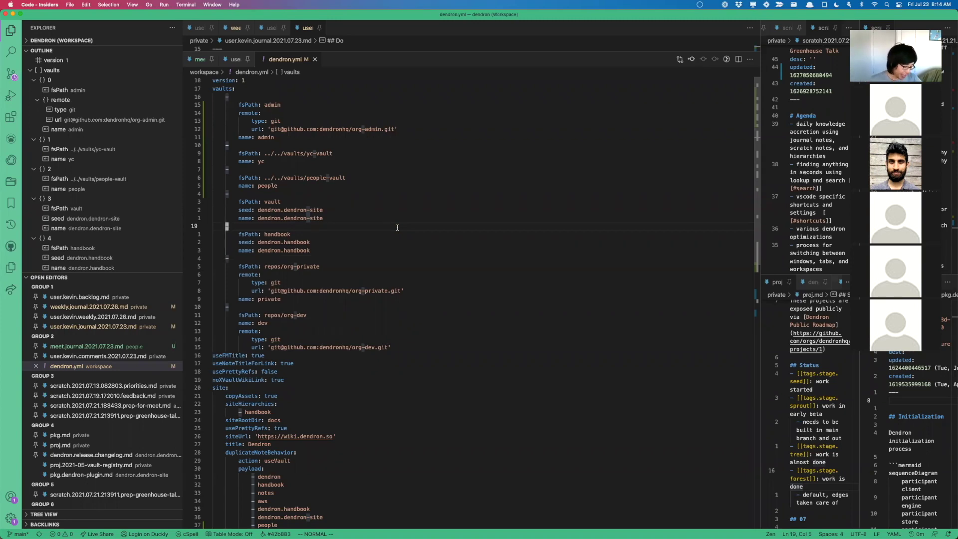
pyautogui.click(306, 128)
pyautogui.click(256, 105)
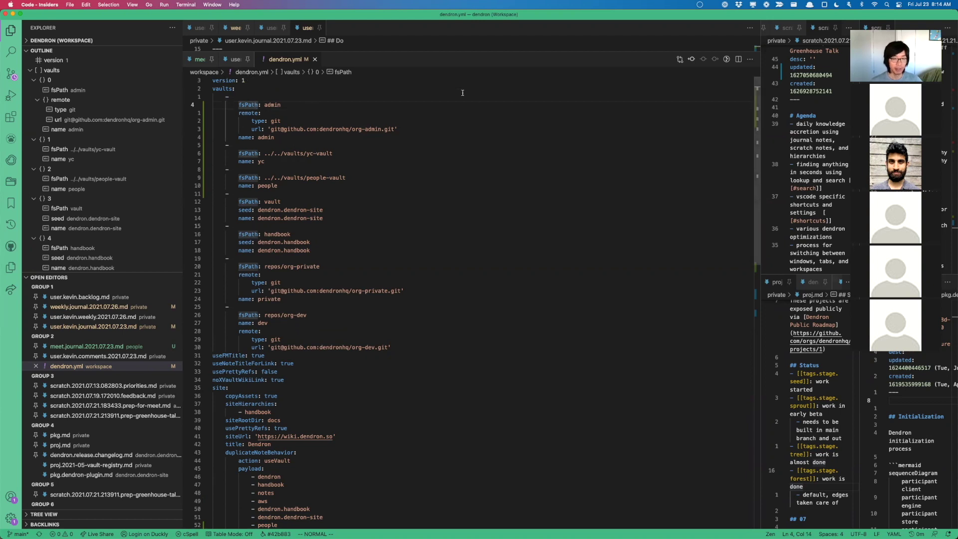
# Browse the breadcrumb vault list to the yc-vault path, then show the Source Control changes
pyautogui.click(204, 73)
pyautogui.press('Escape')
pyautogui.press('1')
pyautogui.press('2')
pyautogui.press('j')
pyautogui.press('$')
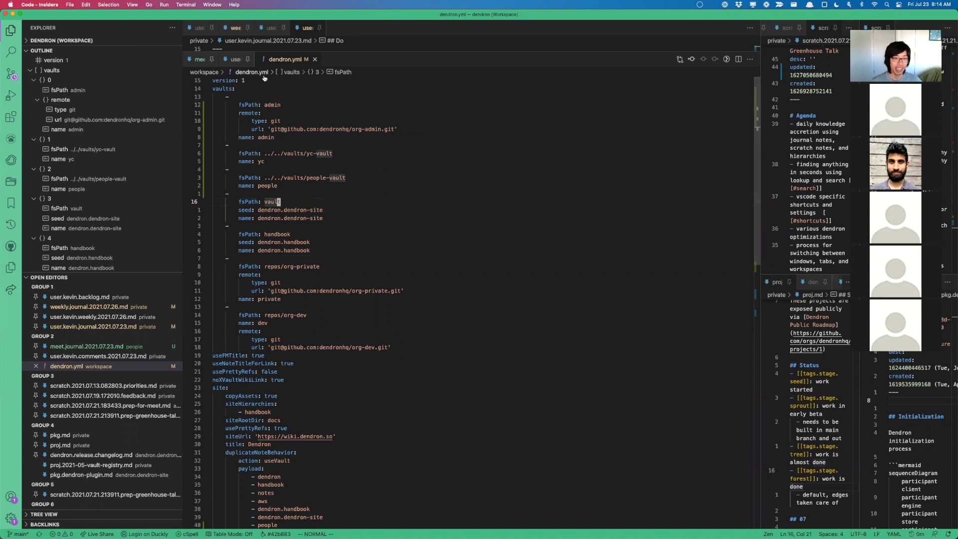
pyautogui.press('6')
pyautogui.press('k')
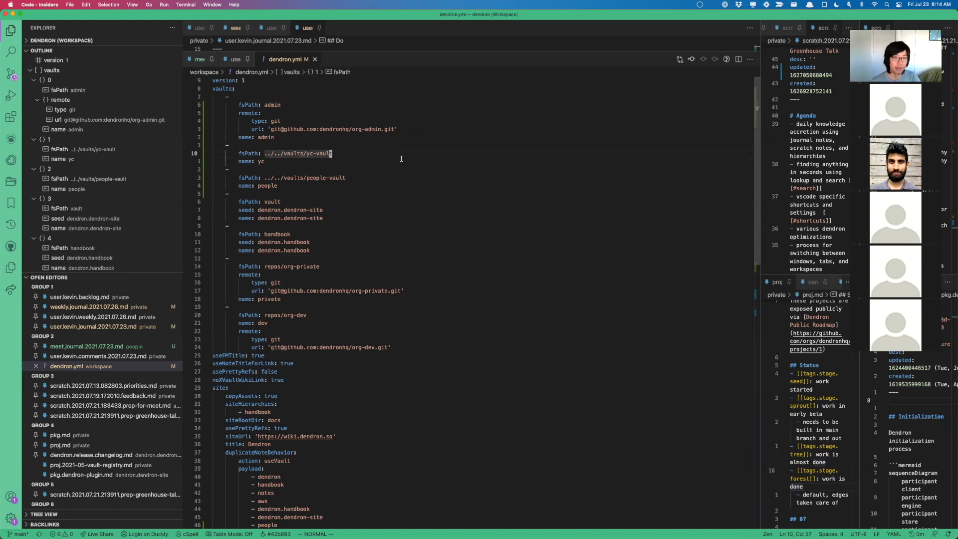
pyautogui.hotkey('ctrl', 'shift', 'g')
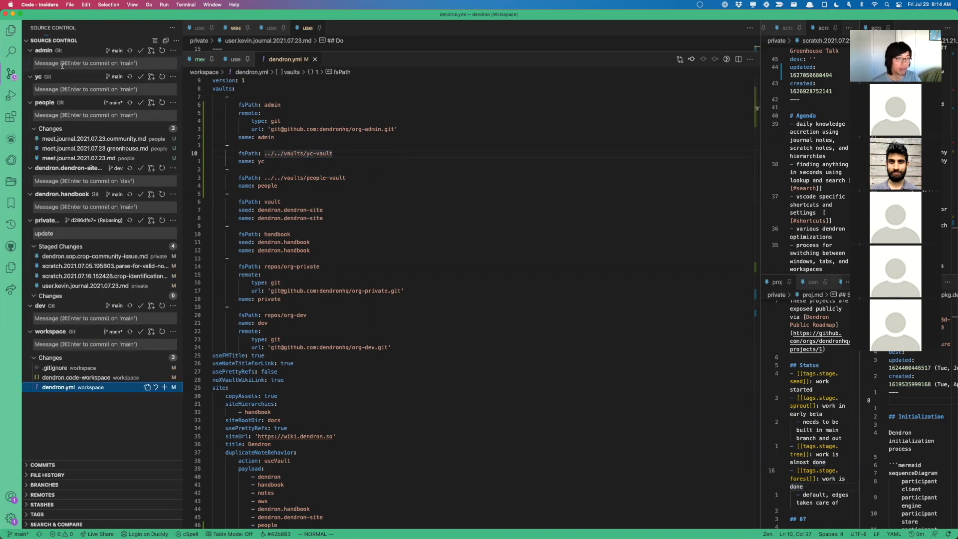
# Open the dendron.yml working-tree diff and select the existing and newly added vault entries
pyautogui.click(74, 387)
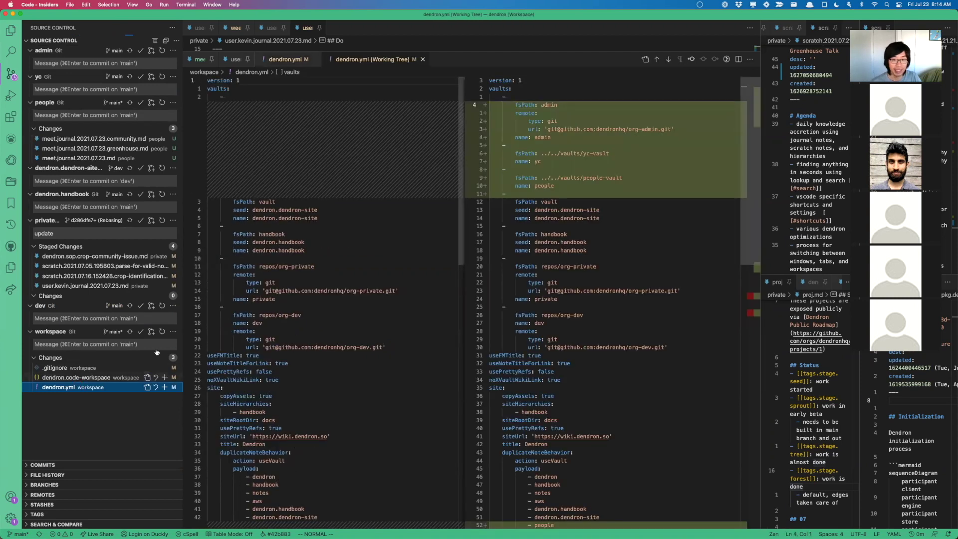
pyautogui.moveTo(539, 98); pyautogui.dragTo(636, 196)
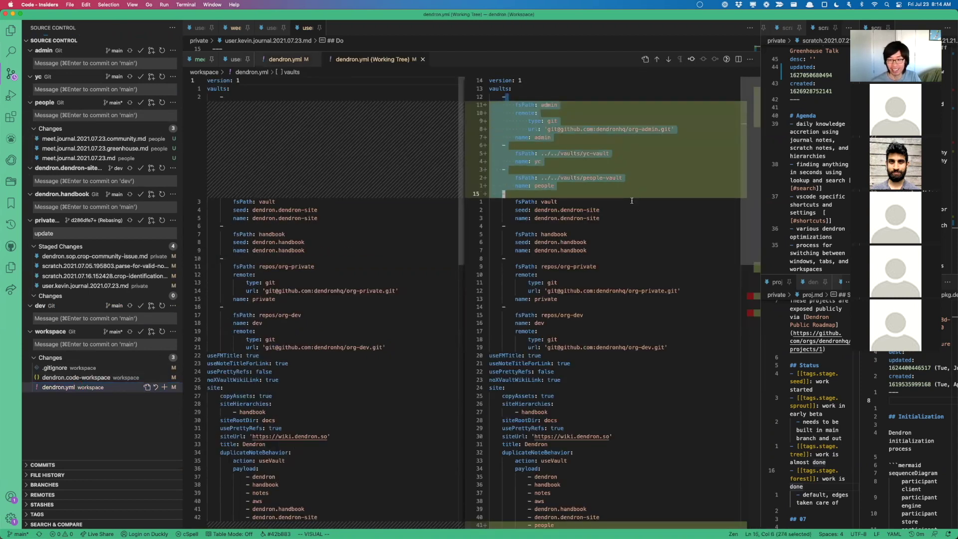
pyautogui.scroll(-3, 637, 254)
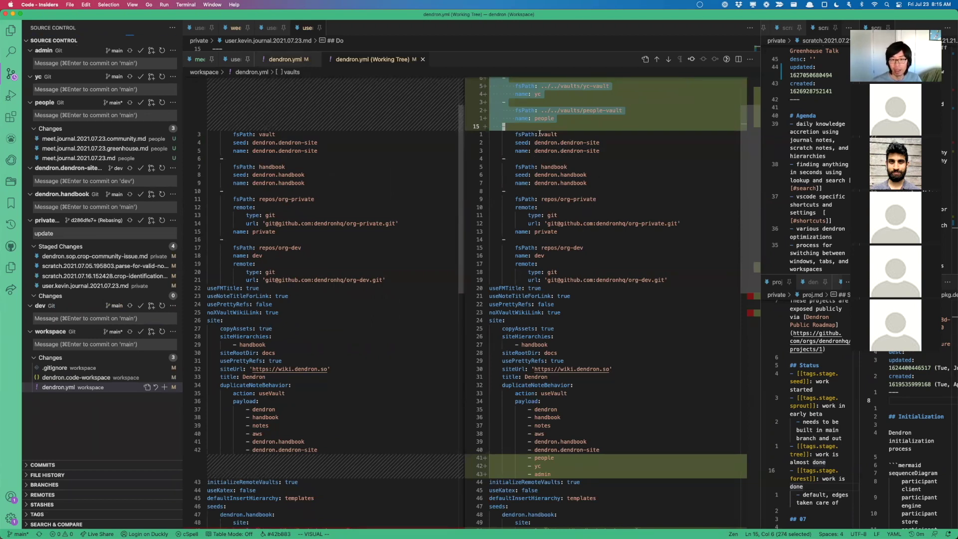
pyautogui.moveTo(536, 135); pyautogui.dragTo(631, 287)
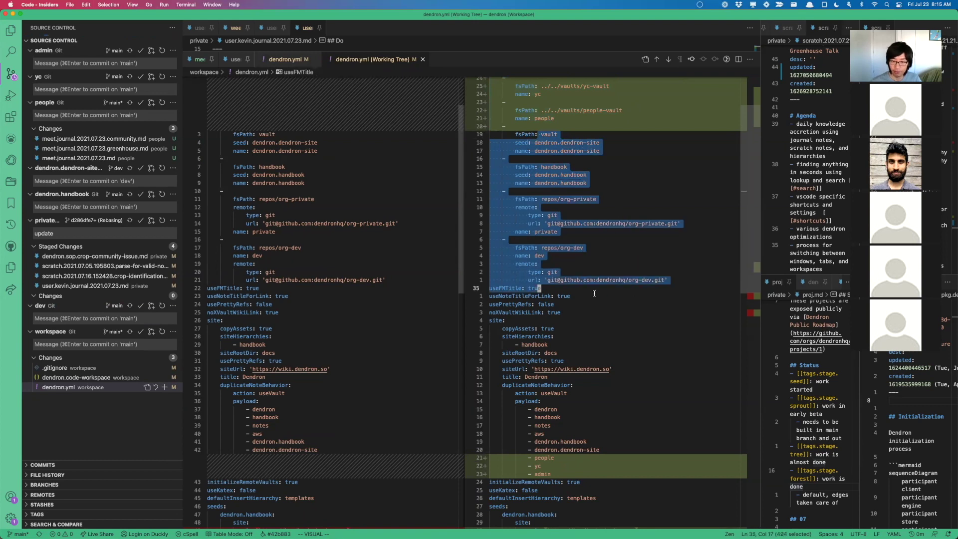
pyautogui.scroll(3, 596, 330)
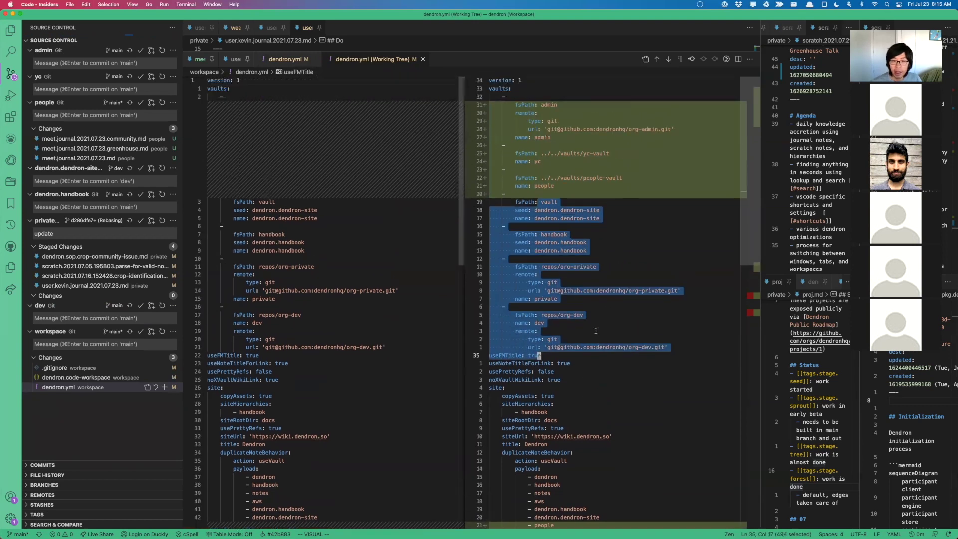
pyautogui.moveTo(504, 96); pyautogui.dragTo(584, 194)
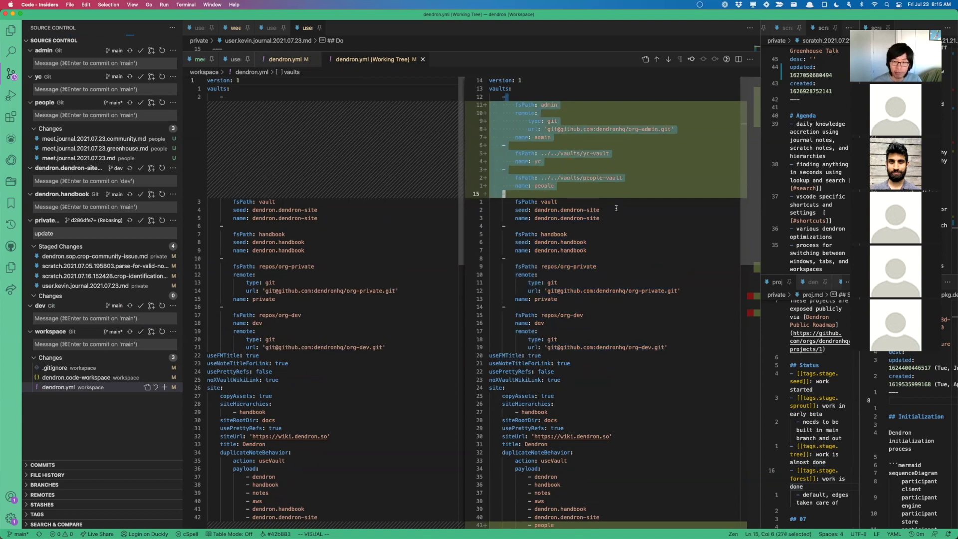
pyautogui.press('y')
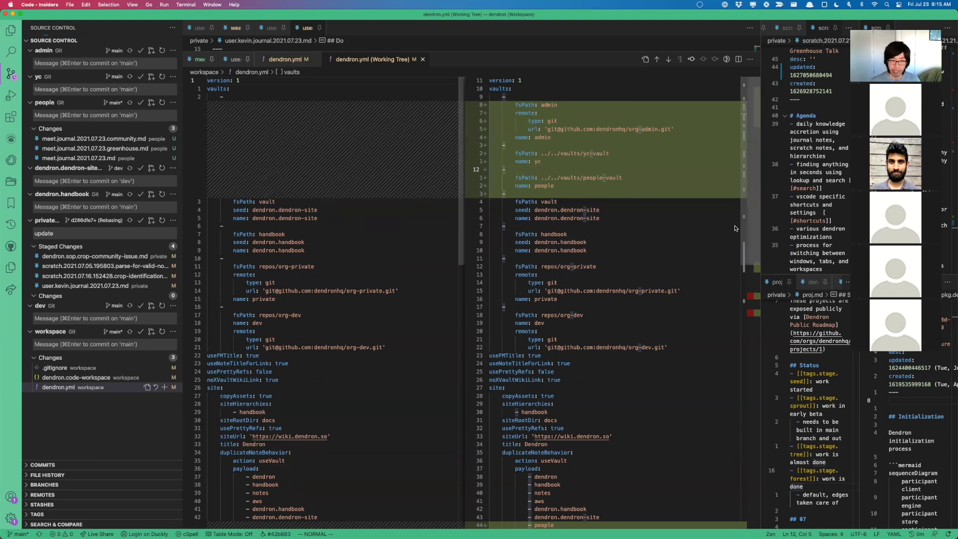
# Inspect the added admin, yc and people vaults, then restore the diff to the six-pane layout
pyautogui.click(626, 274)
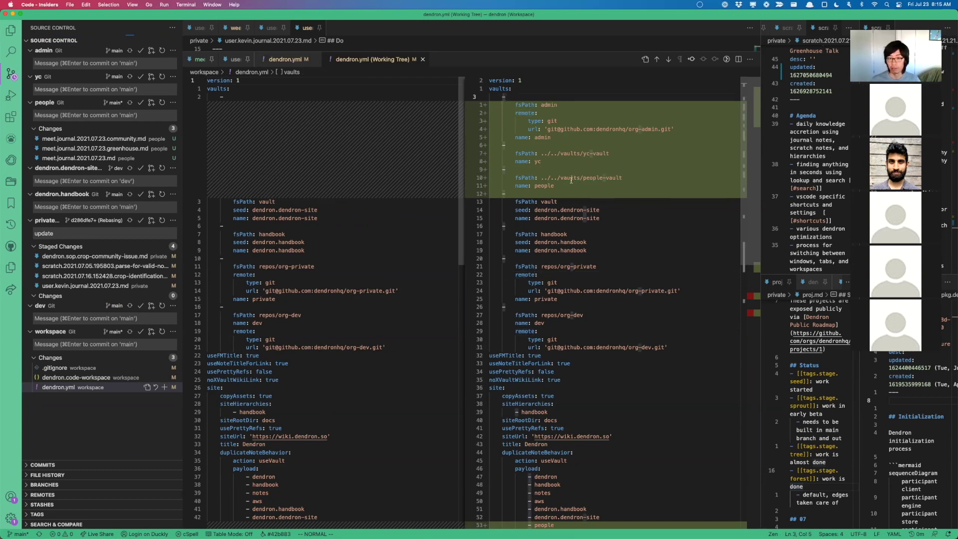
pyautogui.moveTo(504, 194); pyautogui.dragTo(491, 102)
pyautogui.click(501, 88)
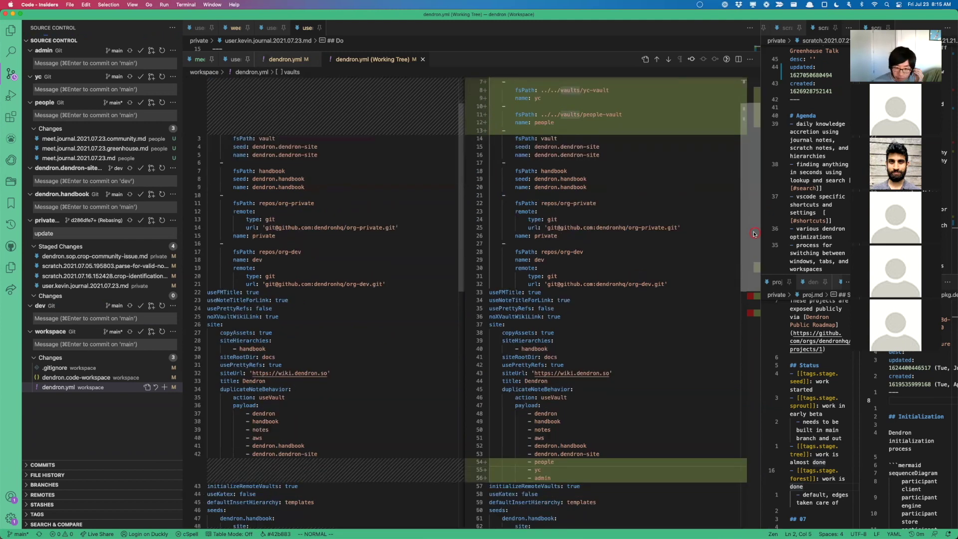
pyautogui.click(754, 190)
pyautogui.click(583, 190)
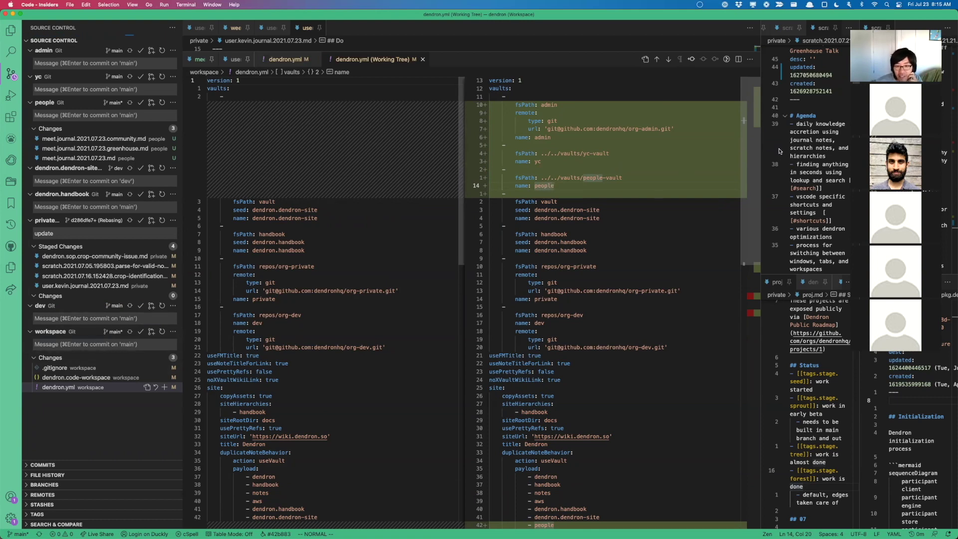
pyautogui.scroll(-6, 657, 247)
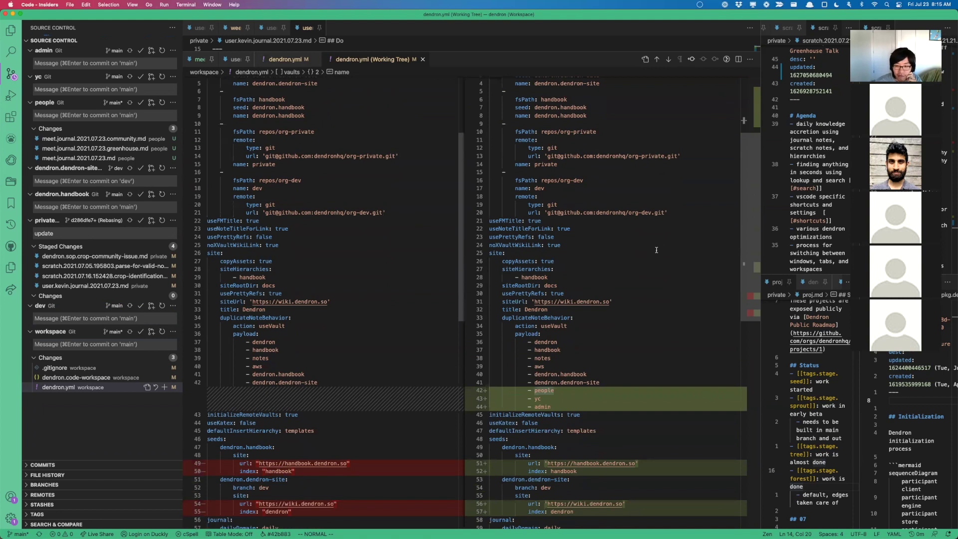
pyautogui.scroll(4, 656, 249)
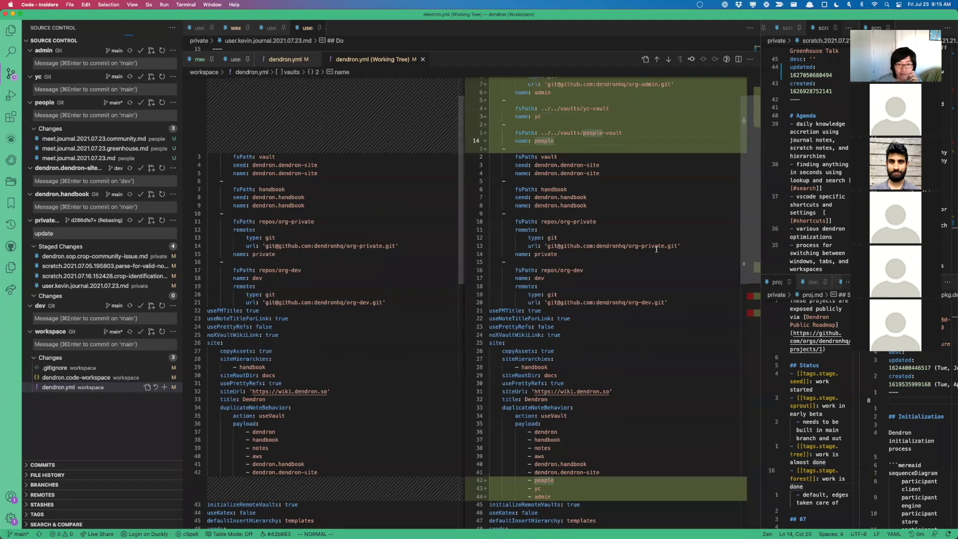
pyautogui.scroll(3, 656, 249)
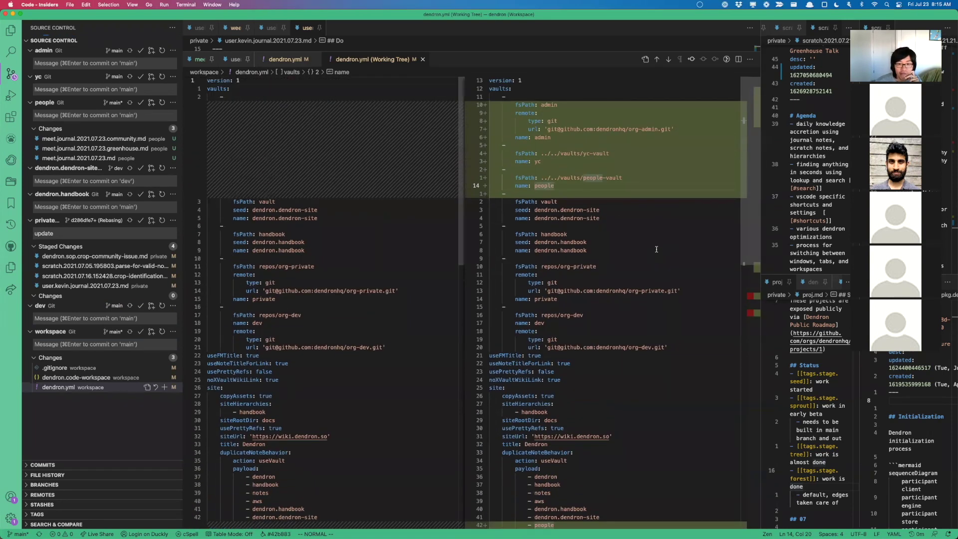
pyautogui.scroll(-8, 656, 249)
pyautogui.press('ctrl+super+m')
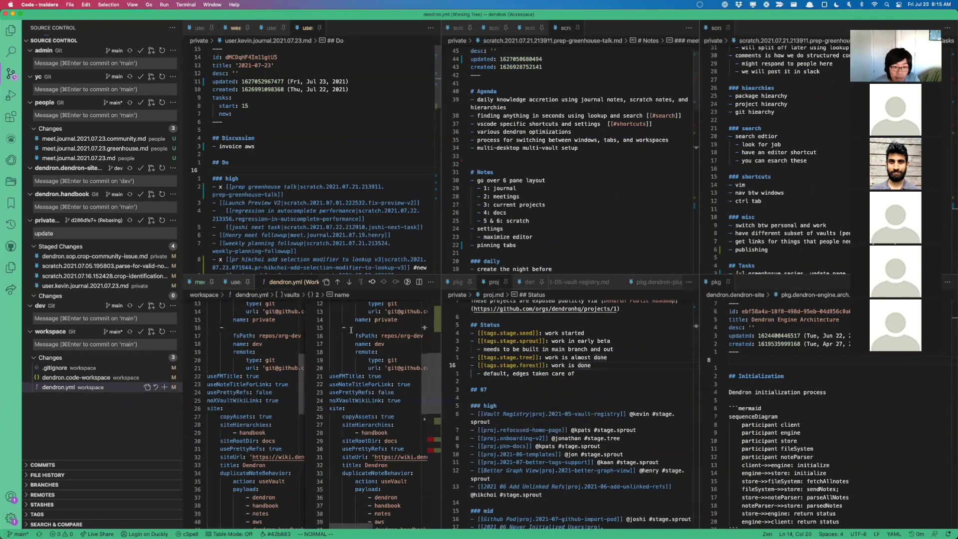
# Close the dendron.yml diff and review the seeds section of the plain file
pyautogui.press('super+w')
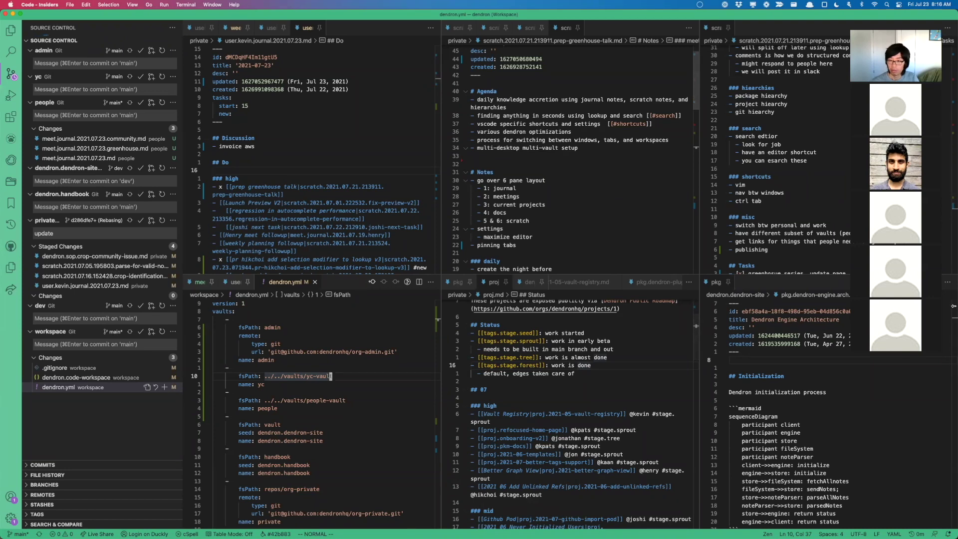
pyautogui.scroll(-9, 327, 423)
pyautogui.scroll(-3, 327, 424)
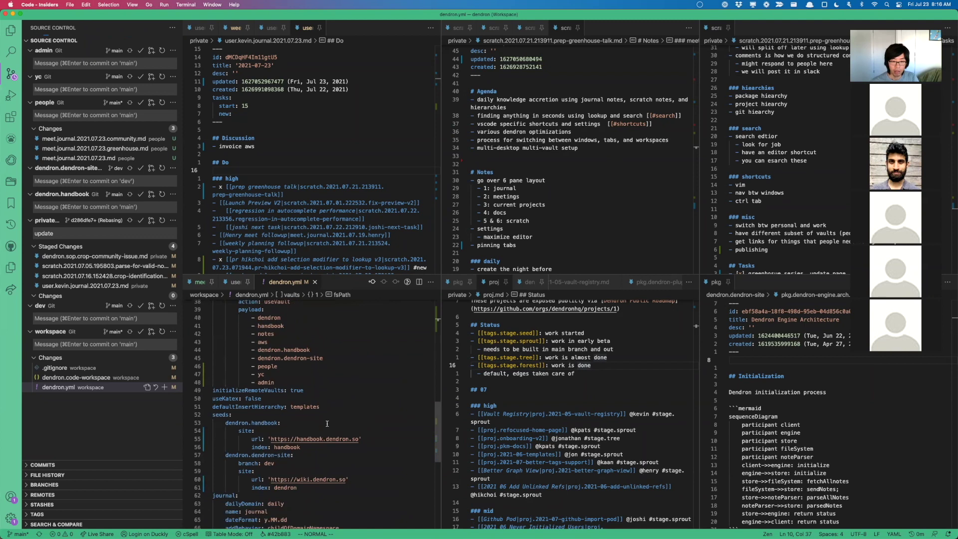
pyautogui.click(239, 370)
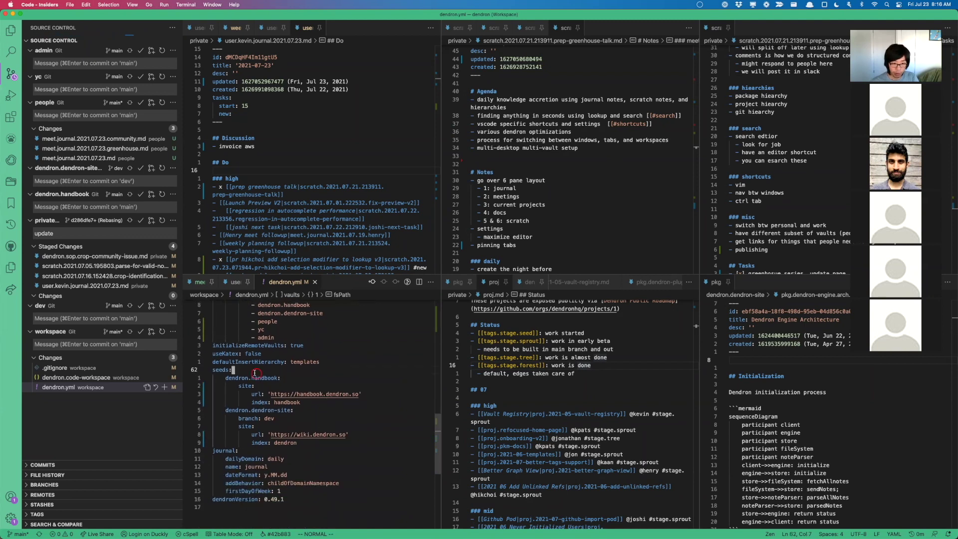
pyautogui.moveTo(213, 369)
pyautogui.mouseDown()
pyautogui.moveTo(328, 384)
pyautogui.moveTo(294, 411)
pyautogui.moveTo(295, 444)
pyautogui.moveTo(202, 372)
pyautogui.mouseUp()
pyautogui.click(360, 400)
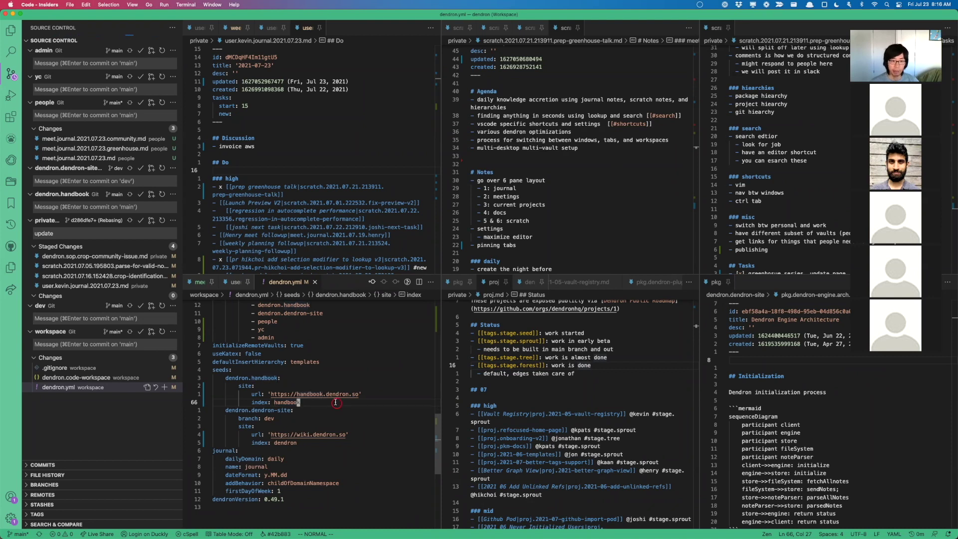
# Select the handbook and dendron-site seed entries, then bring up Dendron's note lookup
pyautogui.moveTo(249, 378); pyautogui.dragTo(326, 449)
pyautogui.click(300, 402)
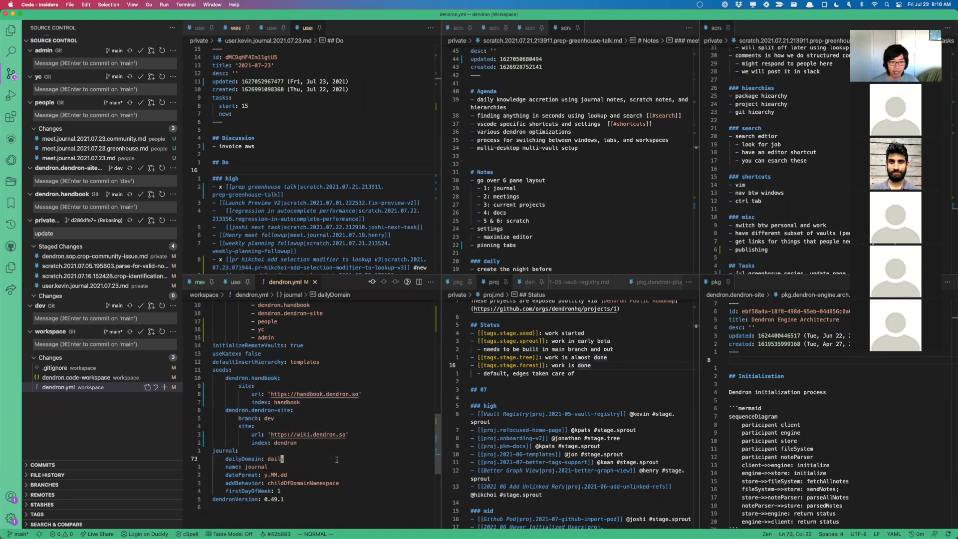
pyautogui.click(328, 394)
pyautogui.click(592, 208)
pyautogui.press('super+l')
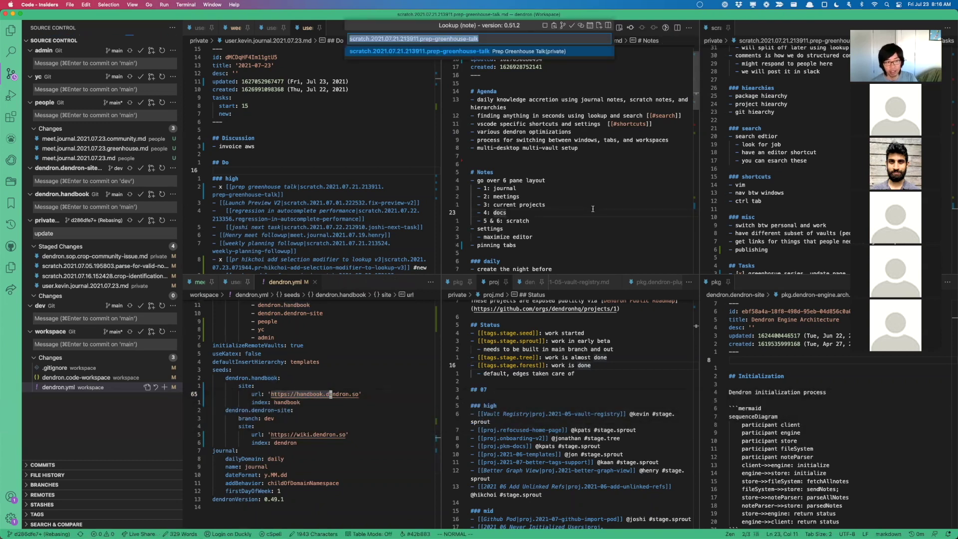
# Open the 'handbook' note and copy its published URL
pyautogui.write('handboo')
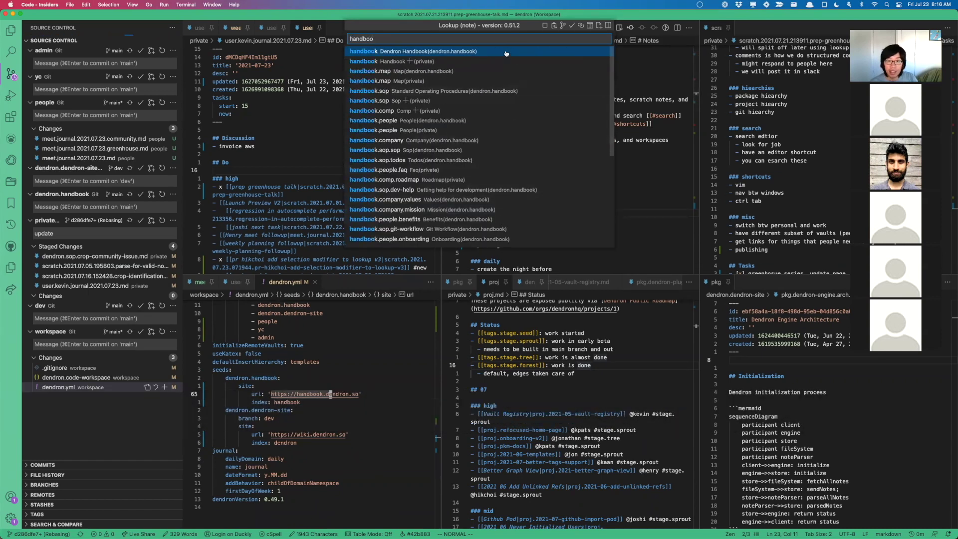
pyautogui.press('Return')
pyautogui.press('5')
pyautogui.press('k')
pyautogui.press('e')
pyautogui.press('e')
pyautogui.press('e')
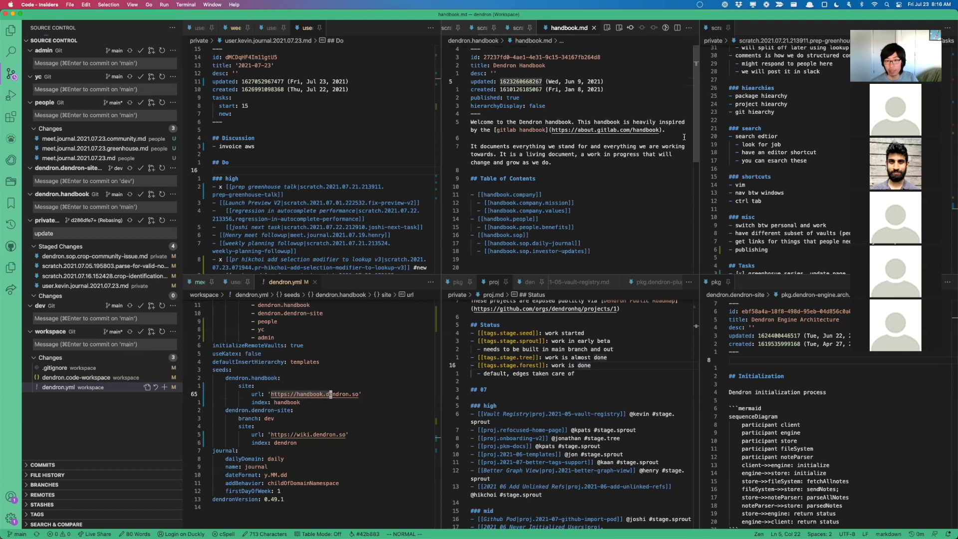
pyautogui.press('j')
pyautogui.press('j')
pyautogui.press('j')
pyautogui.press('j')
pyautogui.press('j')
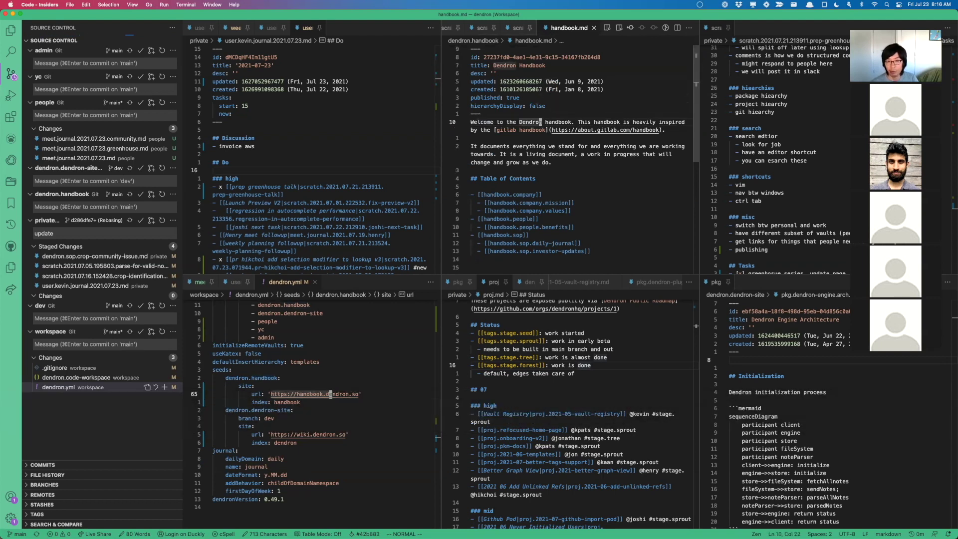
pyautogui.press('shift+super+u')
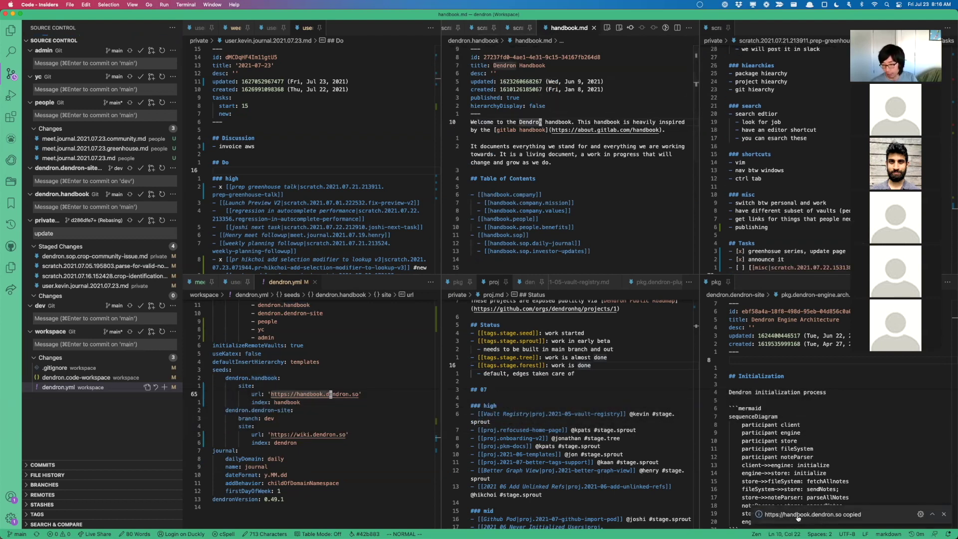
# Look up and open the 'dendron' note and copy its published URL
pyautogui.press('super+l')
pyautogui.write('dendron')
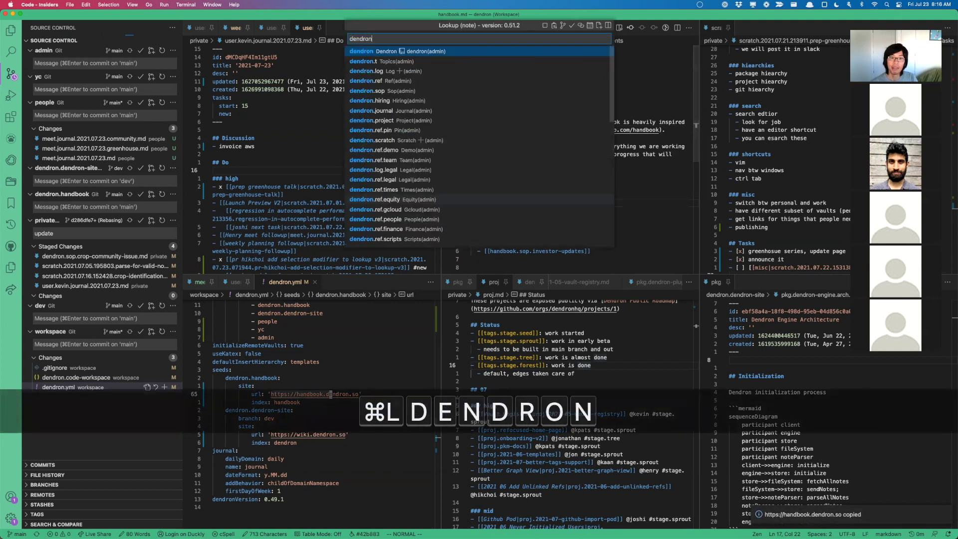
pyautogui.press('Return')
pyautogui.press('j')
pyautogui.press('j')
pyautogui.press('j')
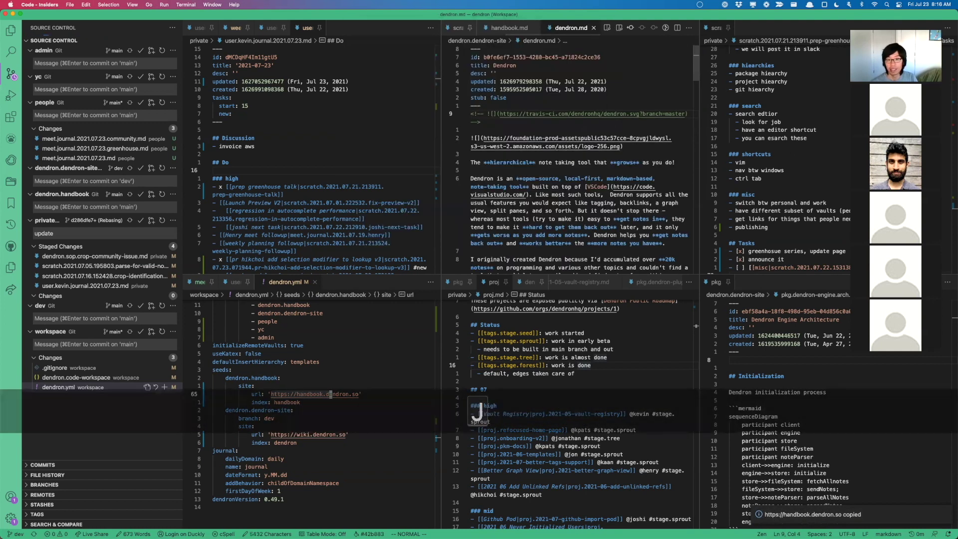
pyautogui.press('shift+super+u')
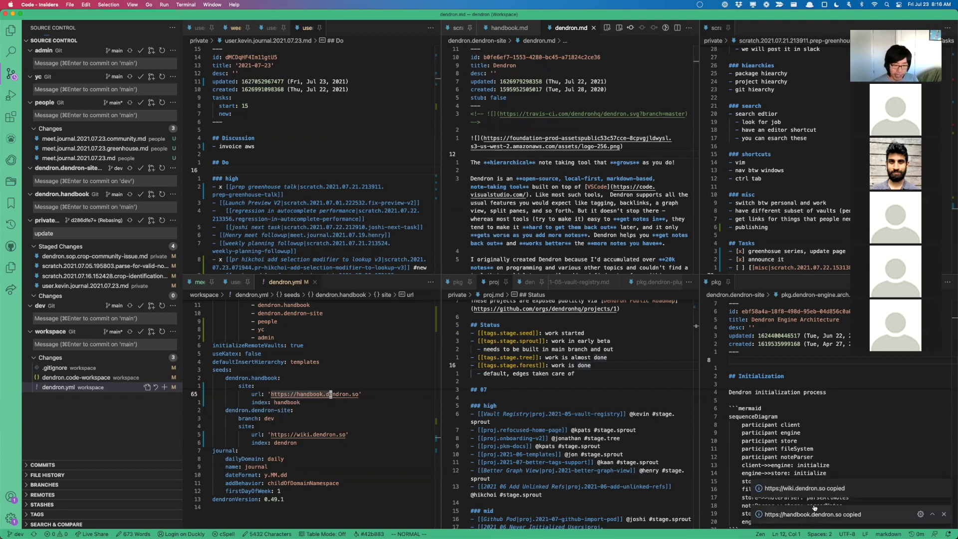
# Close the dendron.yml file, revealing the meet.journal.2021.07.23 note in its pane
pyautogui.click(252, 379)
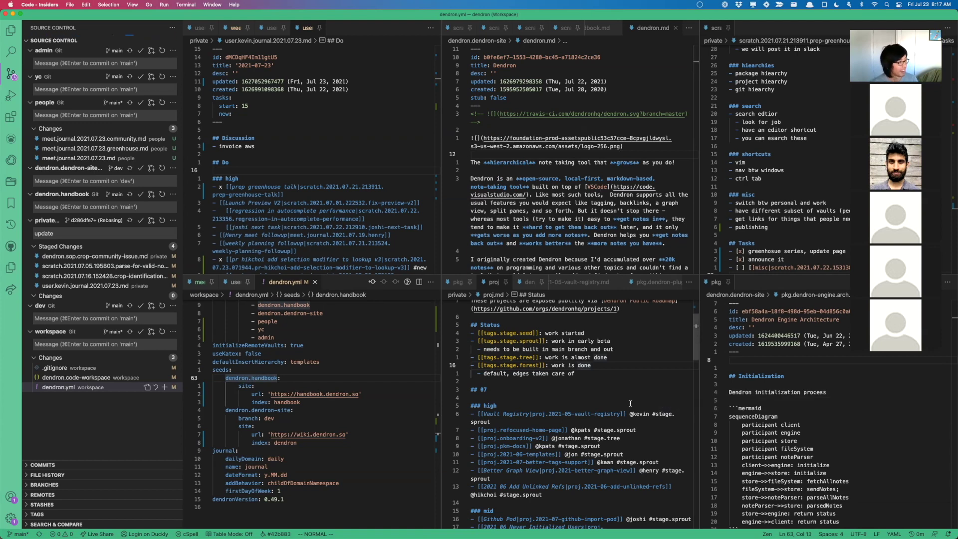
pyautogui.click(603, 203)
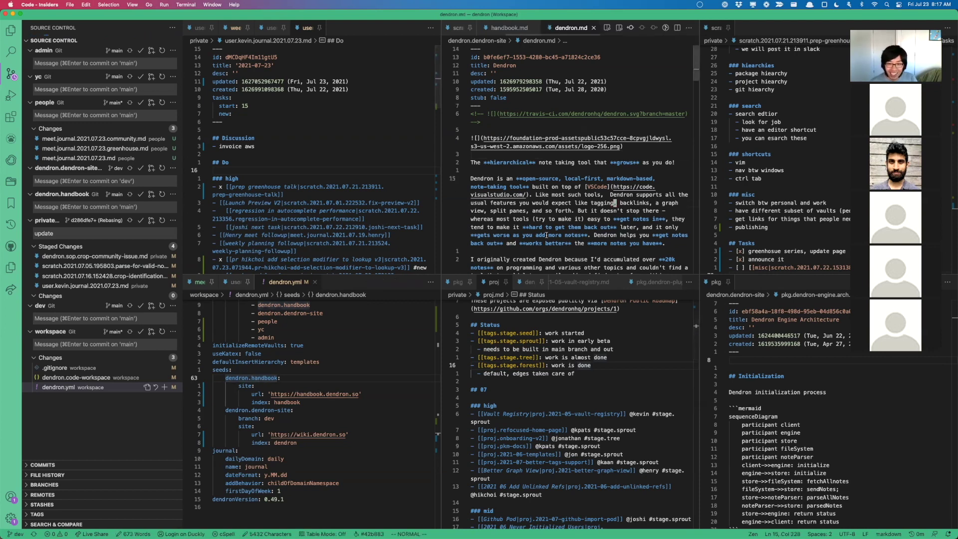
pyautogui.click(349, 374)
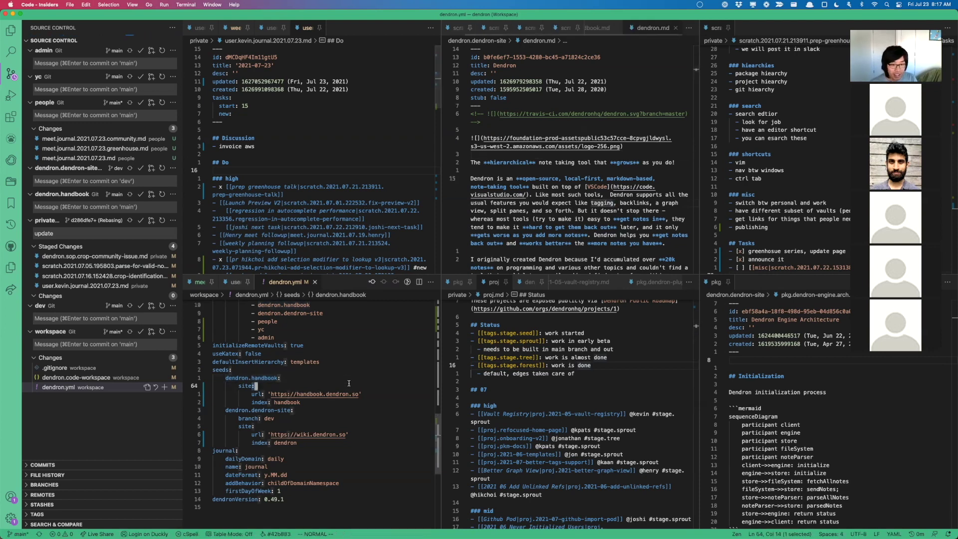
pyautogui.press('super+w')
pyautogui.scroll(1, 348, 375)
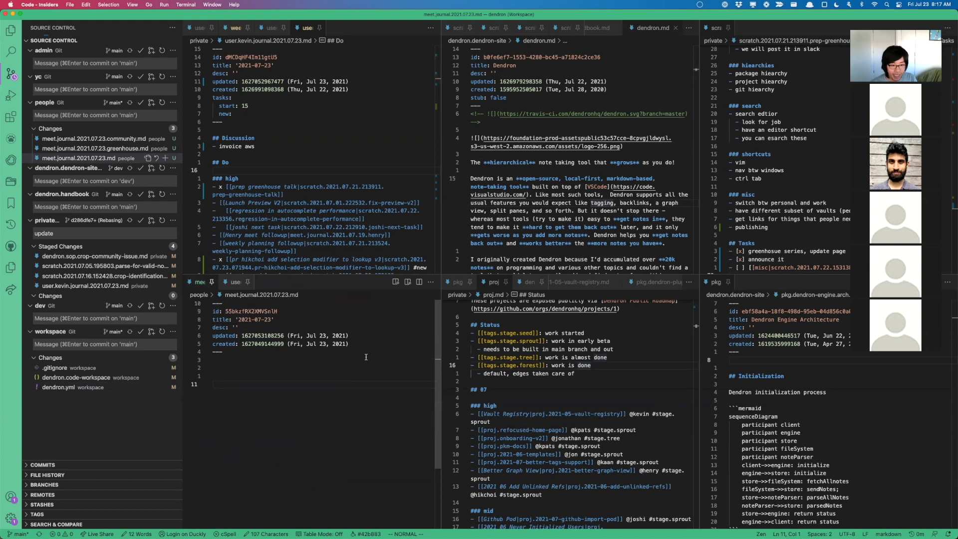
# Show the 2021.07.23 comments note in the bottom-left pane, then refocus dendron.md
pyautogui.click(234, 281)
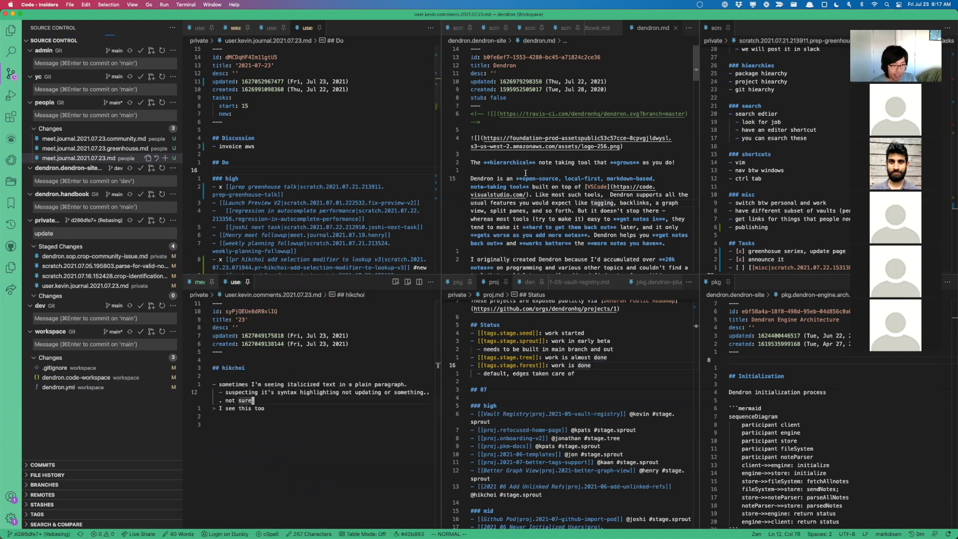
pyautogui.click(627, 156)
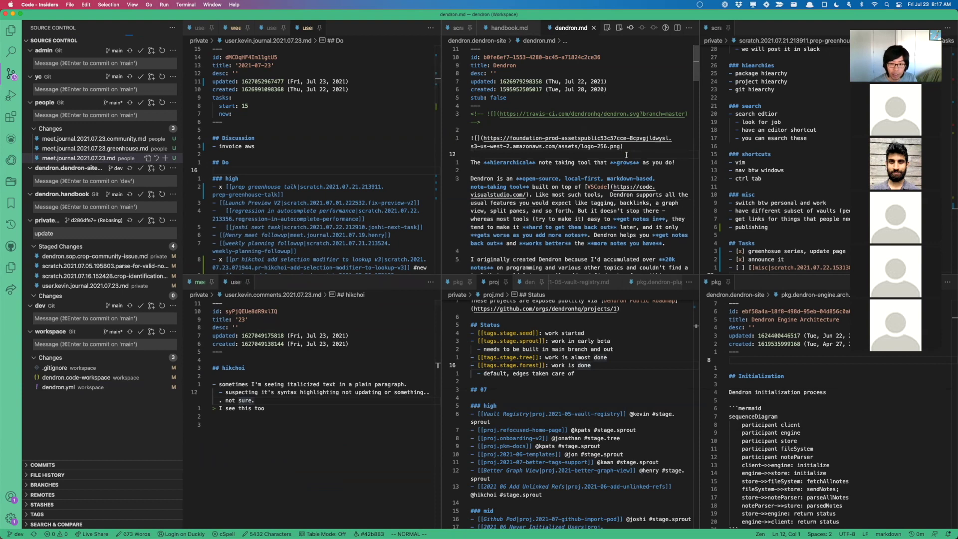